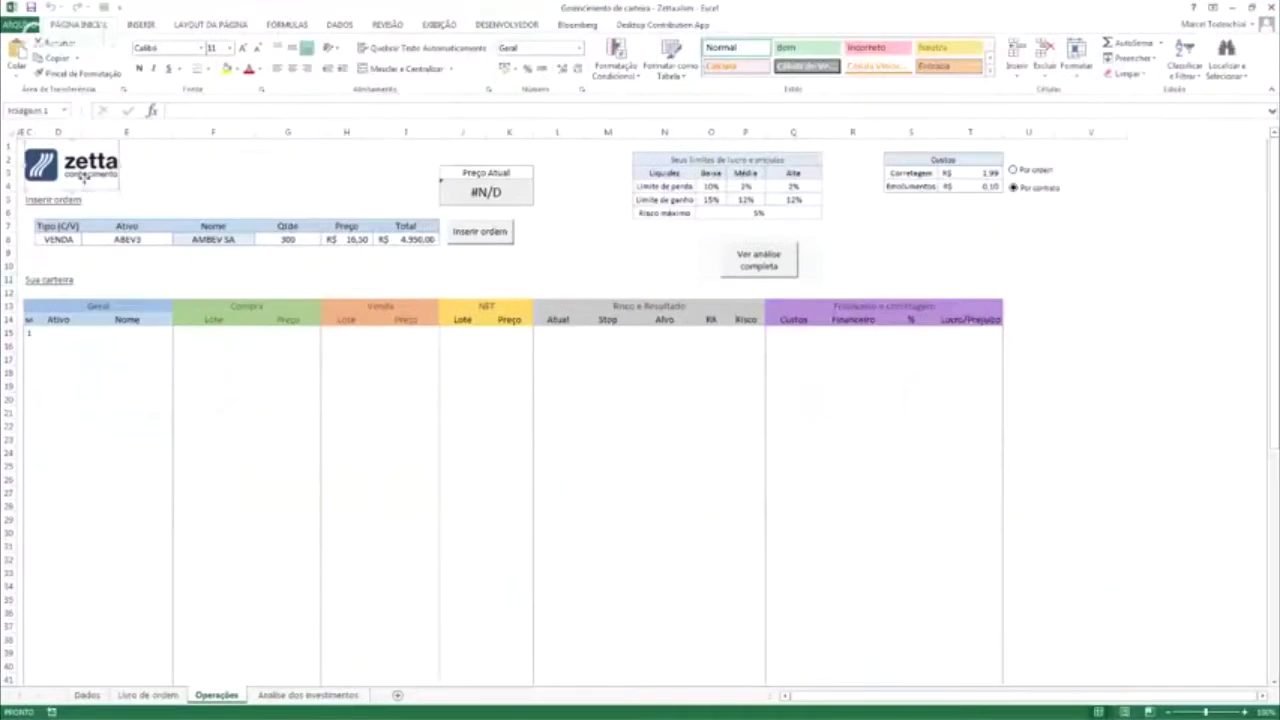
Insert the ABEV3 sale of 300 shares at R$ 16,50, with stop 16,83 and target 14,52.
left_click(213, 185)
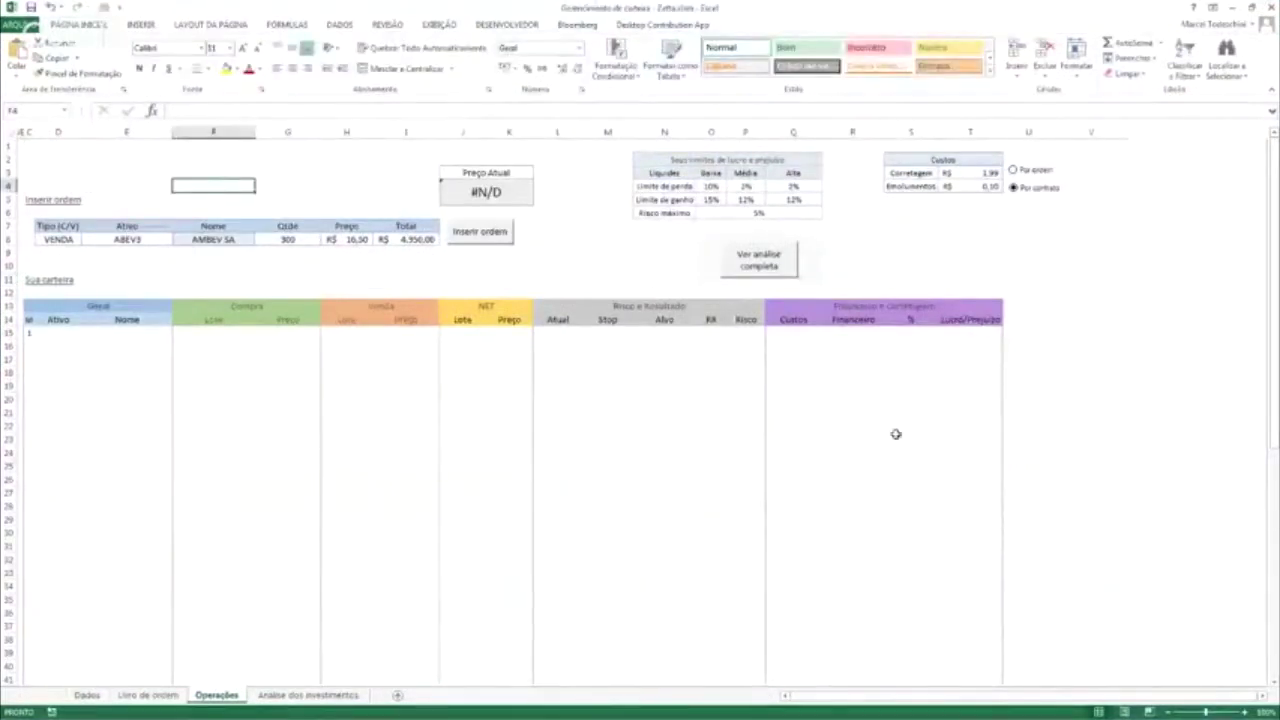
left_click(496, 191)
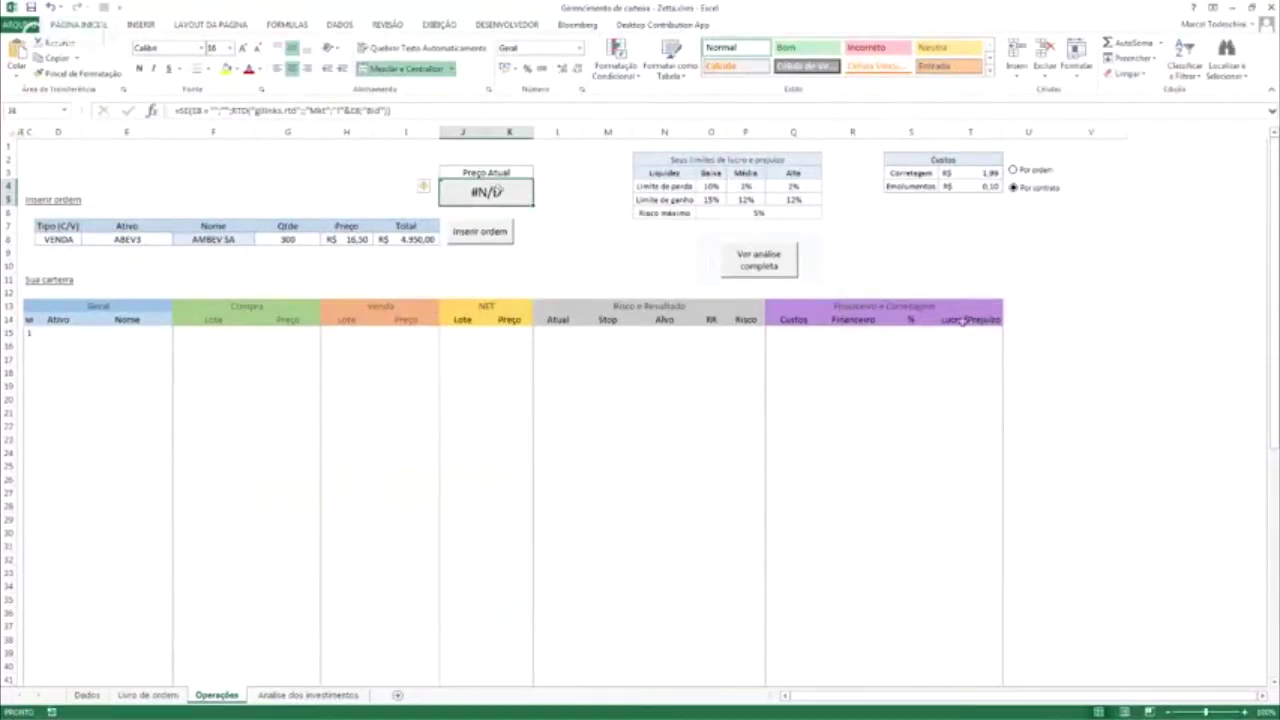
left_click(664, 464)
scroll(543, 309, "up", 3)
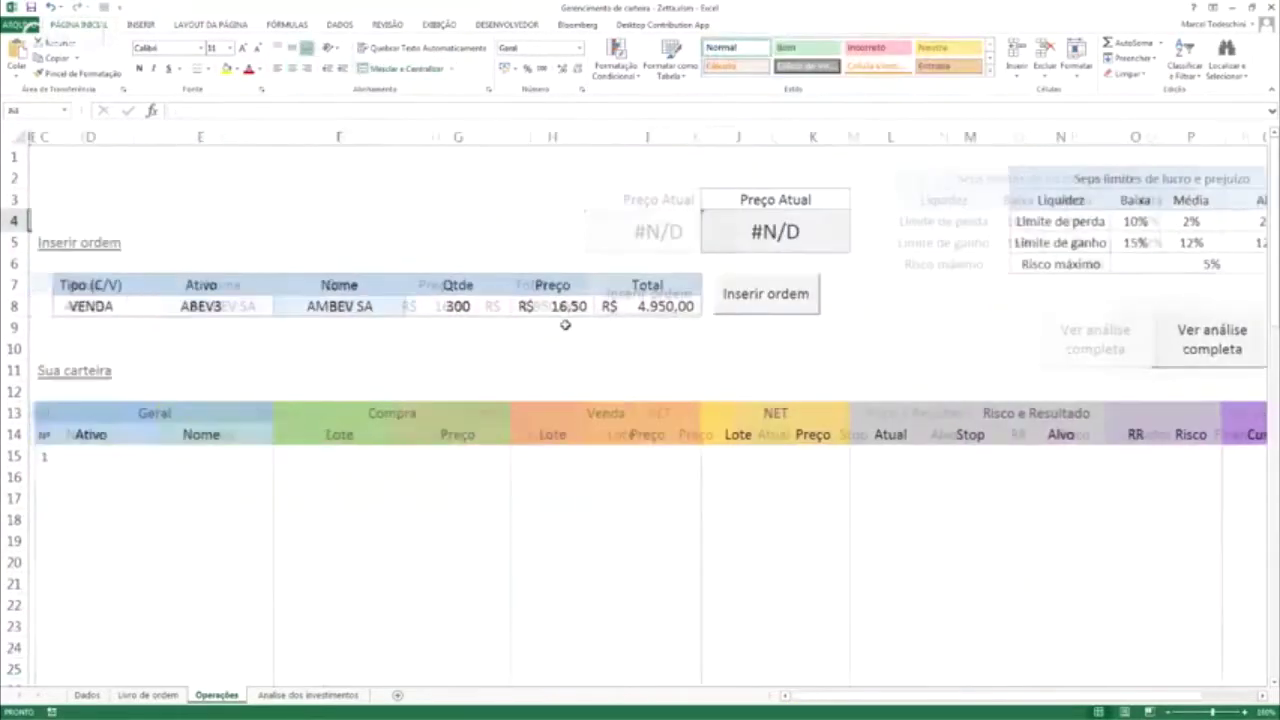
left_click(752, 297)
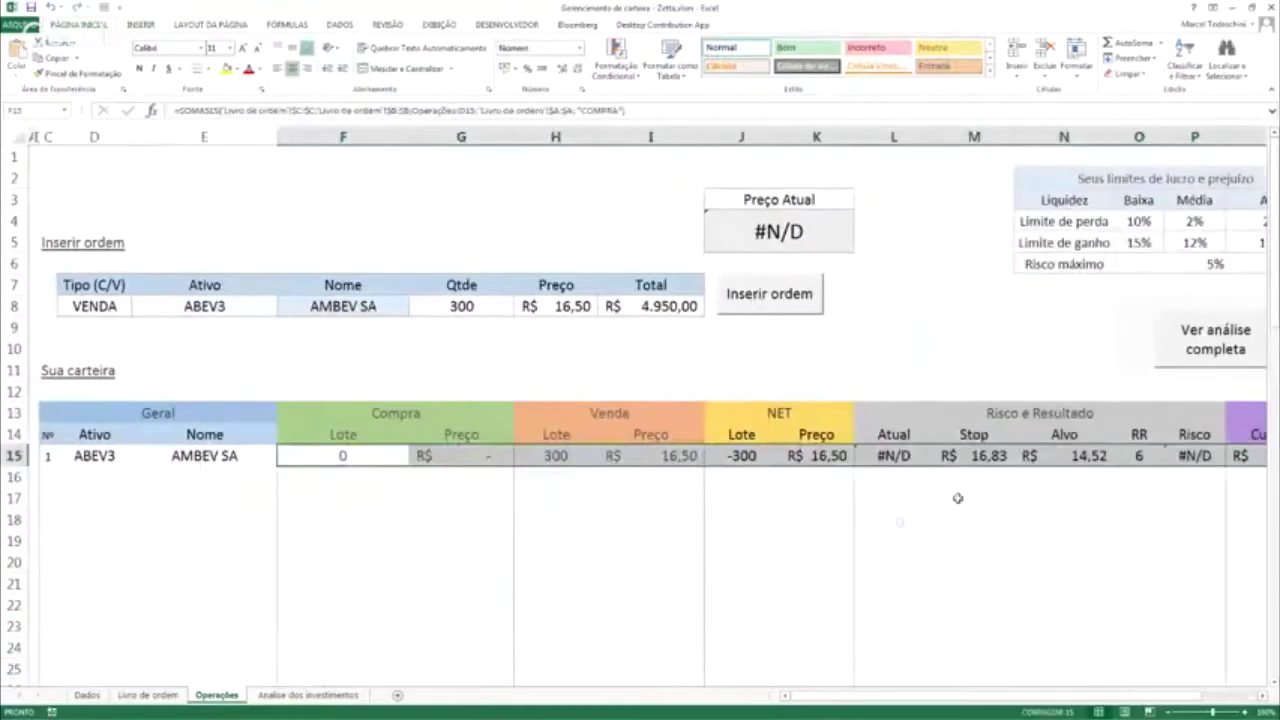
left_click(895, 456)
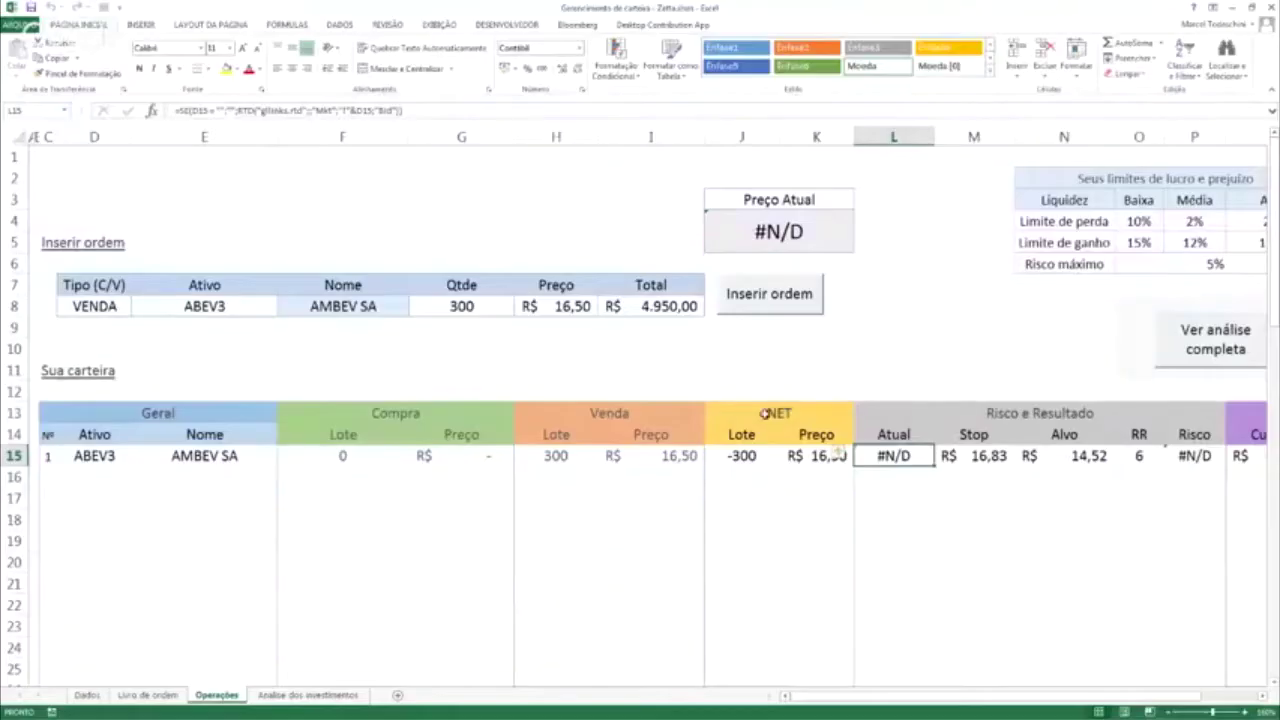
Close the portfolio workbook, choosing Não Salvar to discard the changes.
left_click(893, 348)
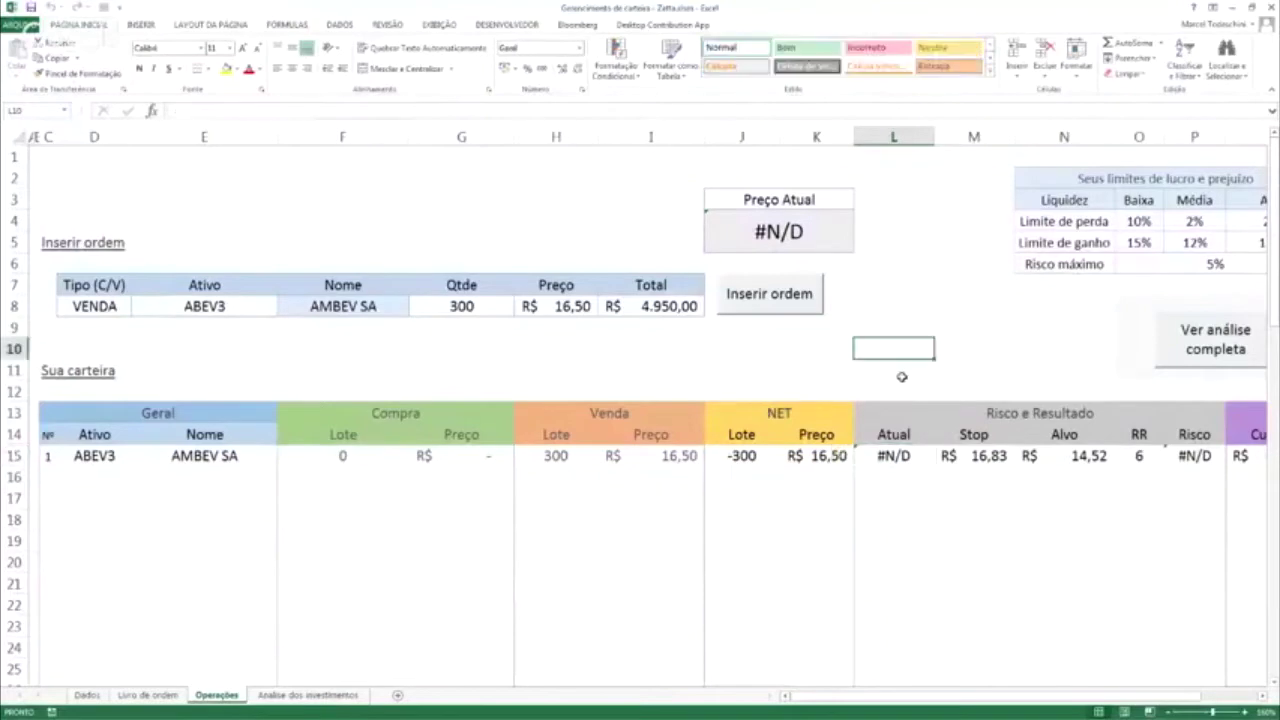
left_click(1273, 8)
left_click(638, 383)
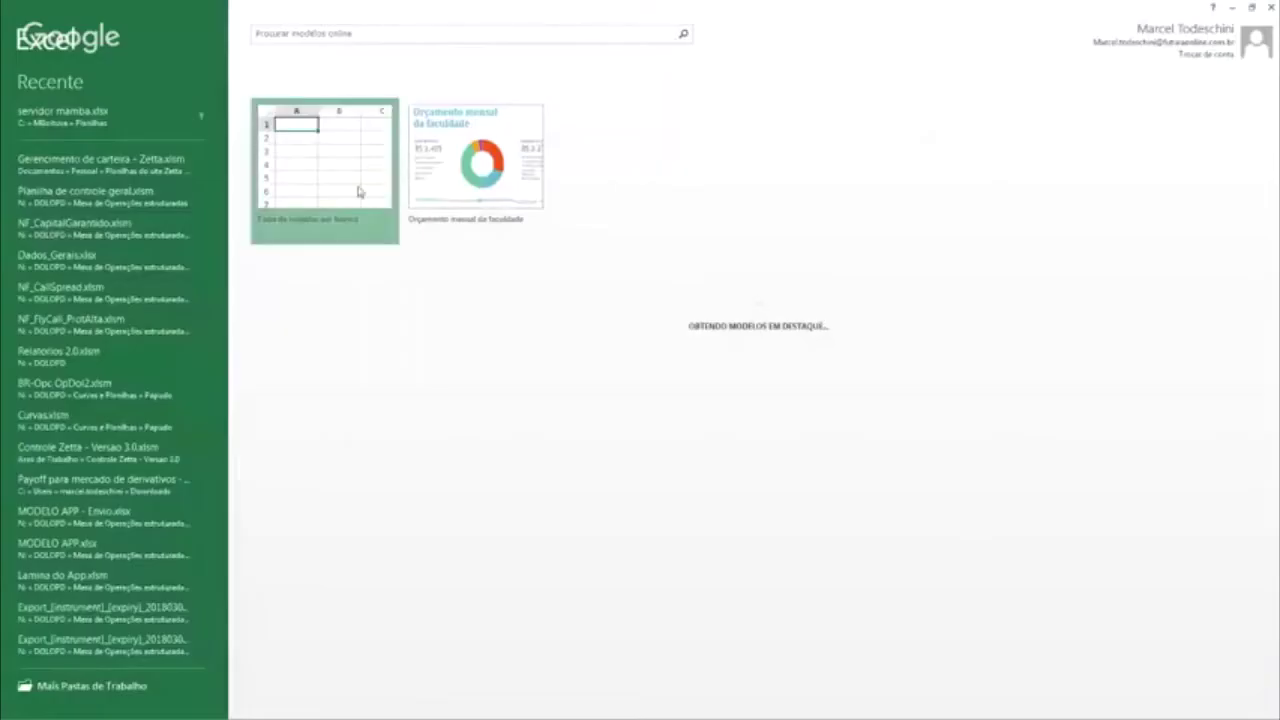
Create a blank workbook, then minimize Excel to reveal the PETR4 trading chart.
left_click(358, 190)
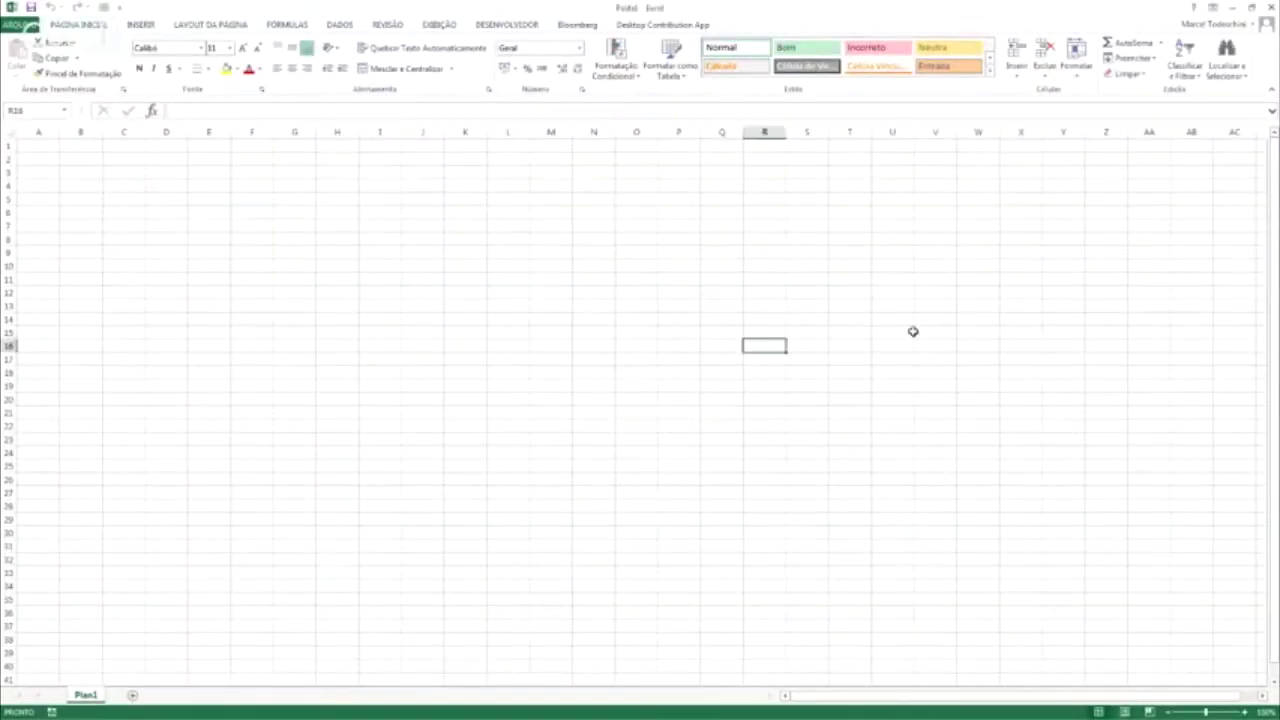
left_click(853, 267)
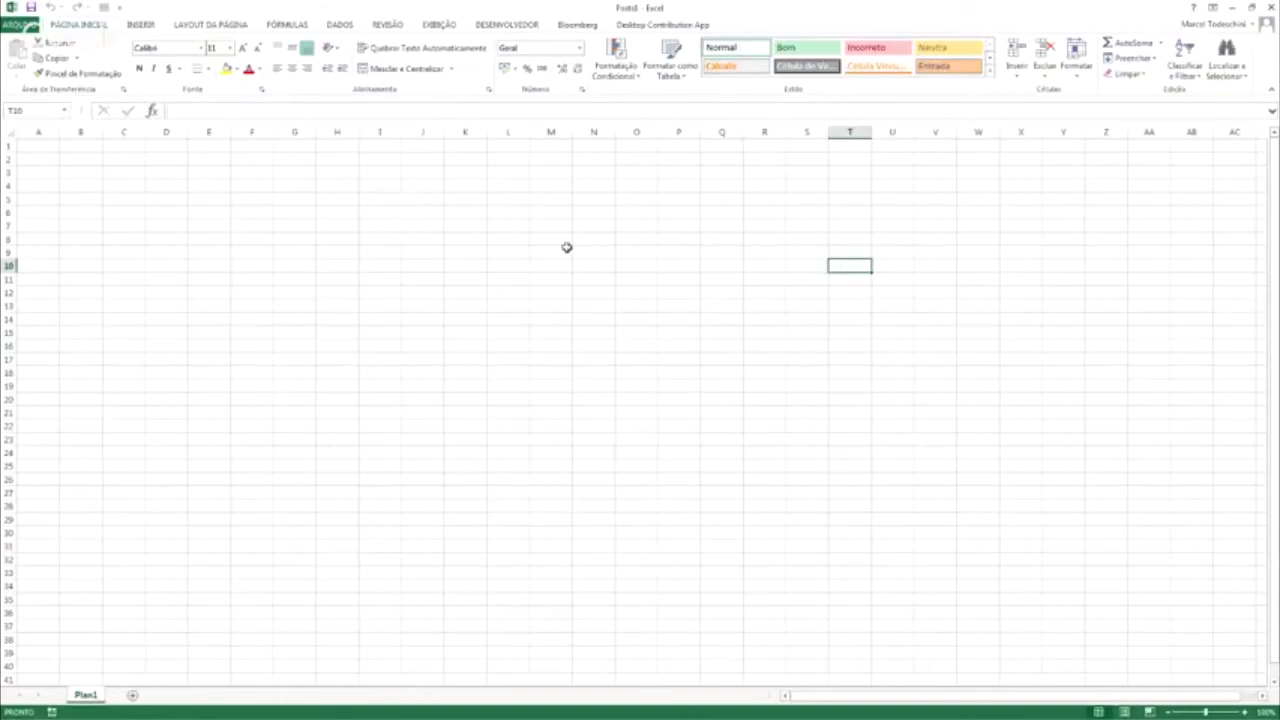
left_click(1231, 7)
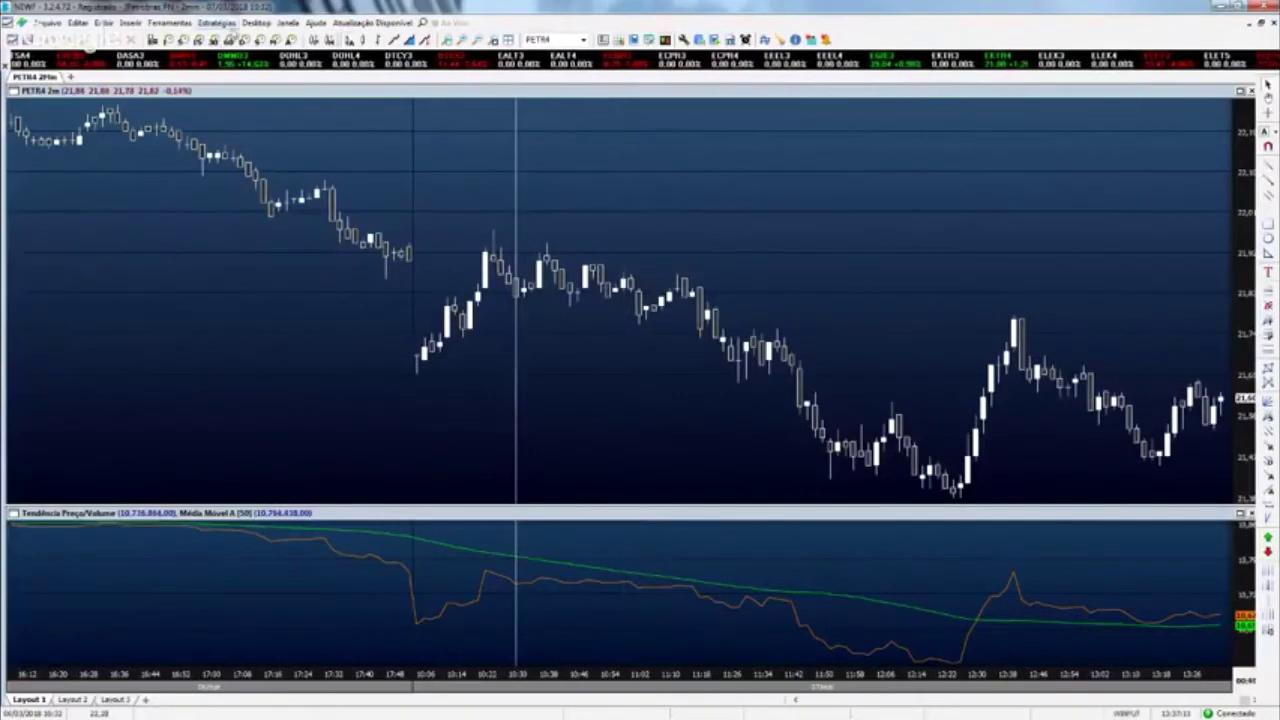
In Ferramentas > Gerenciador de Ativos, remove every stock from the import list.
left_click(224, 24)
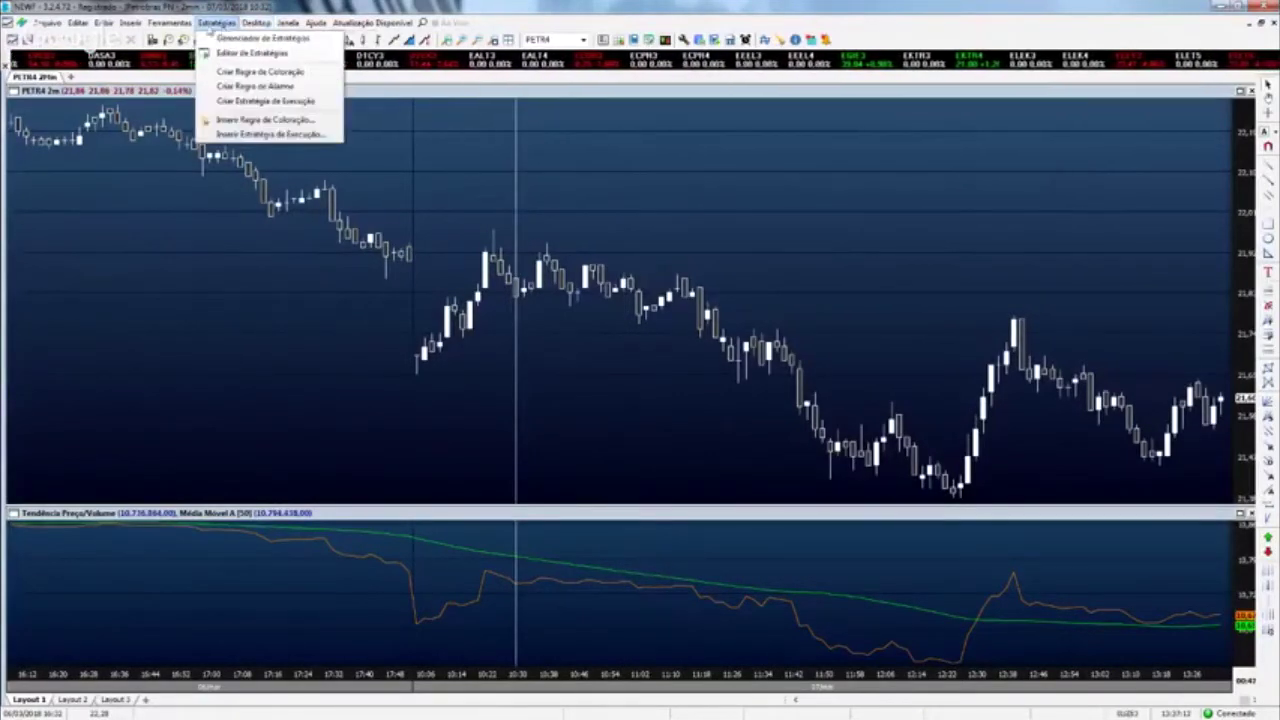
mouse_move(257, 26)
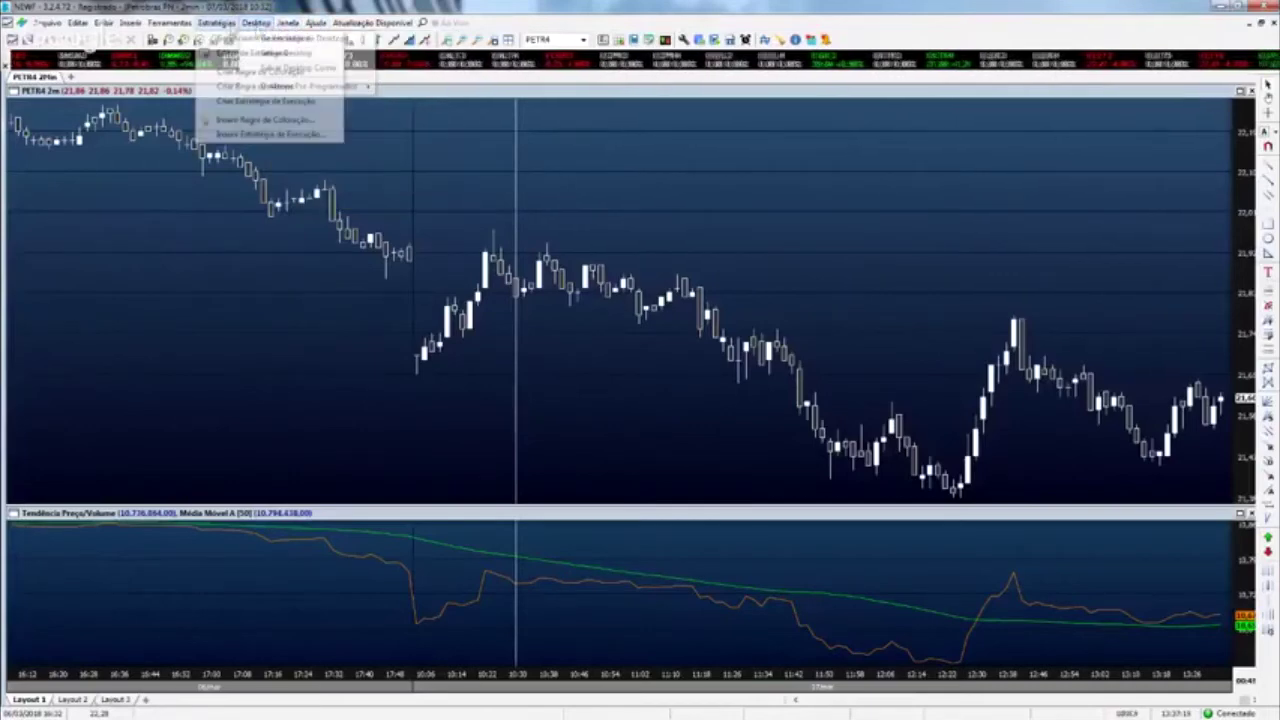
mouse_move(190, 28)
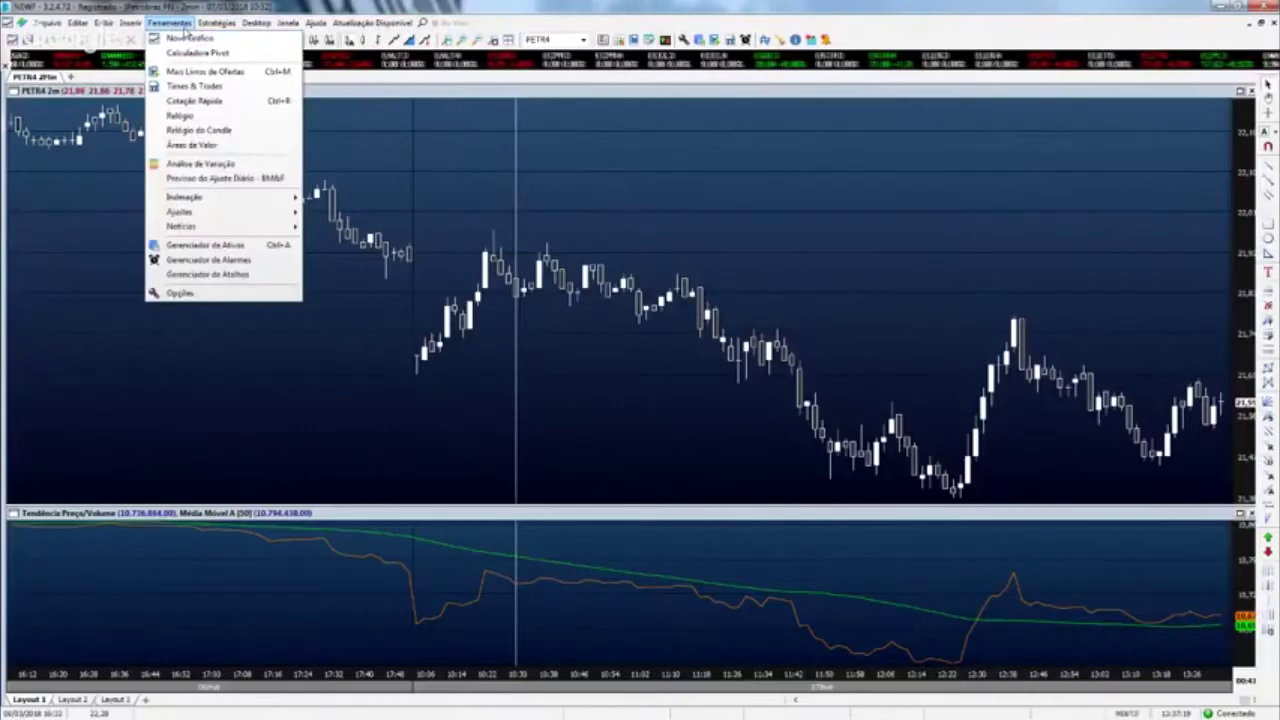
left_click(226, 245)
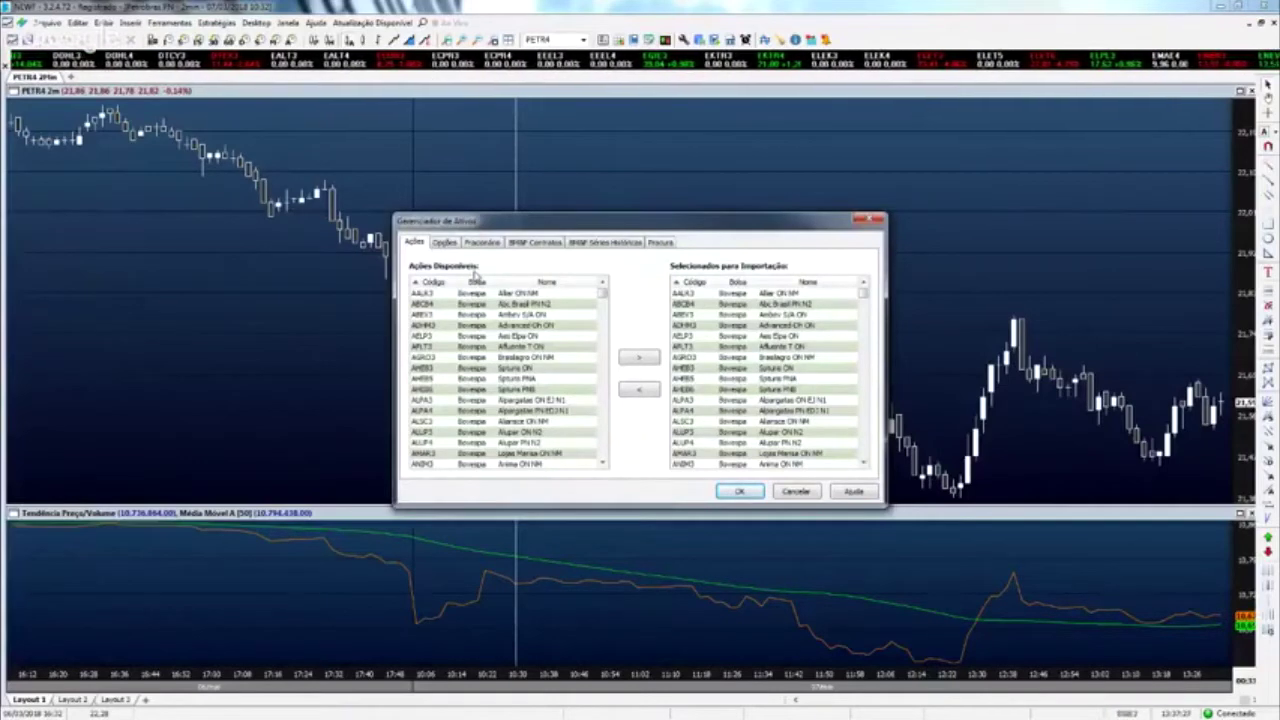
left_click(795, 302)
scroll(700, 420, "down", 10)
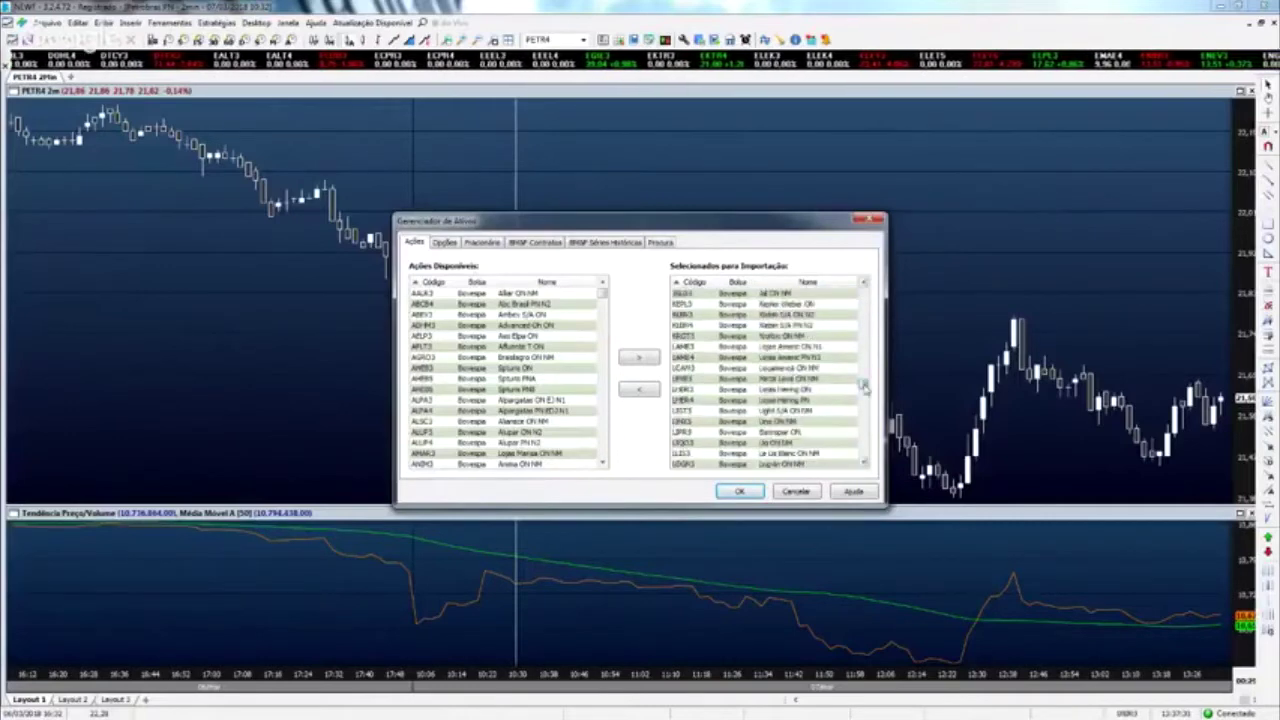
left_click(685, 455, "shift")
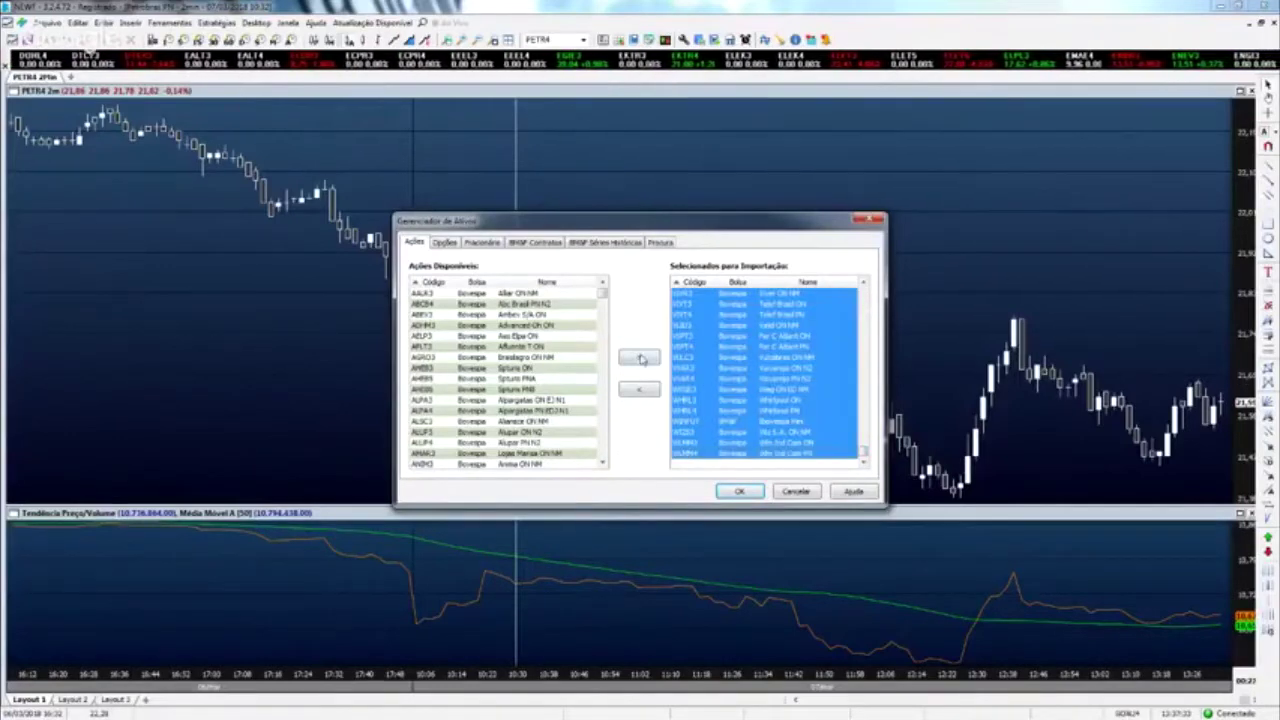
left_click(640, 389)
Add the available stocks BAUH3 through BEES4 to the import list.
left_click(484, 316)
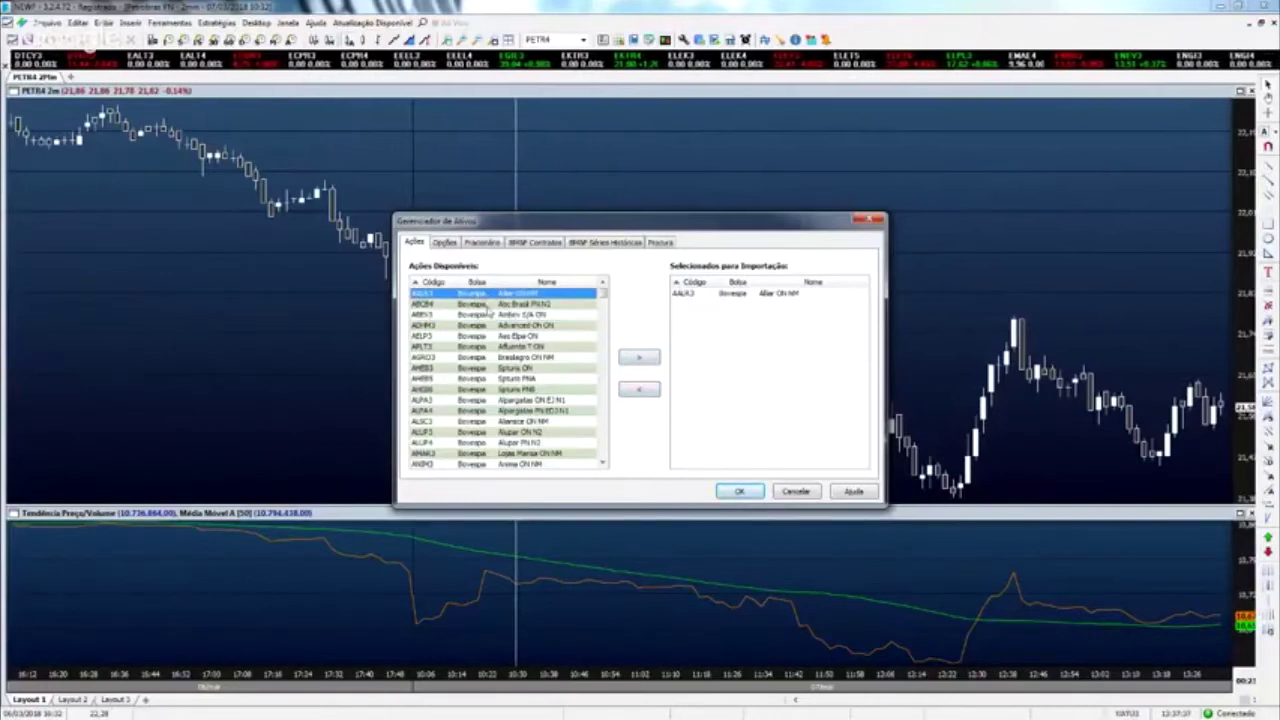
scroll(490, 340, "down", 1)
scroll(469, 437, "down", 2)
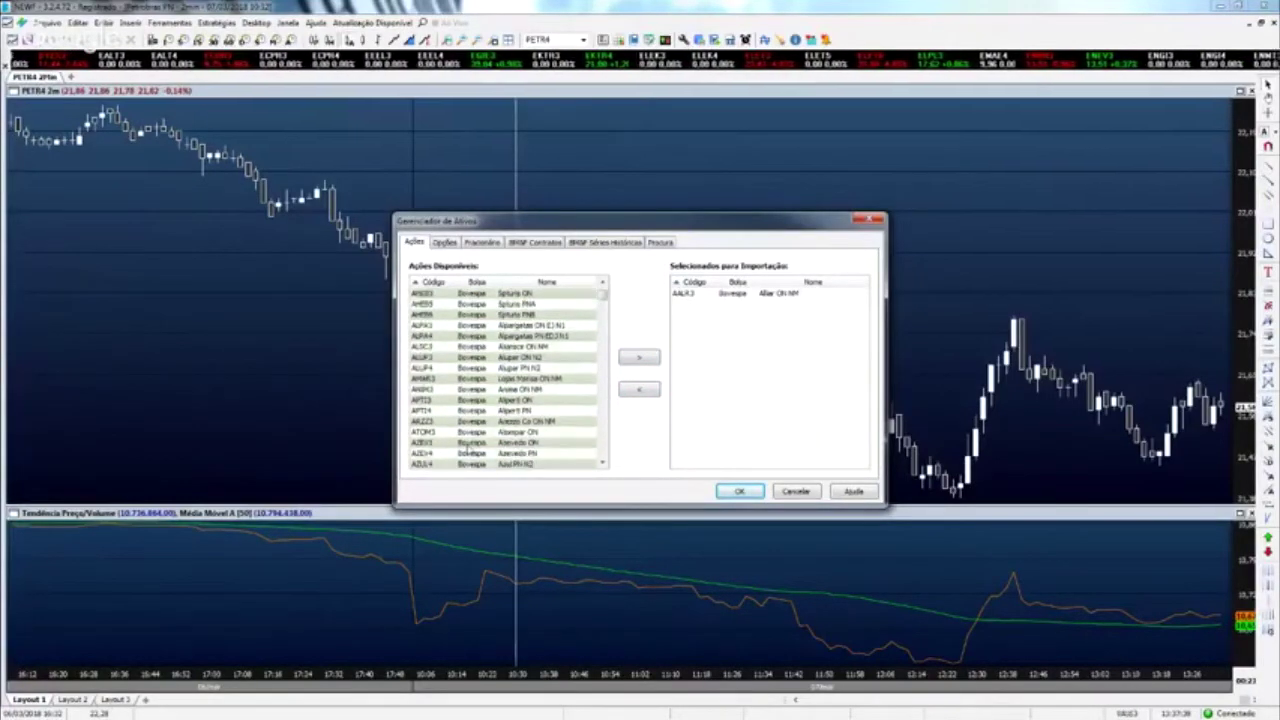
left_click_drag(455, 444, 460, 290)
left_click(460, 392)
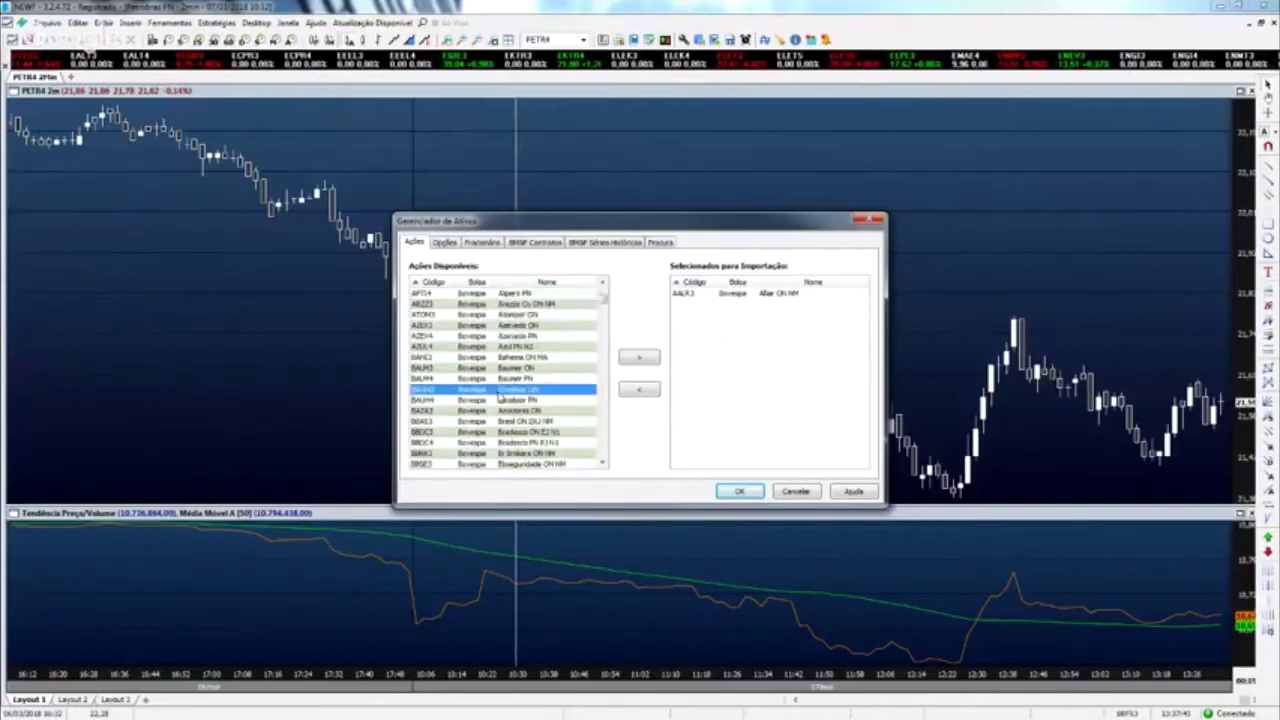
scroll(460, 336, "down", 2)
left_click(477, 453, "shift")
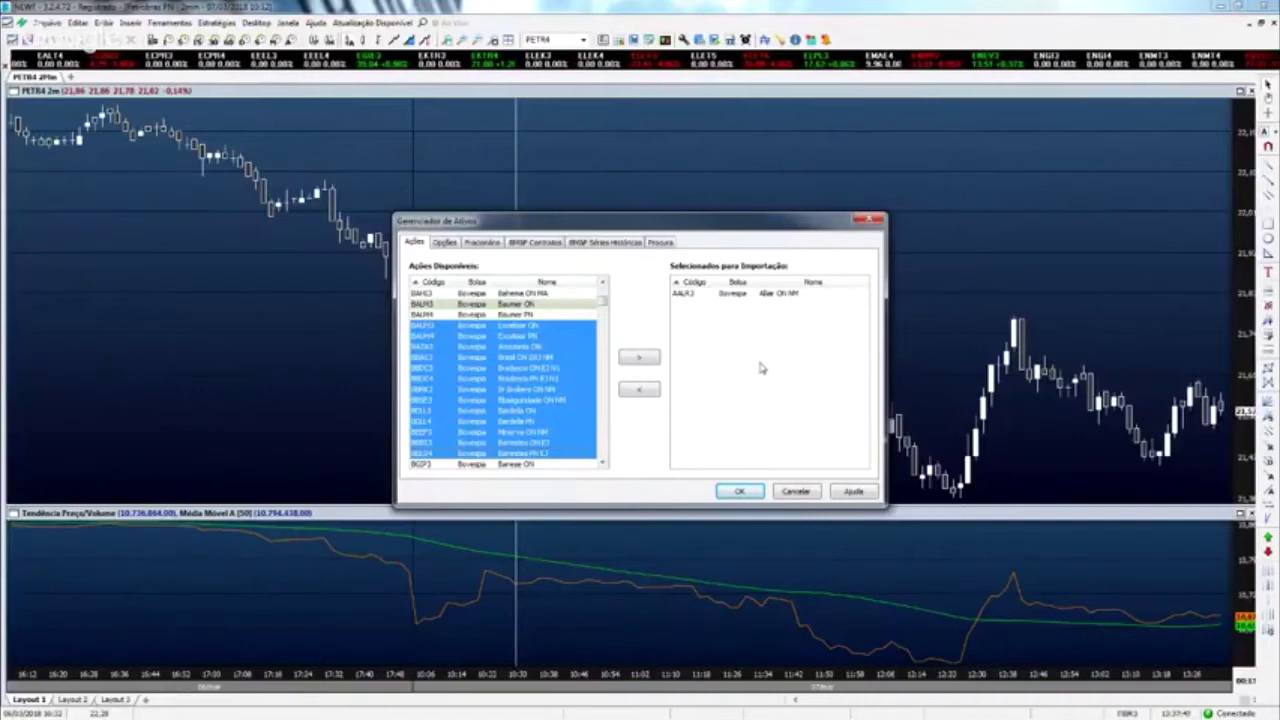
left_click(639, 357)
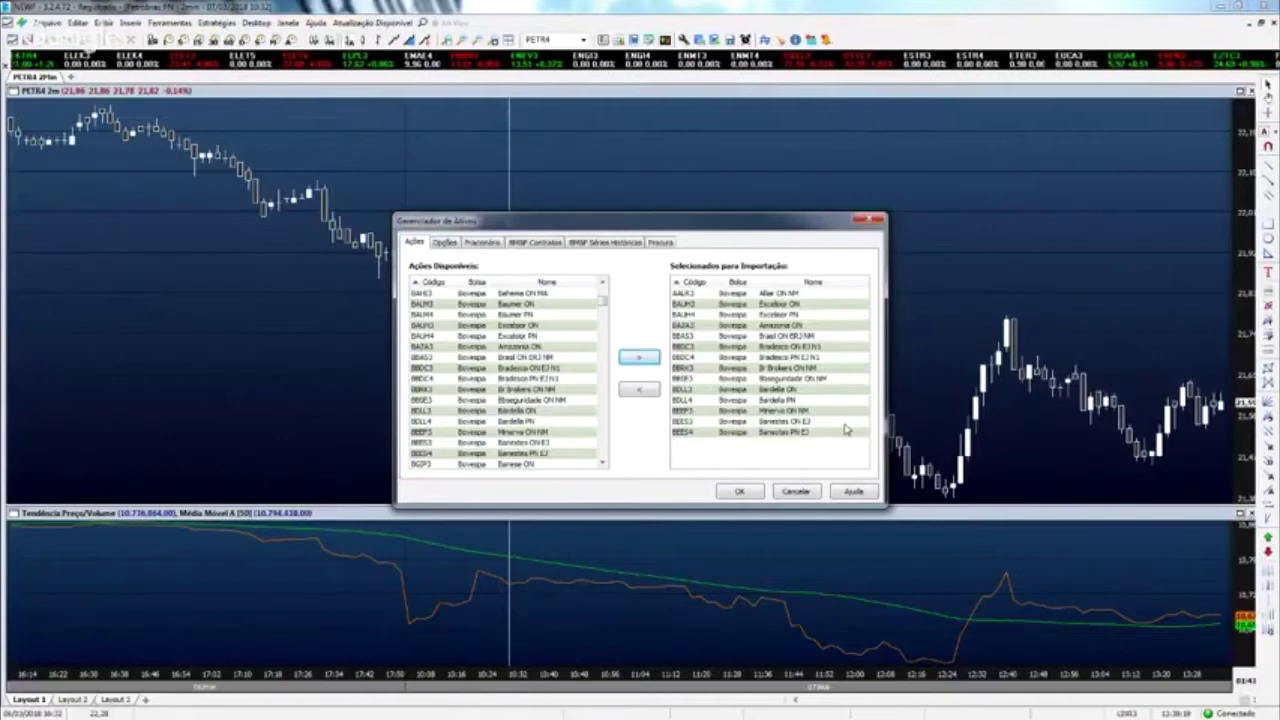
Adjust the available-stock selection and confirm the import list, closing the asset manager.
mouse_move(603, 300)
left_mouse_down()
mouse_move(576, 466)
mouse_move(594, 296)
left_mouse_up()
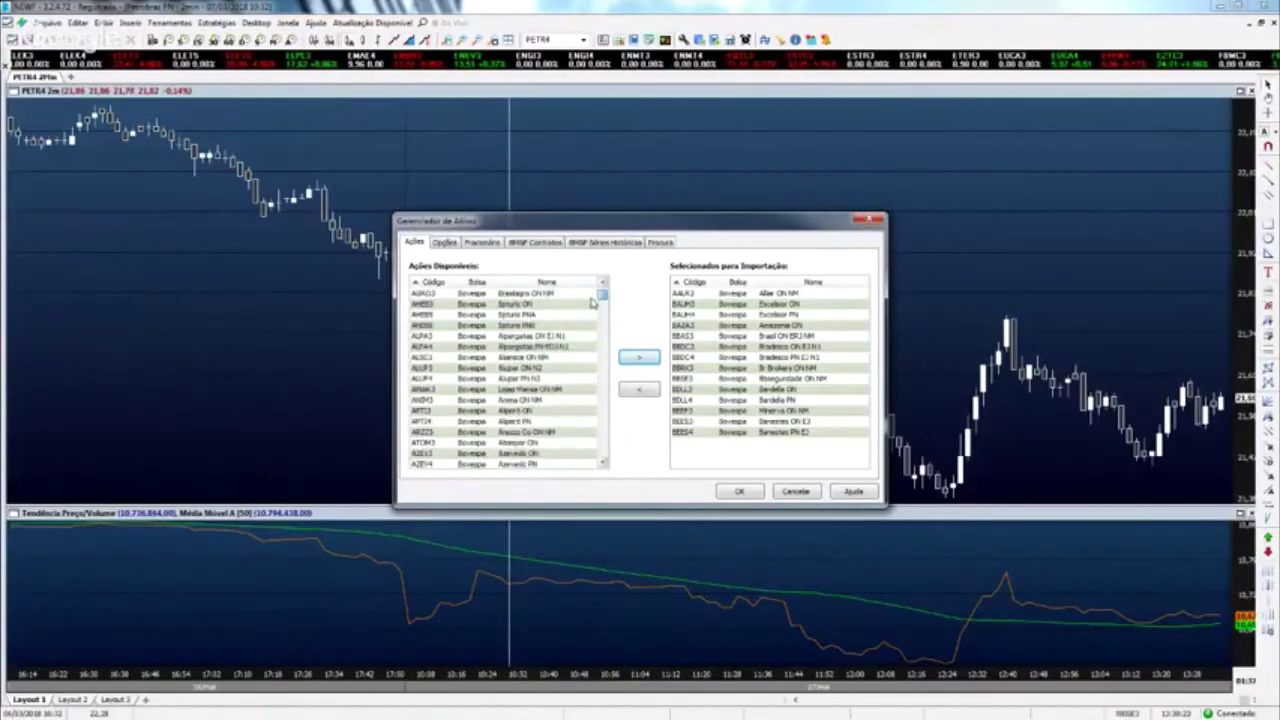
left_click(518, 379)
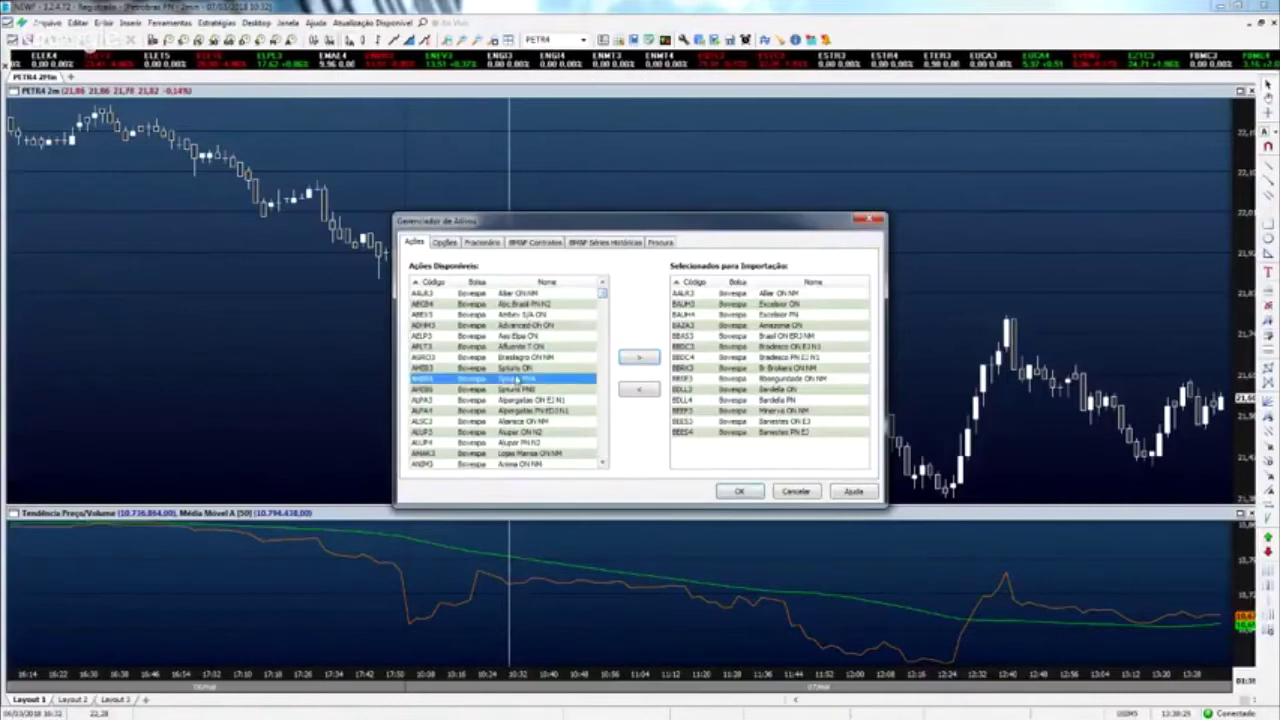
left_click(512, 421, "ctrl")
left_click(497, 337, "ctrl")
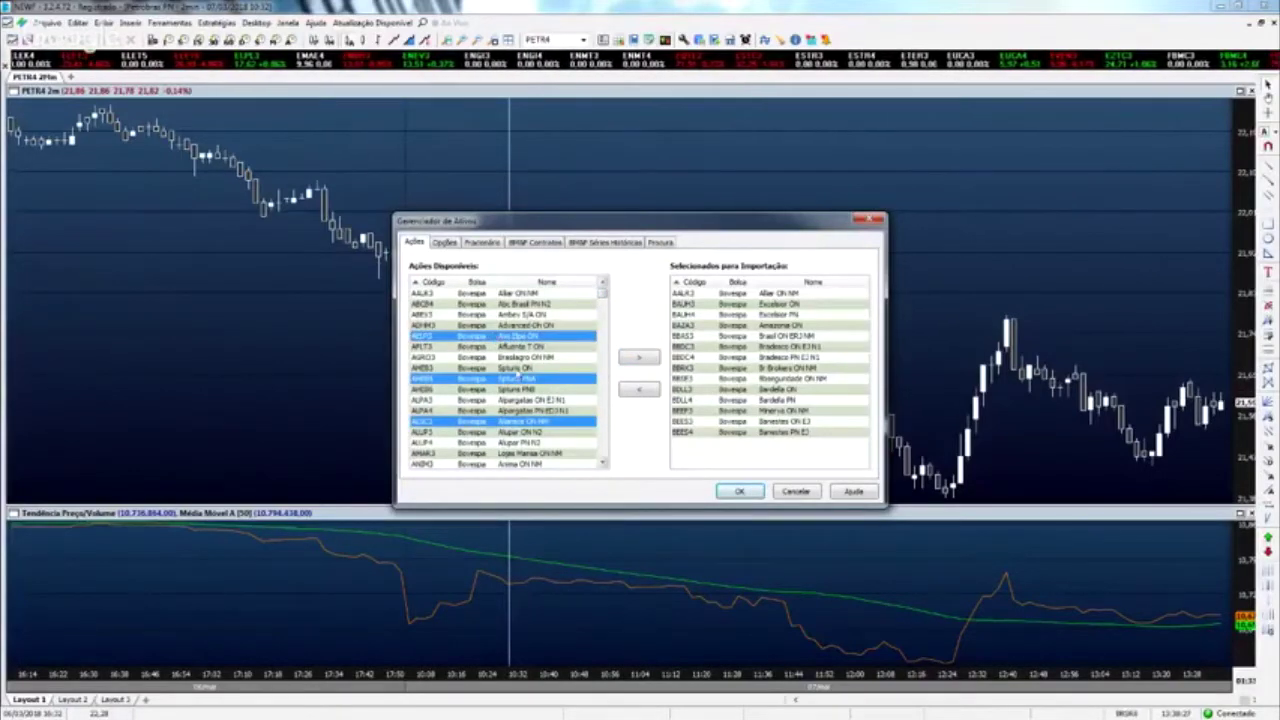
left_click(515, 368)
left_click(745, 494)
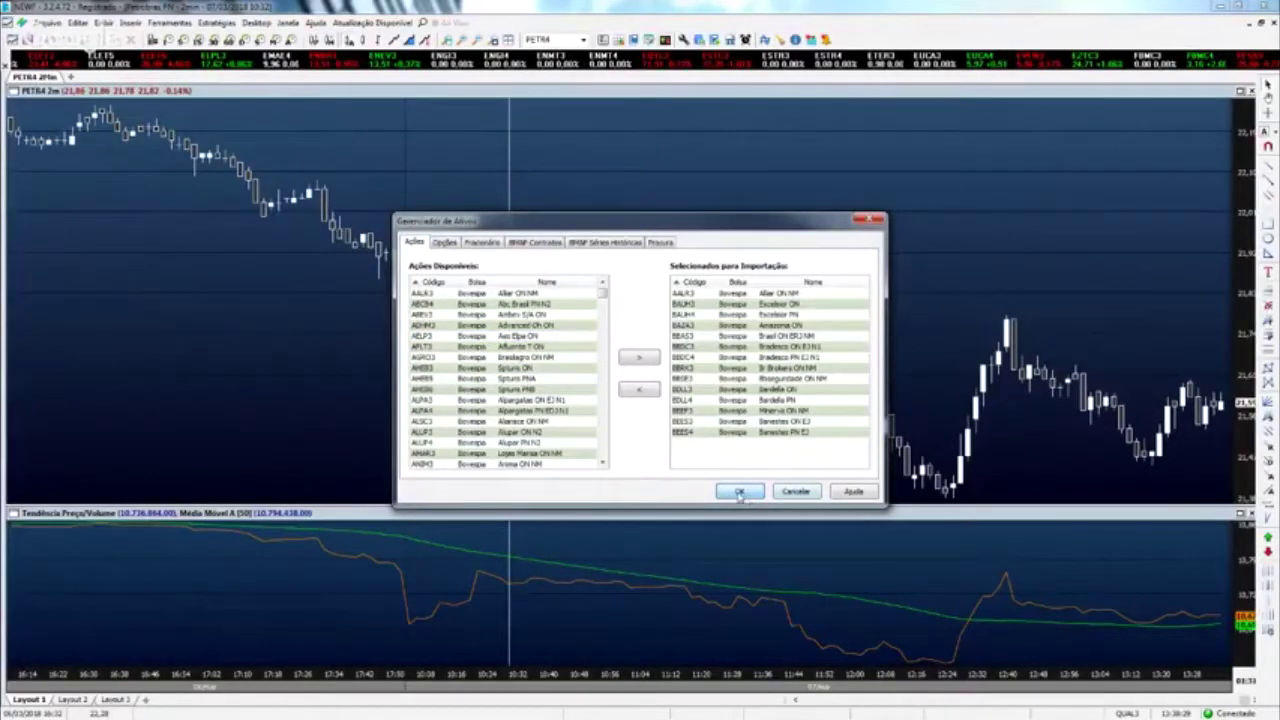
left_click(740, 493)
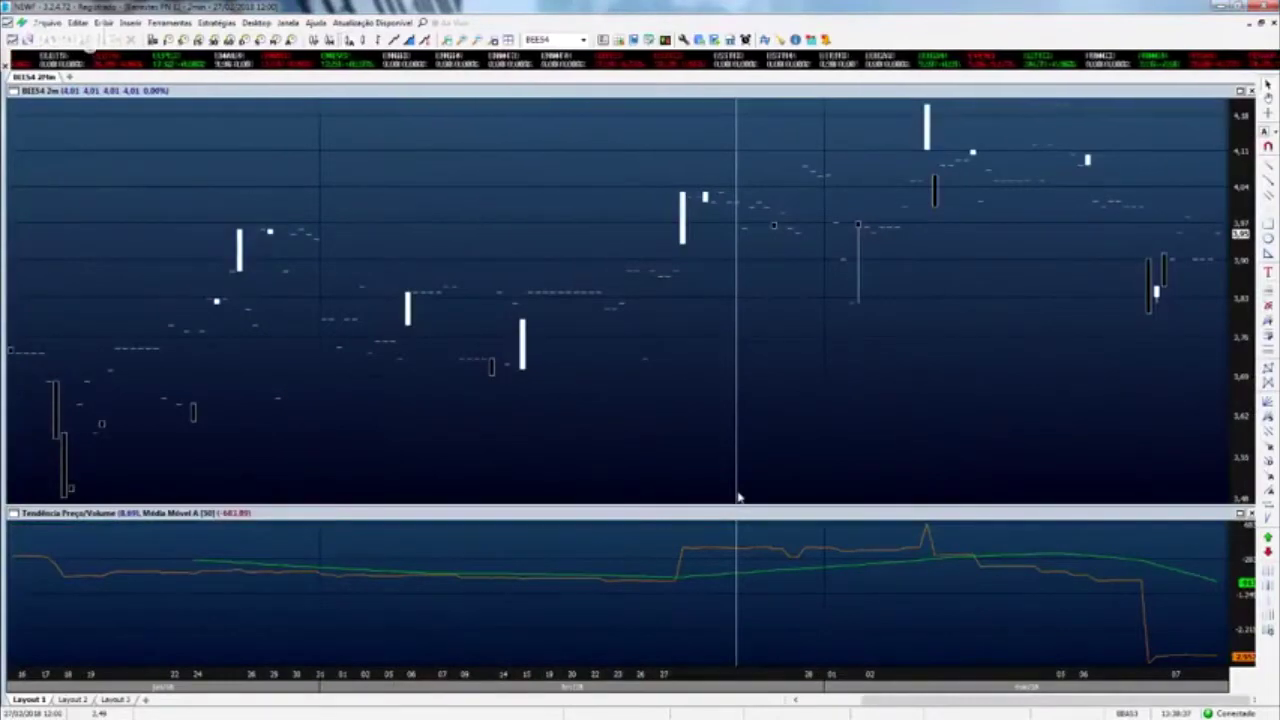
Load the PETR4 daily chart and open the Grade de Cotações quote grid.
type("PETR4")
key("Return")
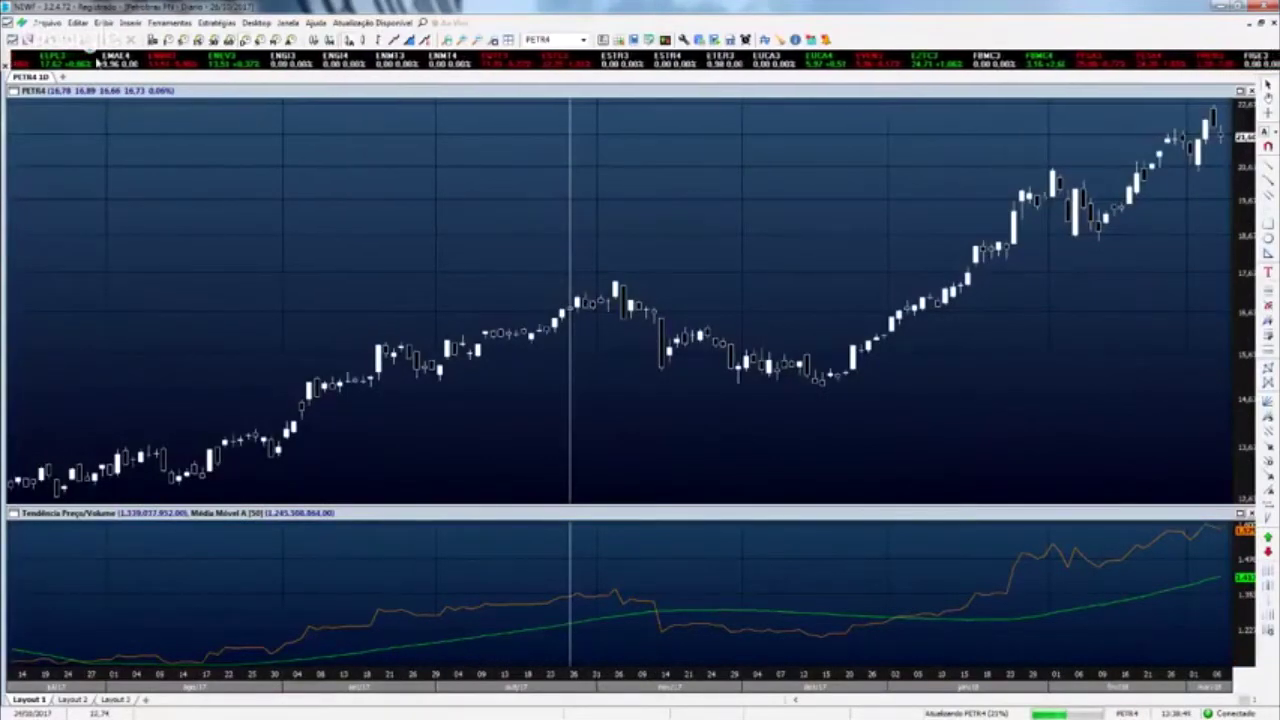
left_click(163, 24)
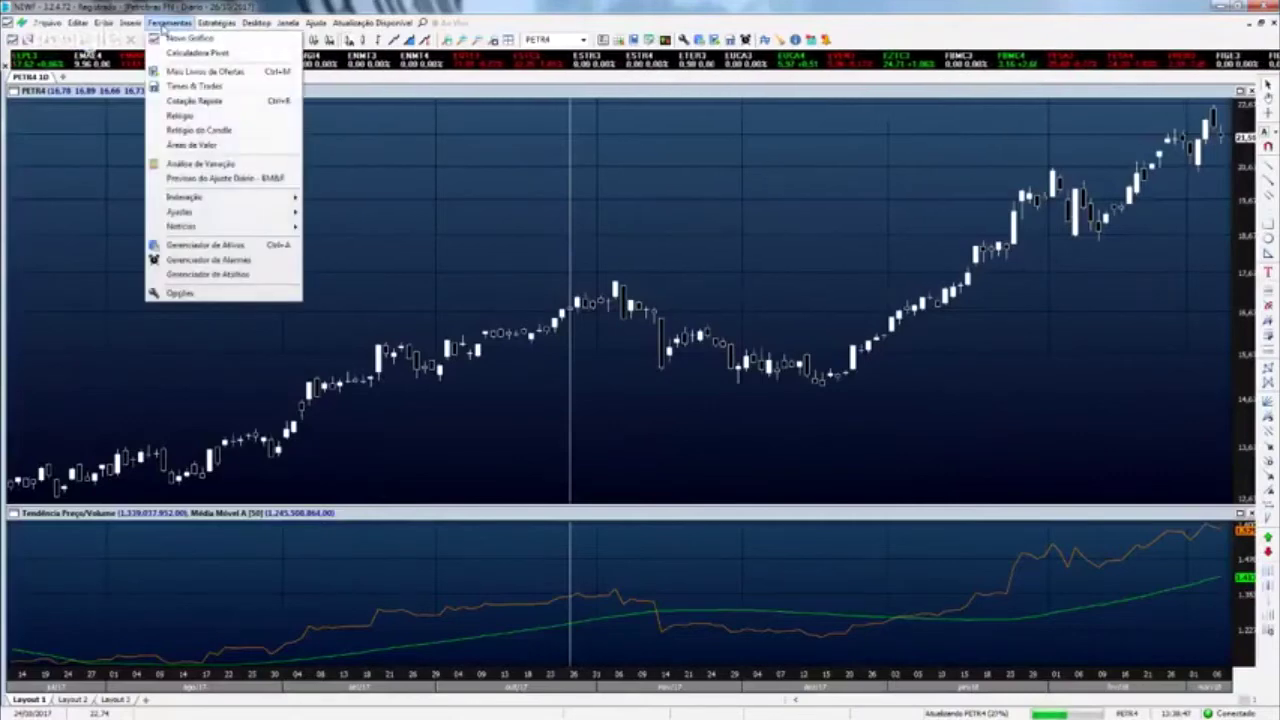
mouse_move(105, 24)
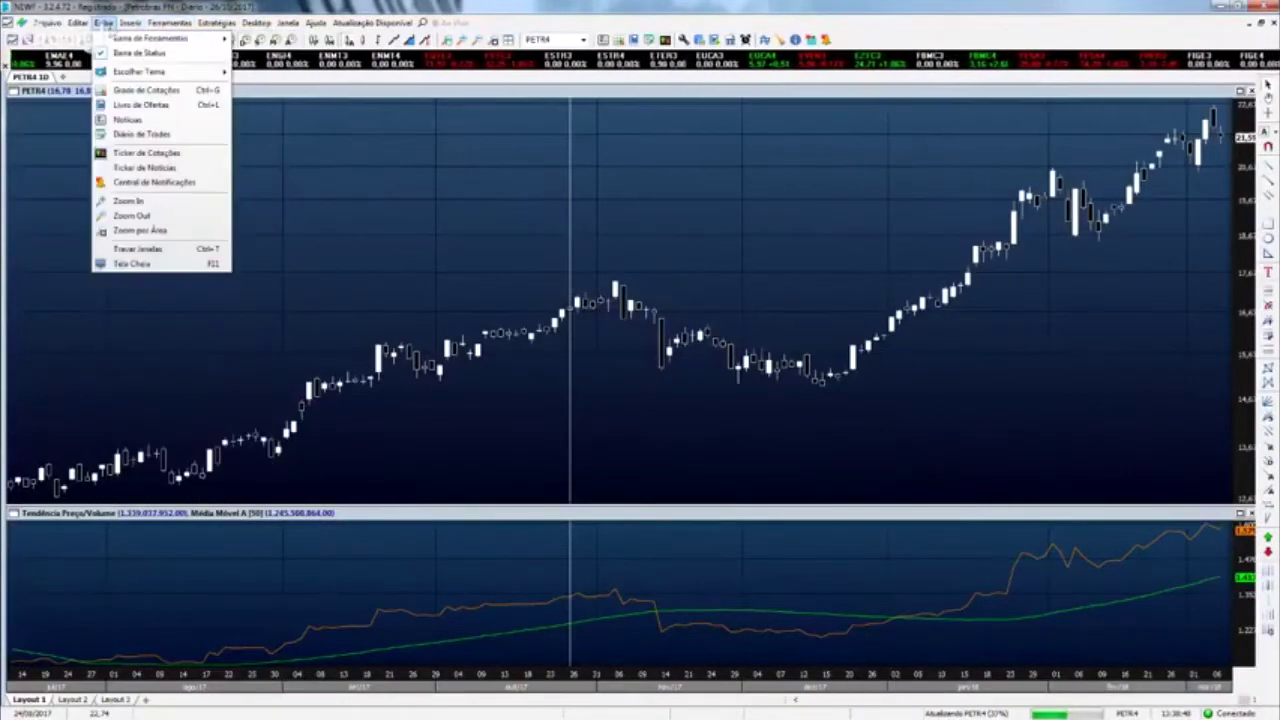
left_click(160, 92)
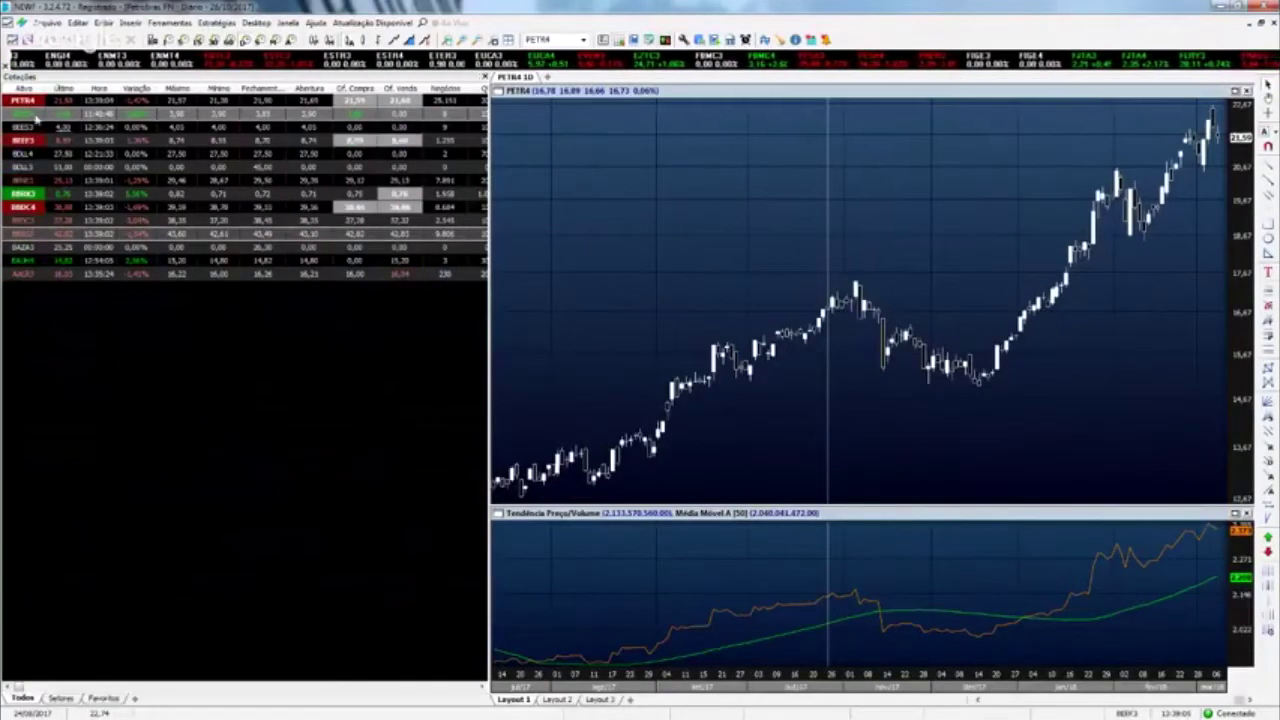
Set the quote grid font to size 20 and widen the Ativo column for full tickers.
right_click(197, 321)
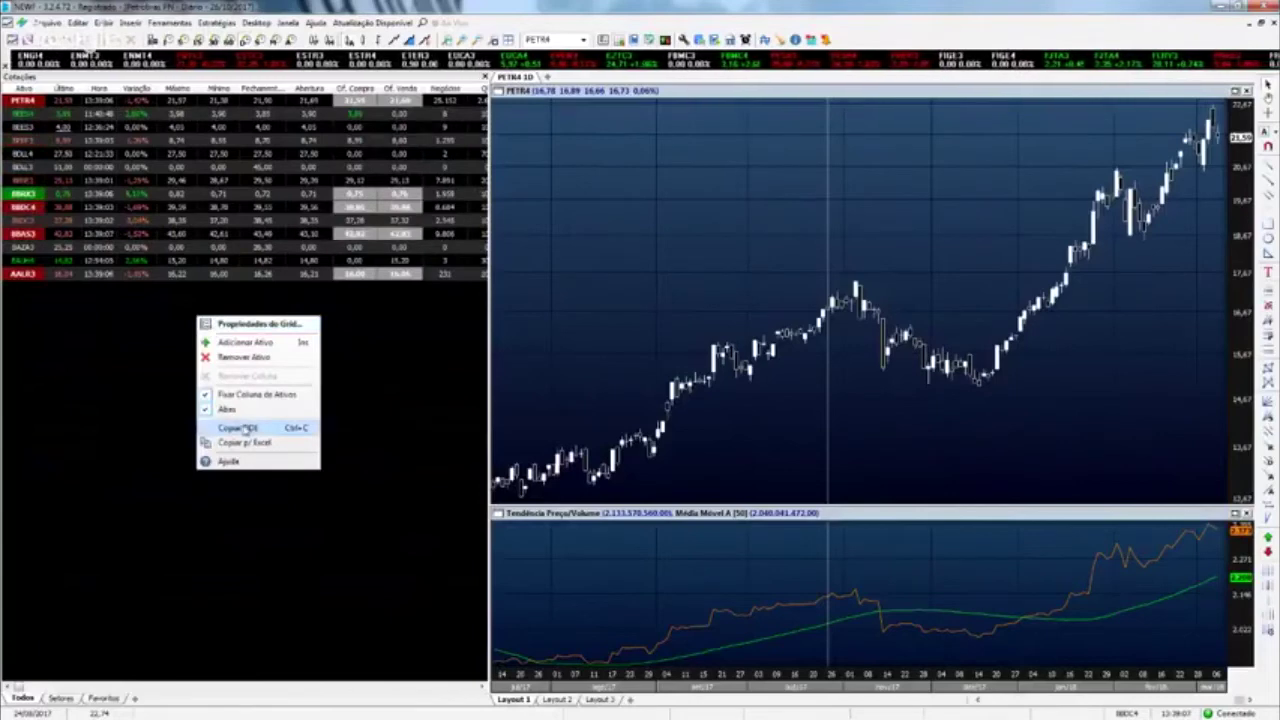
left_click(260, 333)
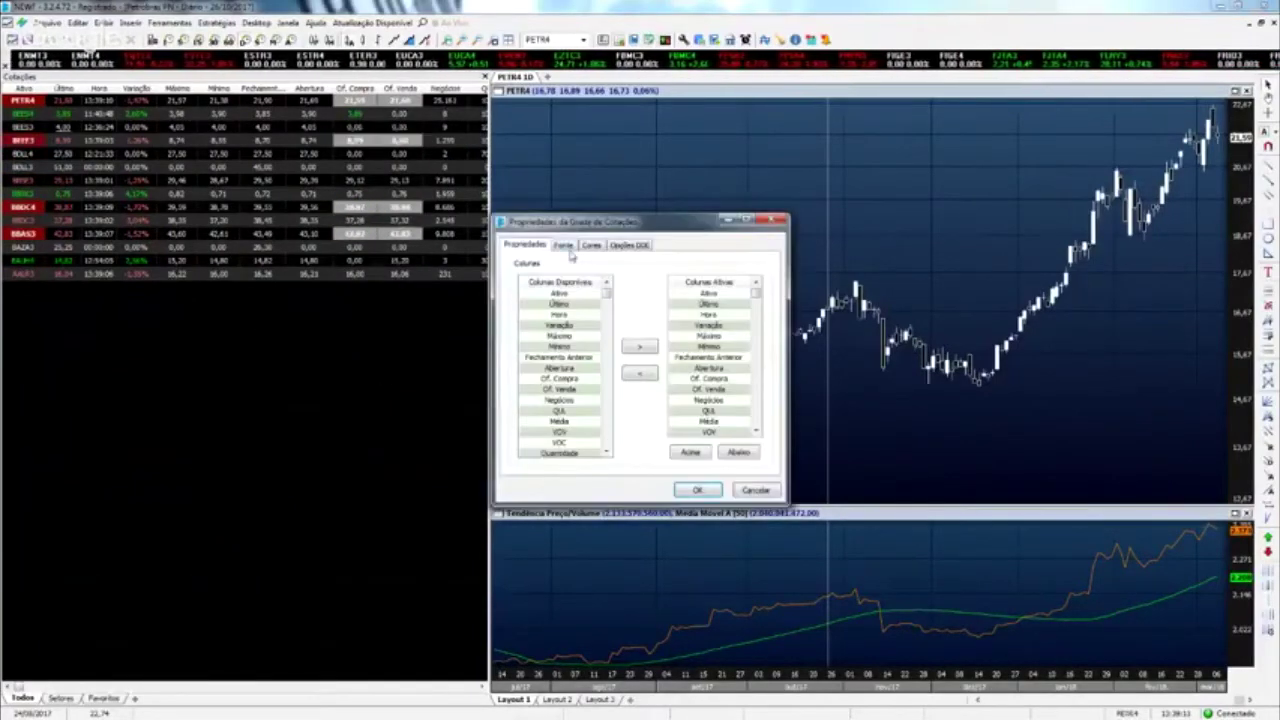
left_click(563, 244)
scroll(735, 320, "down", 2)
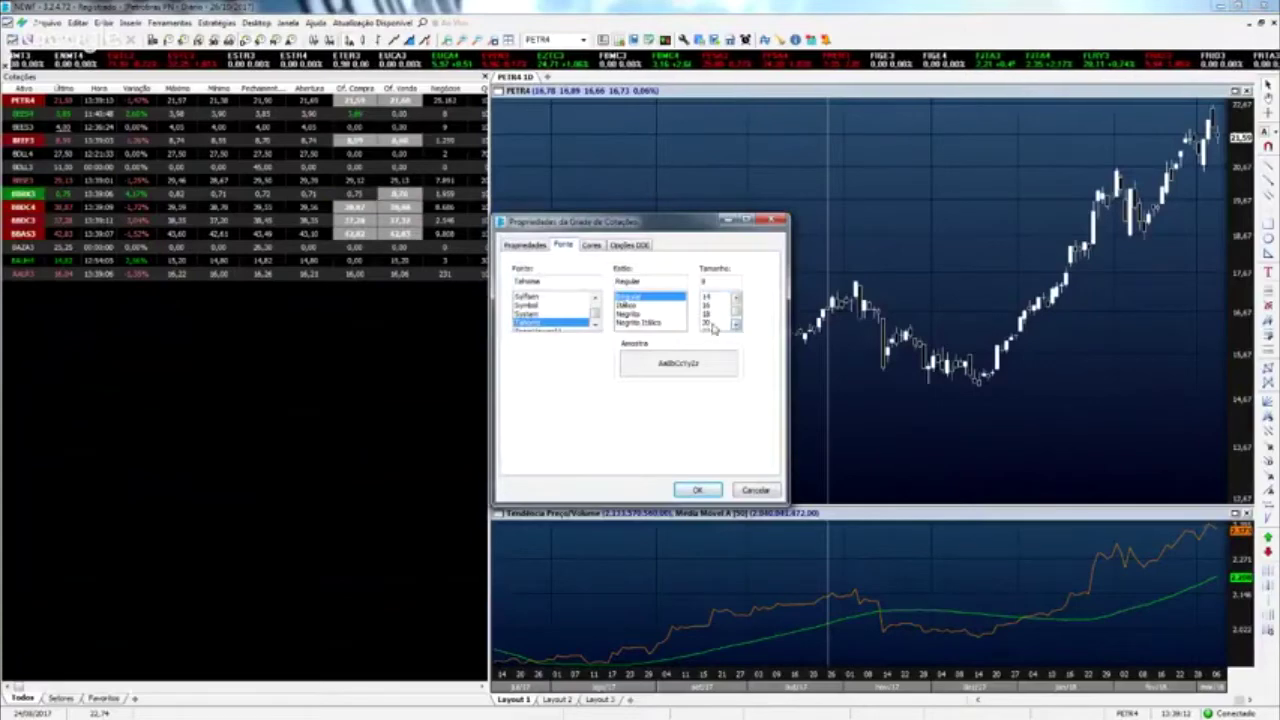
left_click(712, 324)
left_click(688, 490)
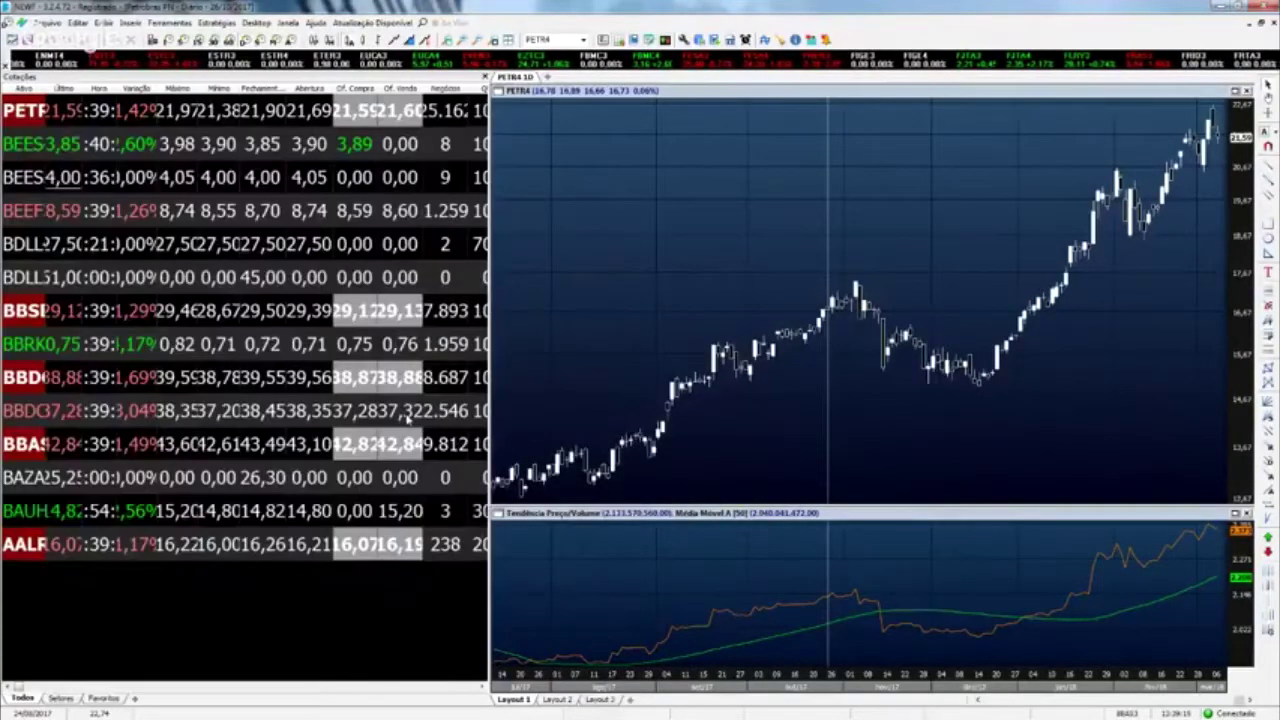
left_click_drag(48, 88, 221, 92)
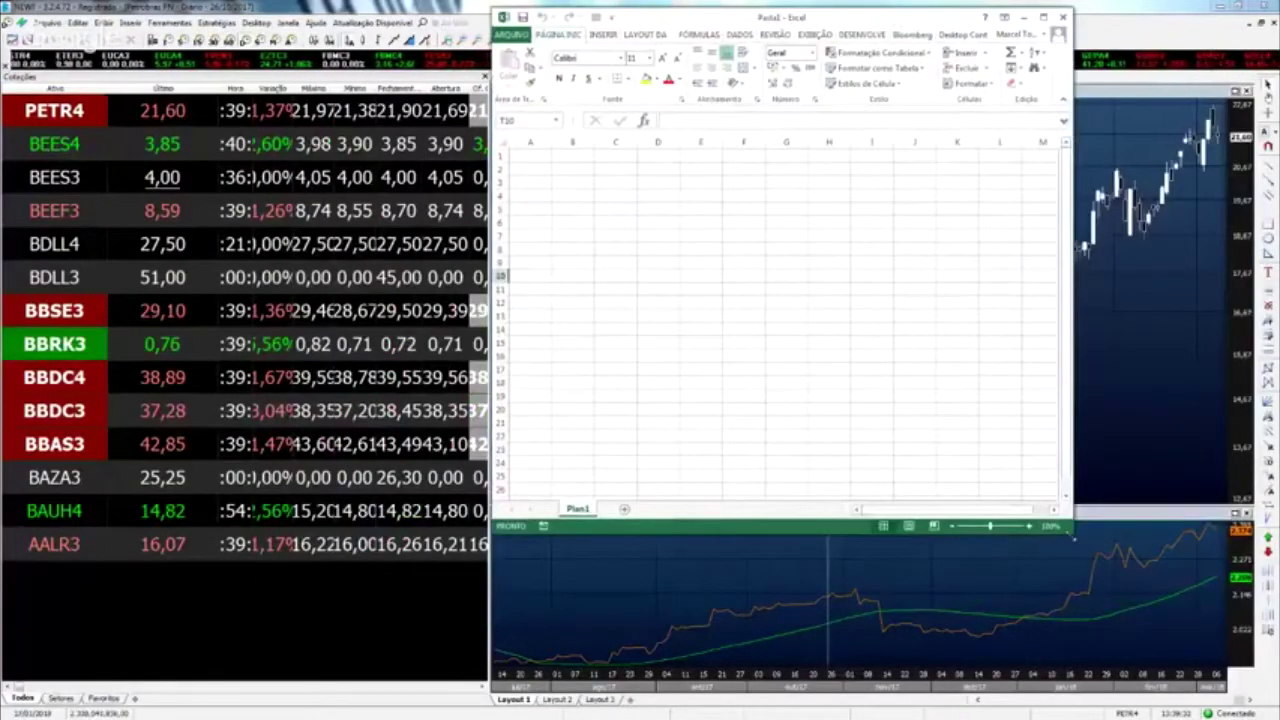
Enlarge the Excel window over the right side of the screen and select a top cell.
left_click_drag(1073, 538, 1278, 718)
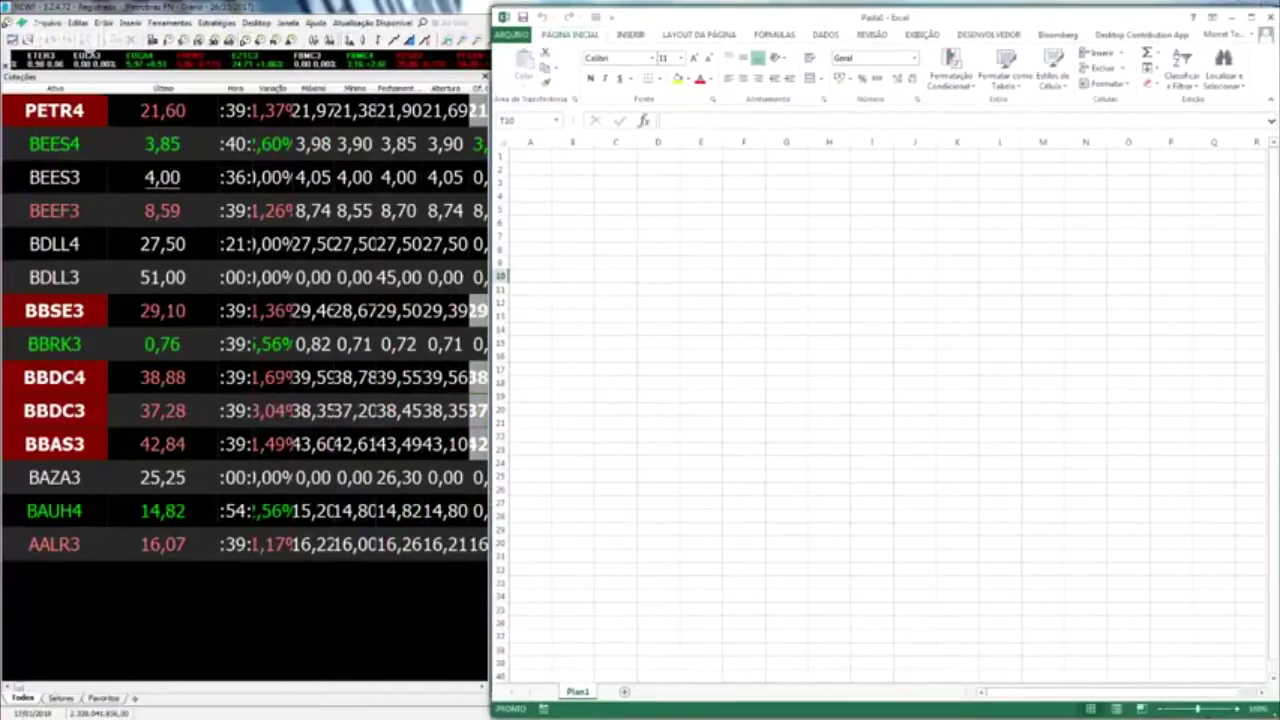
left_click(784, 361)
left_click(785, 297)
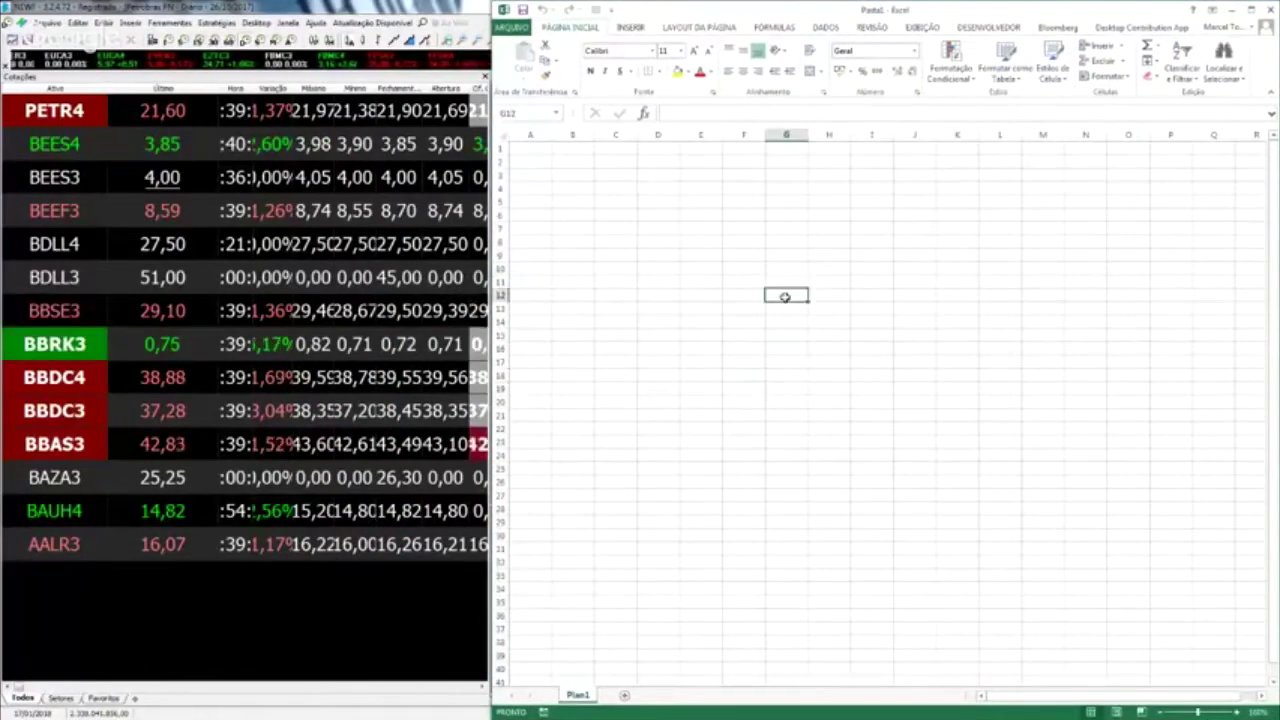
left_click(650, 220)
scroll(768, 291, "up", 1)
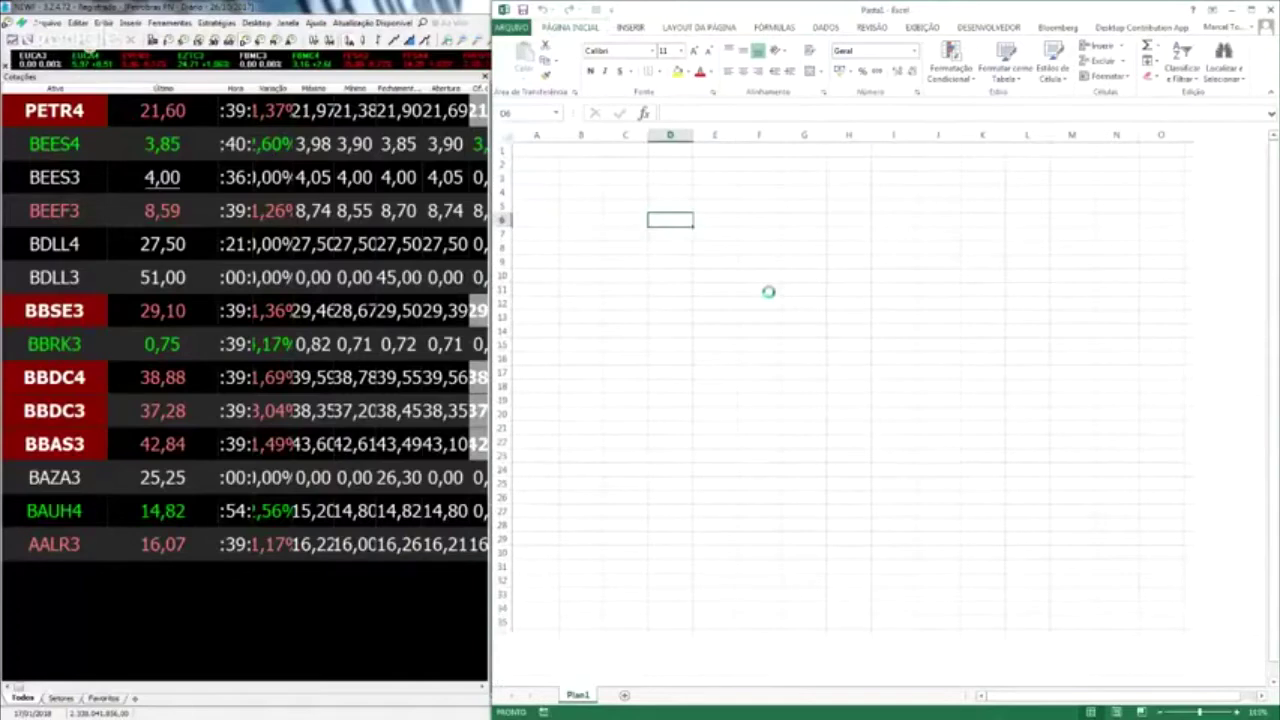
scroll(768, 291, "up", 5)
left_click(600, 205)
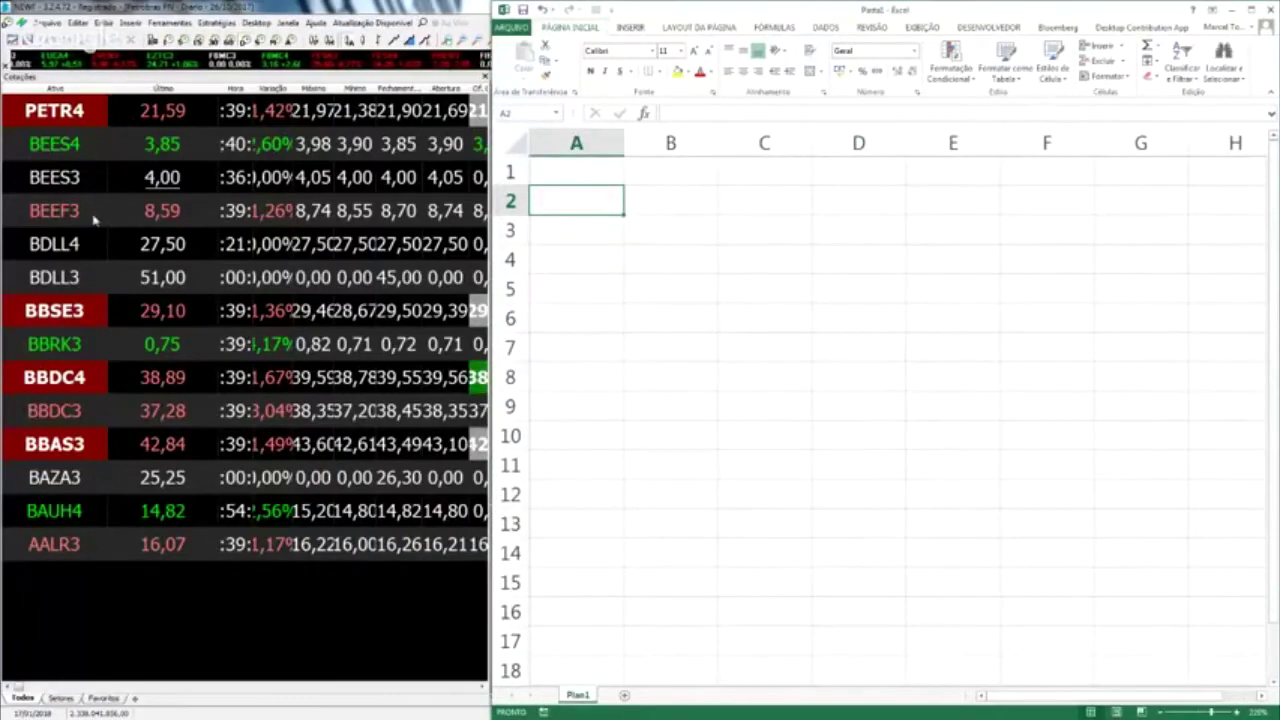
Send the ProfitChart quote grid into Excel with Copiar p/ Excel as a live-linked table at A1.
mouse_move(95, 219)
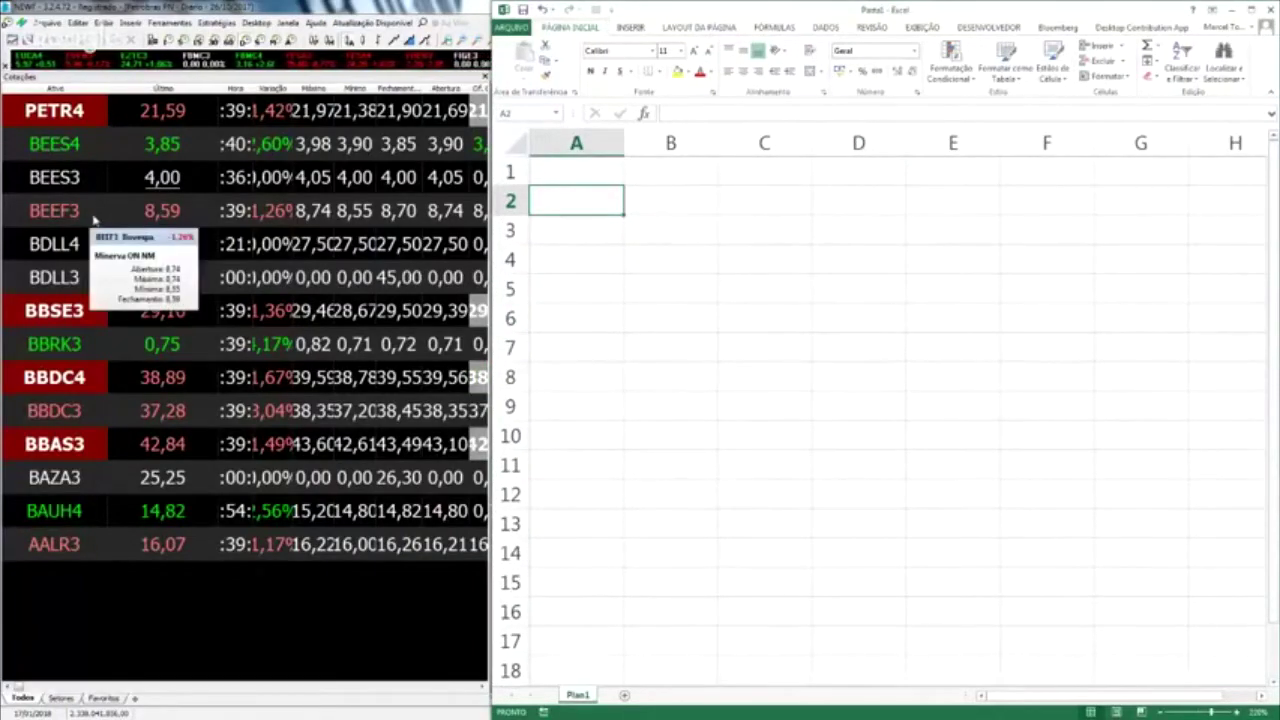
right_click(95, 219)
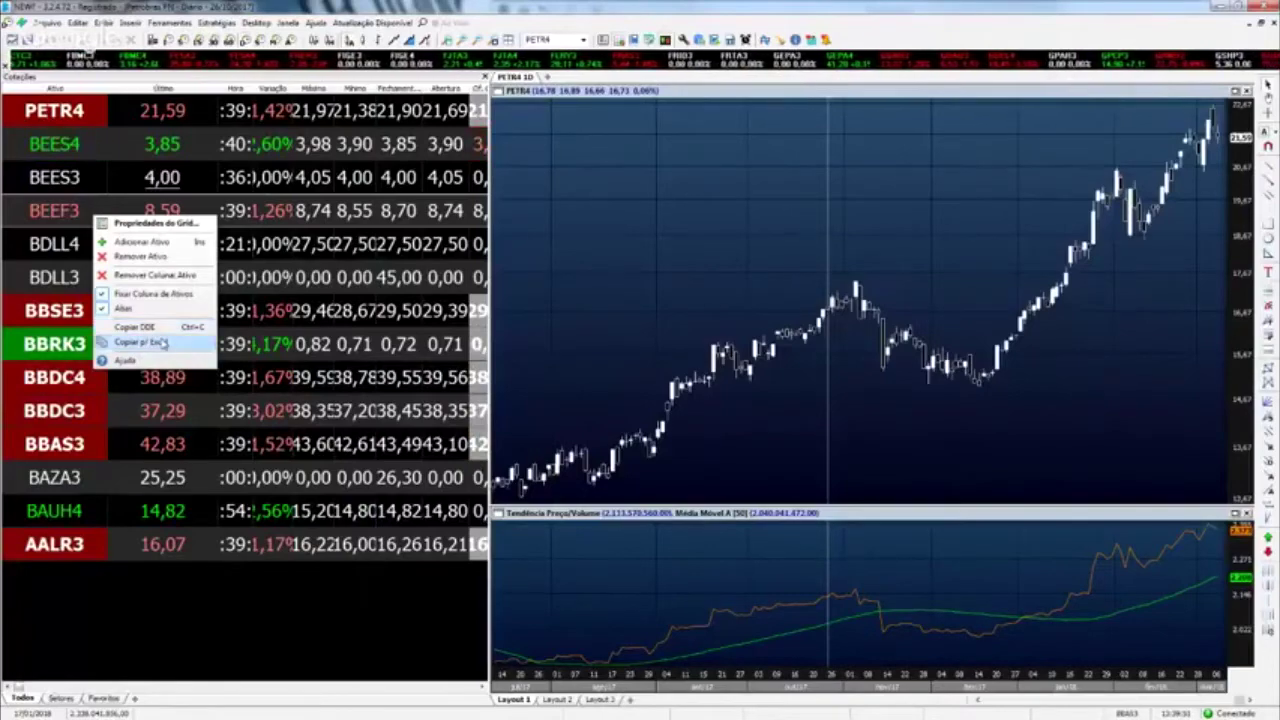
left_click(162, 343)
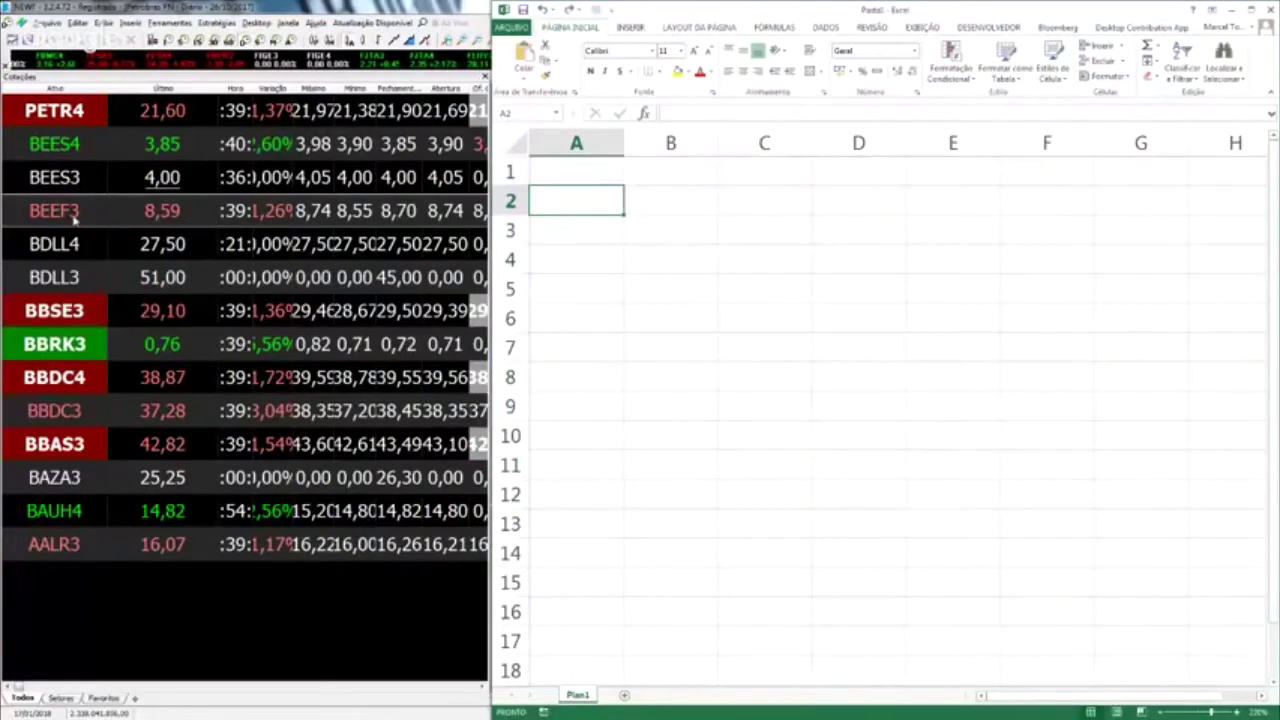
right_click(78, 215)
left_click(121, 342)
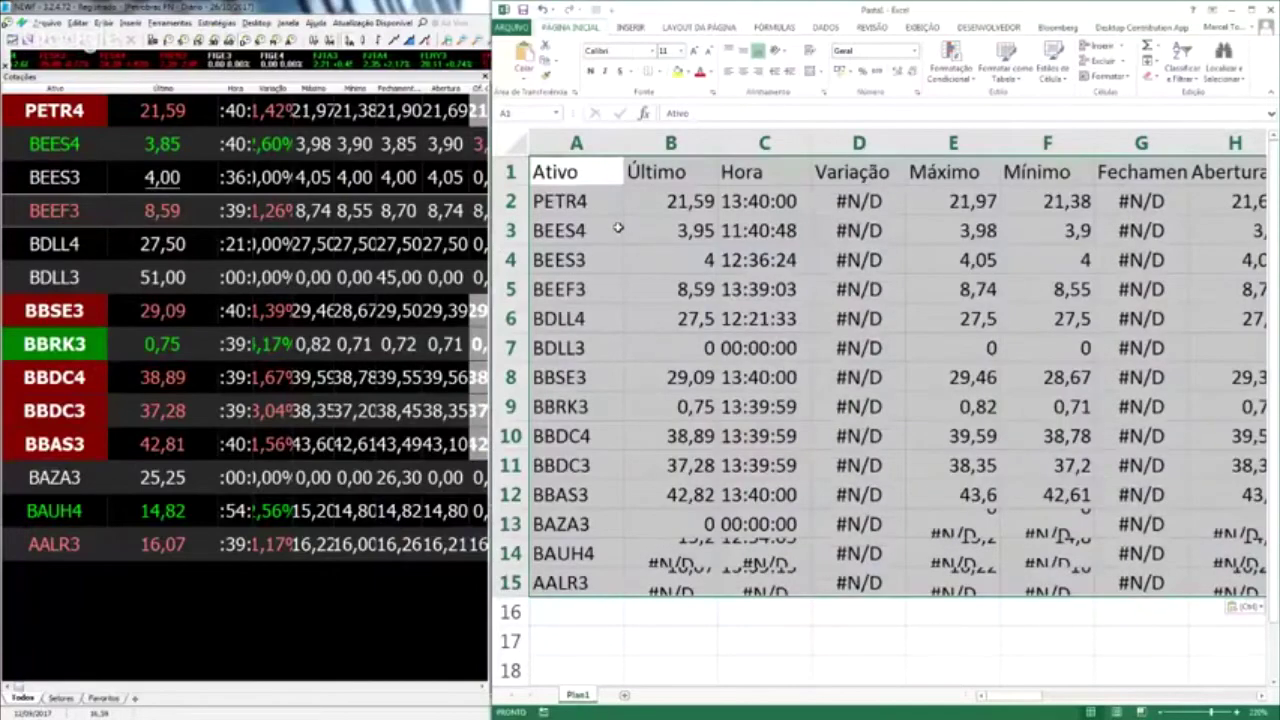
left_click(764, 259)
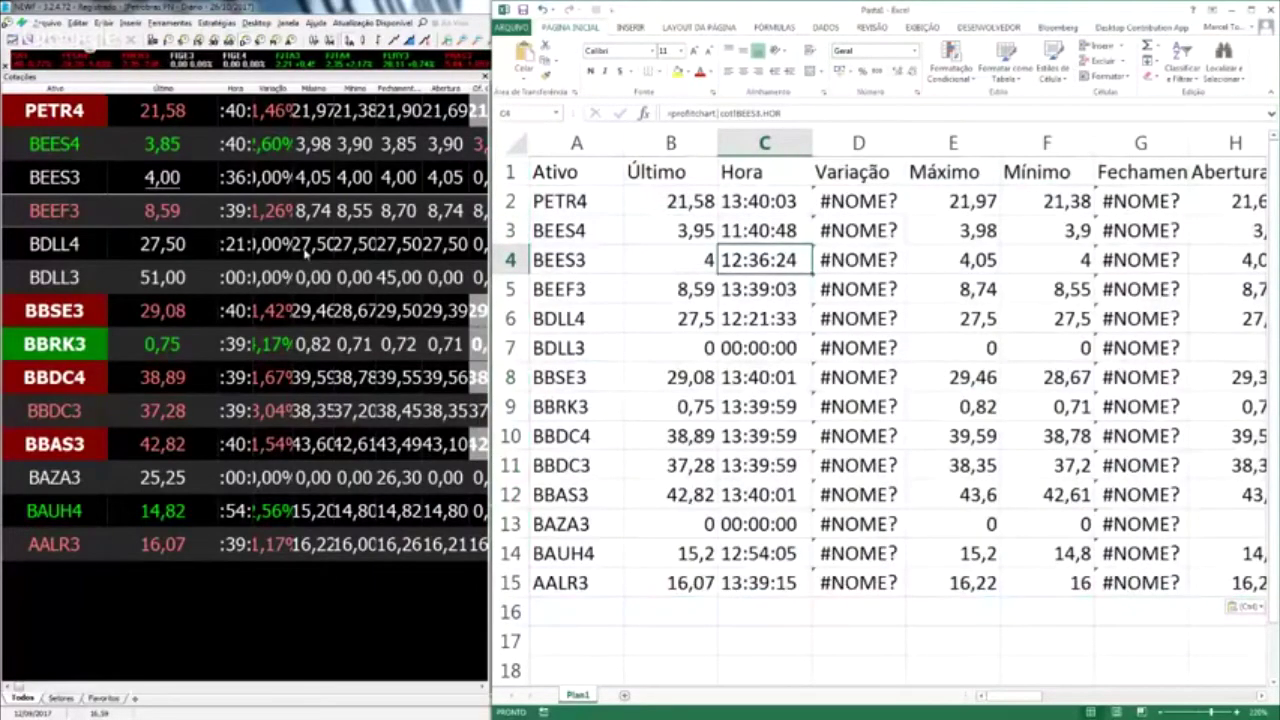
Paste a second copy of the quote grid at cell A18.
right_click(186, 231)
left_click(236, 355)
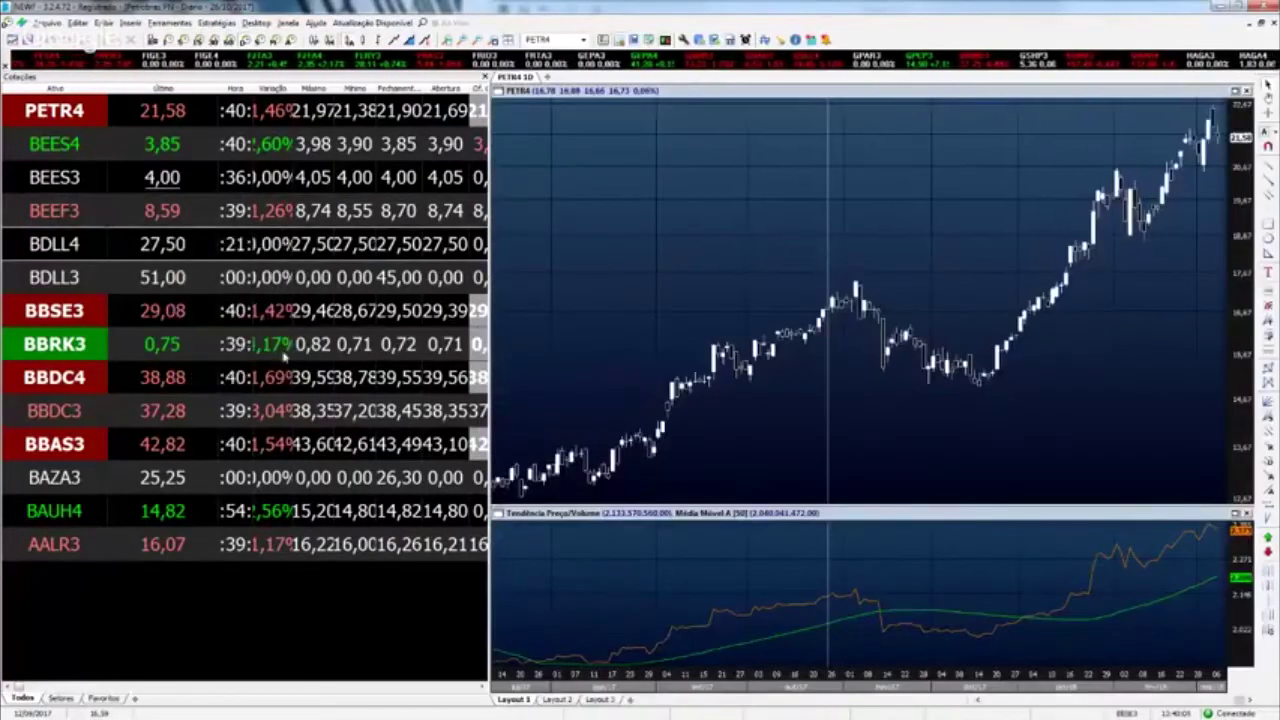
scroll(638, 400, "down", 2)
left_click(574, 491)
key("ctrl+v")
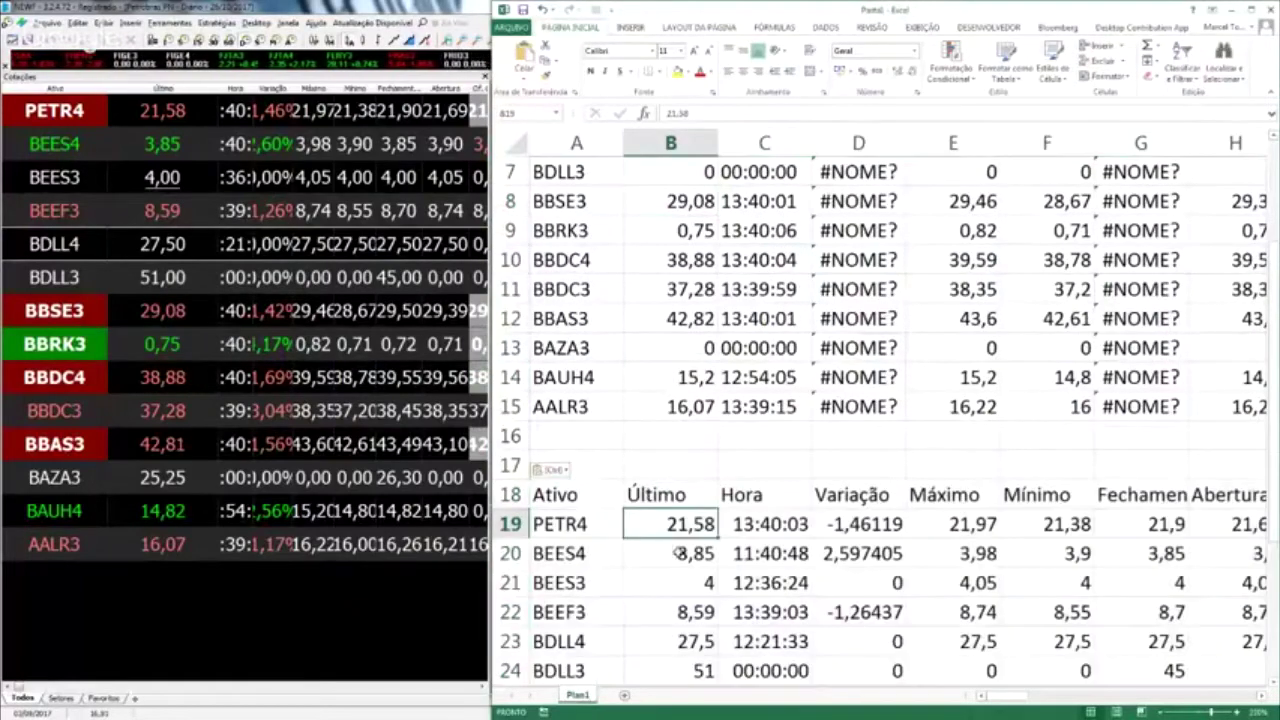
left_click(543, 575)
left_click(565, 553)
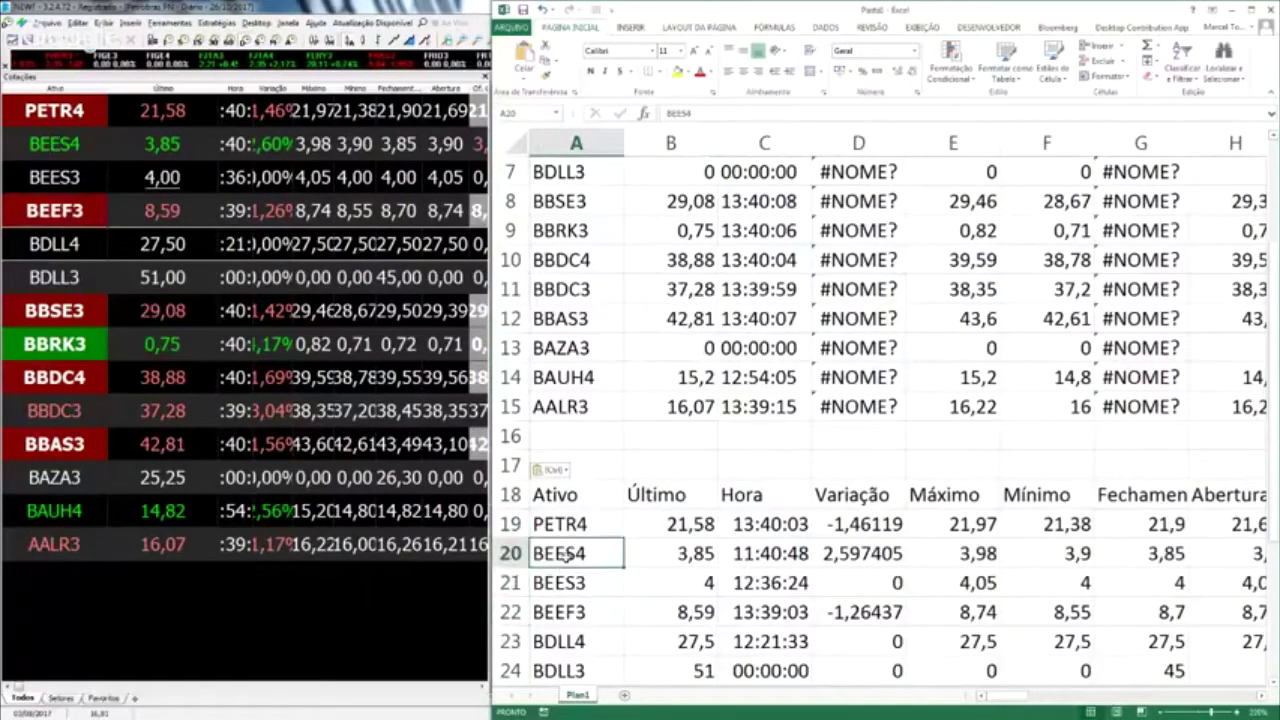
left_click(590, 513)
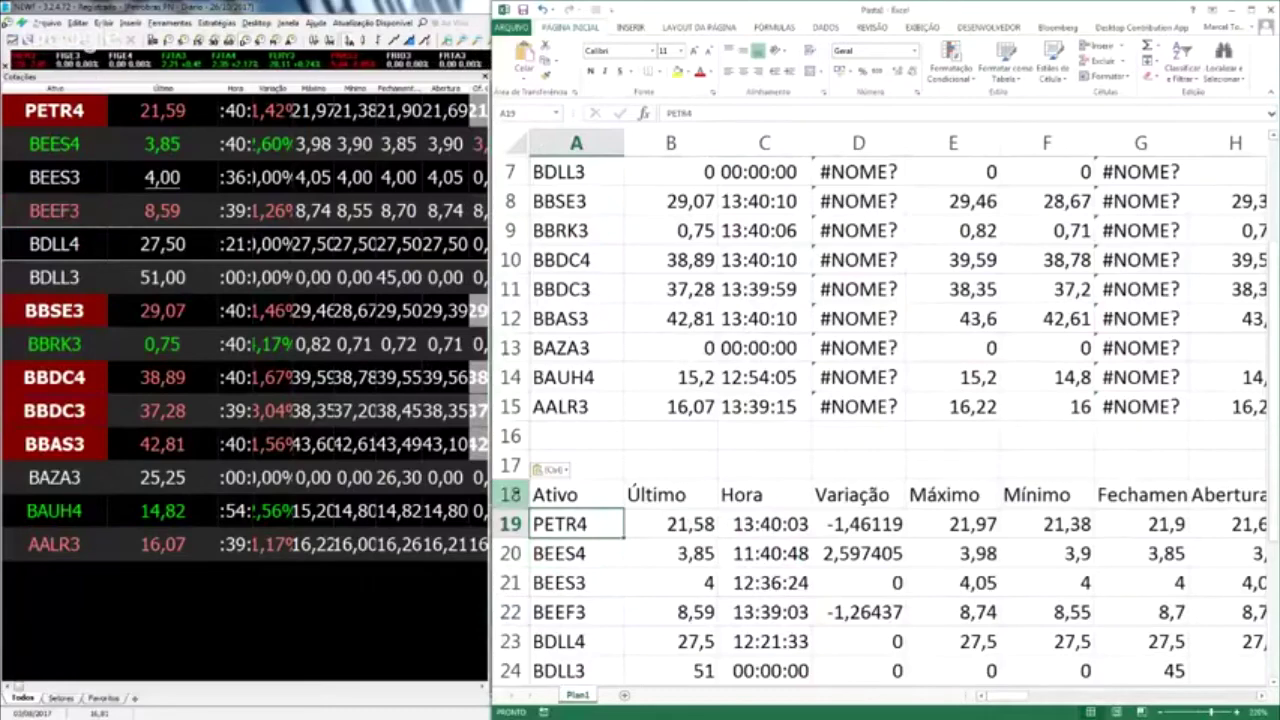
Remove the pasted copy from row 18 down and review the B2 and Variação link formulas.
left_click(515, 494)
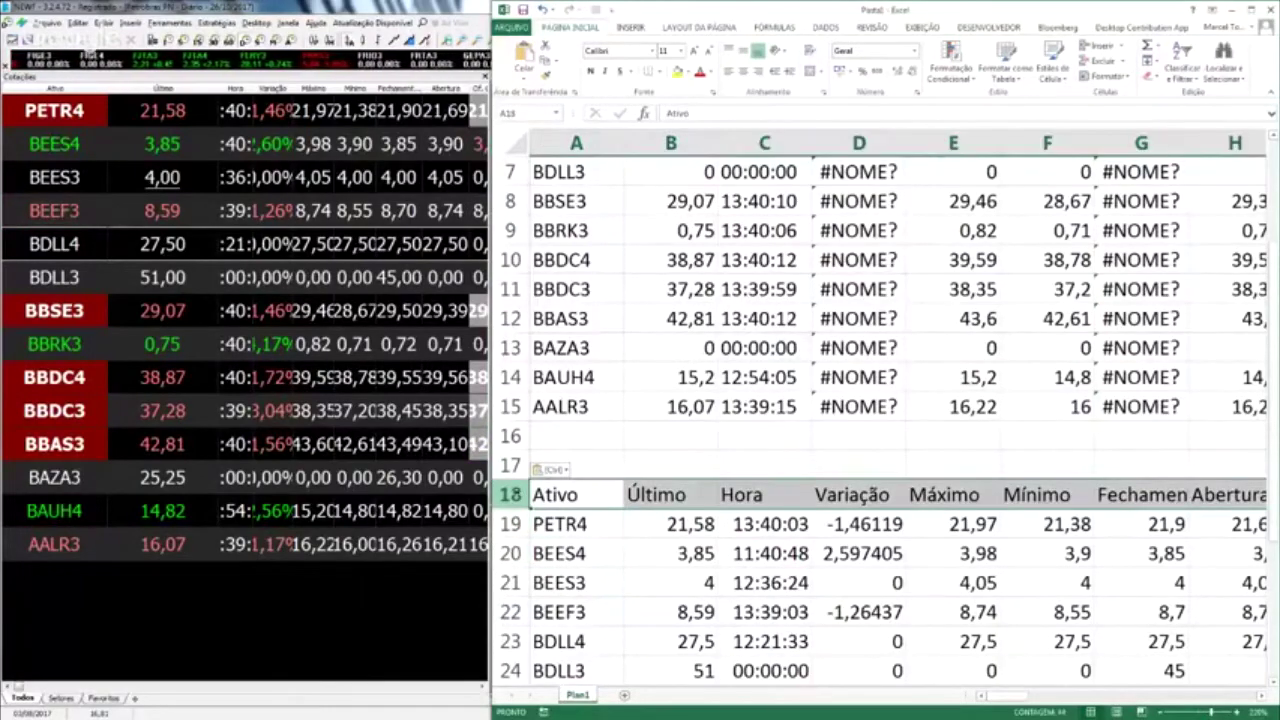
key("ctrl+shift+Down")
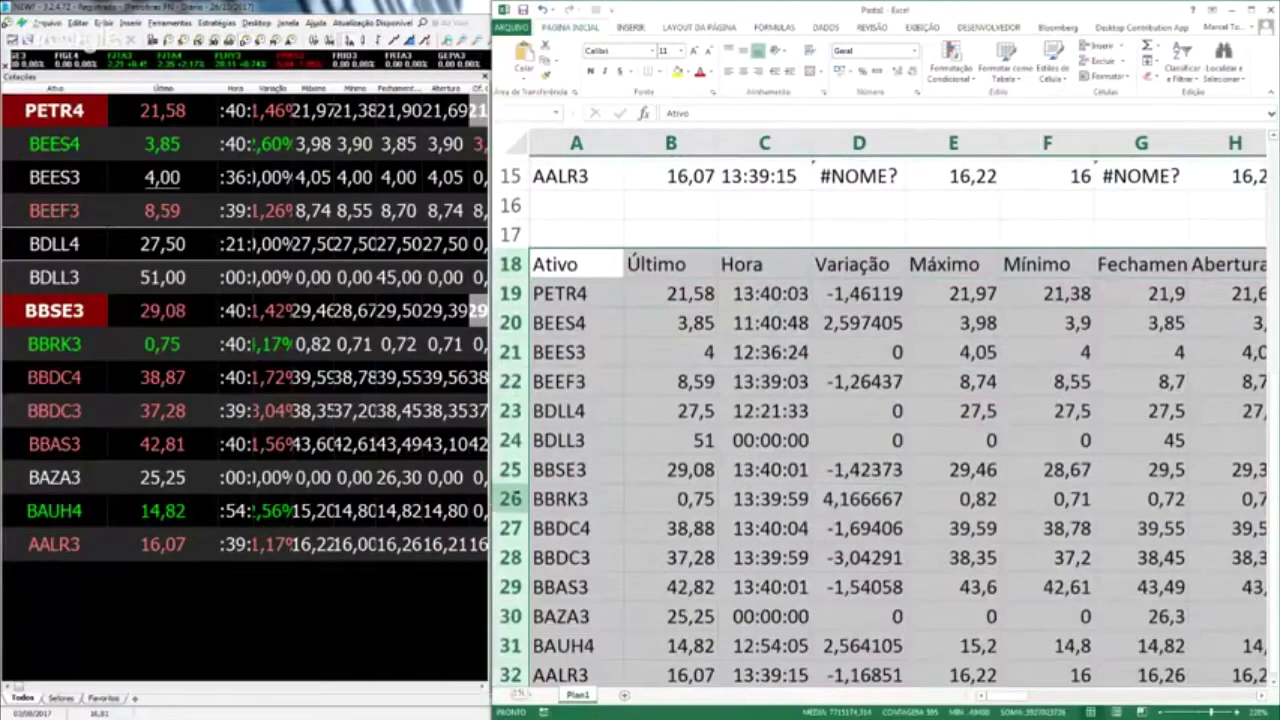
key("ctrl+z")
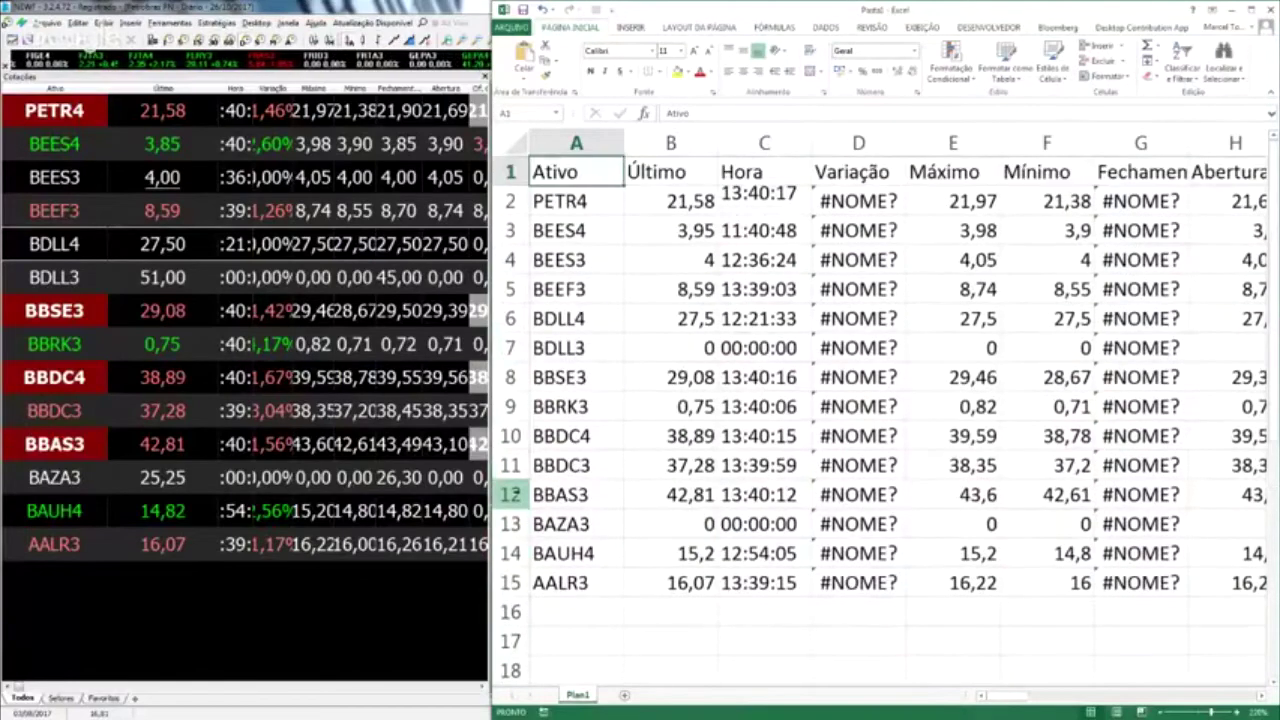
left_click(670, 201)
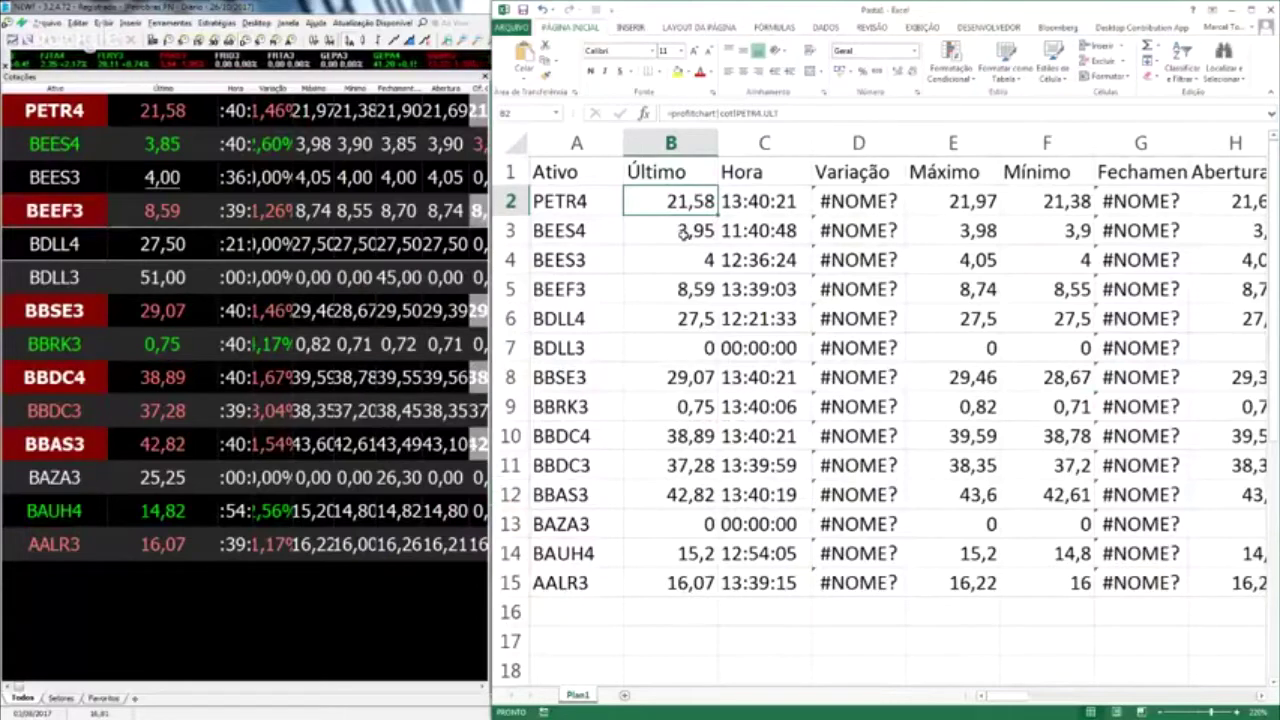
left_click(830, 289)
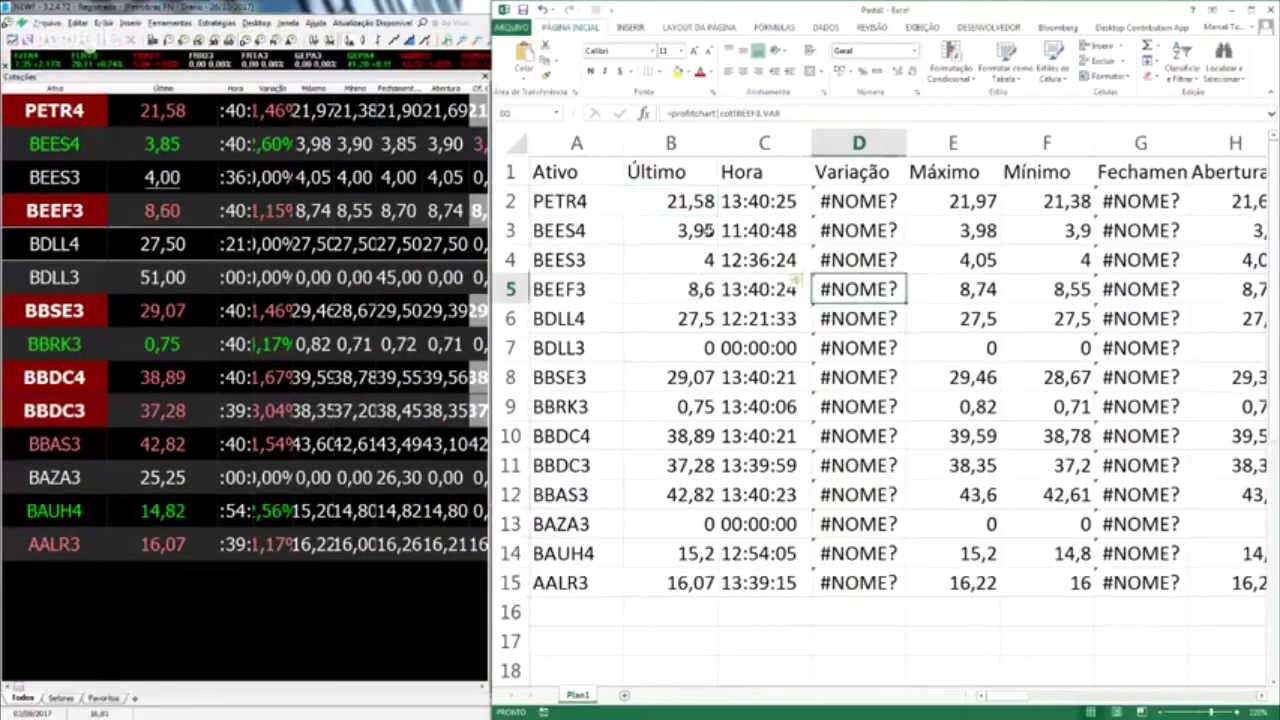
left_click(764, 142)
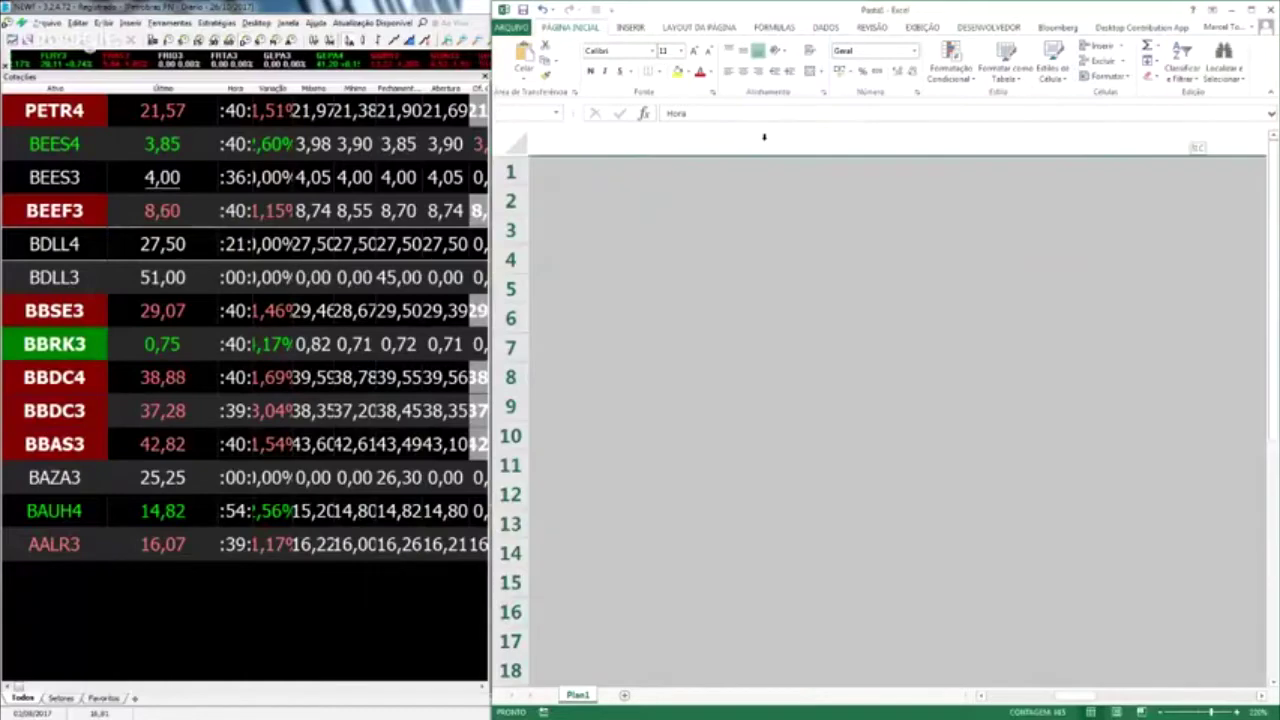
Keep only the Ativo and Último columns and select the Último prices B1:B15.
key("Left")
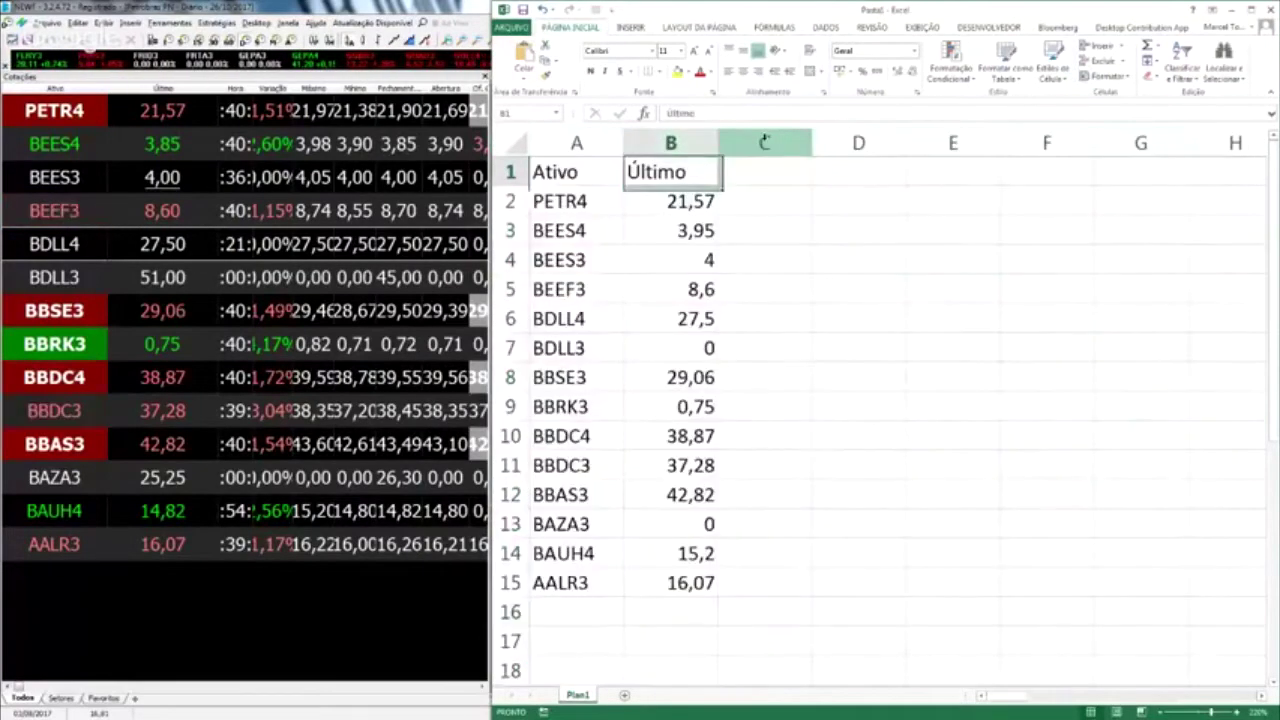
key("ctrl+shift+Down")
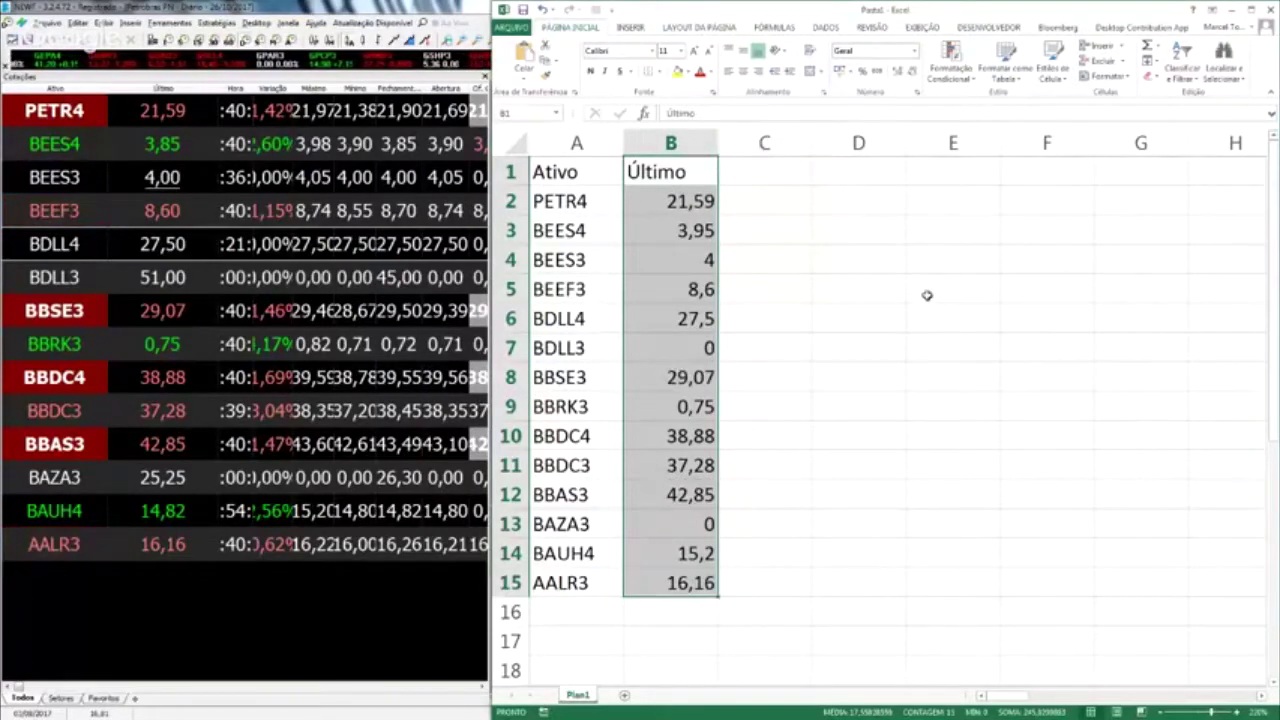
Rename the Plan1 sheet to Dados.
left_click(858, 260)
right_click(578, 694)
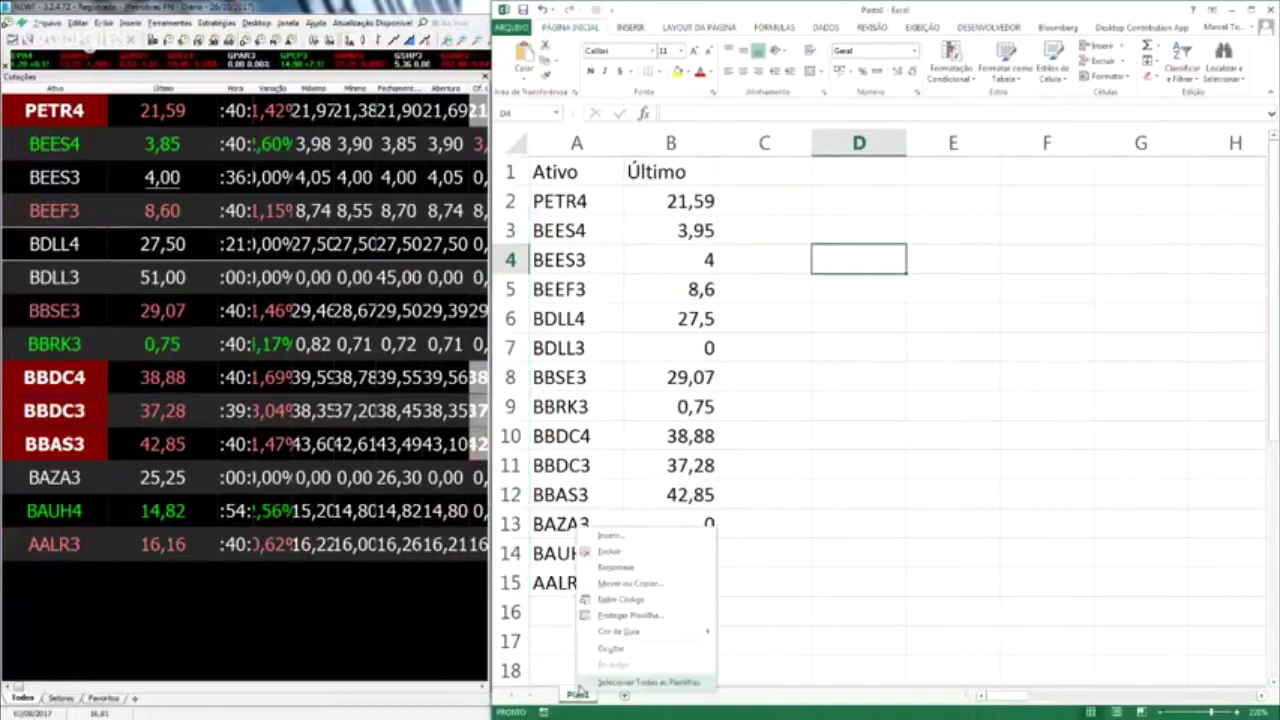
left_click(606, 568)
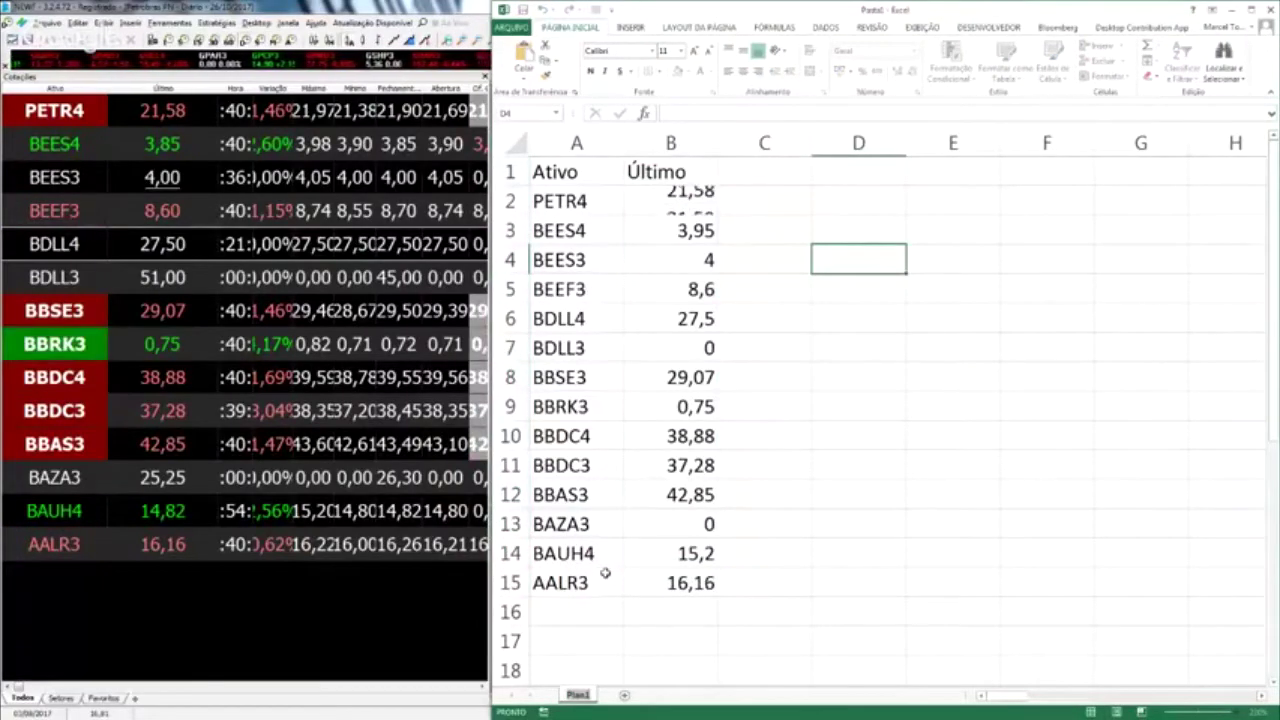
type("Ca")
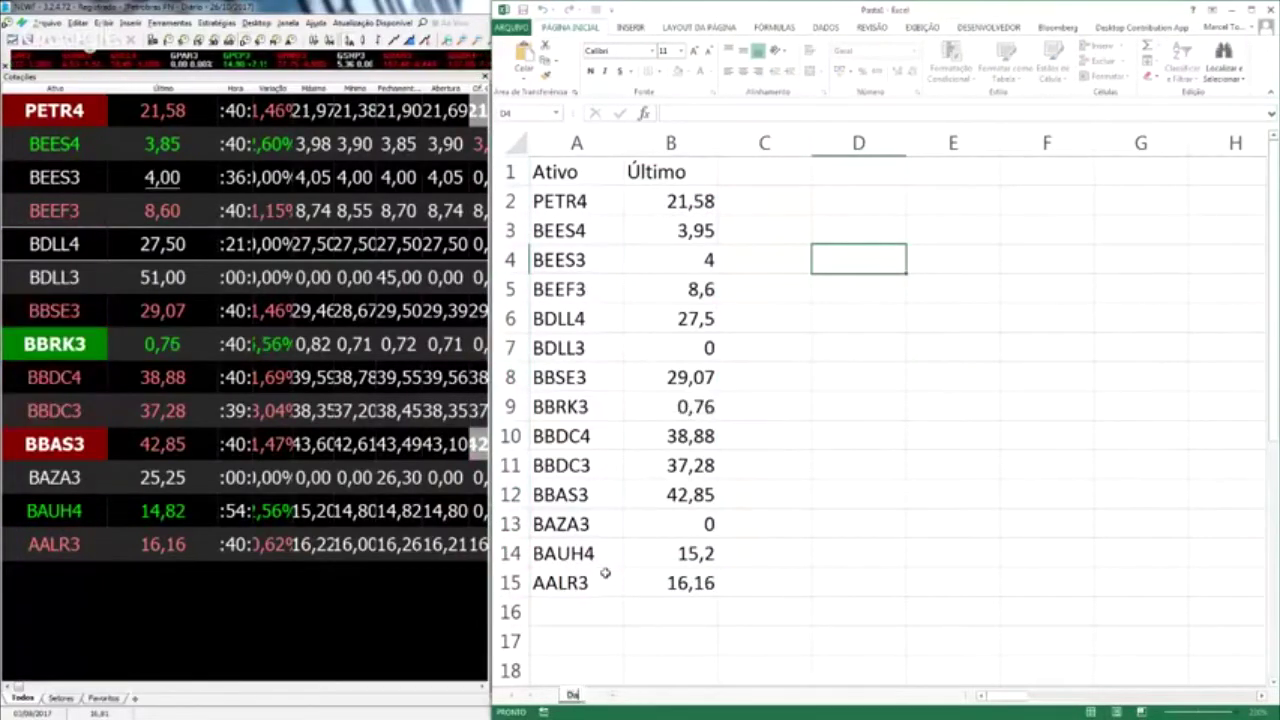
type("os")
key("Return")
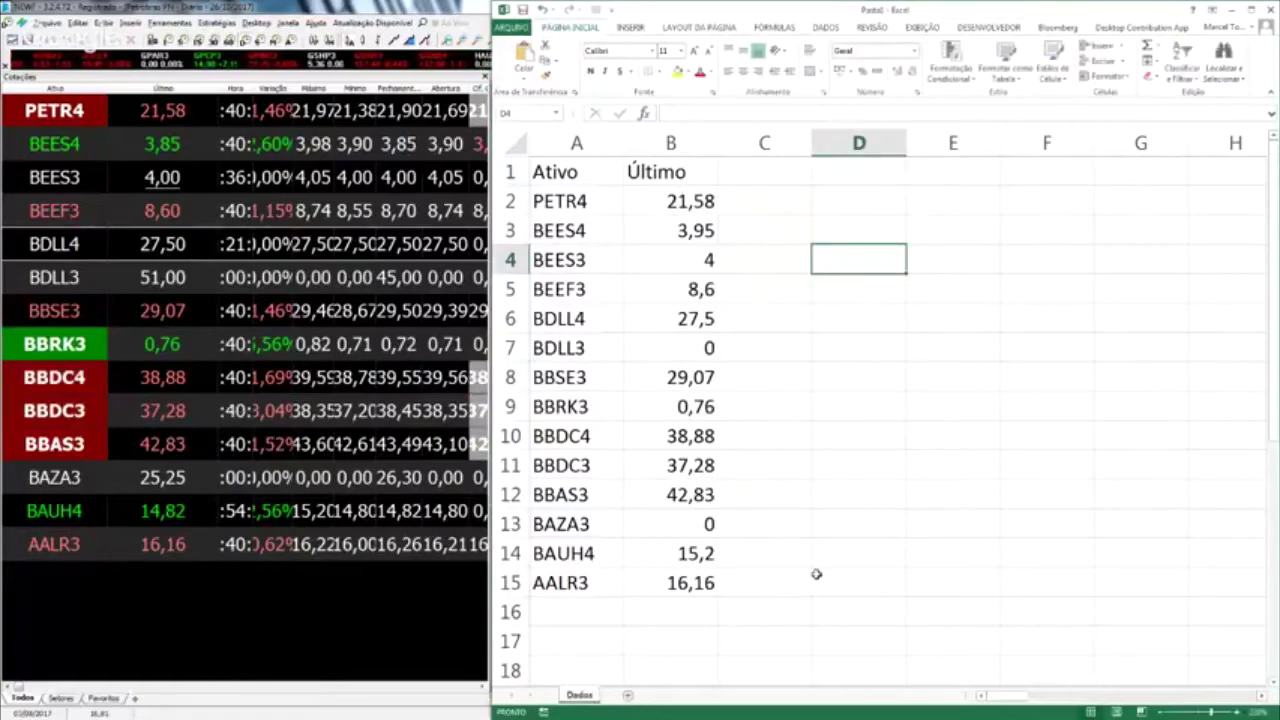
Review the Dados quote table A1:B15 and add the new blank sheet Plan2.
left_click(916, 558)
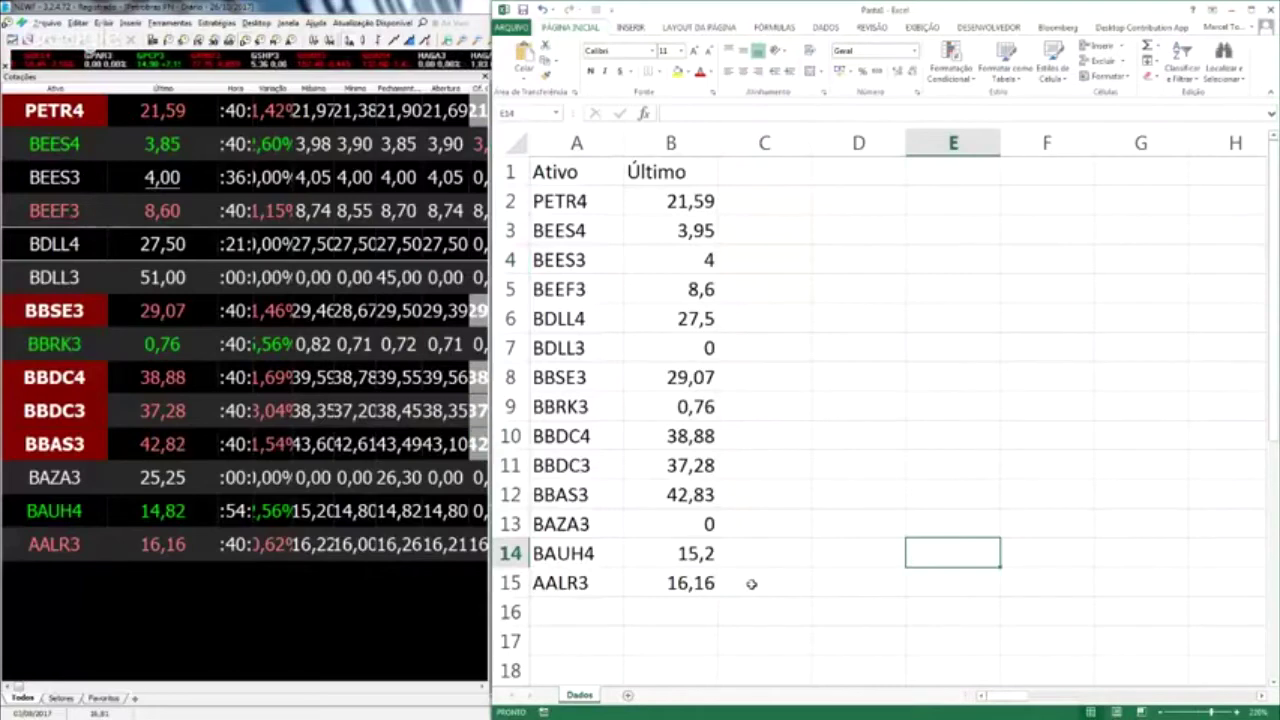
left_click(841, 484)
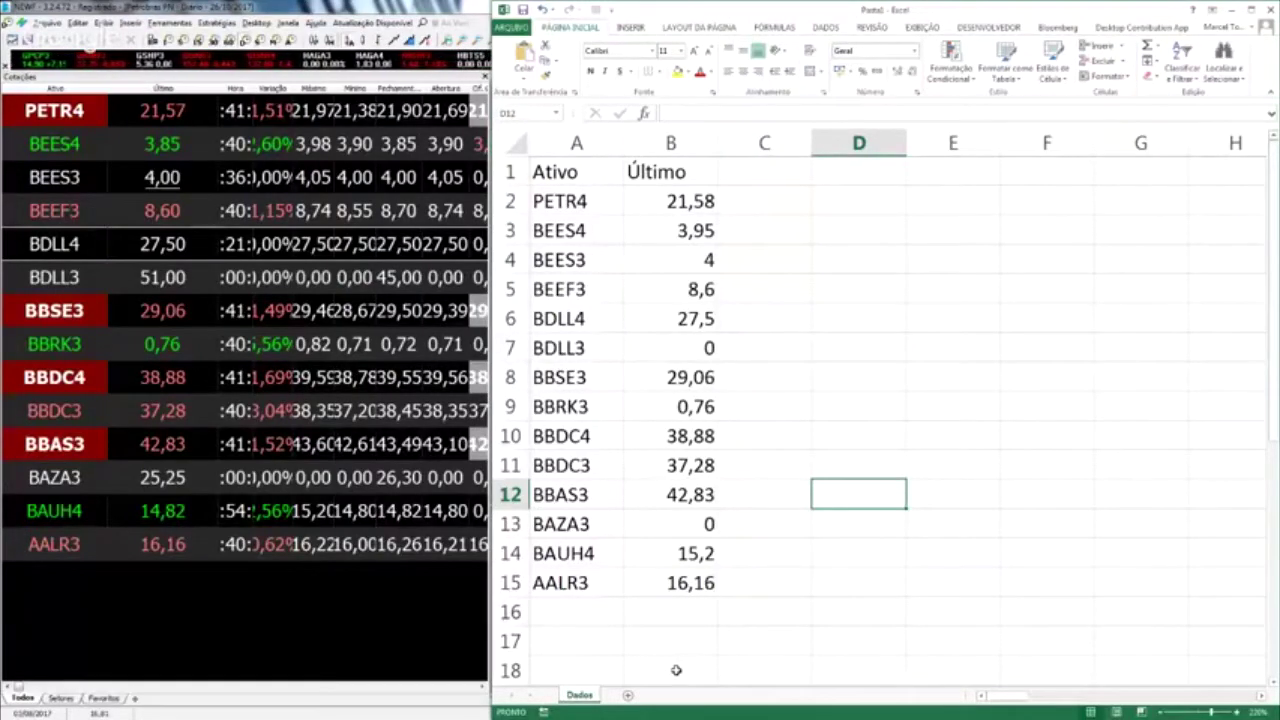
left_click(685, 645)
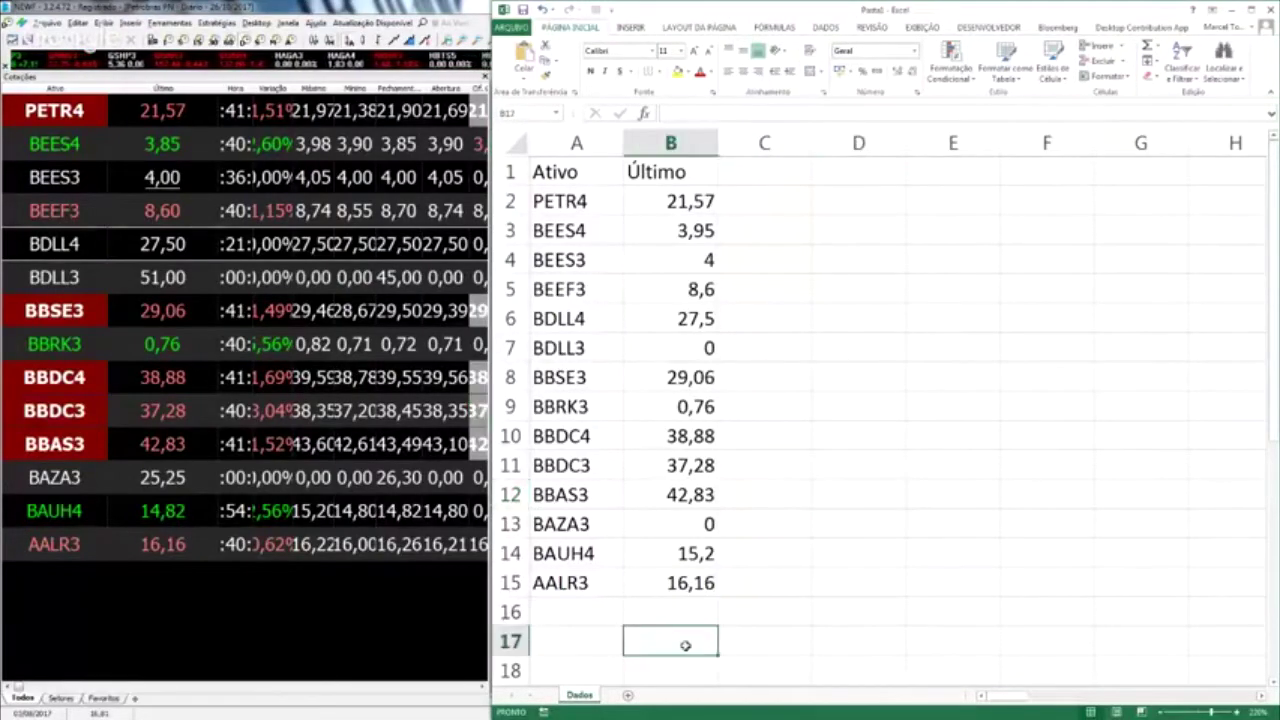
left_click(700, 584)
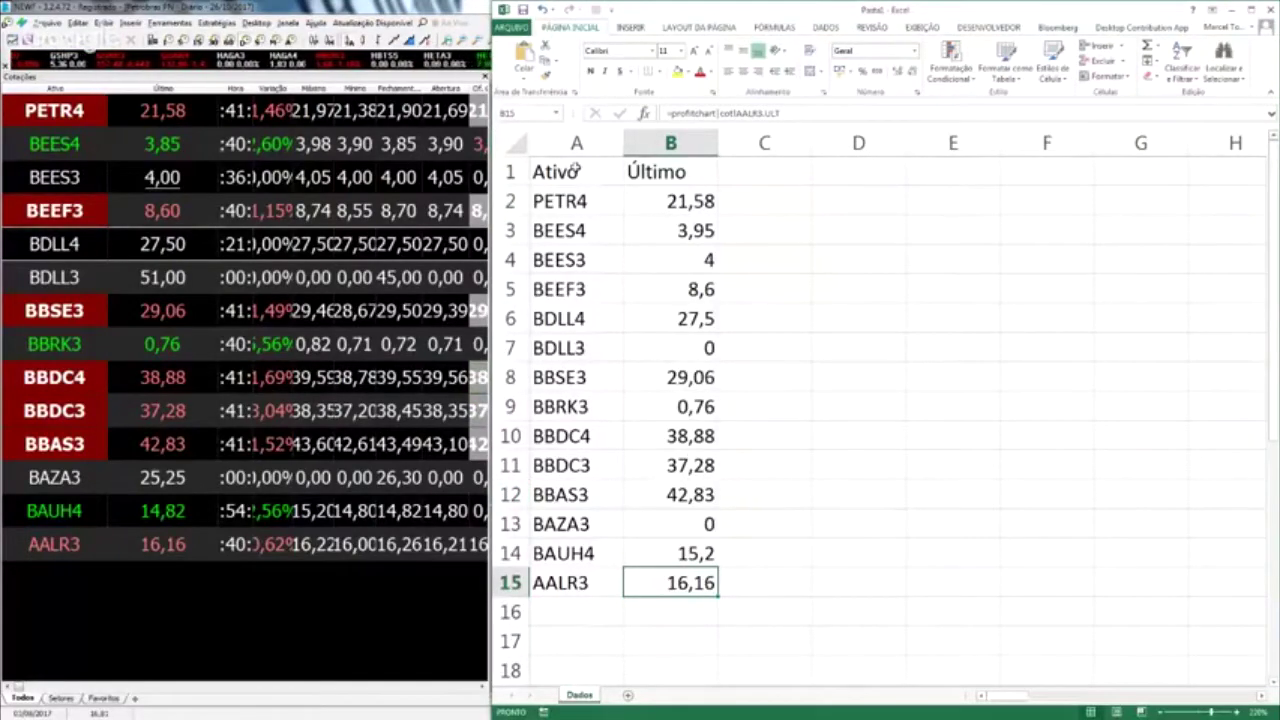
left_click_drag(549, 170, 692, 584)
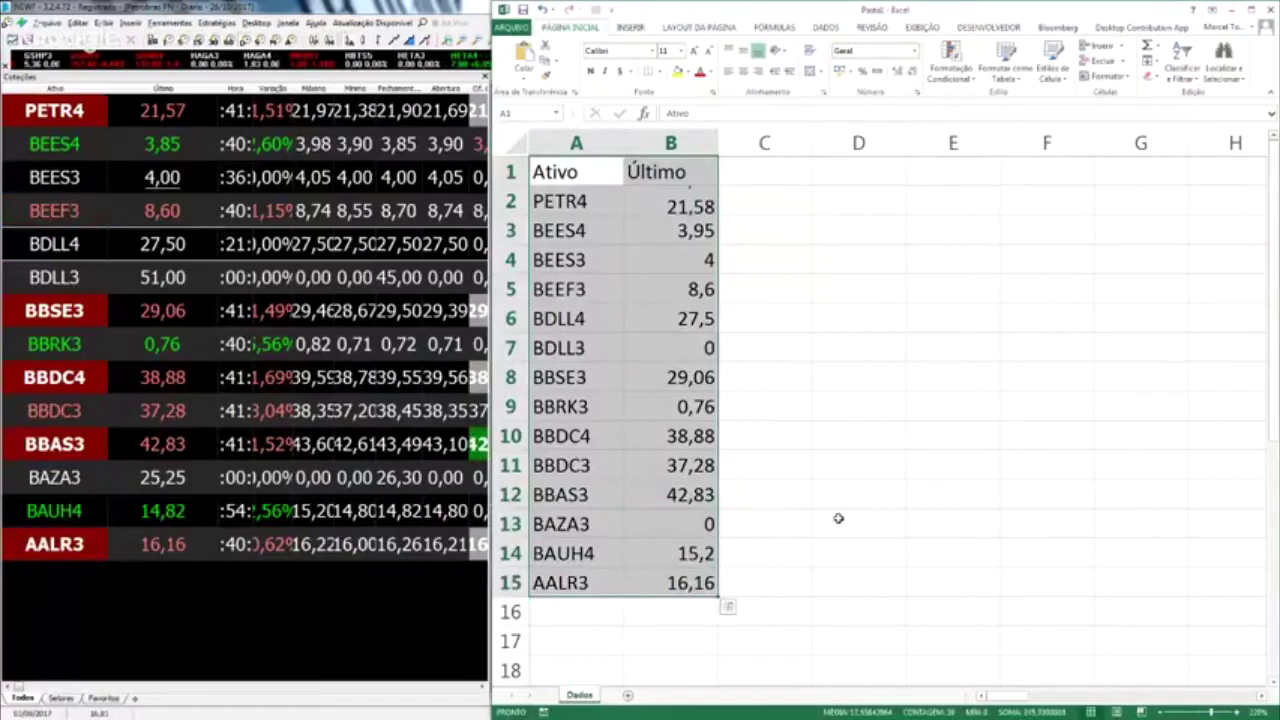
left_click(840, 520)
left_click(630, 695)
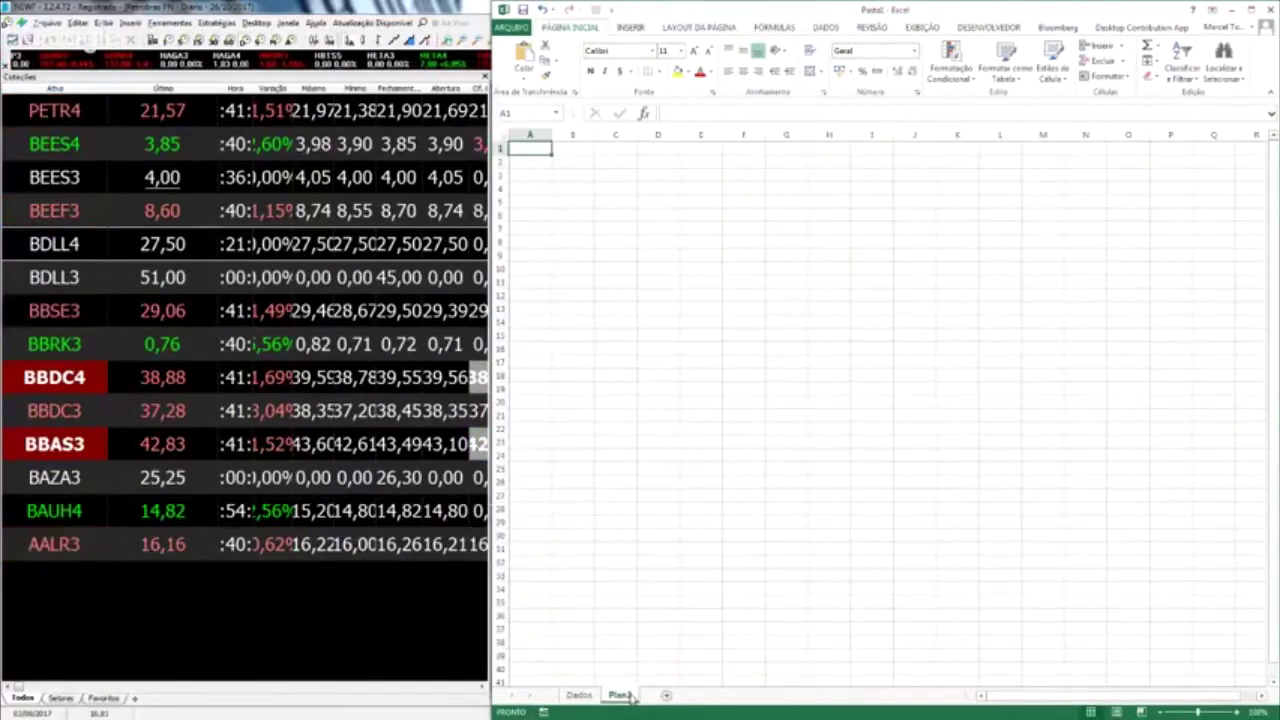
Enter PETR4 in A3 and the headers Ativo in A2 and Valor in B2.
scroll(592, 374, "up", 1)
left_click(743, 308)
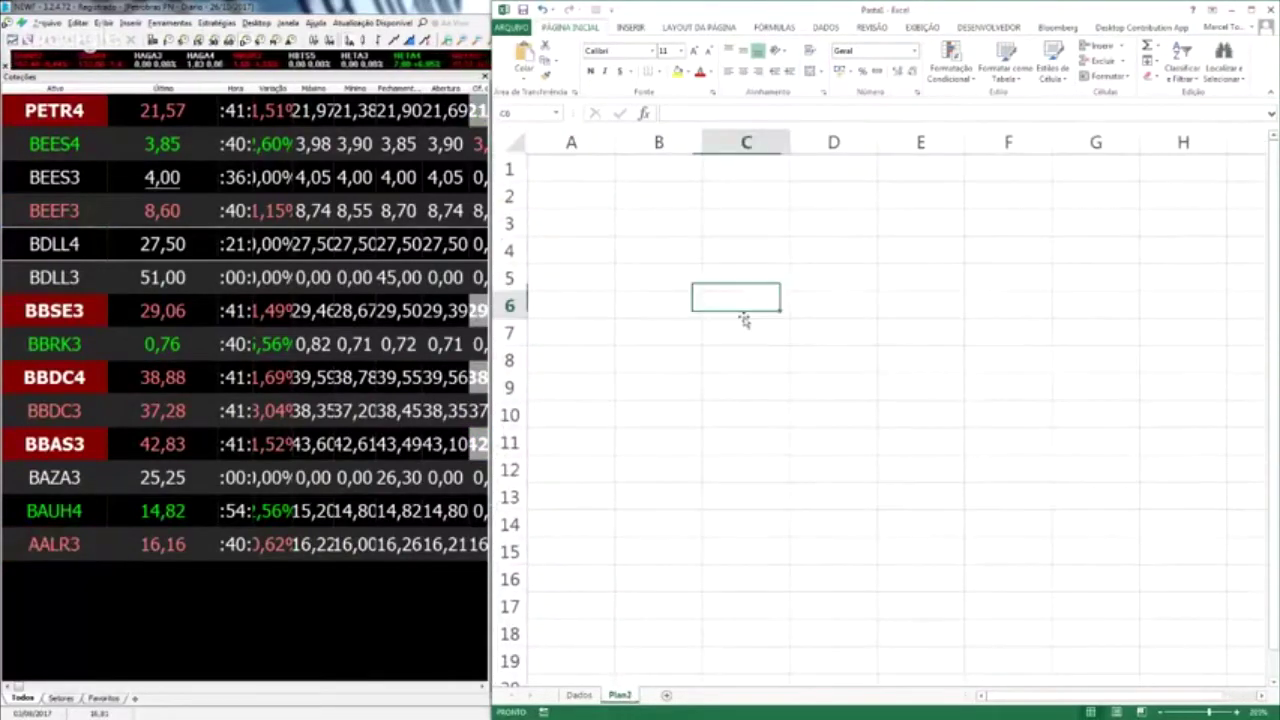
left_click(587, 237)
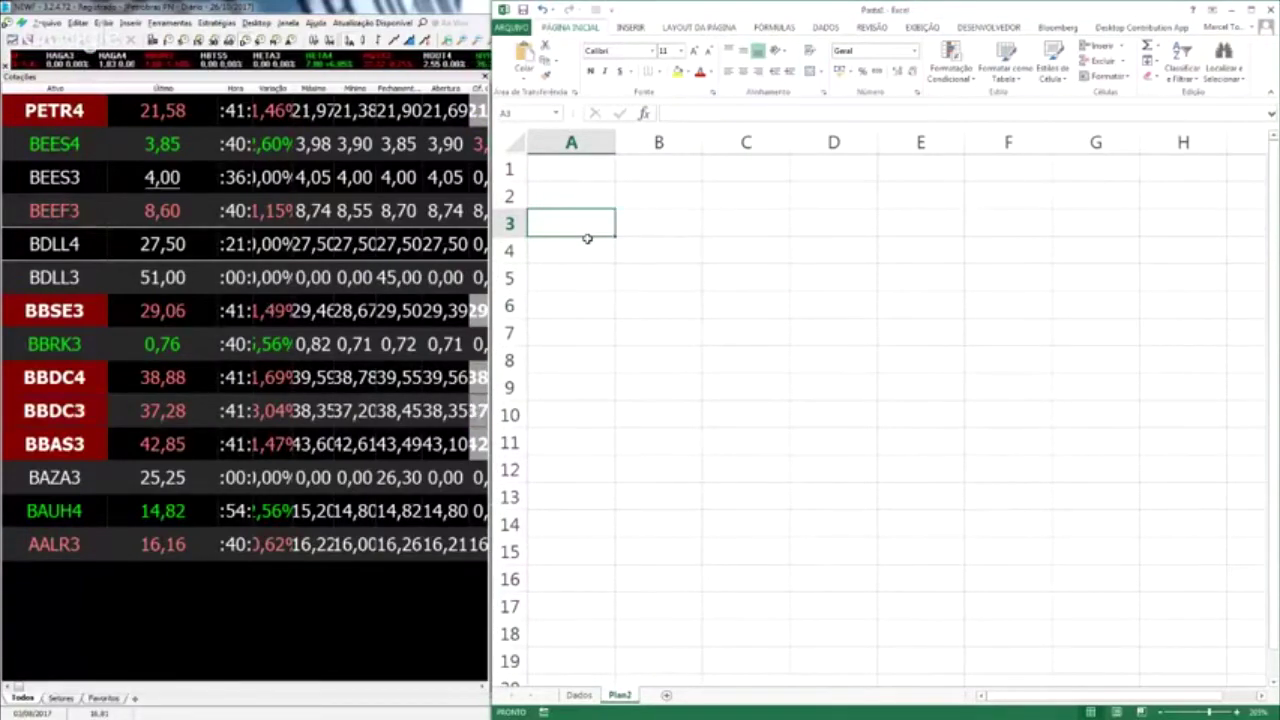
type("PETR")
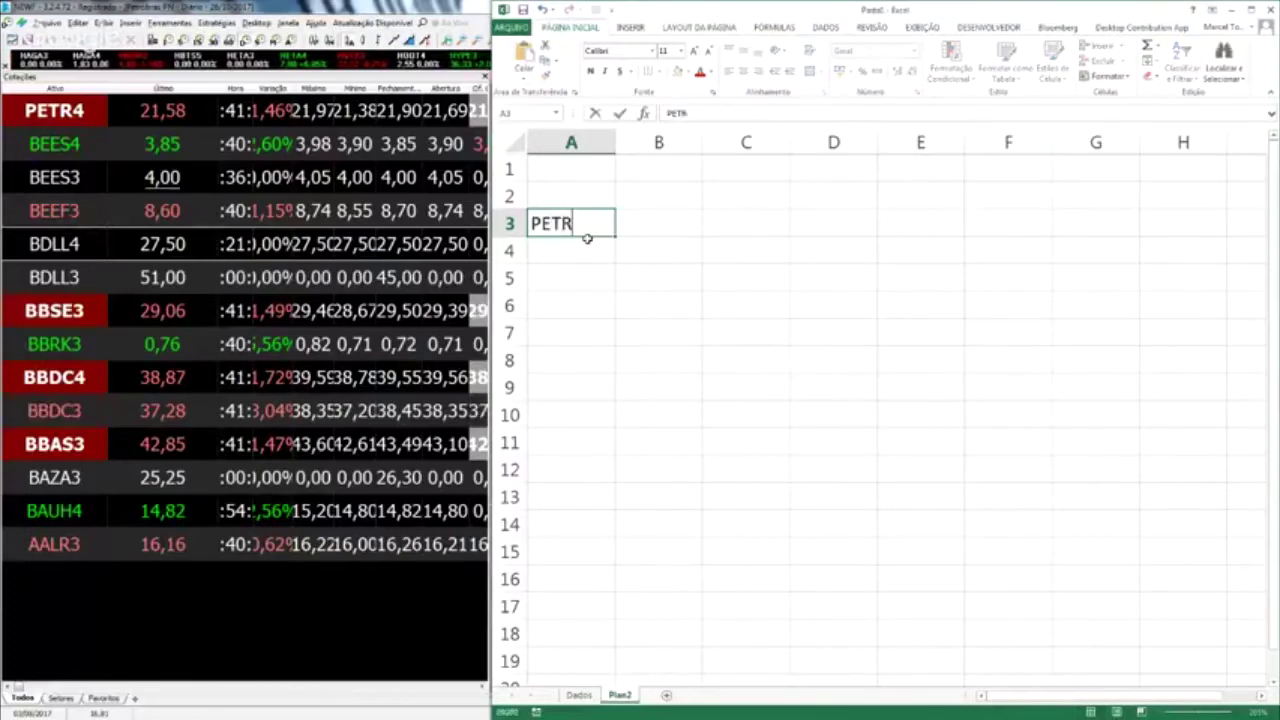
type("4")
key("Tab")
key("Up")
key("Left")
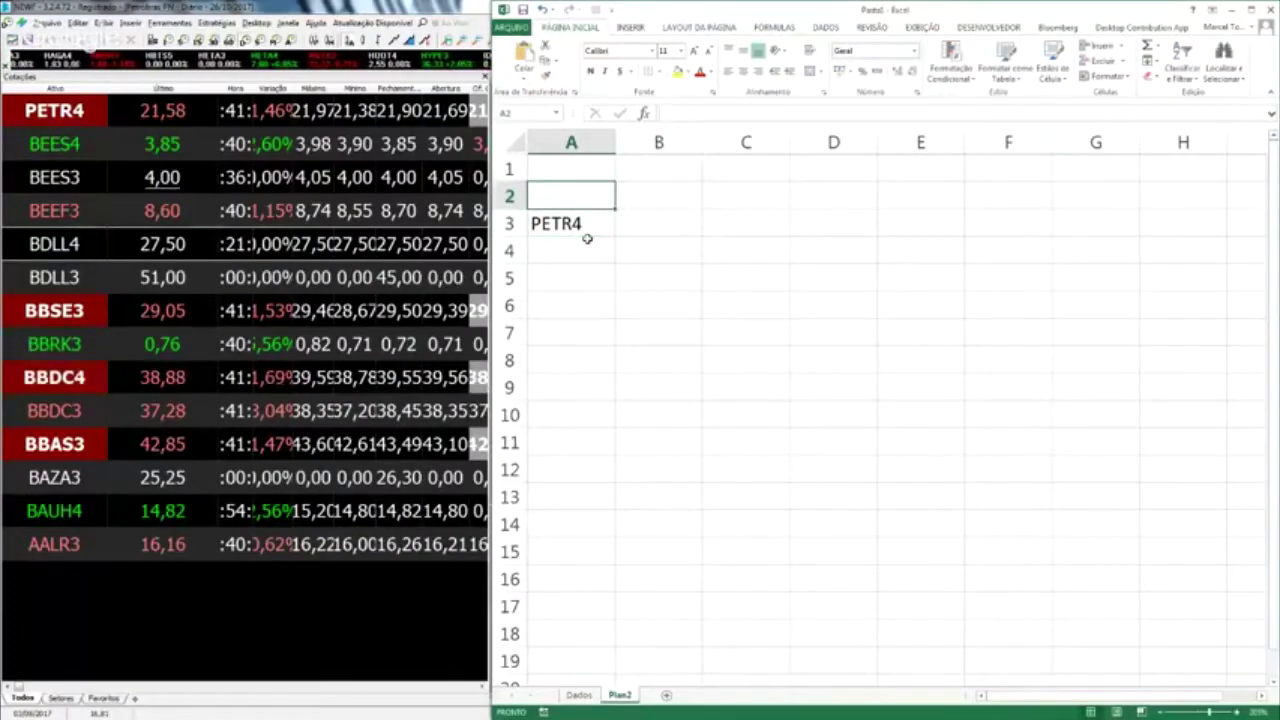
type("Ativo")
key("Tab")
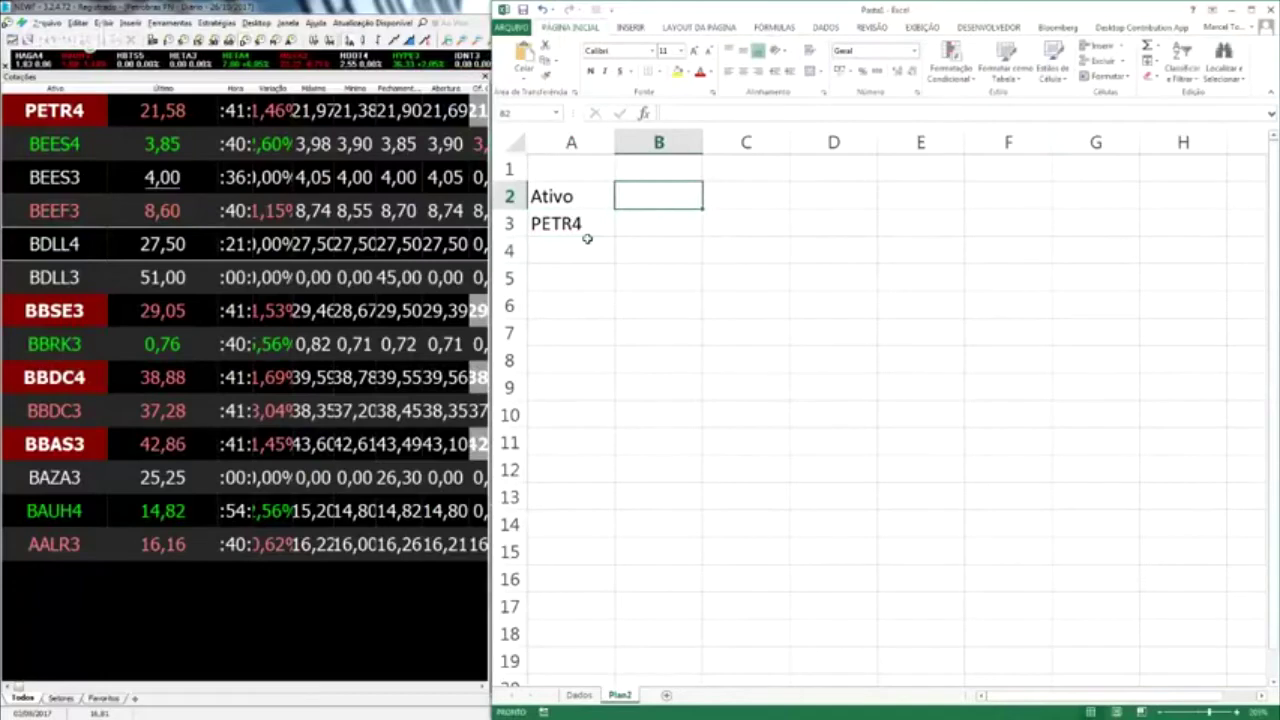
type("Valo")
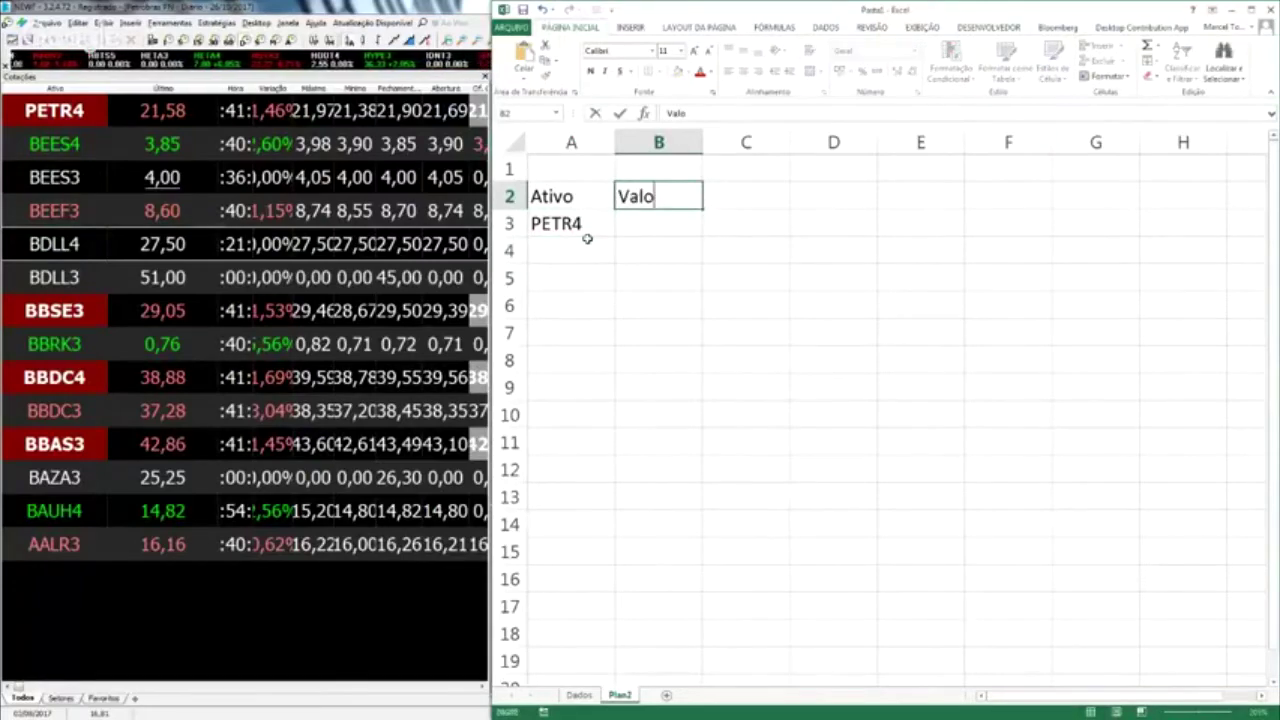
type("r")
key("Return")
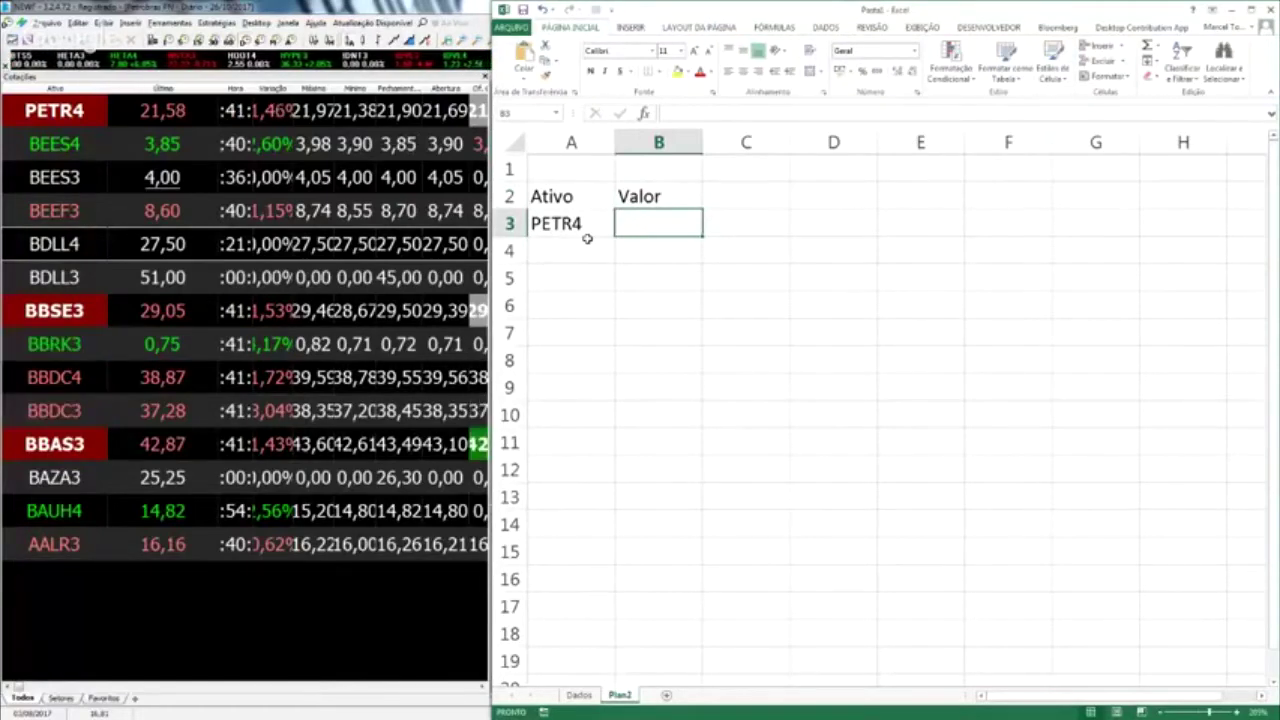
Check the Dados quotes, then select B3 on Plan2 for PETR4's value.
left_click(586, 695)
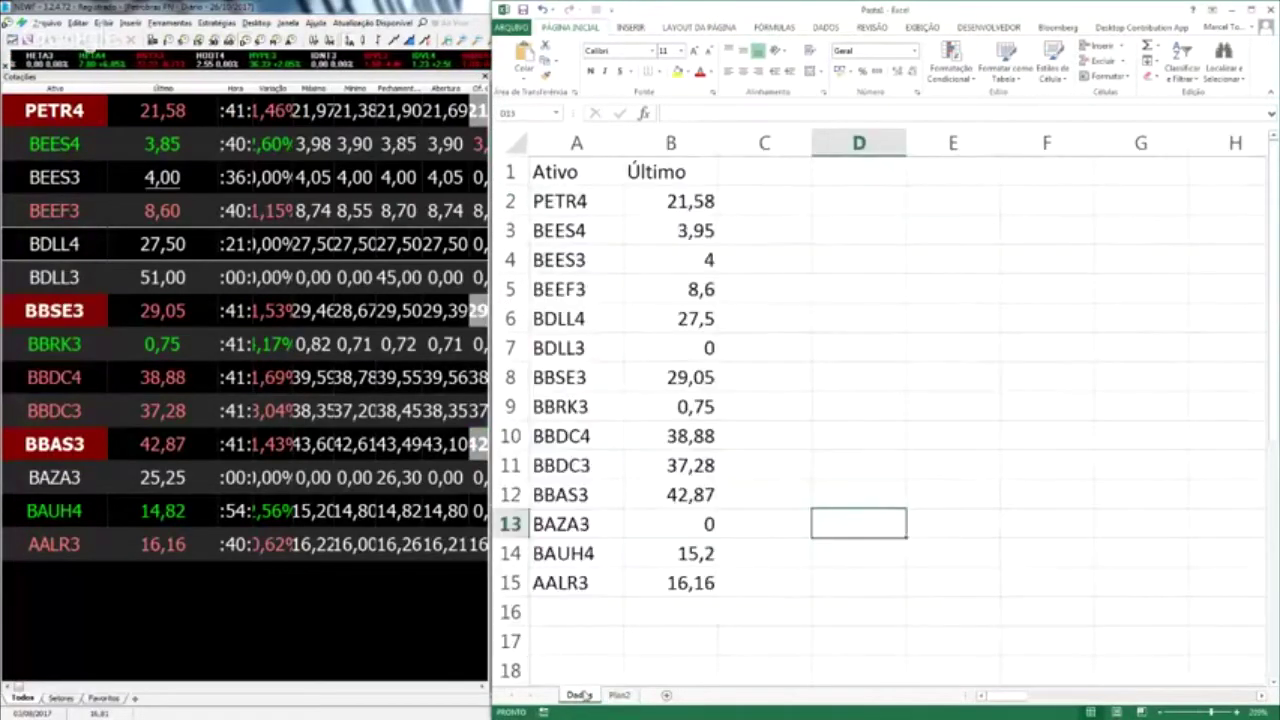
left_click(866, 393)
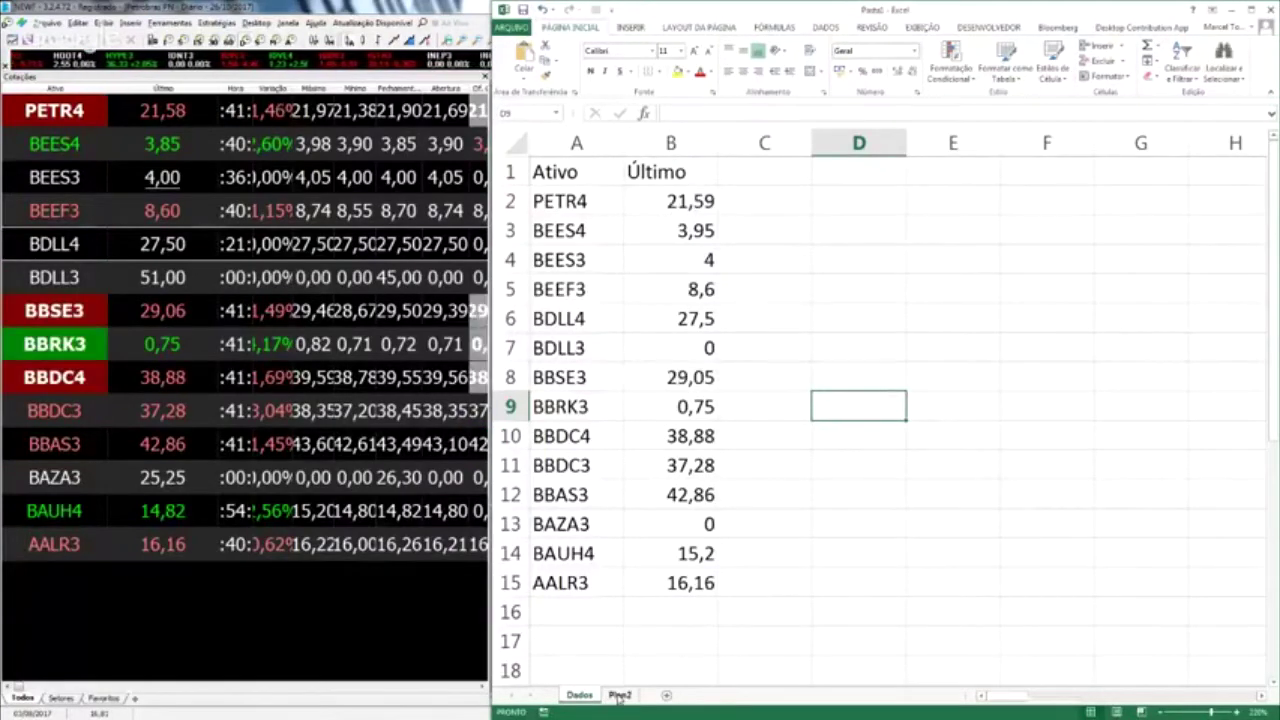
key("ctrl+Page_Down")
left_click(653, 221)
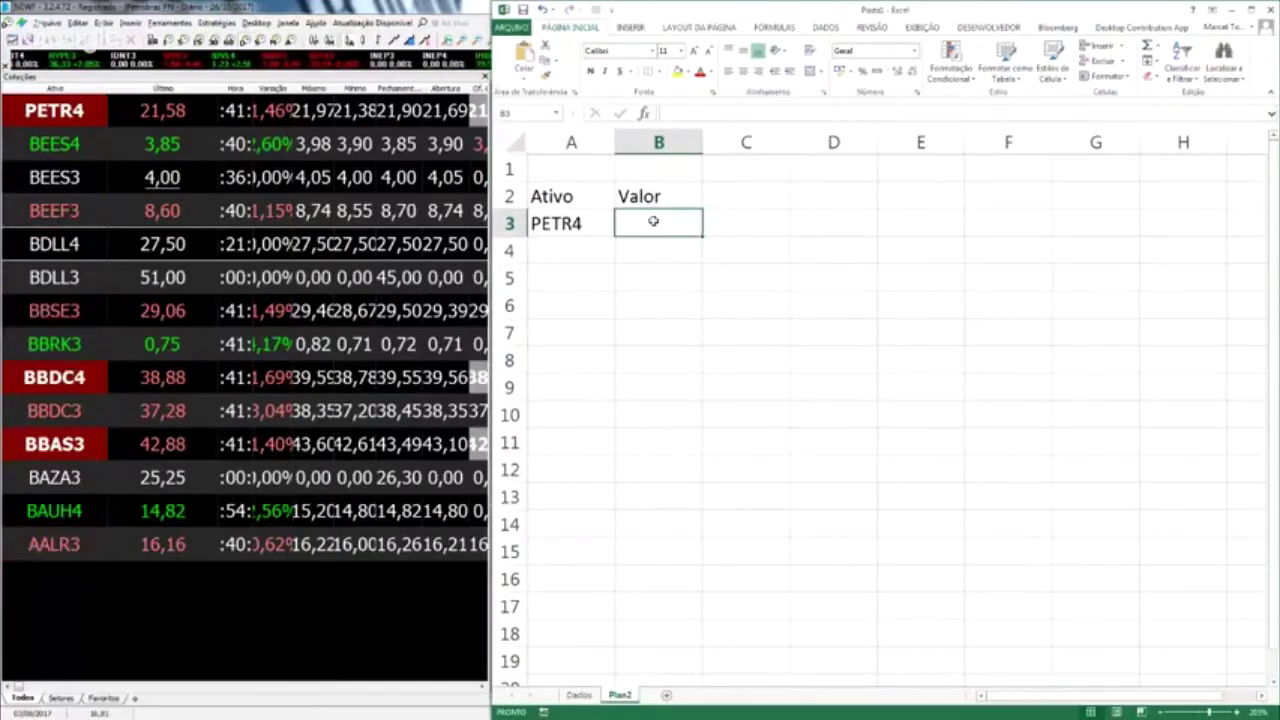
key("alt+Tab")
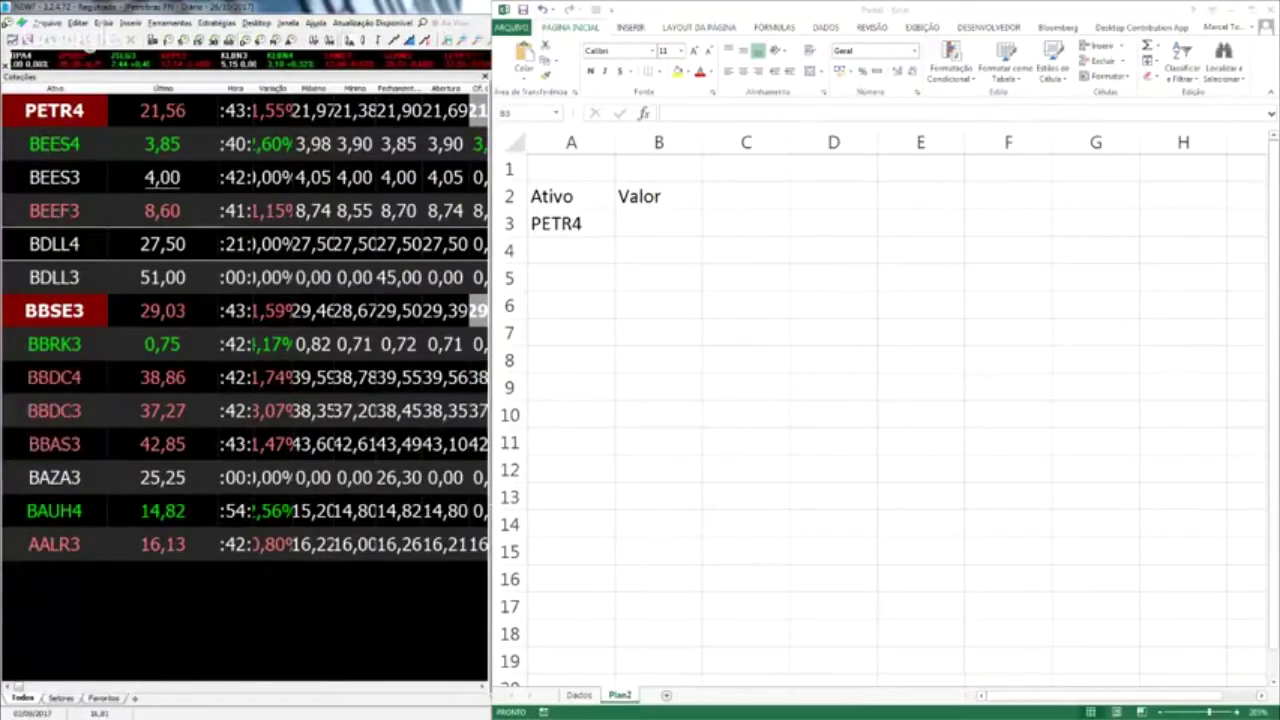
key("alt+Tab")
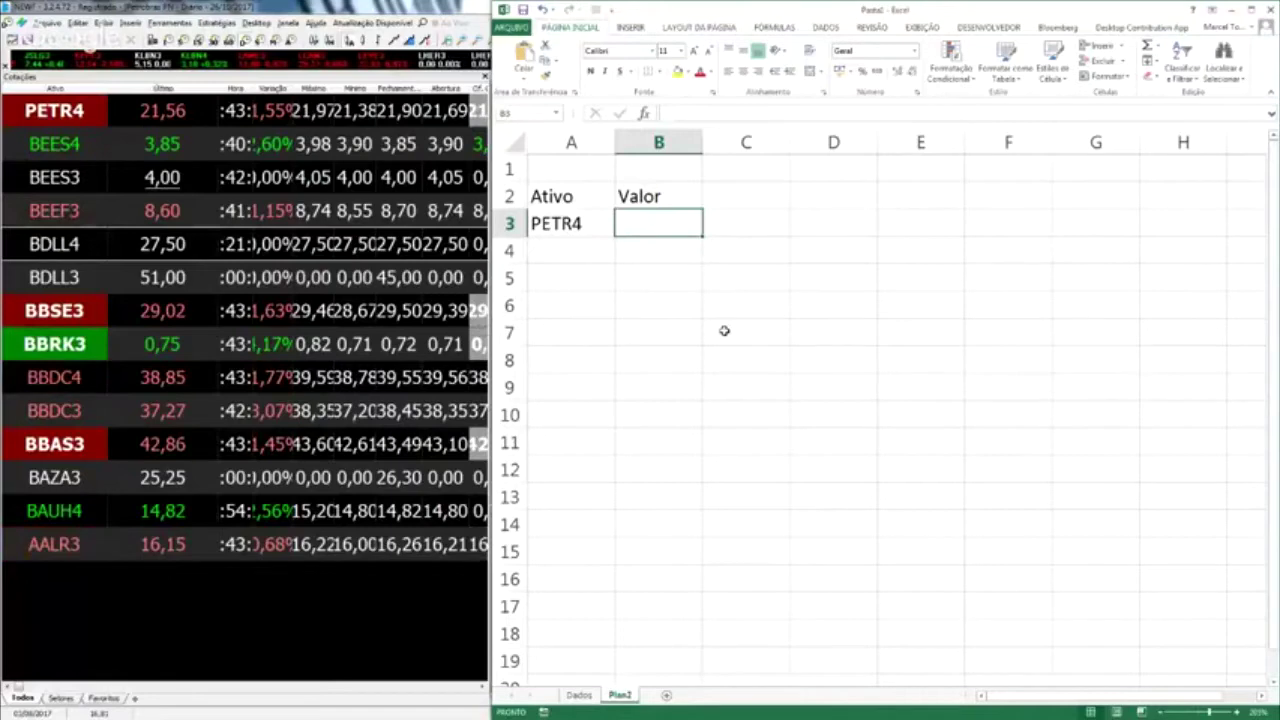
left_click(792, 278)
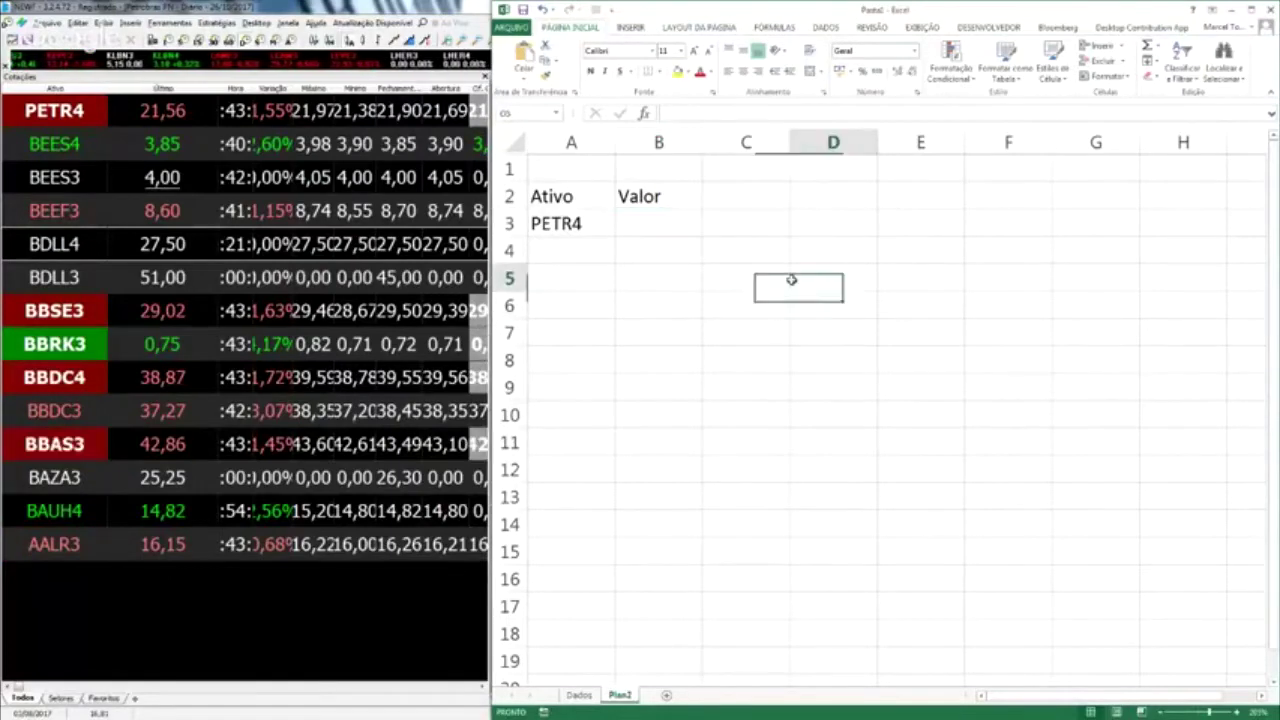
Enter the label PROCV in cell B6.
key("Left")
key("Left")
key("Down")
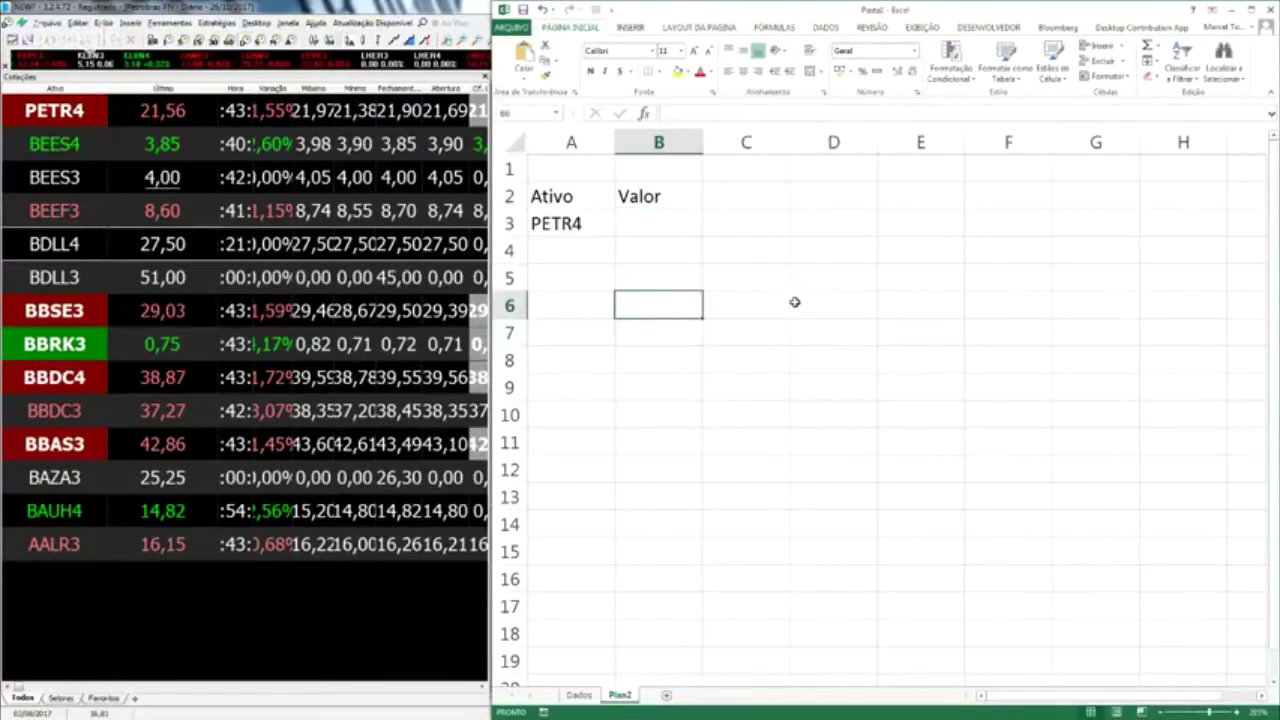
type("PROCV")
key("Return")
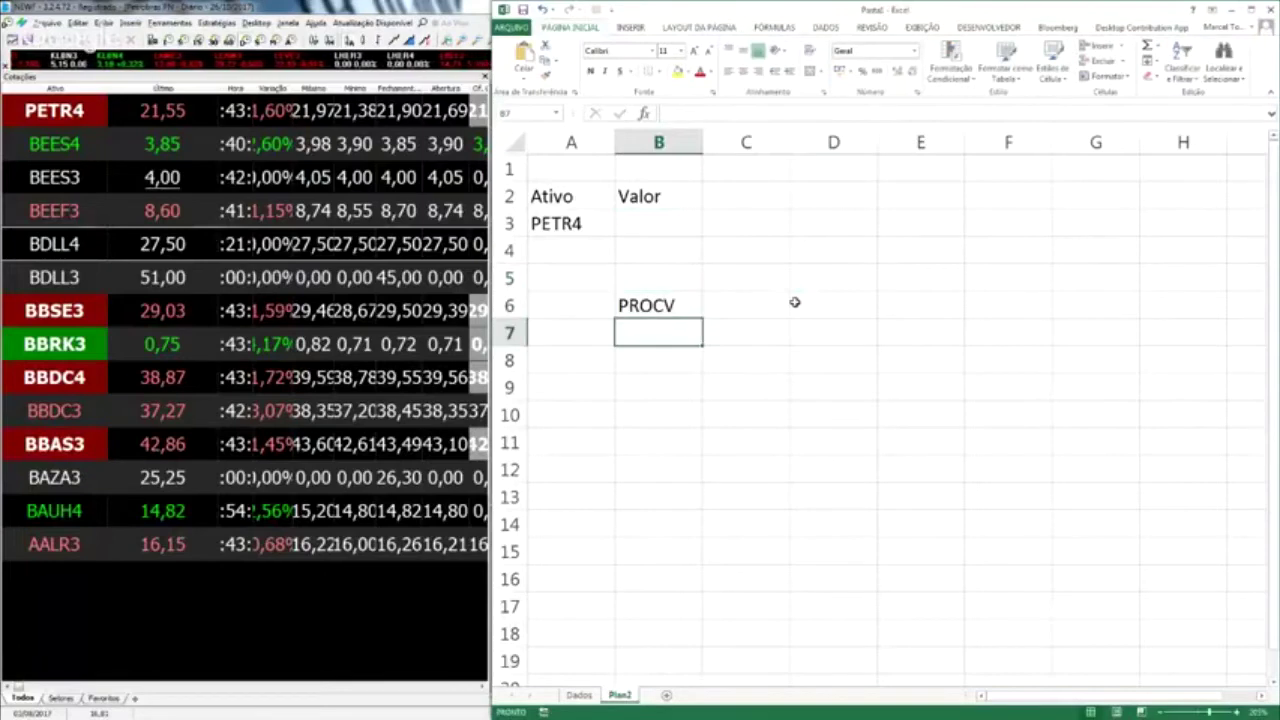
scroll(809, 336, "up", 1)
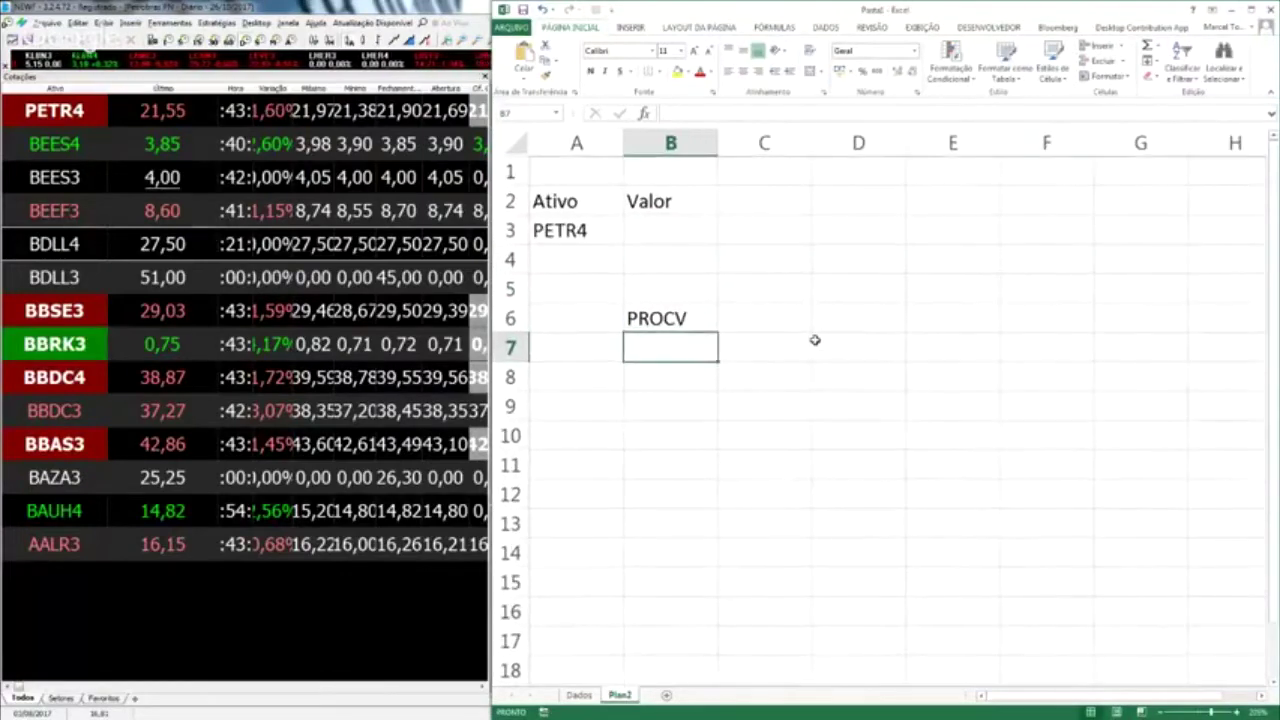
left_click(707, 328)
double_click(707, 328)
double_click(707, 328)
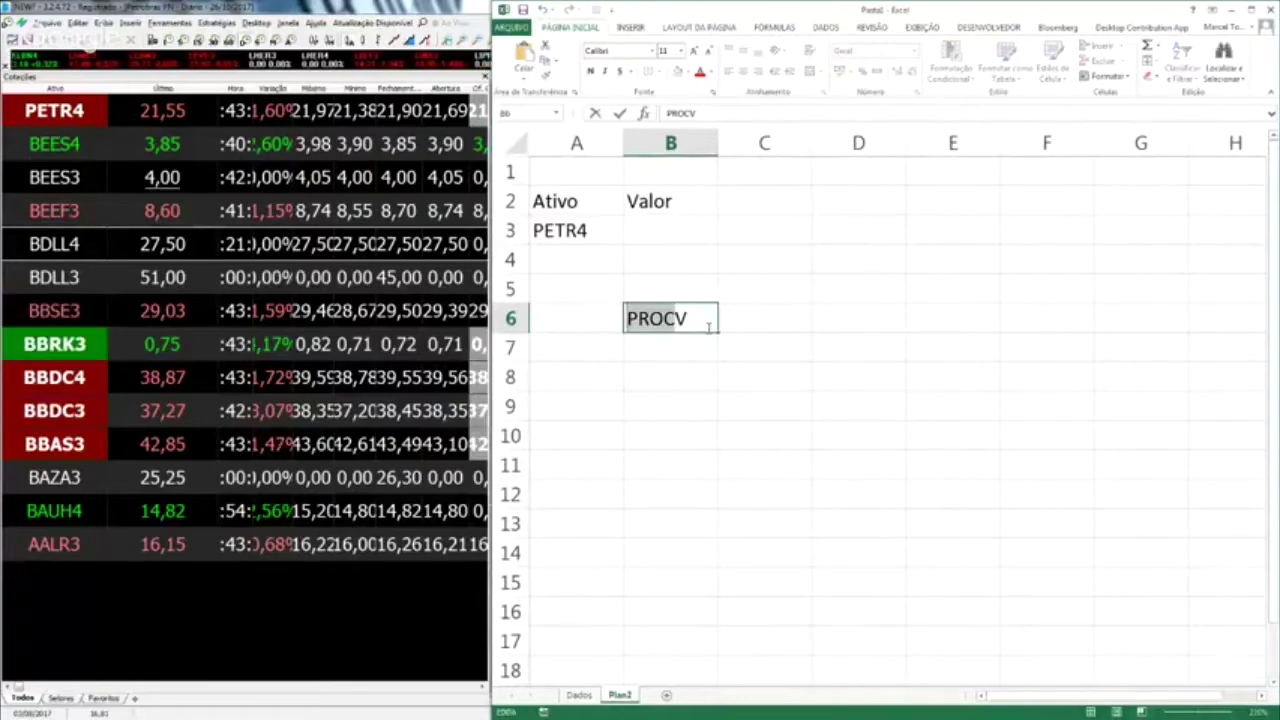
left_click(709, 328)
key("shift+Right")
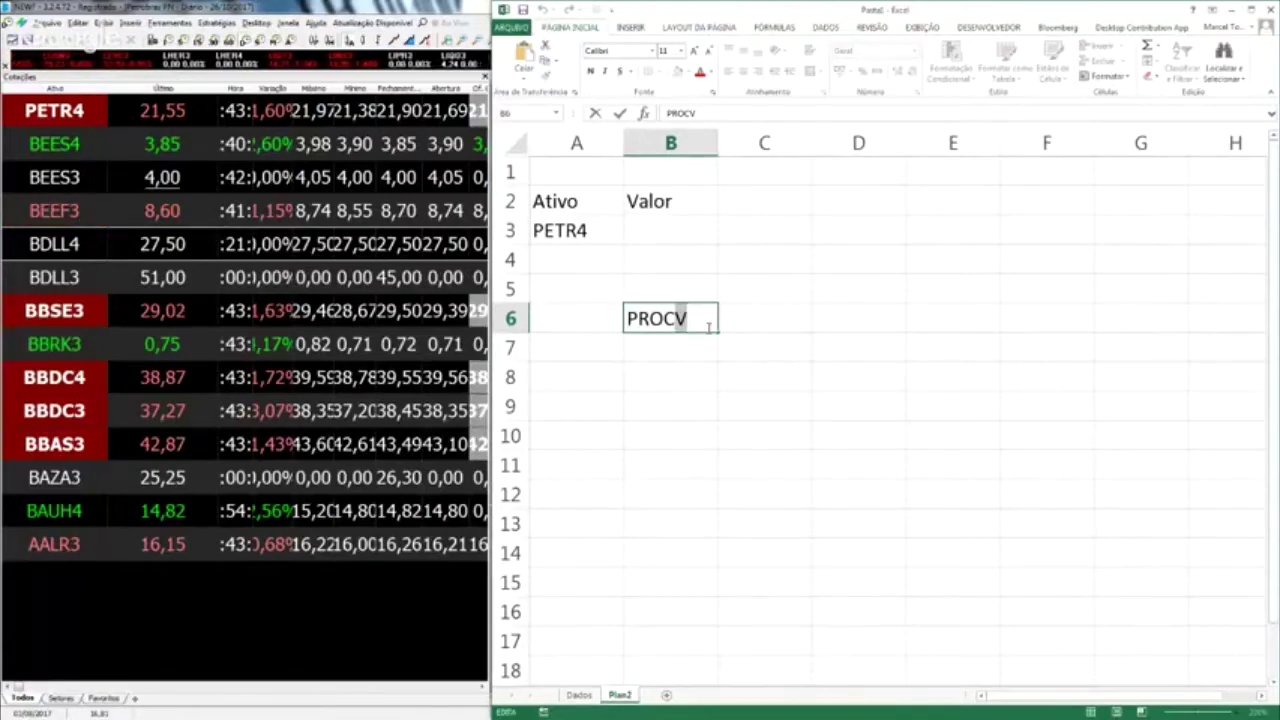
key("Return")
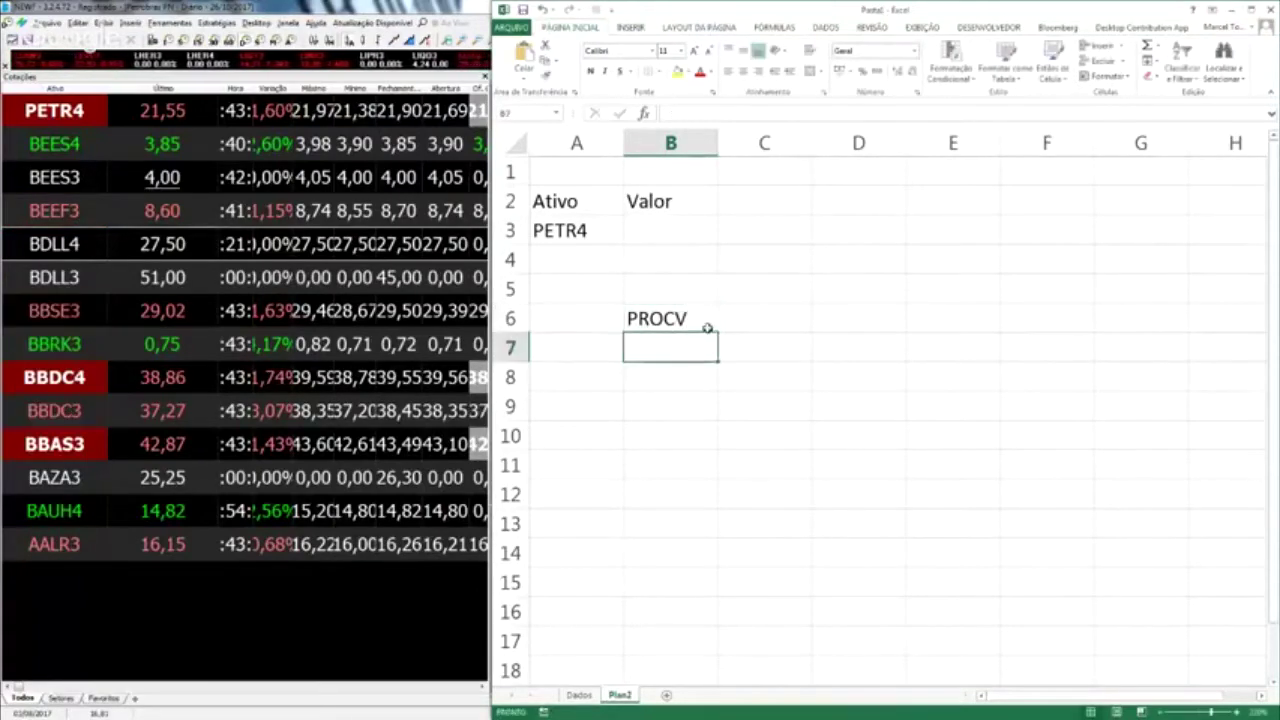
Enter the letters A, B, C, D down cells A8:A11 as a sample table.
key("Left")
key("Down")
key("Down")
key("Up")
type("A")
key("Return")
type("B")
key("Return")
type("C")
key("Return")
type("D")
key("Return")
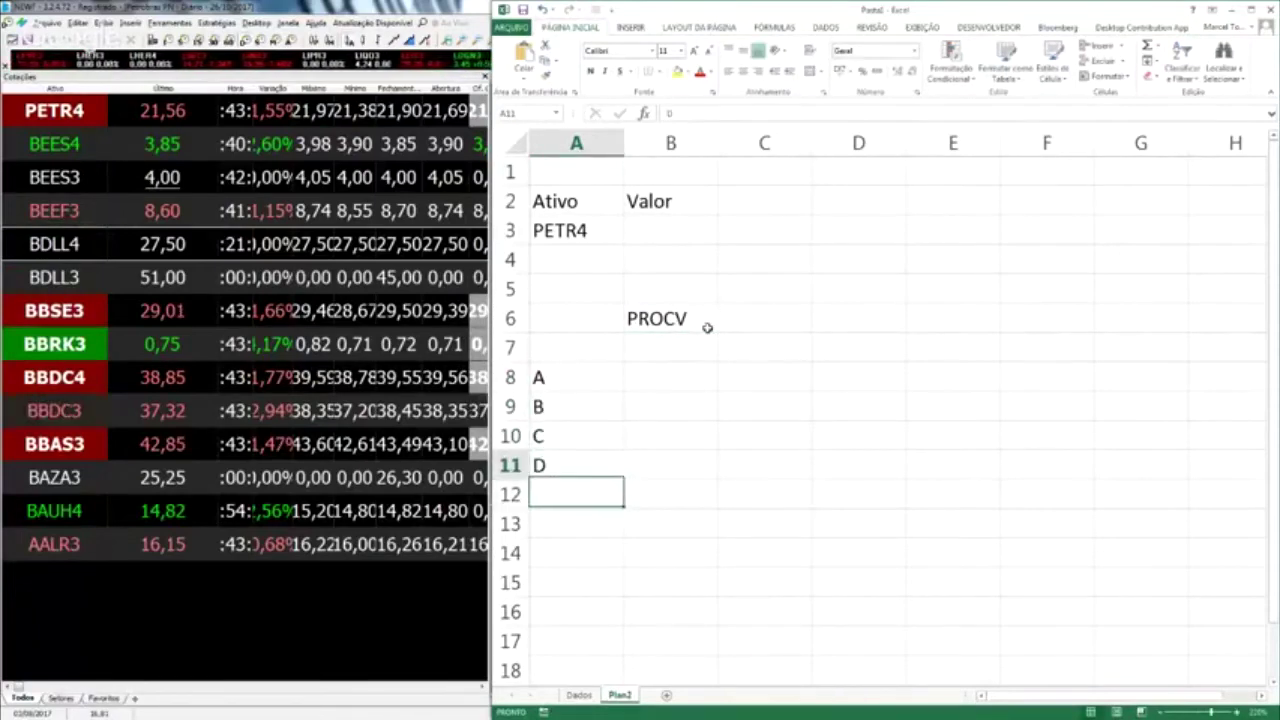
Fill B8:B11 with the numbers 1 to 4 beside the letters.
key("Up")
key("Up")
key("Up")
key("shift+Down")
key("Right")
type("1 2 3 4")
key("Return")
key("Up")
key("Up")
key("Up")
key("Up")
key("Up")
key("Up")
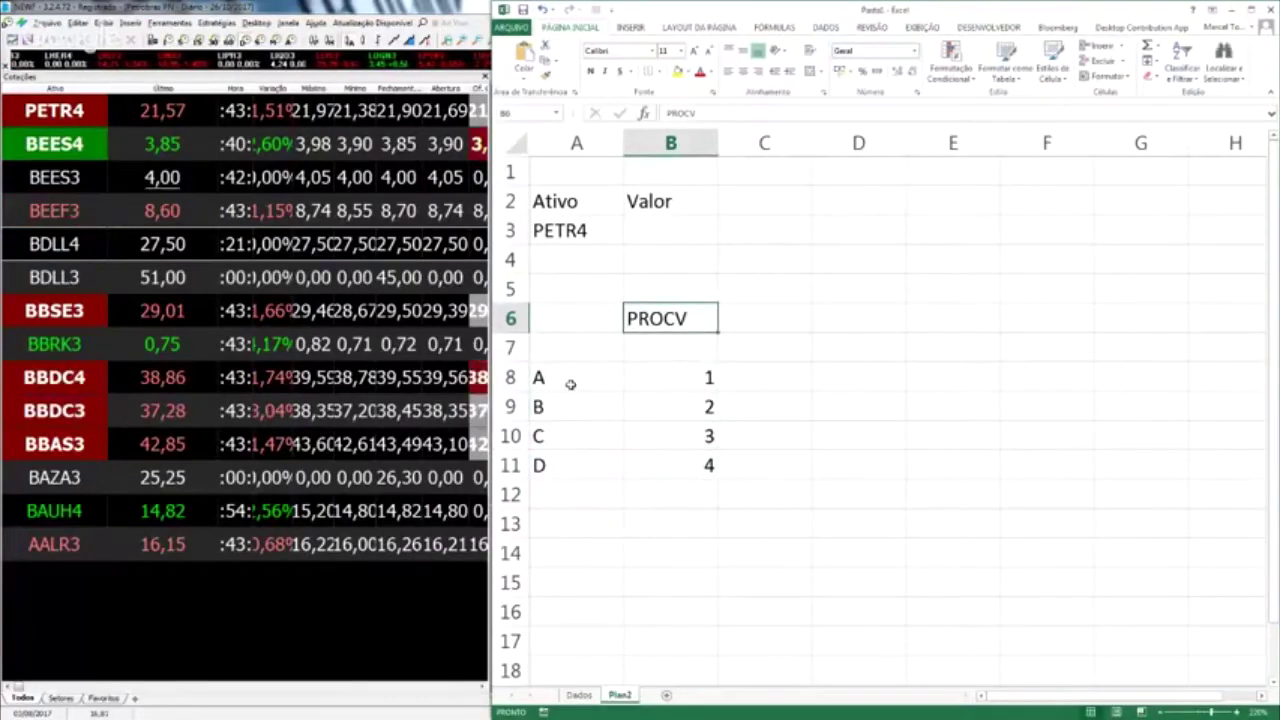
Select the sample table A8:B11.
left_click_drag(571, 380, 651, 463)
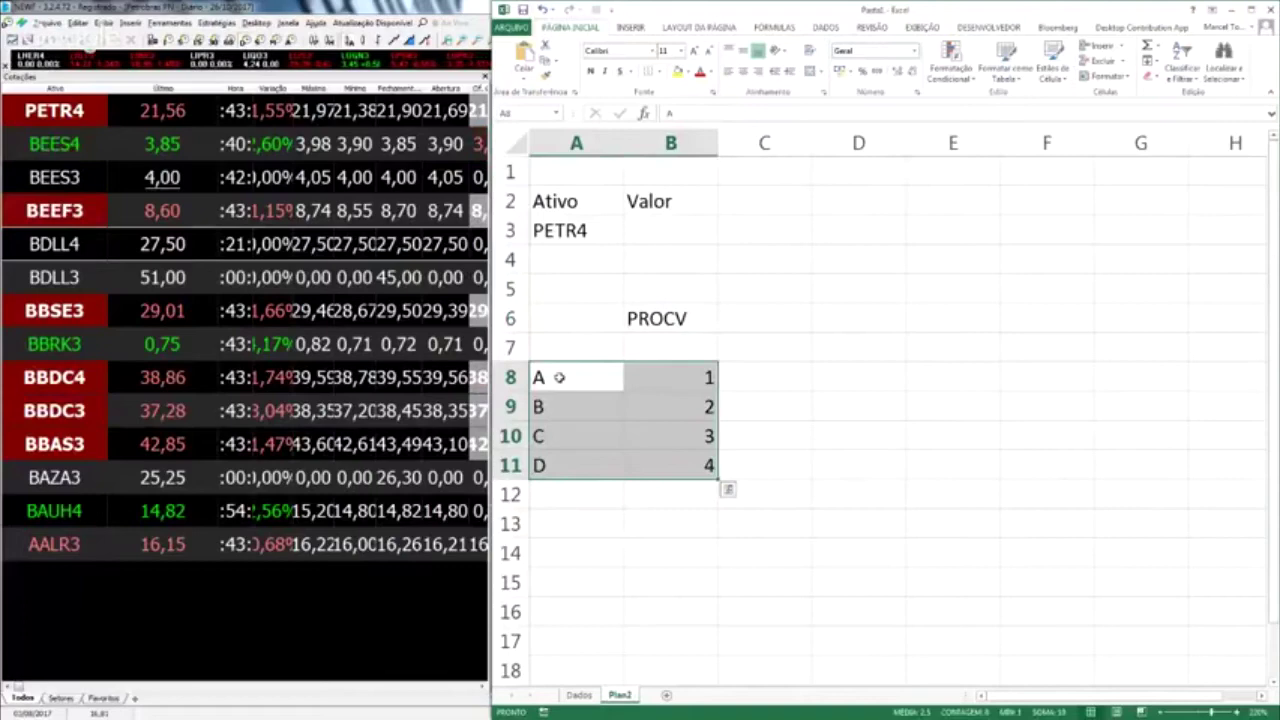
left_click_drag(565, 377, 562, 400)
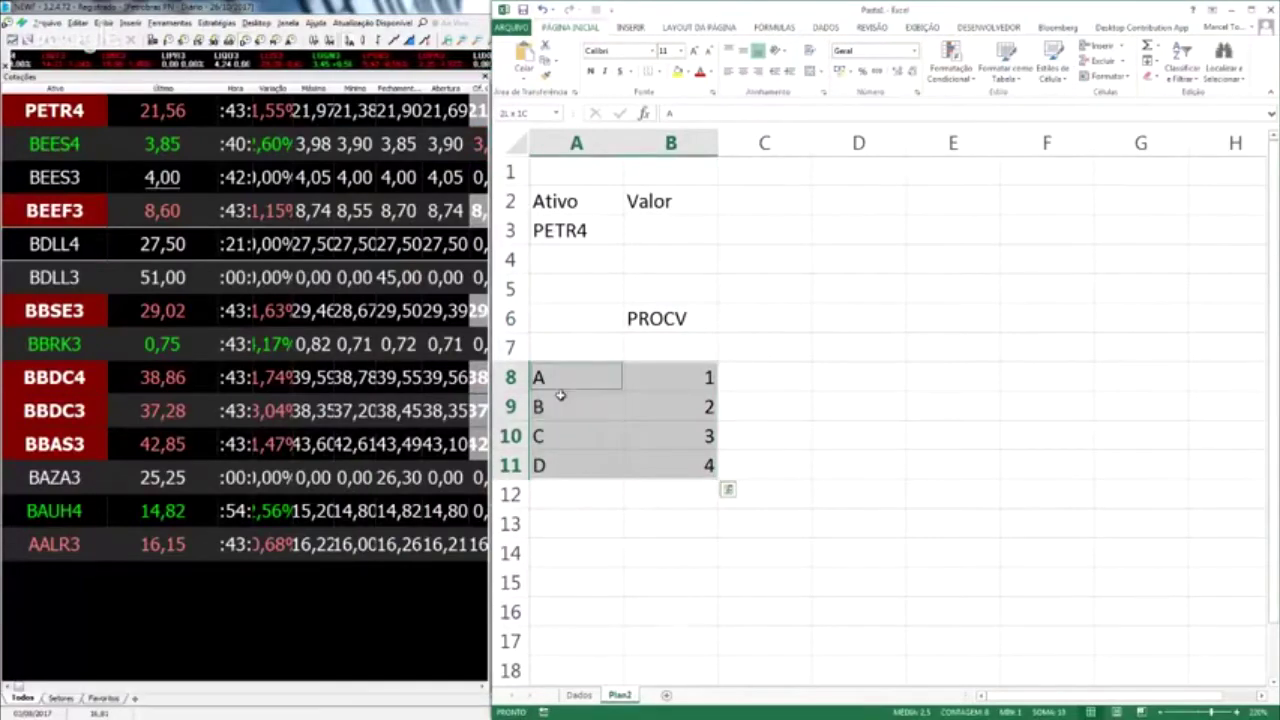
left_click_drag(561, 399, 567, 462)
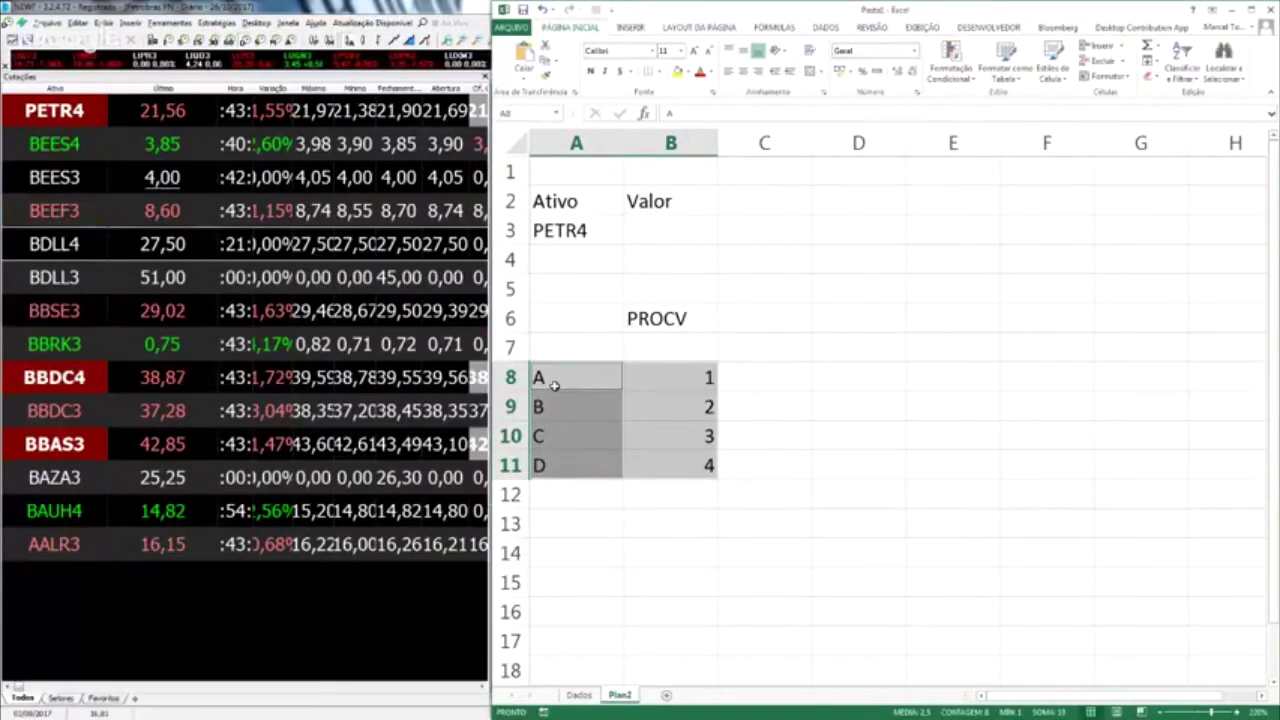
left_click_drag(557, 377, 563, 466)
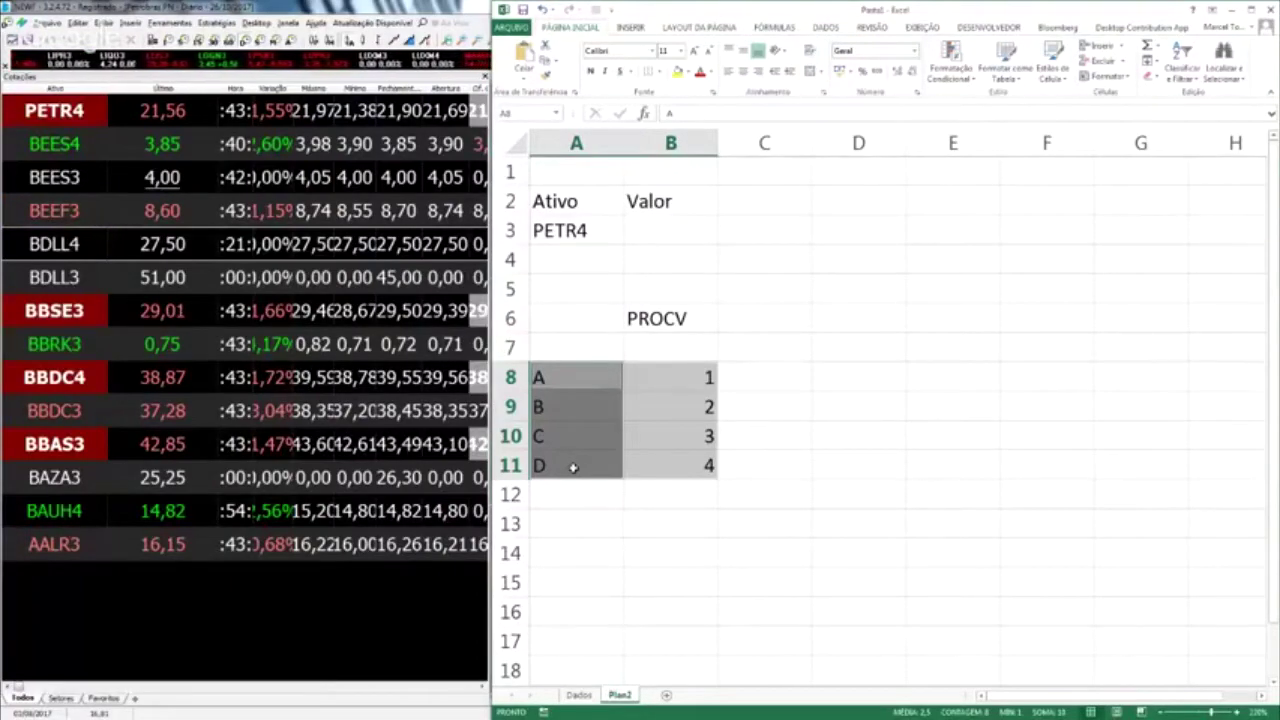
Start a =procv formula in cell D6.
key("Right")
key("Down")
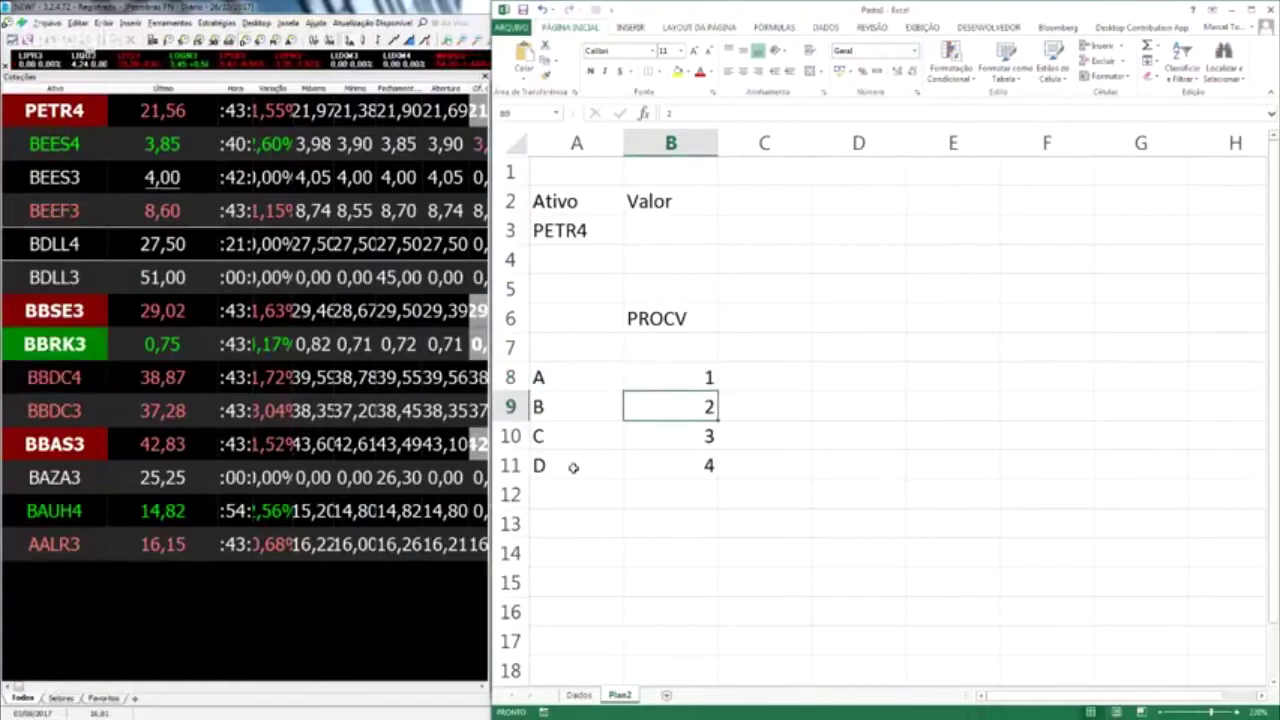
key("Right")
key("Right")
key("Up")
key("Up")
key("Up")
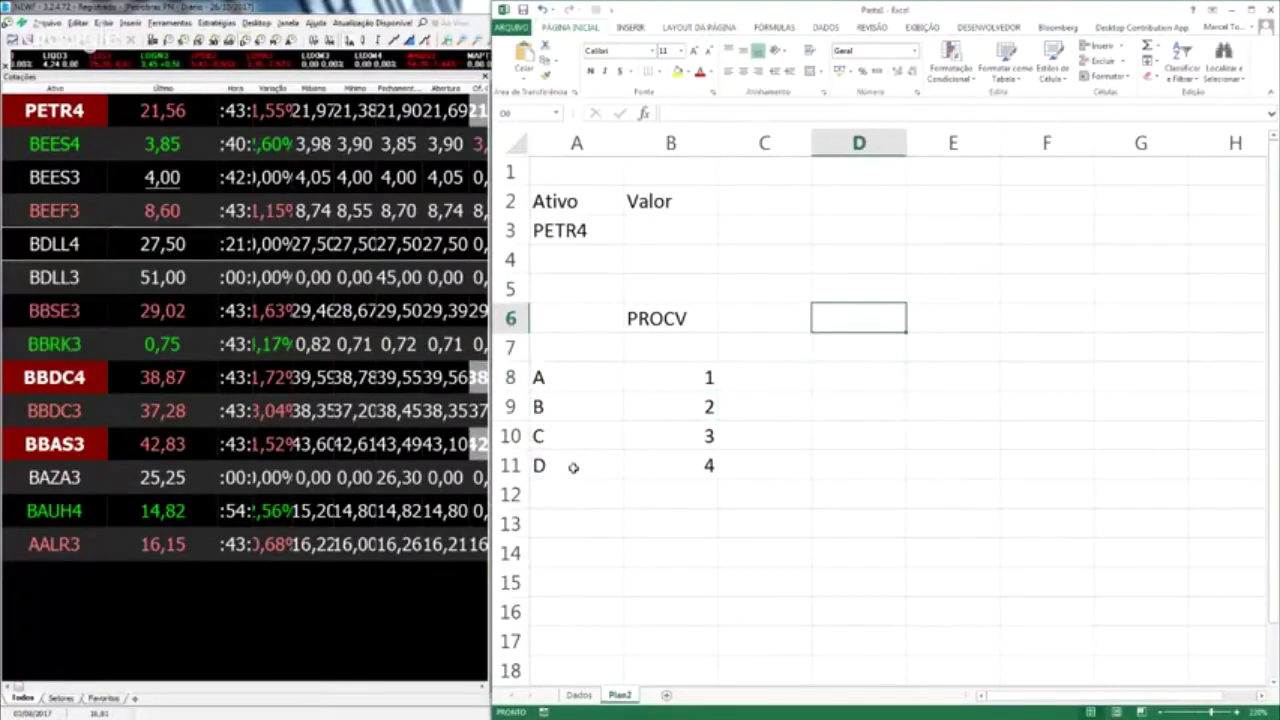
type("=pro")
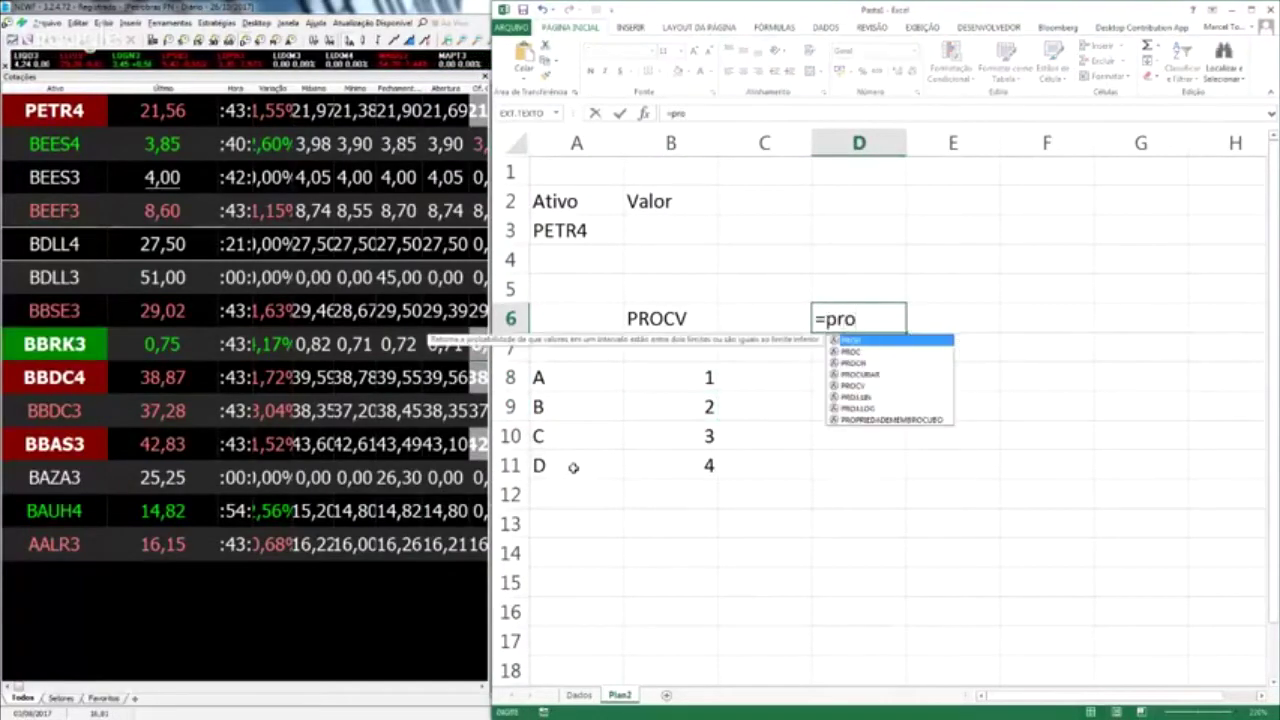
type("cv(")
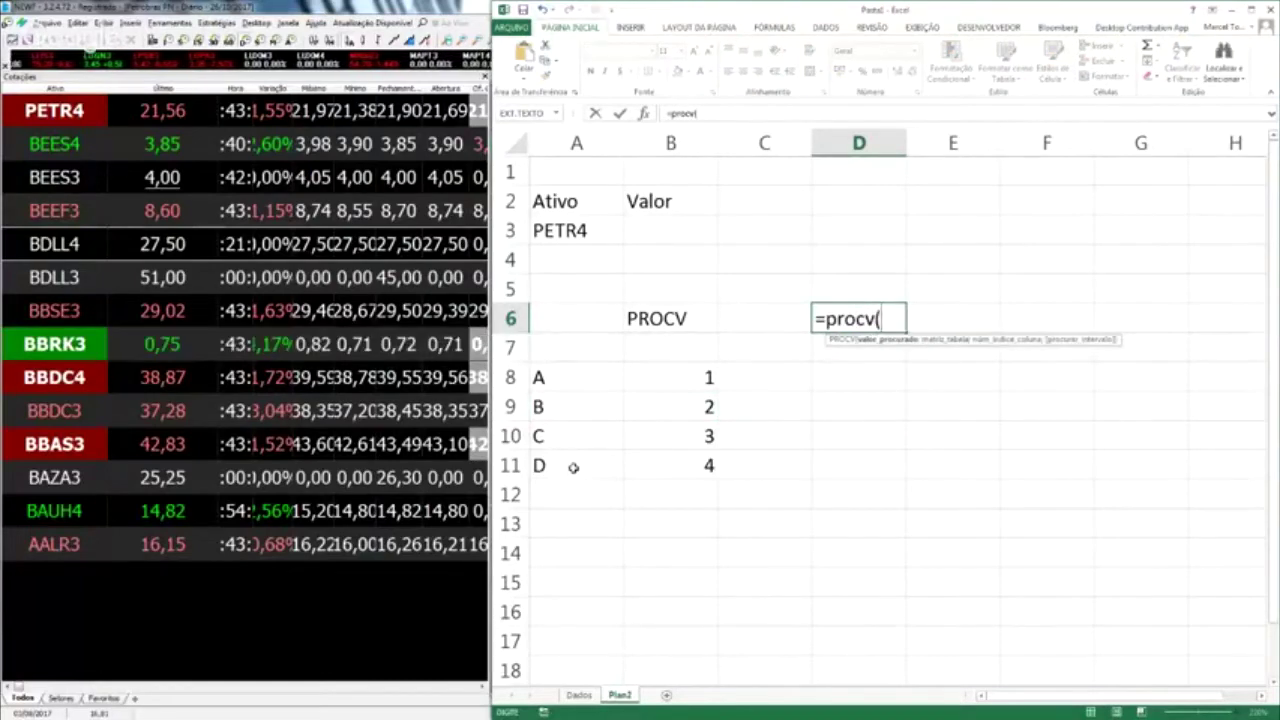
In the PROCV arguments, enter "C" as the lookup value and A8:B11 as the table.
left_click(644, 114)
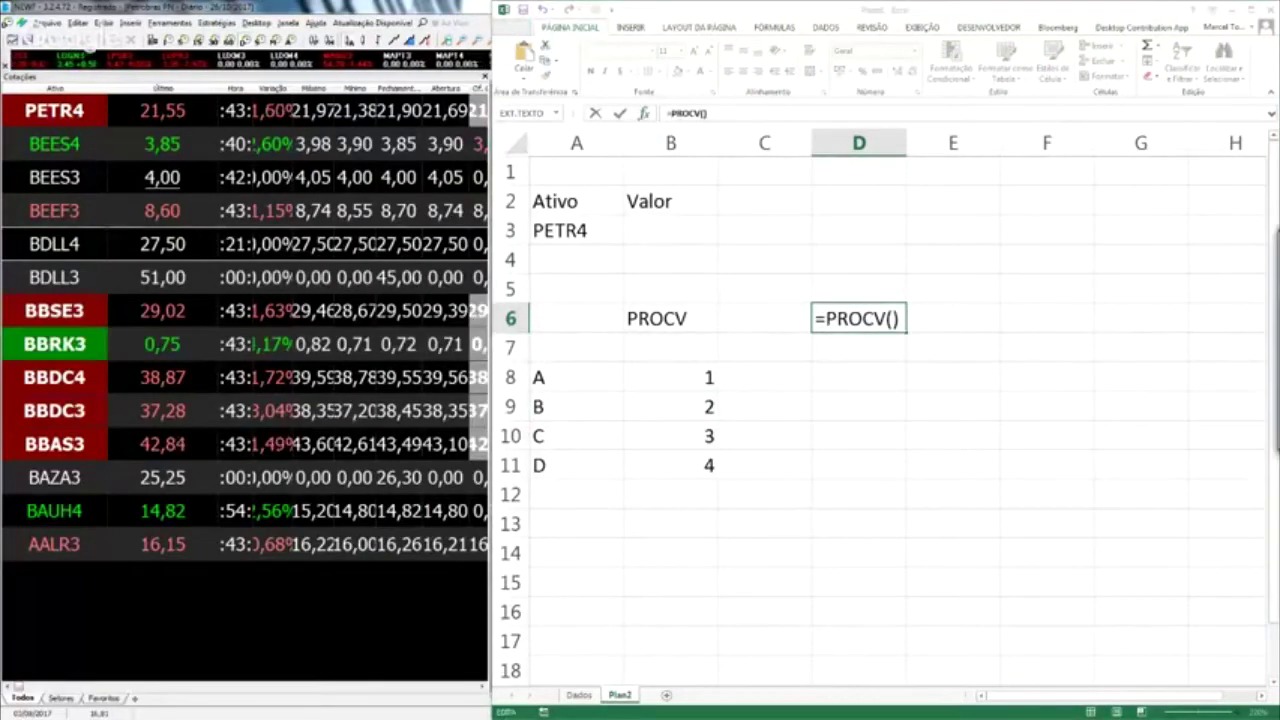
mouse_move(1075, 275)
left_mouse_down()
mouse_move(1043, 230)
mouse_move(1071, 387)
left_mouse_up()
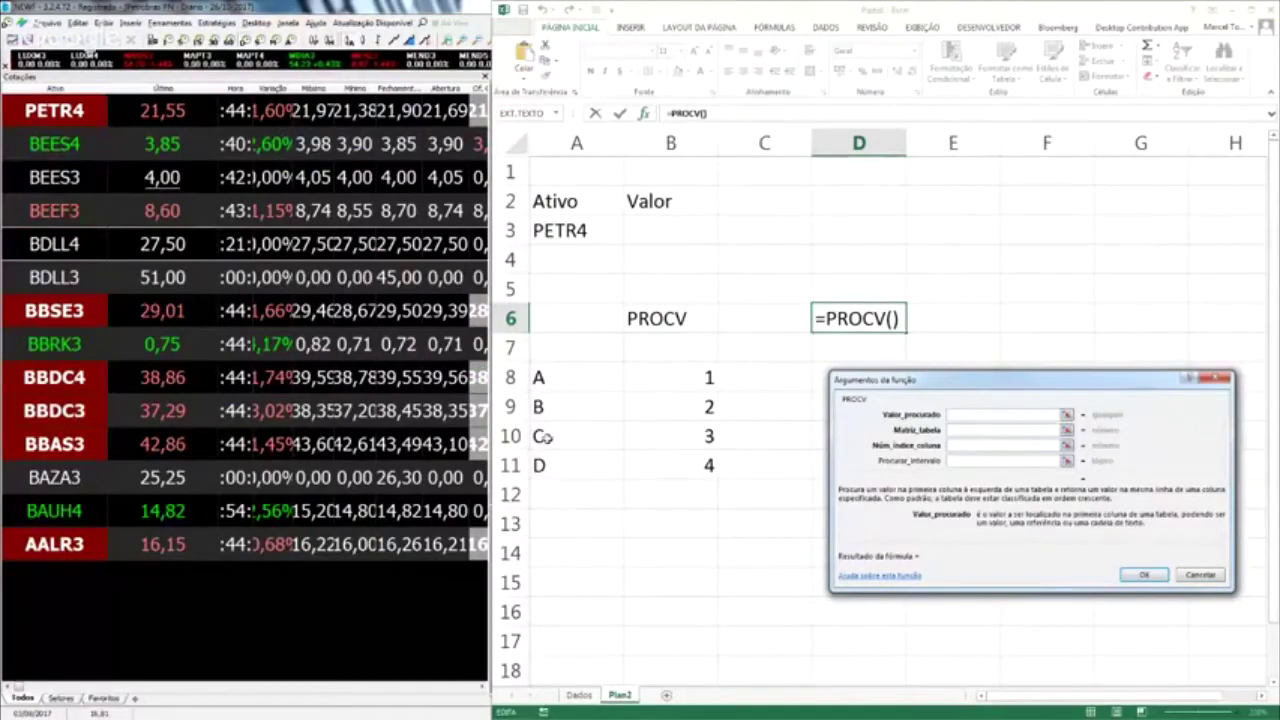
type("C")
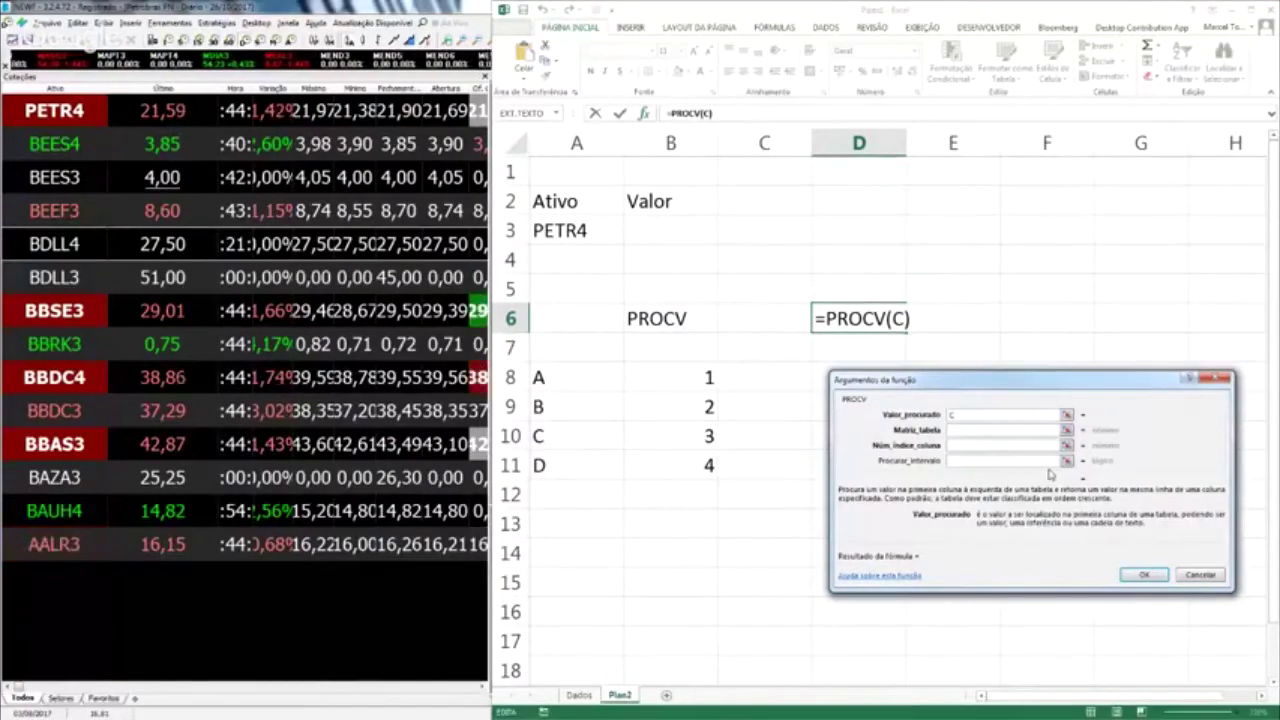
key("Tab")
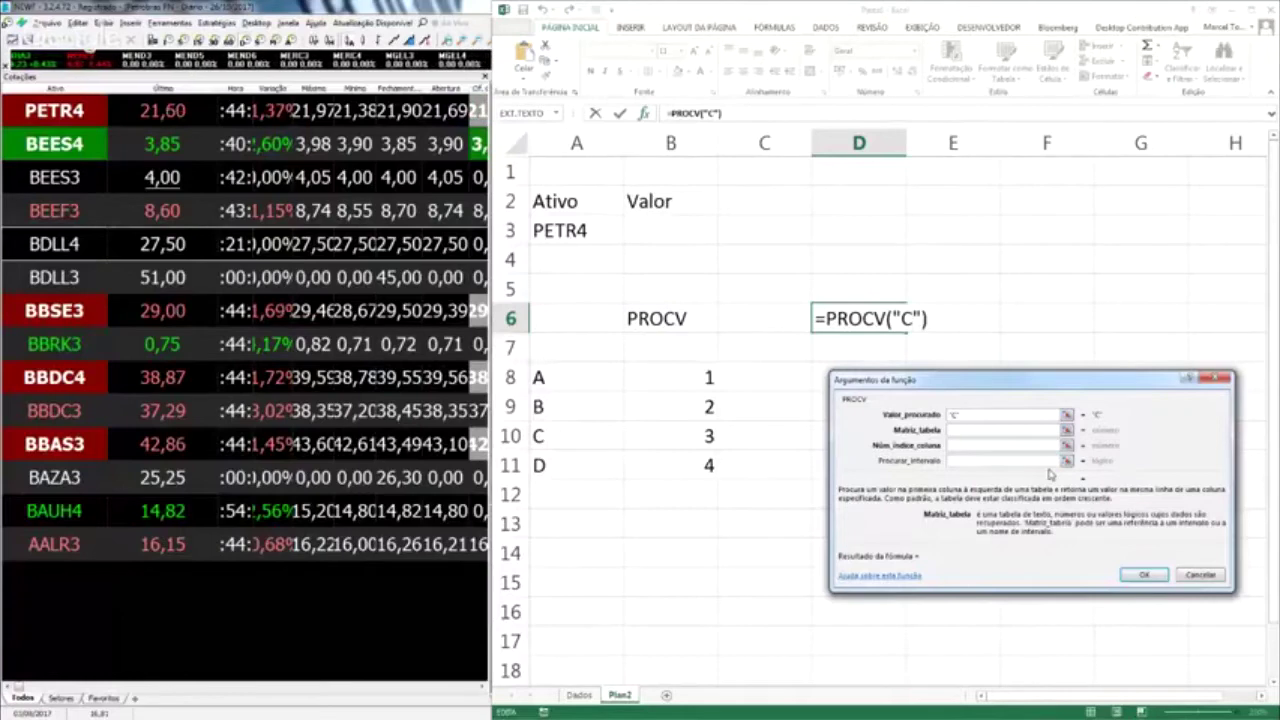
left_click_drag(552, 367, 676, 477)
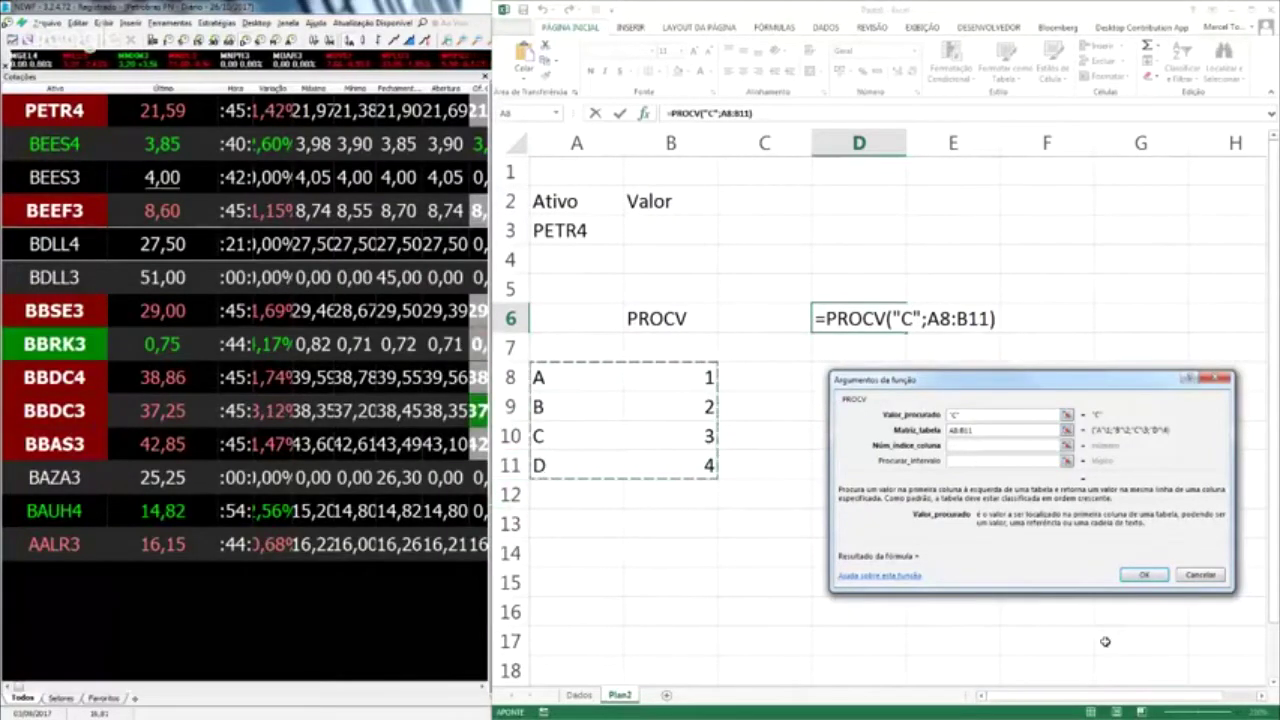
Finish the PROCV with column index 2 and exact match 0, giving 3 in D6.
left_click(990, 446)
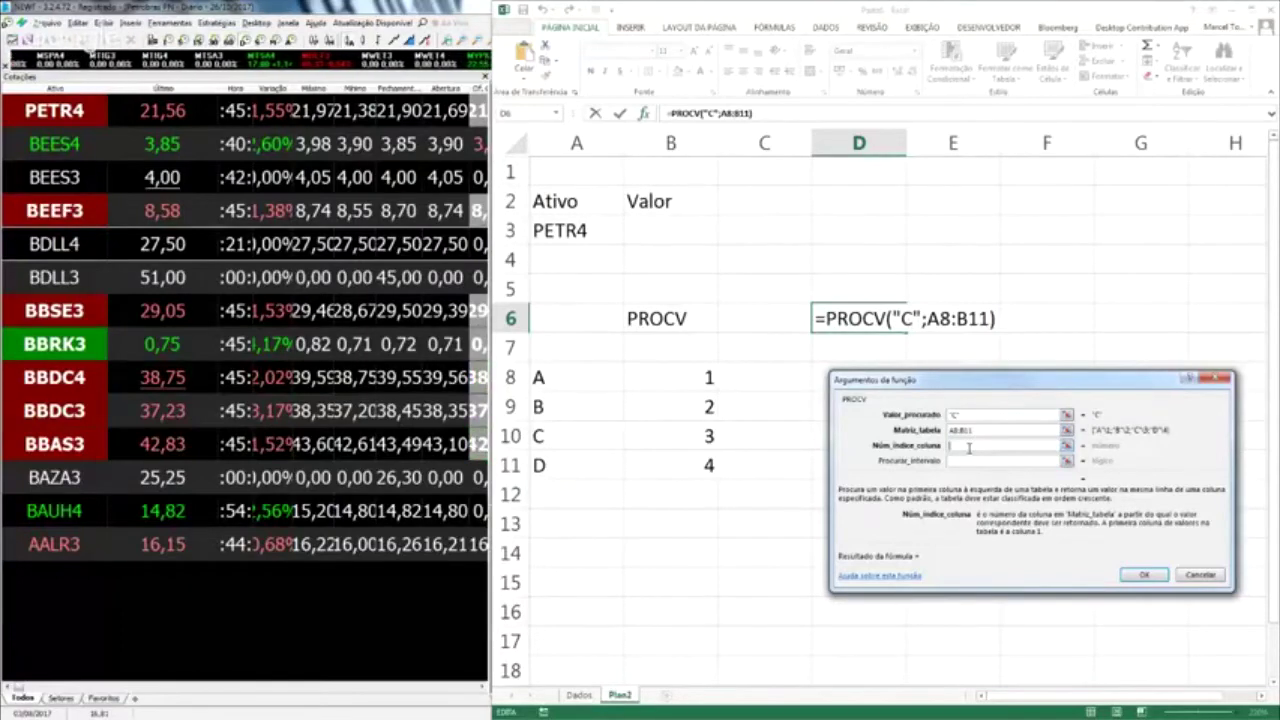
type("2")
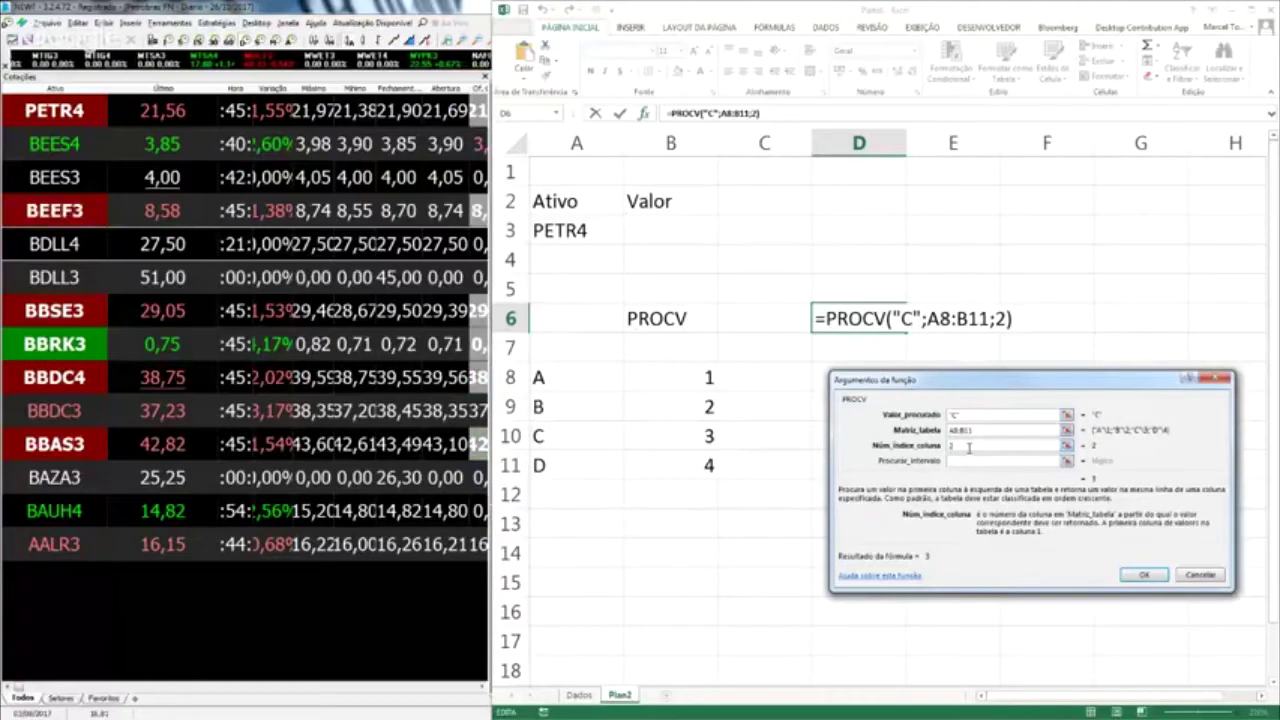
key("Tab")
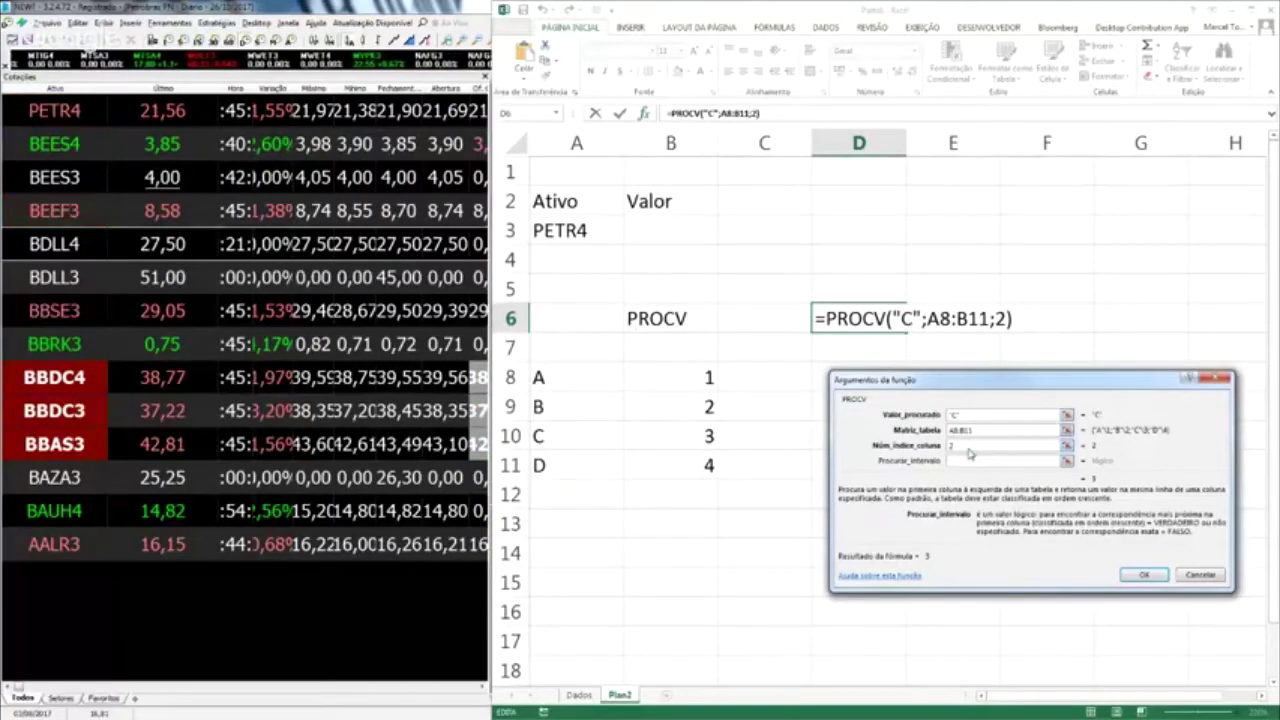
type("0")
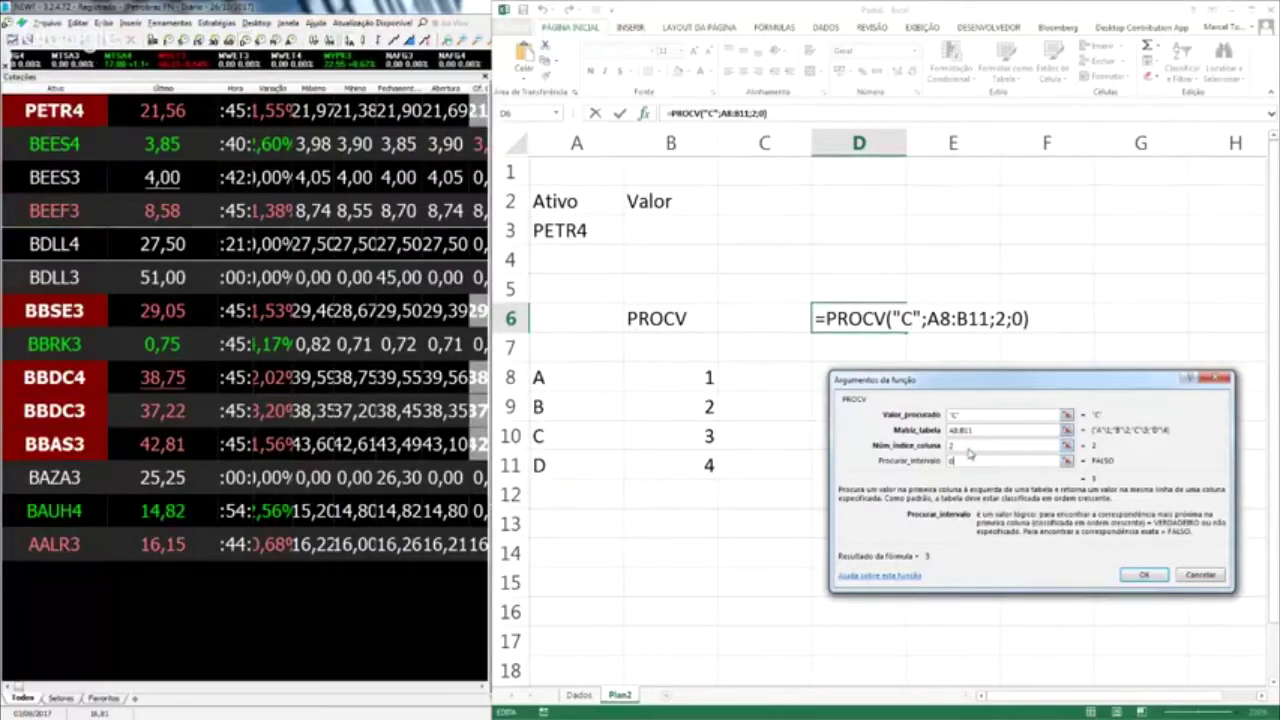
key("Return")
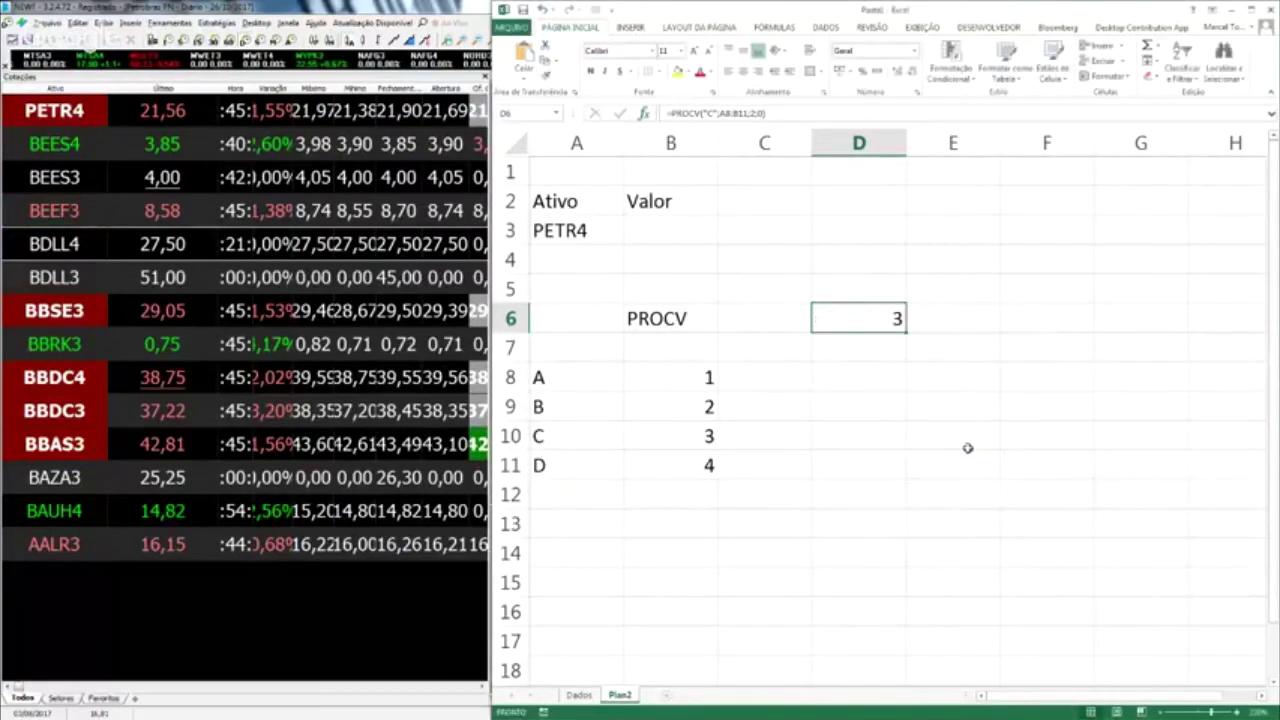
Fill cells A10 and B10 (C and 3) with yellow.
scroll(794, 474, "up", 1, "ctrl")
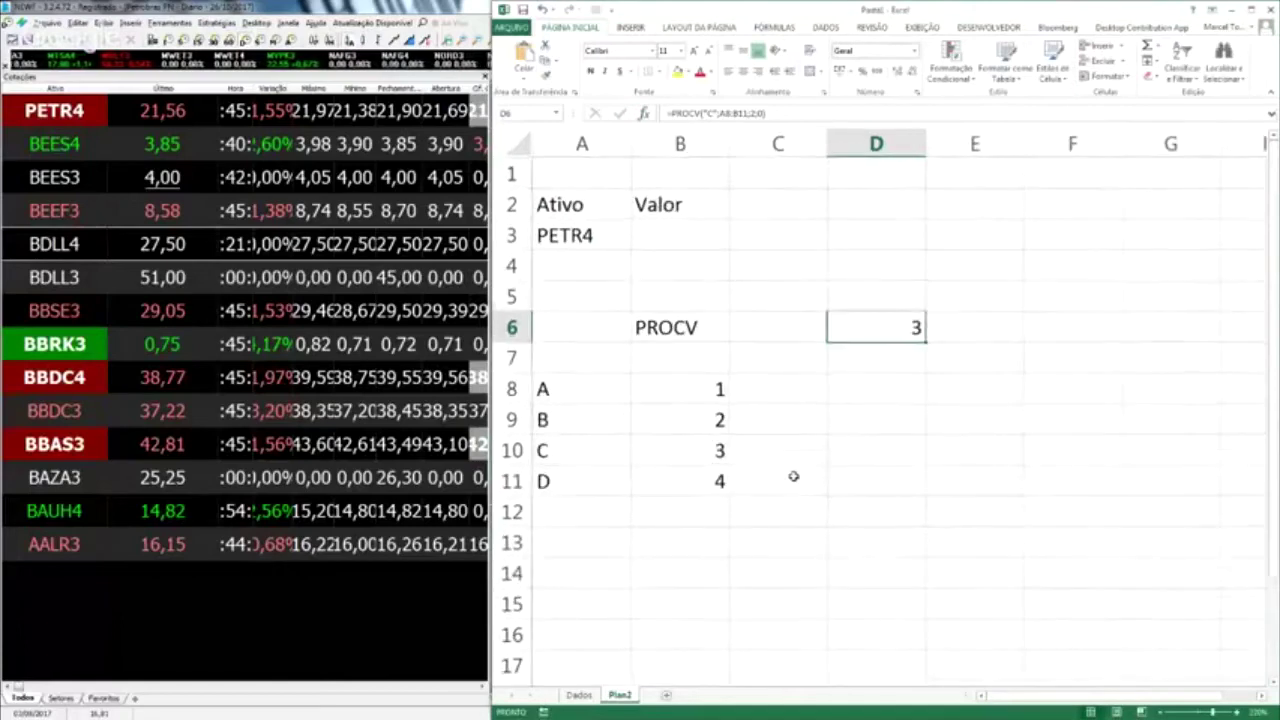
double_click(912, 349)
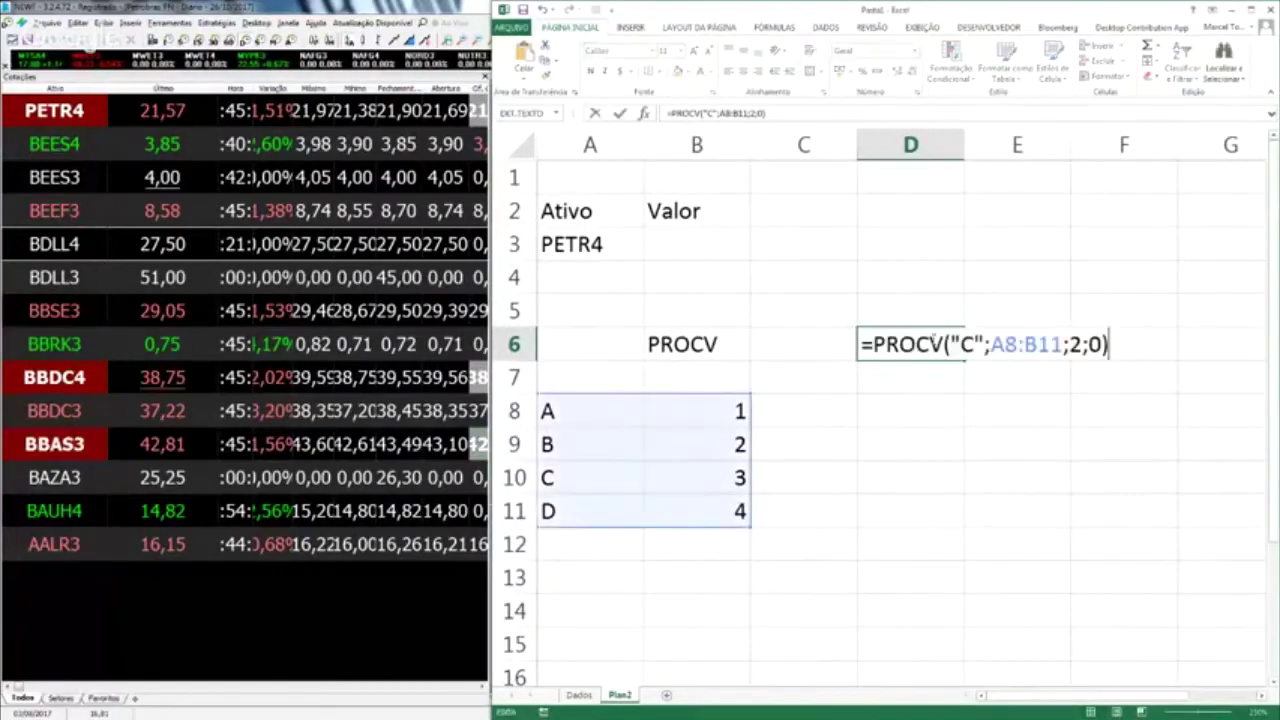
key("Escape")
left_click(572, 410)
left_click_drag(572, 410, 611, 471)
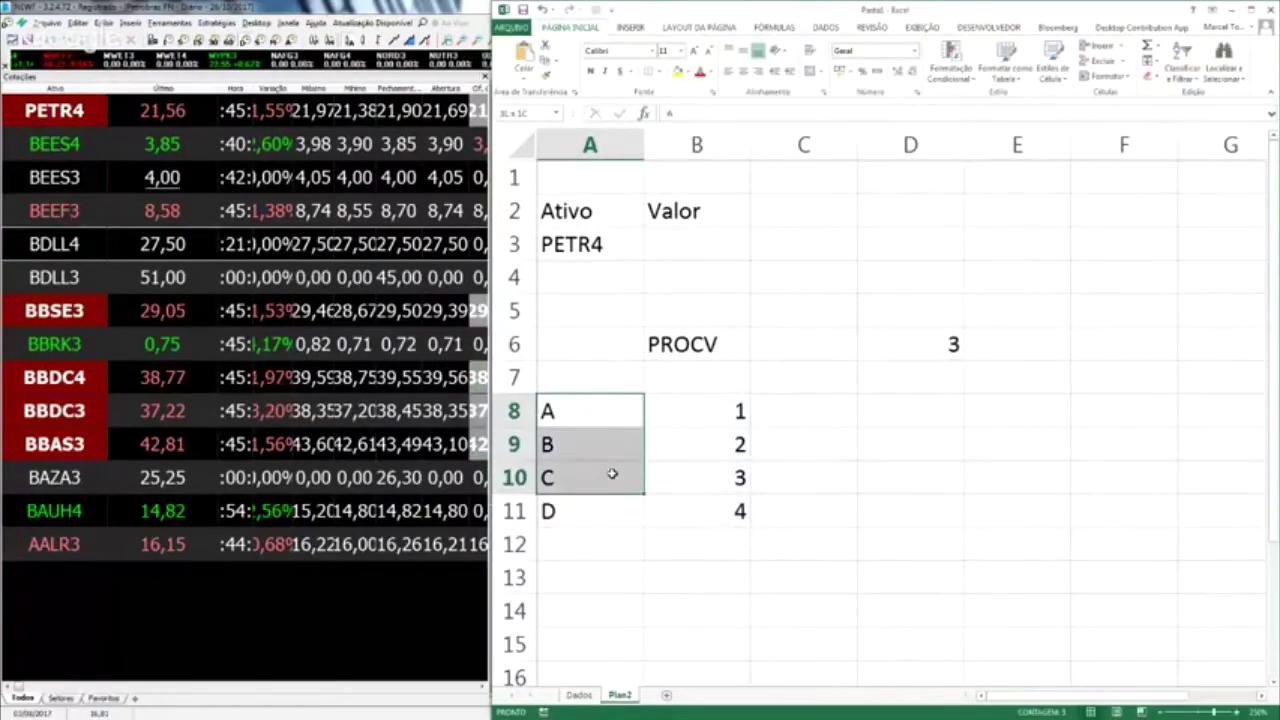
left_click(594, 417)
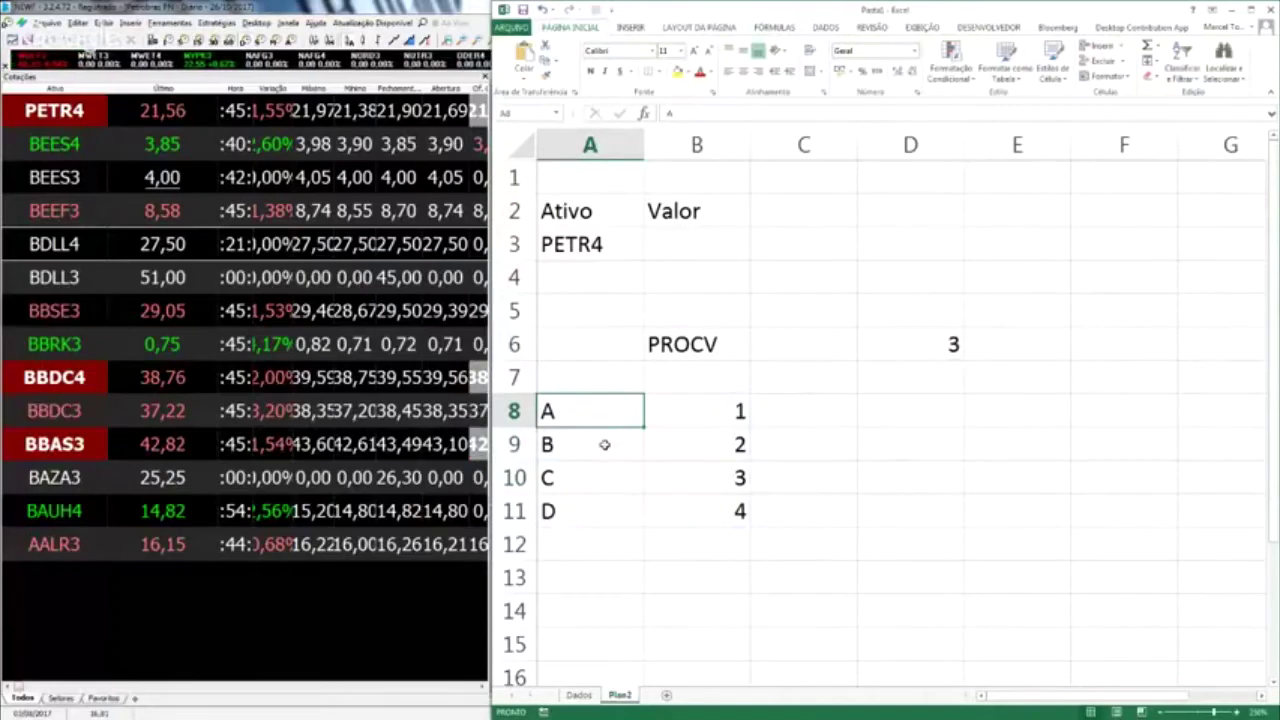
left_click(605, 445)
left_click(617, 471)
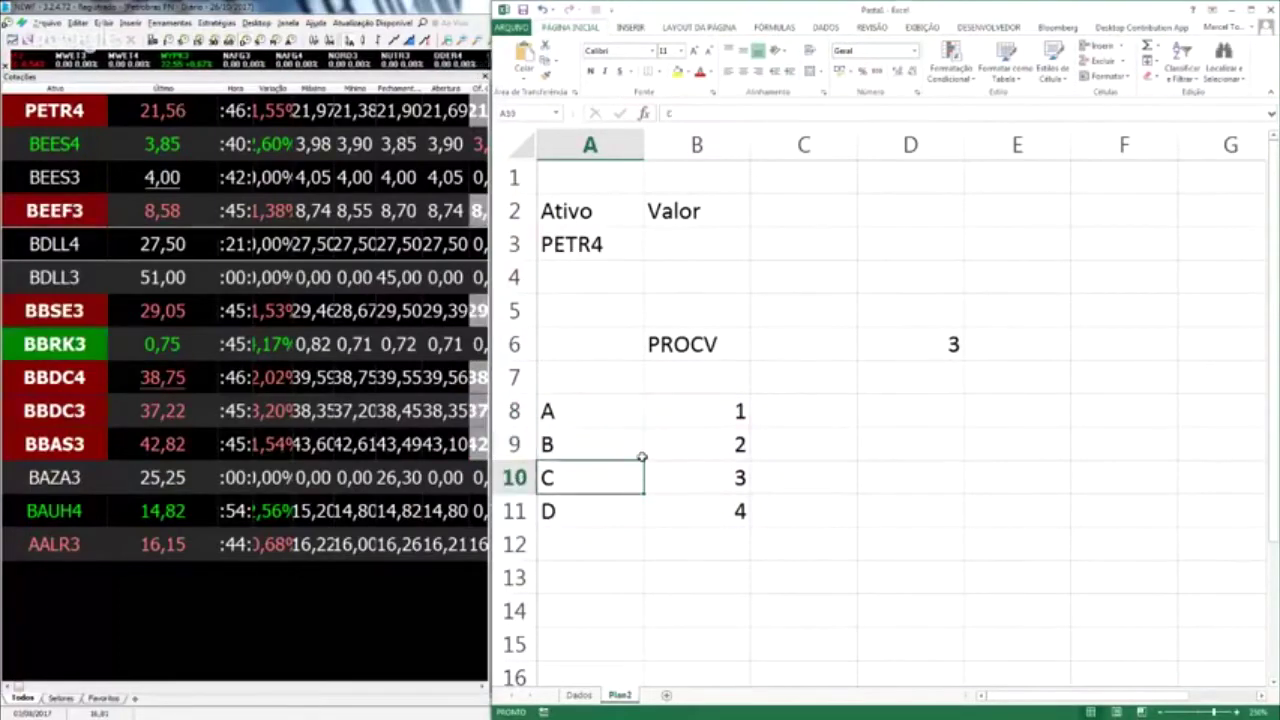
left_click(678, 72)
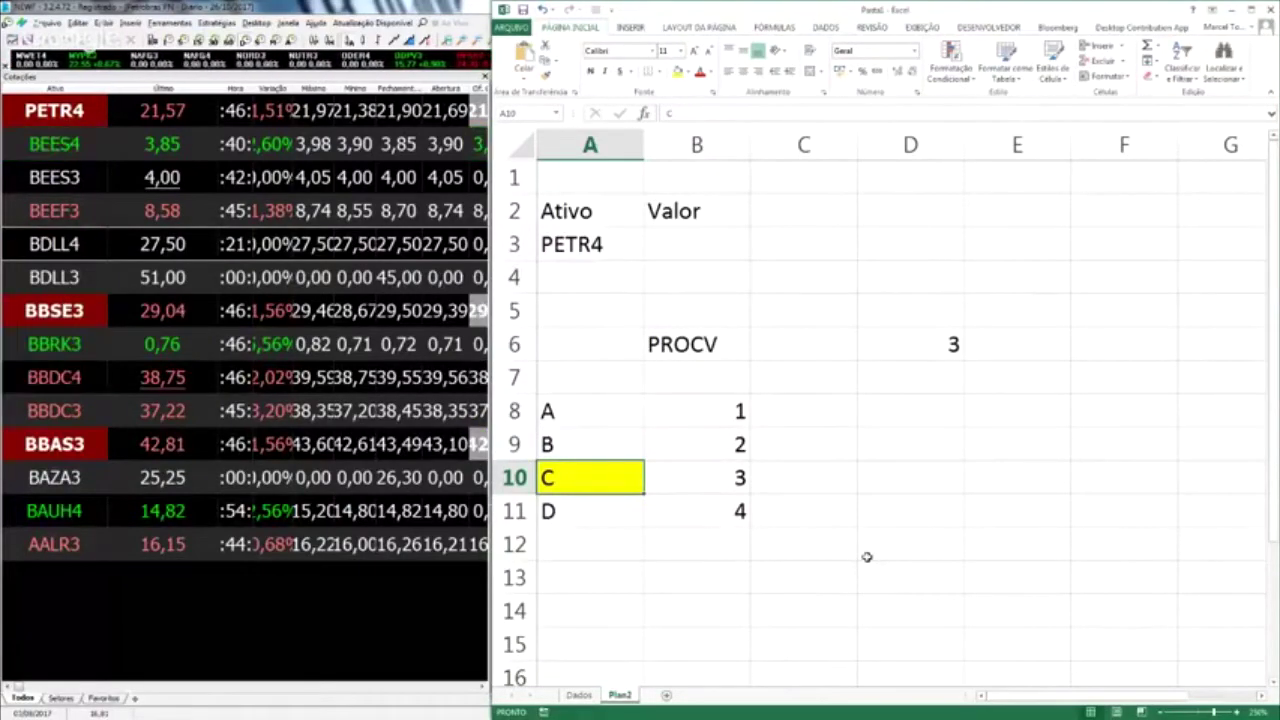
key("Right")
key("F4")
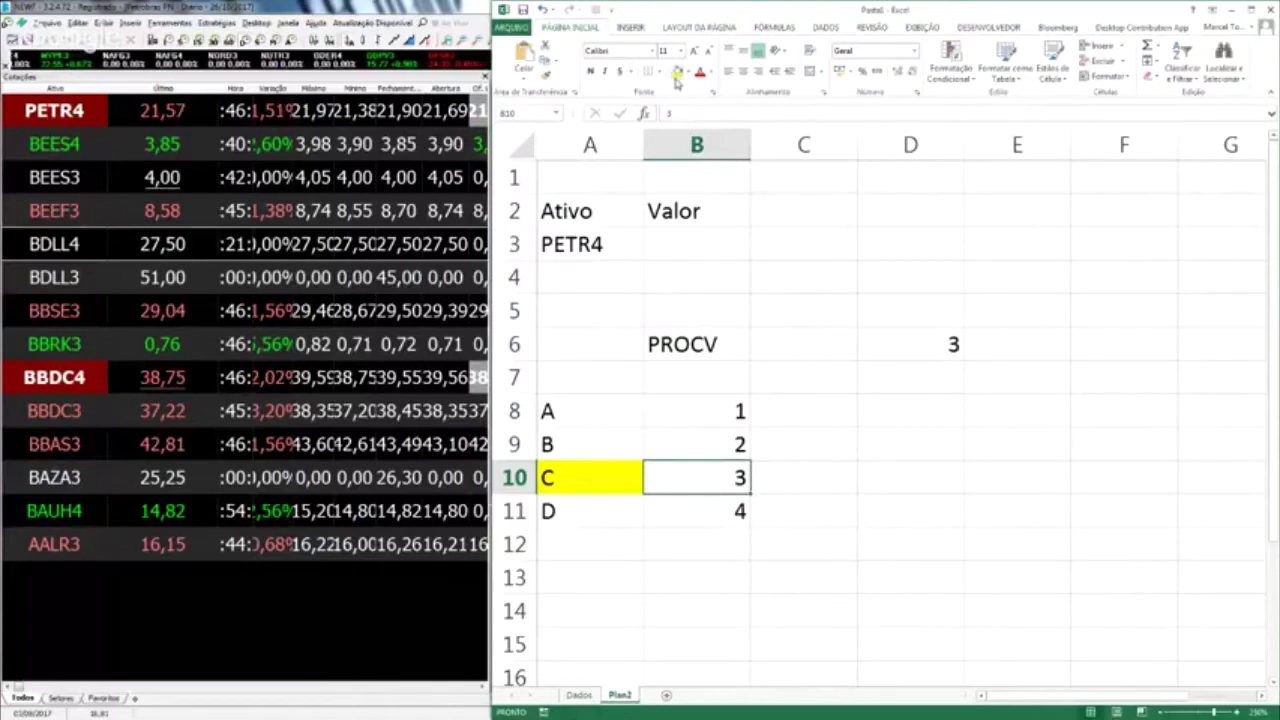
left_click(951, 346)
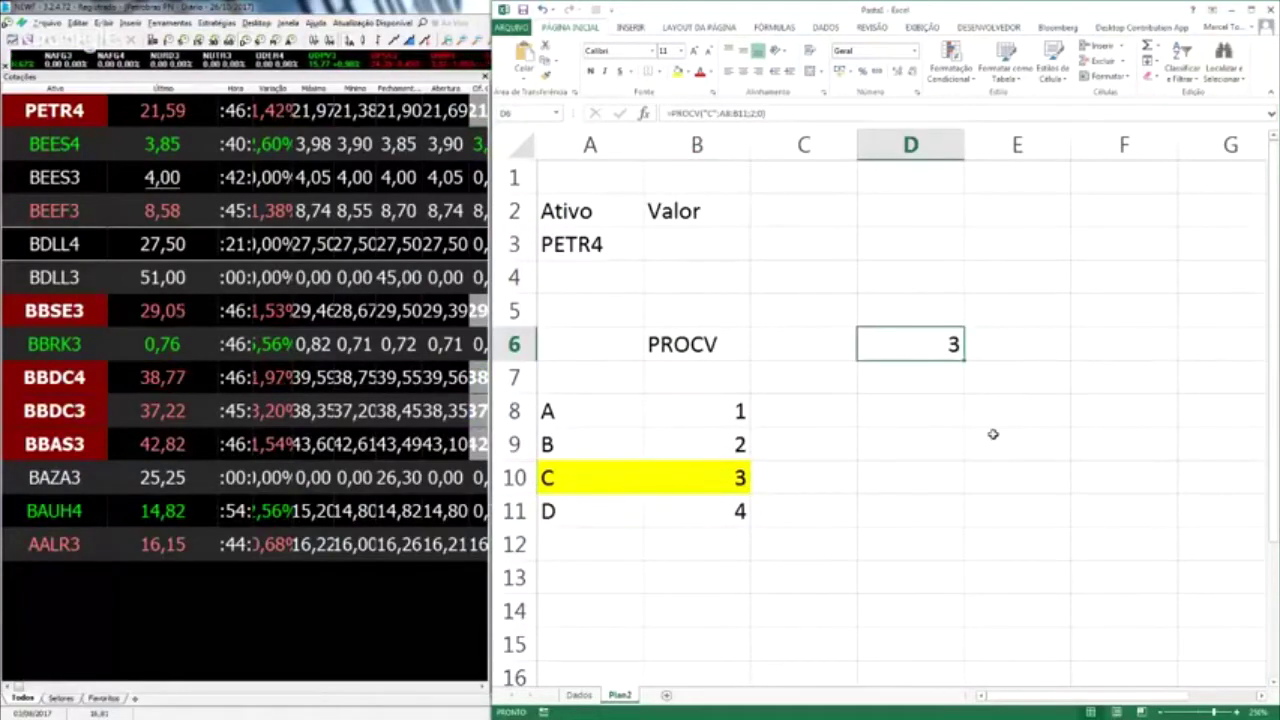
Put C in cell C6 and make D6's PROCV use C6 as its lookup value.
left_click(645, 113)
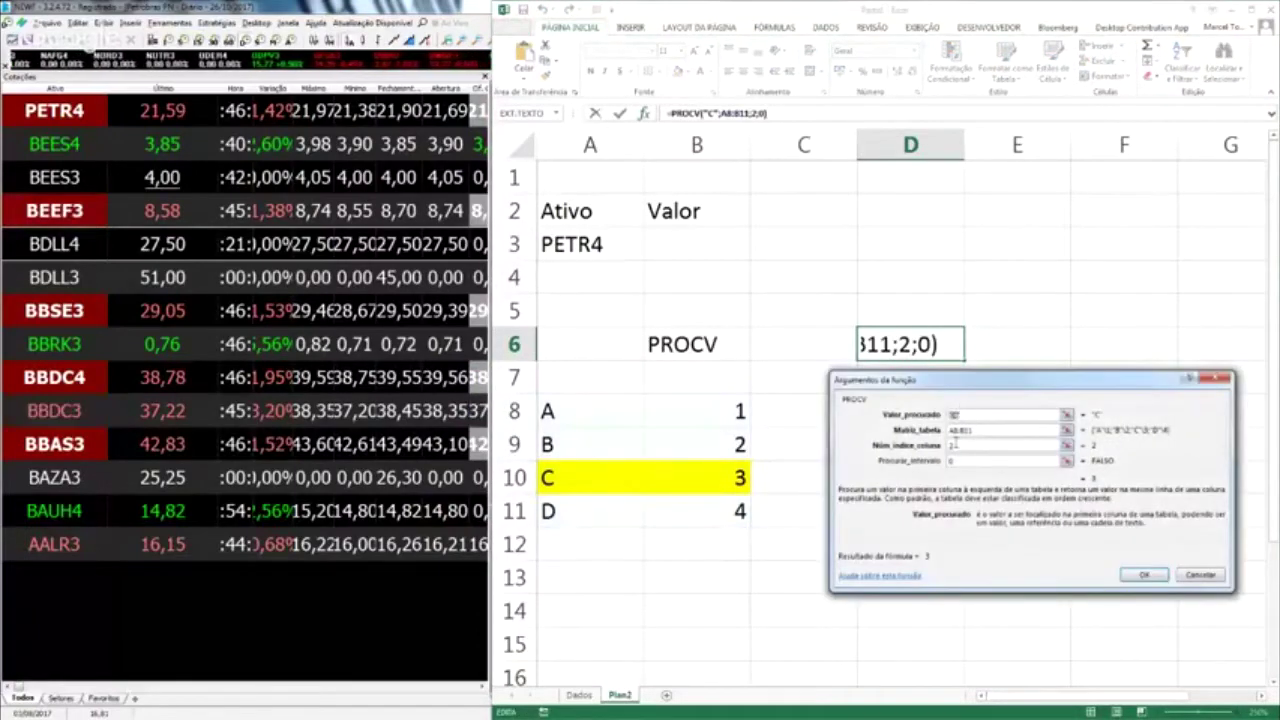
key("Return")
left_click(829, 343)
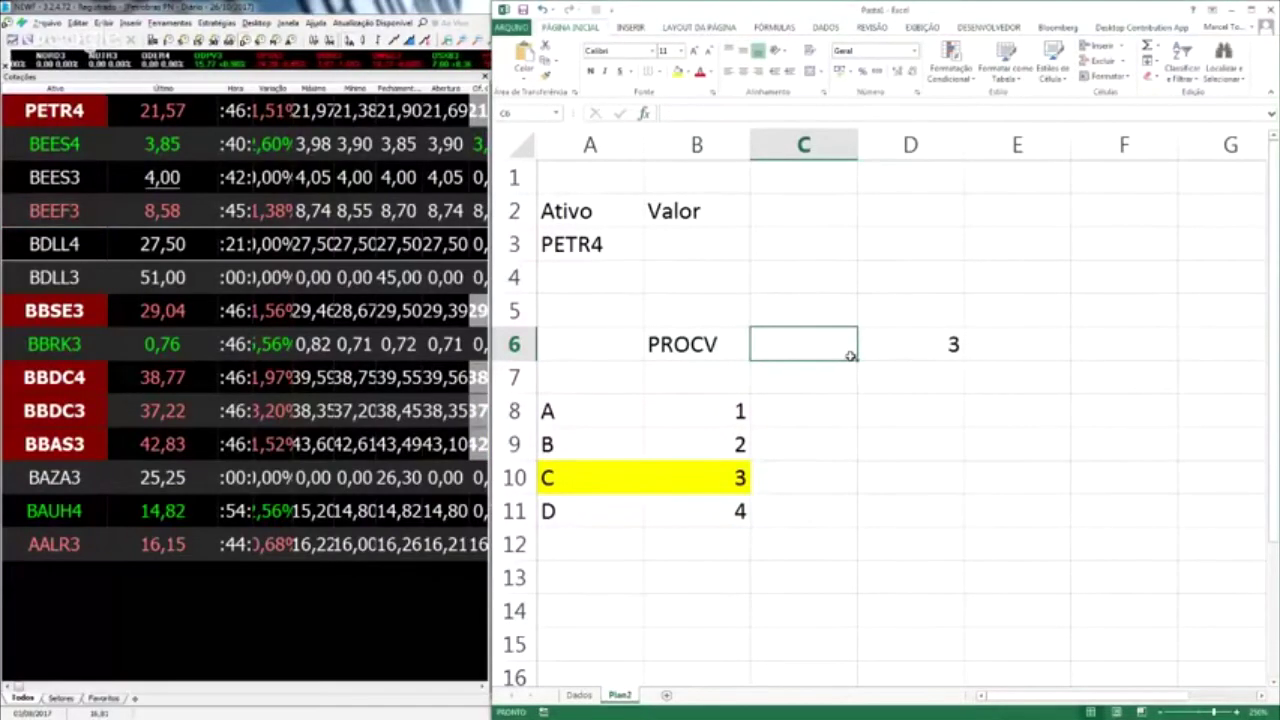
type("C")
key("Tab")
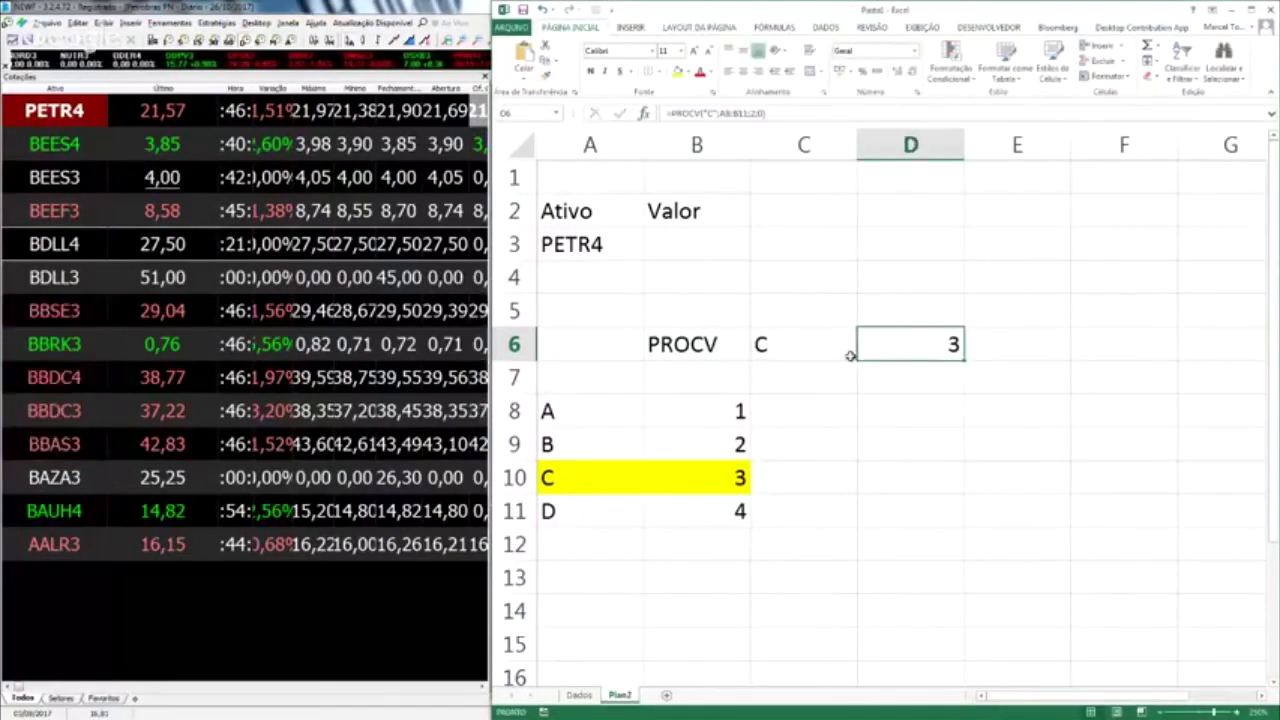
left_click(643, 113)
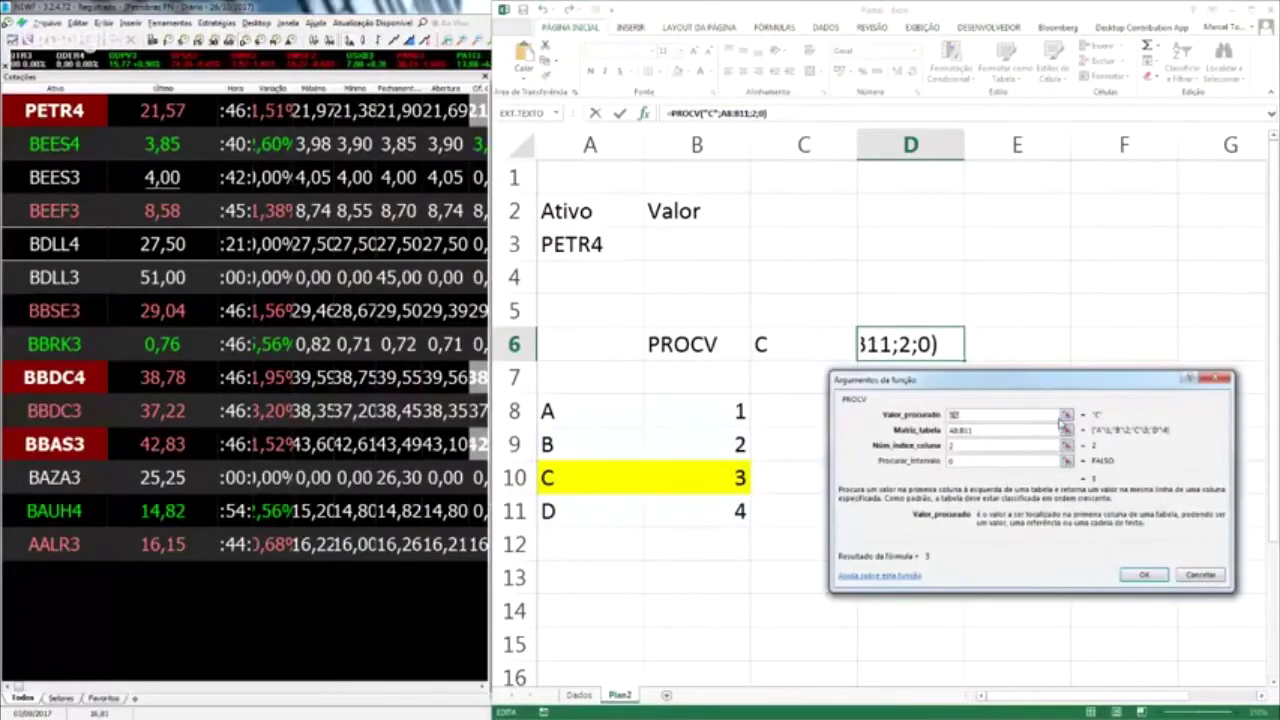
left_click(1066, 414)
left_click(805, 343)
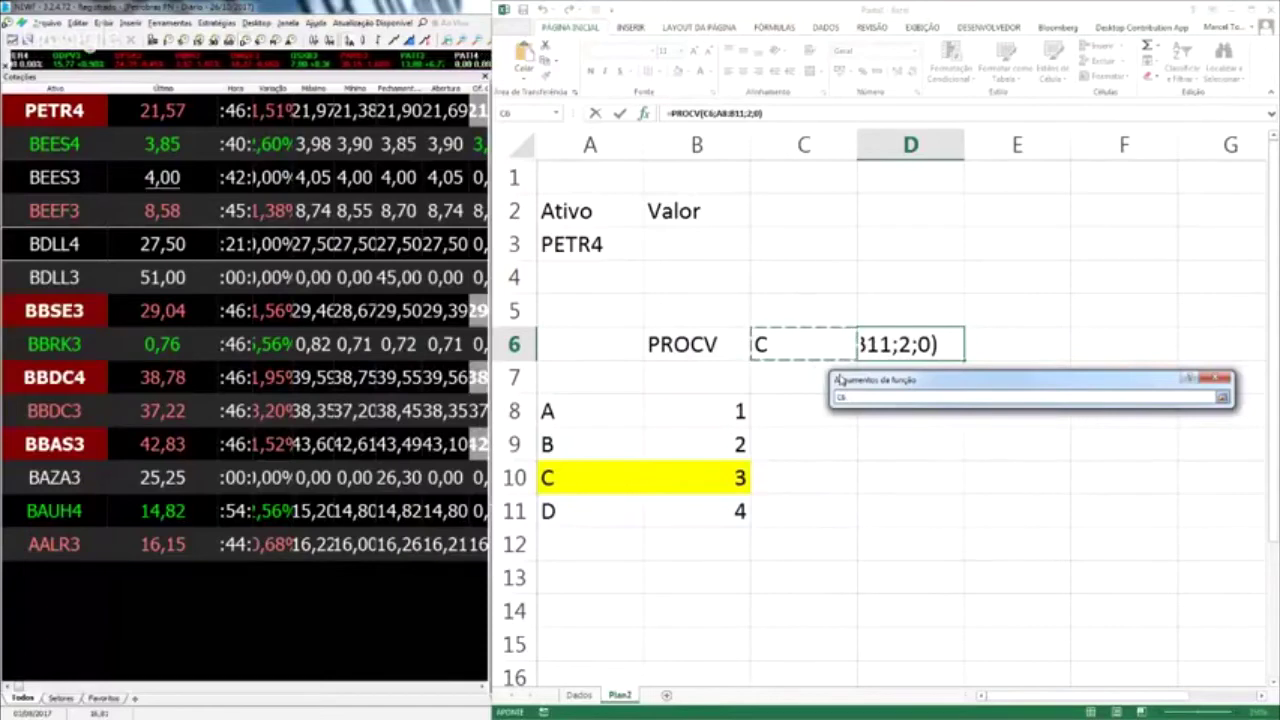
key("Return")
key("Return")
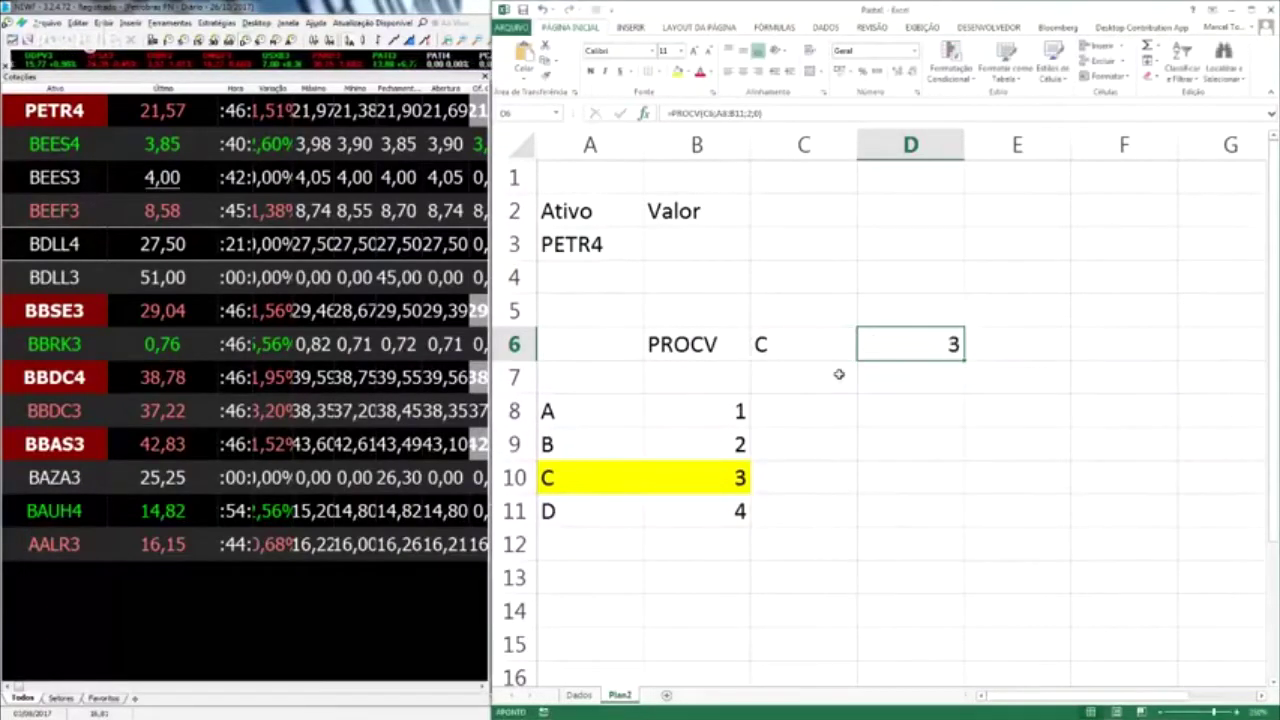
Test the lookup by entering B, then D, in C6, so D6 returns 4.
key("Left")
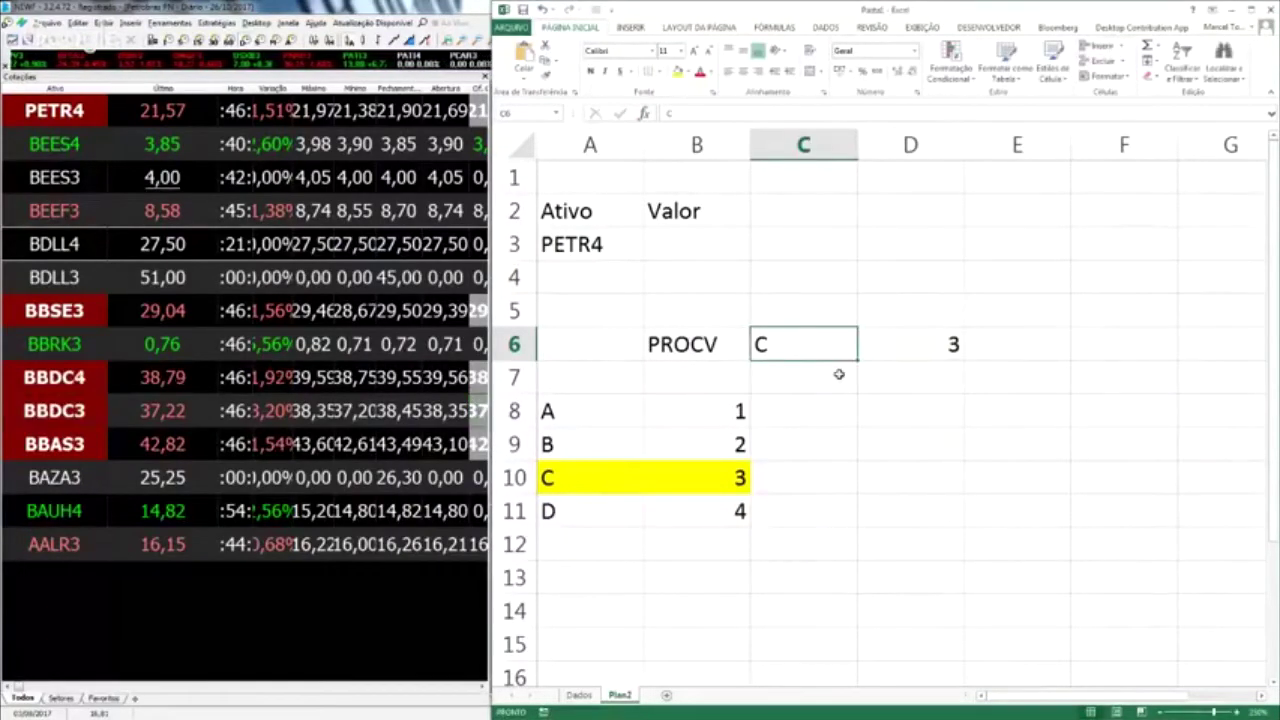
type("B")
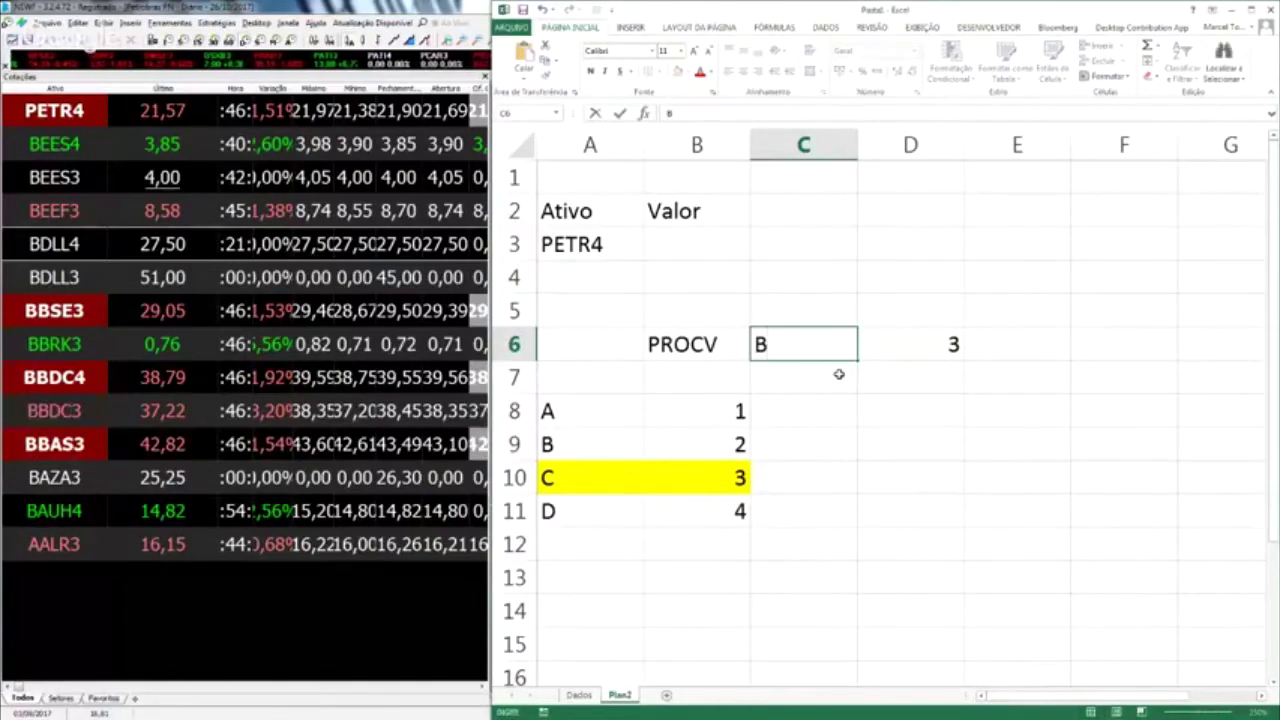
key("Return")
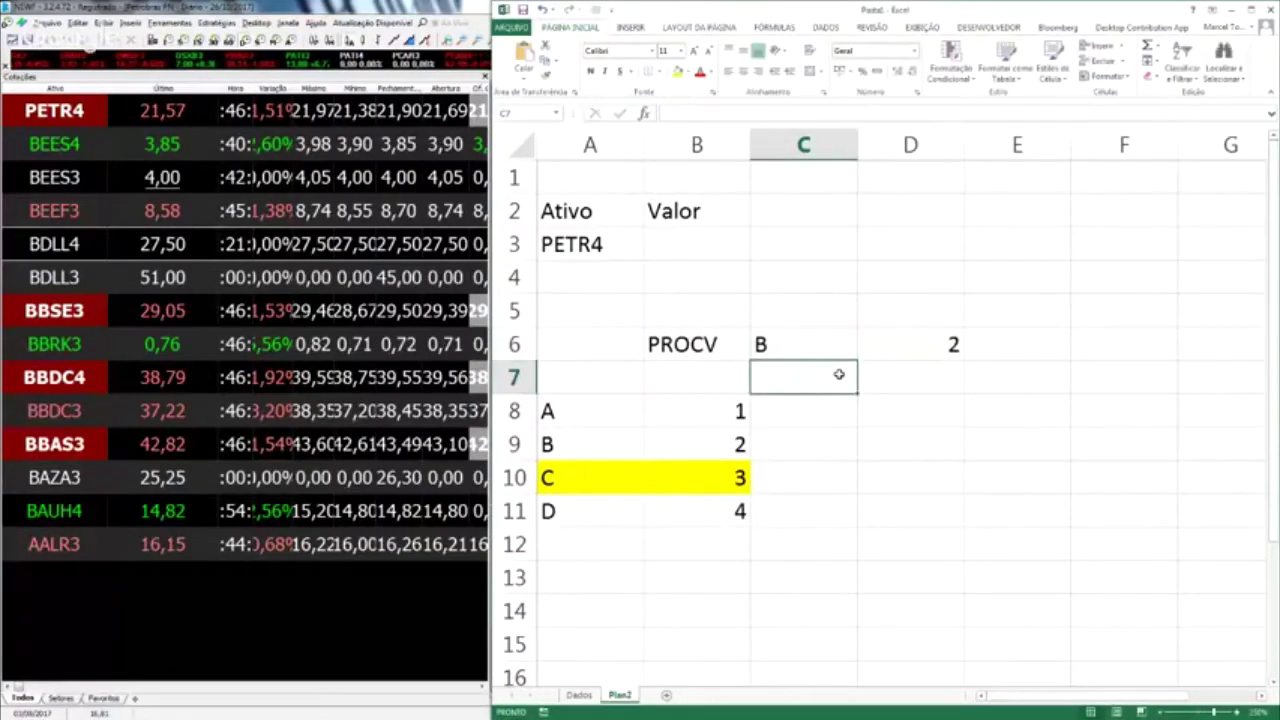
key("Up")
type("D")
key("Return")
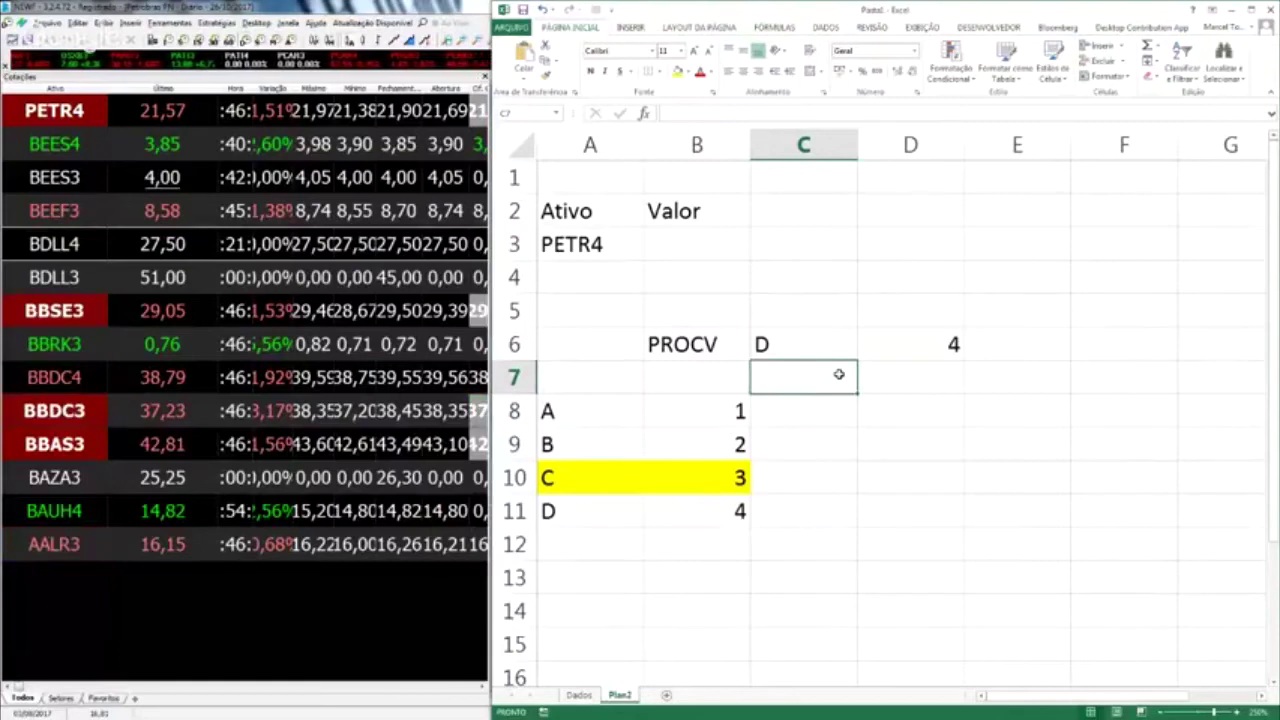
left_click(922, 516)
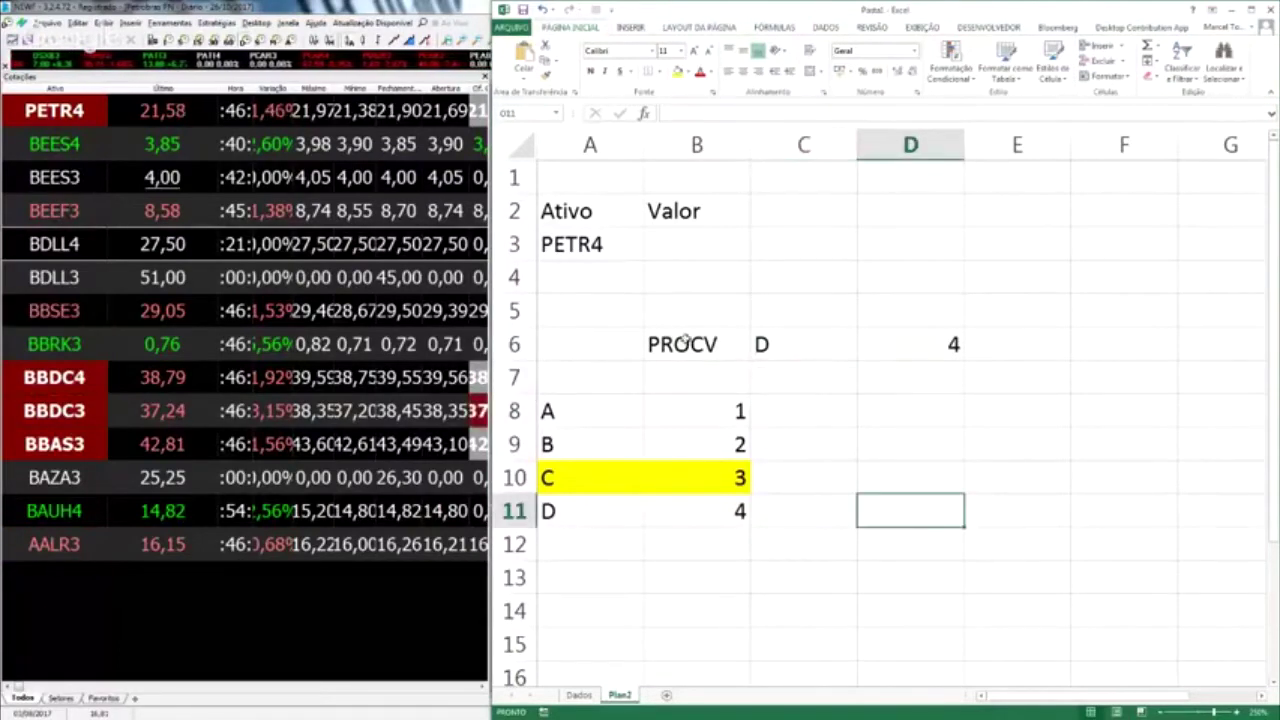
Undo the PROCV practice entries, leaving the Ativo/Valor headings with PETR4.
key("ctrl+z")
key("ctrl+z")
key("ctrl+z")
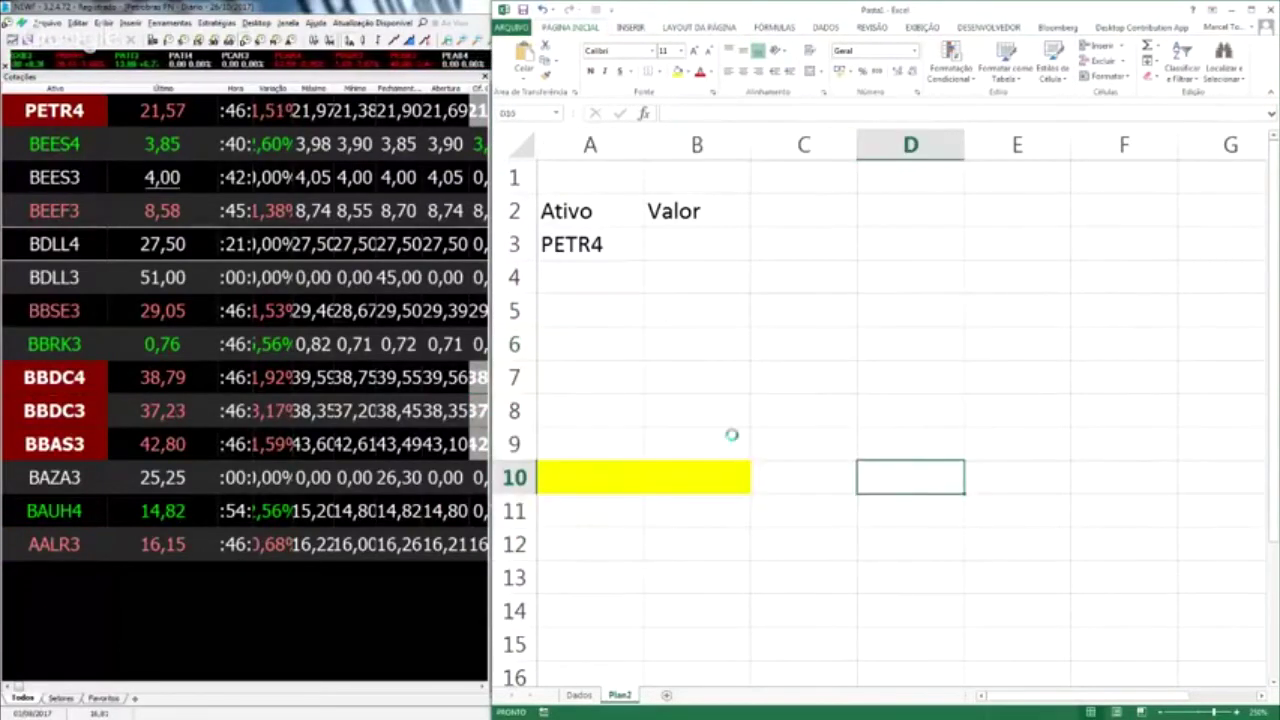
key("ctrl+z")
key("ctrl+z")
left_click(676, 258)
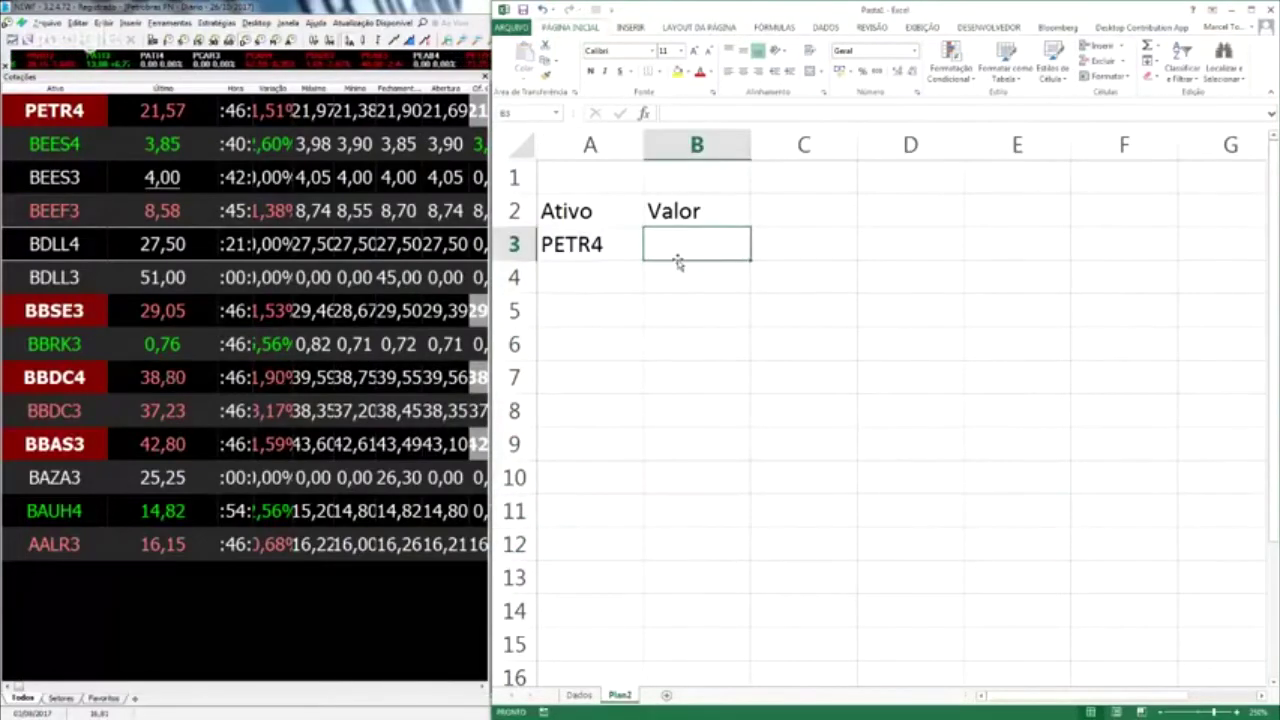
key("Left")
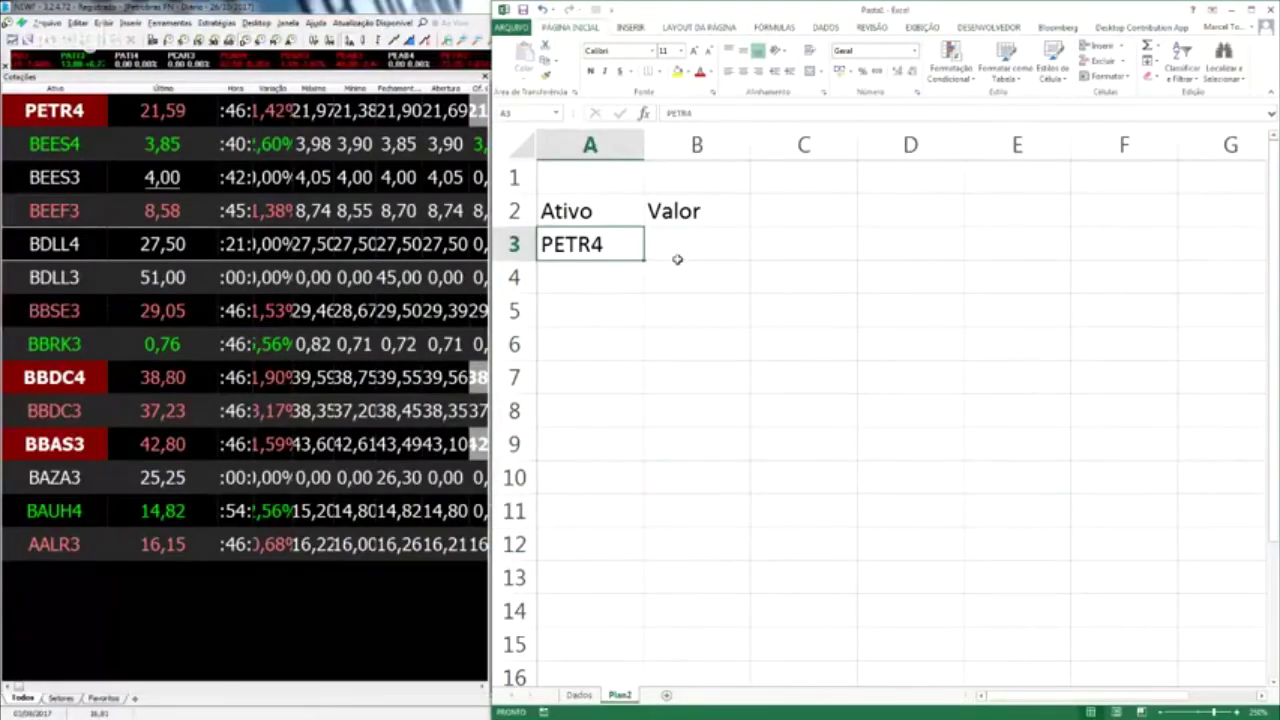
Review the Ativo and Último quote columns on the Dados sheet, then return to Plan2.
left_click(677, 259)
left_click(585, 694)
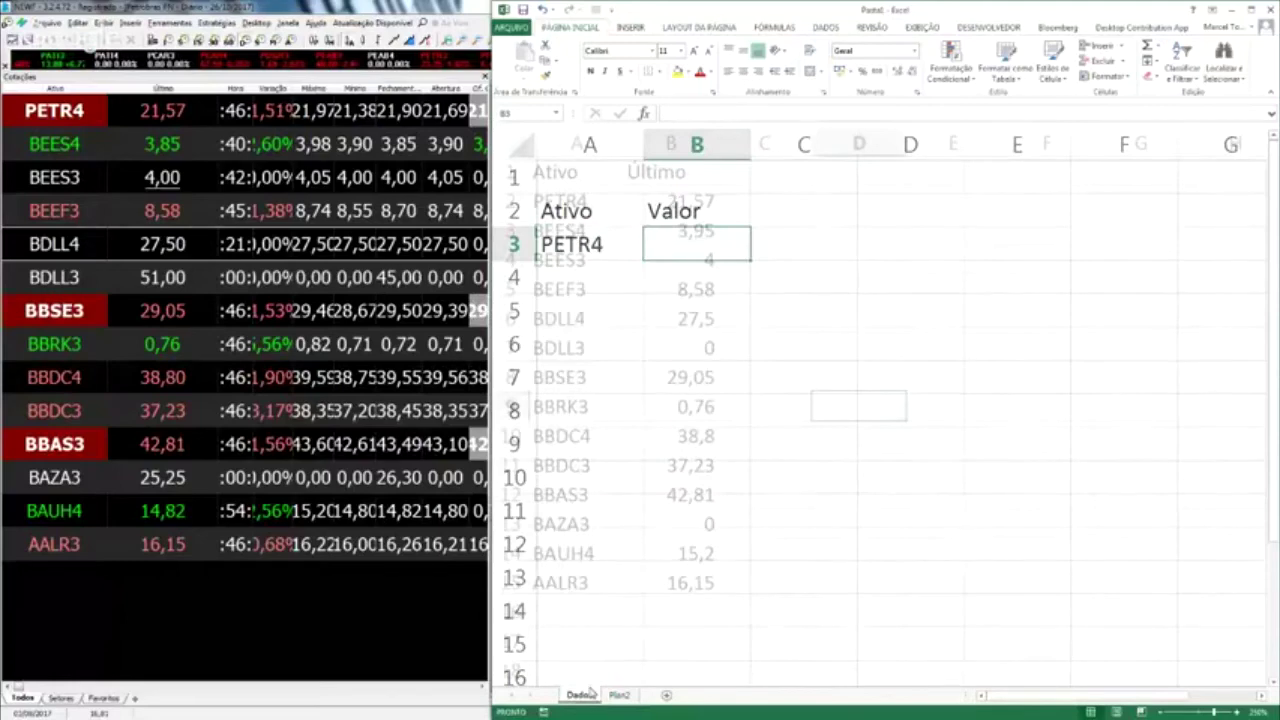
left_click_drag(576, 143, 670, 146)
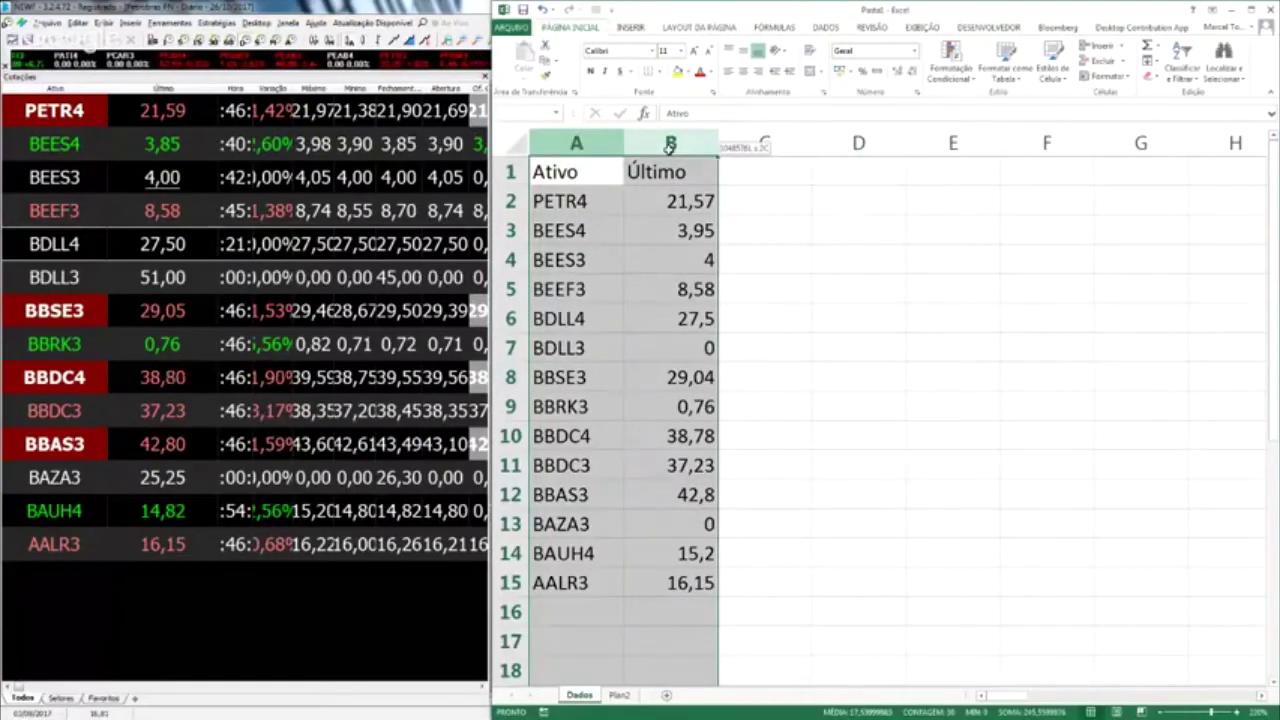
left_click_drag(670, 172, 668, 583)
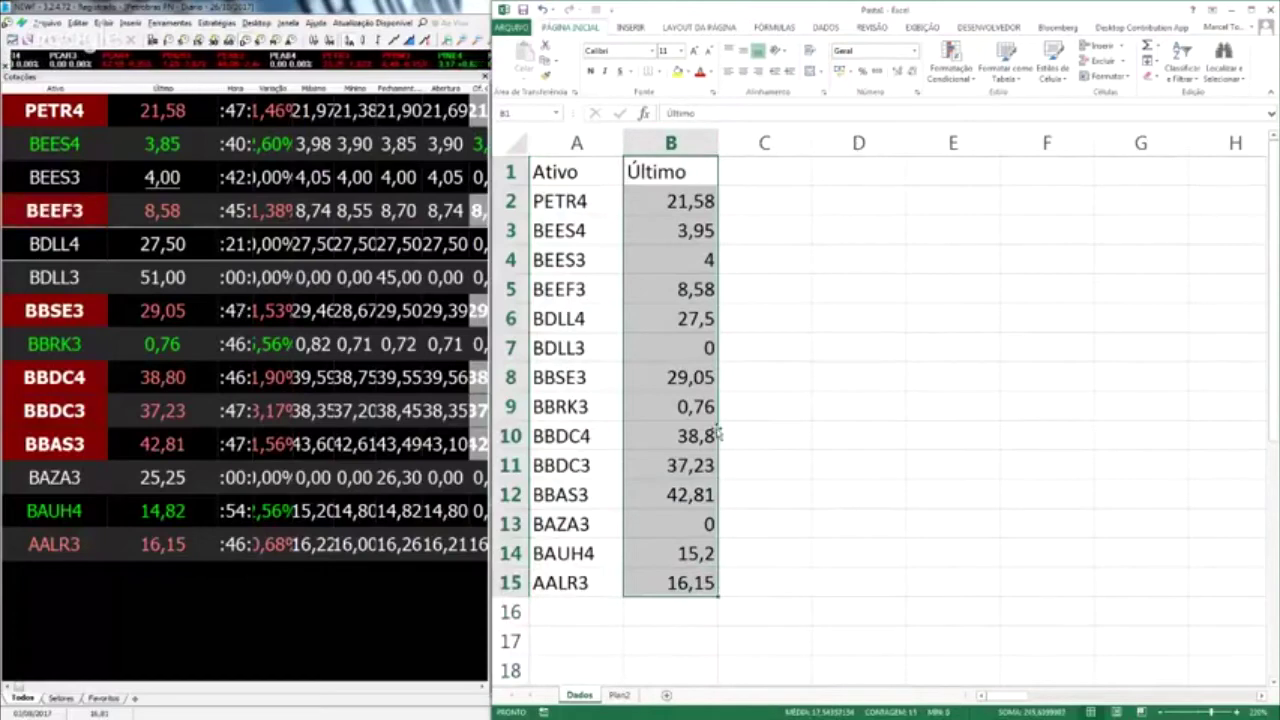
left_click(865, 384)
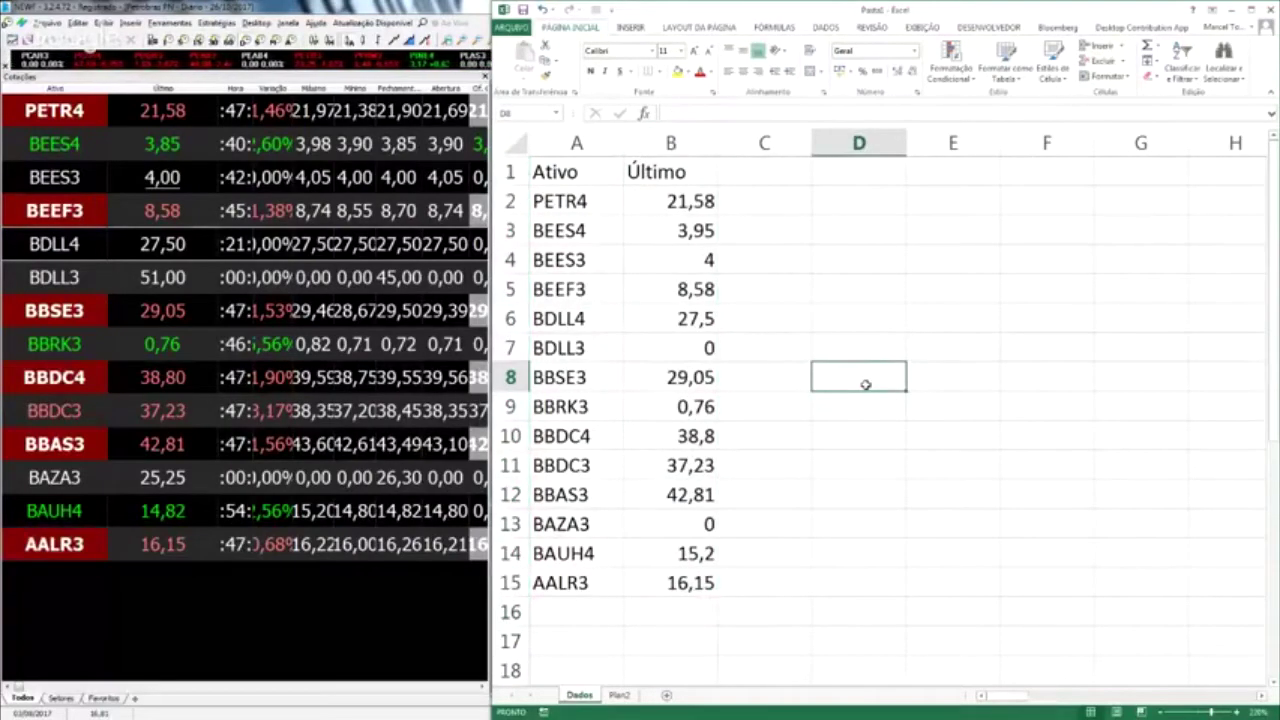
left_click_drag(863, 383, 860, 407)
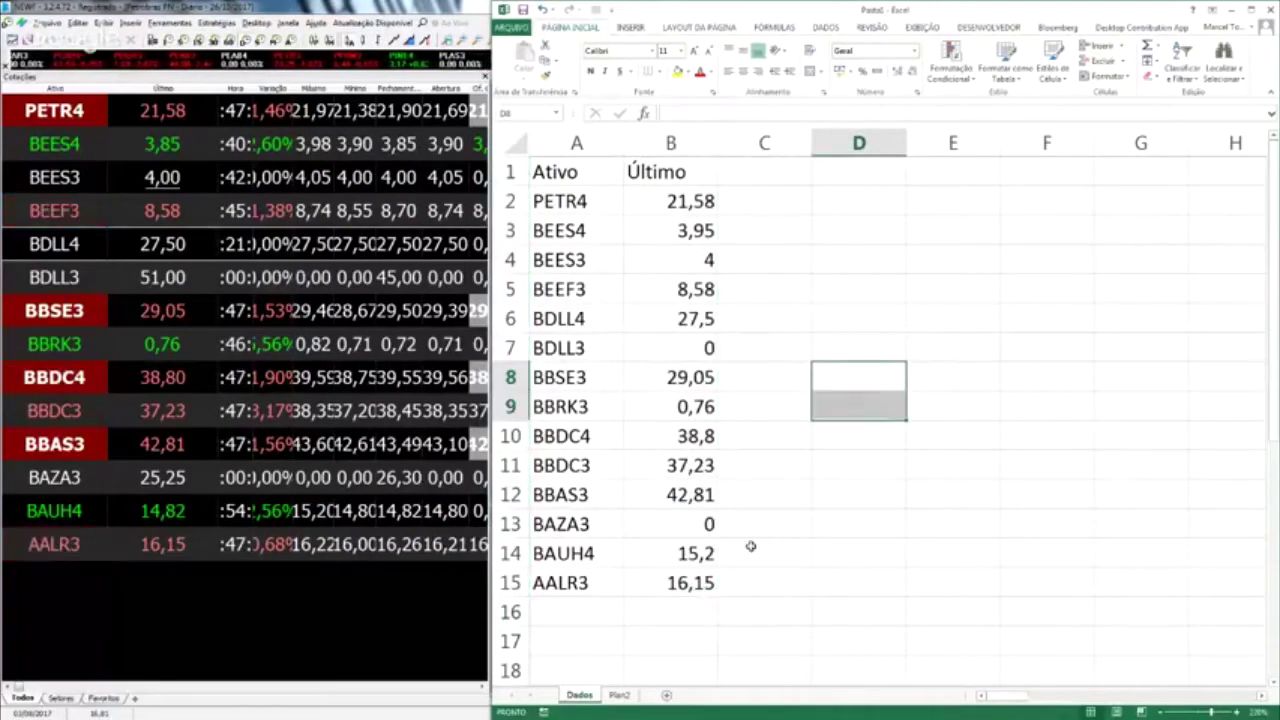
left_click(619, 695)
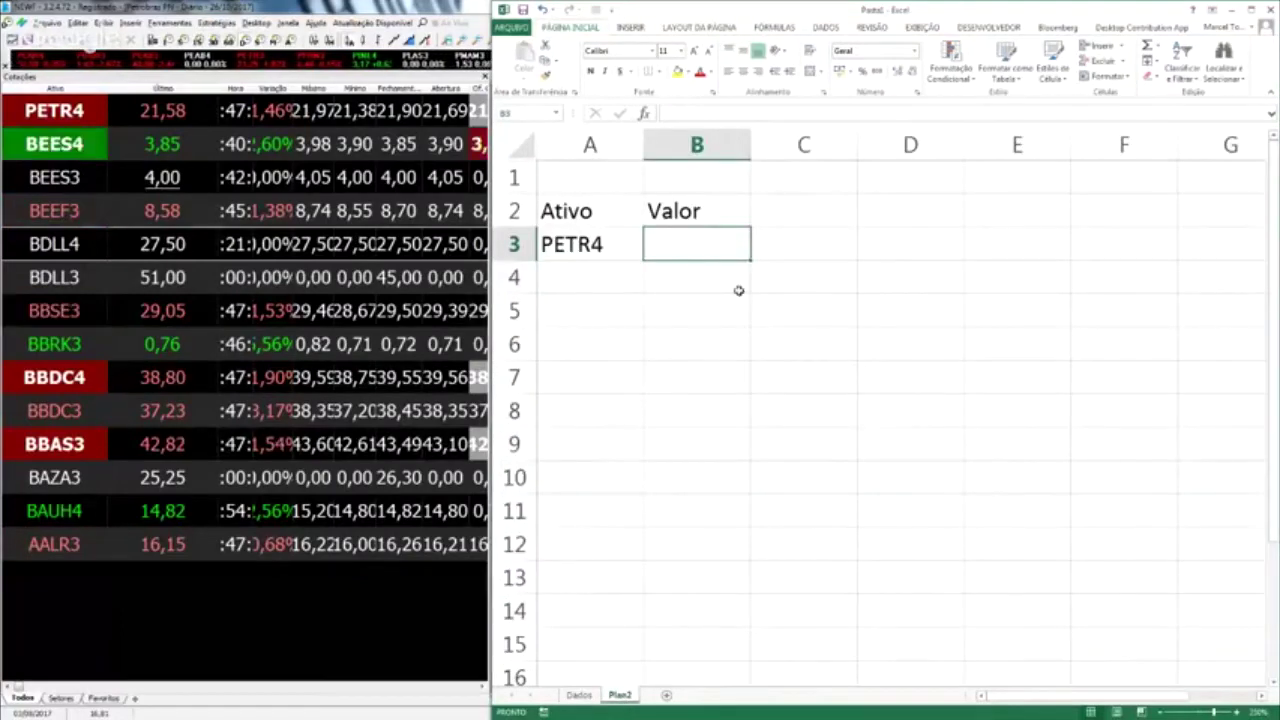
Start =PROCV in B3 with cell A3 (PETR4) as the lookup value.
type("=procv")
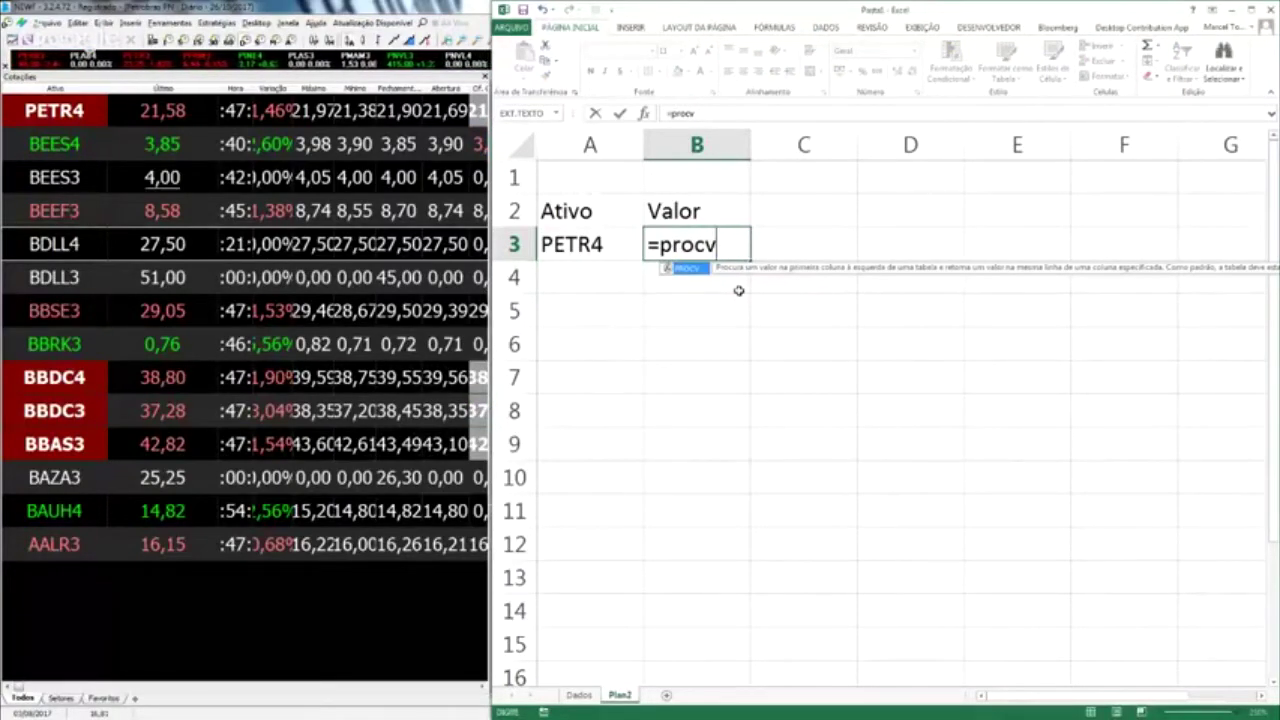
type("(")
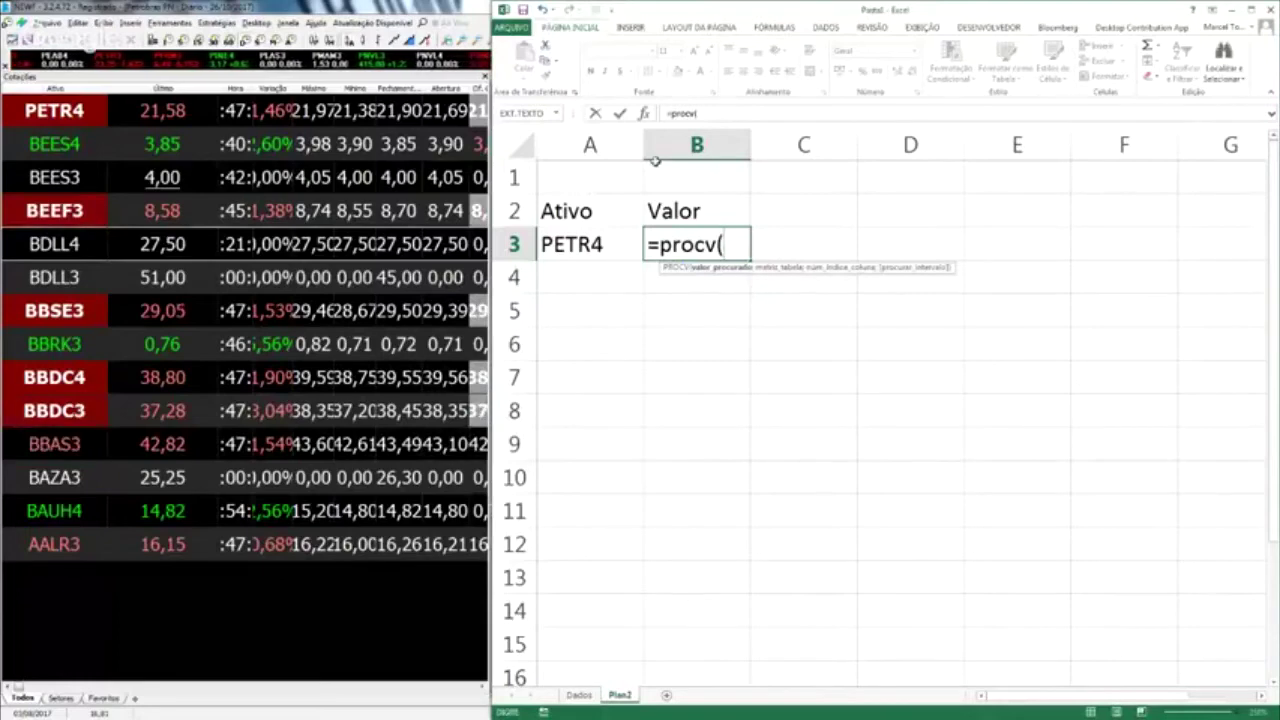
left_click(645, 113)
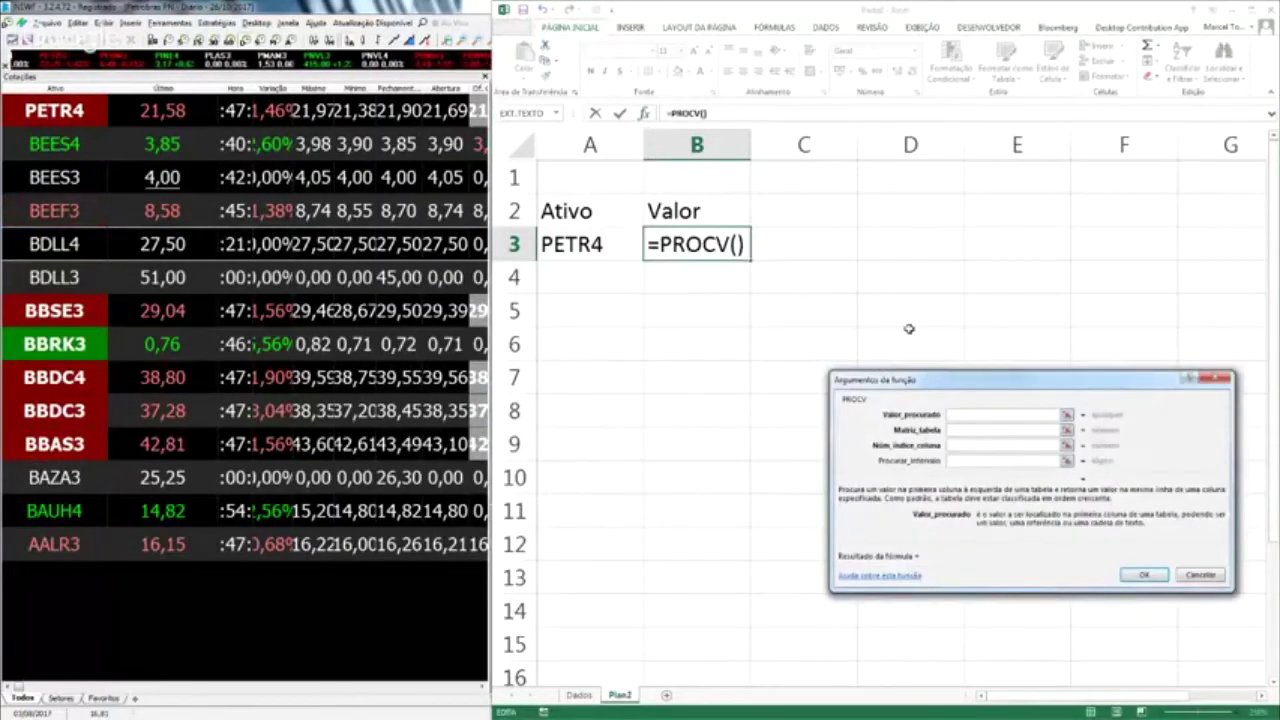
left_click(603, 250)
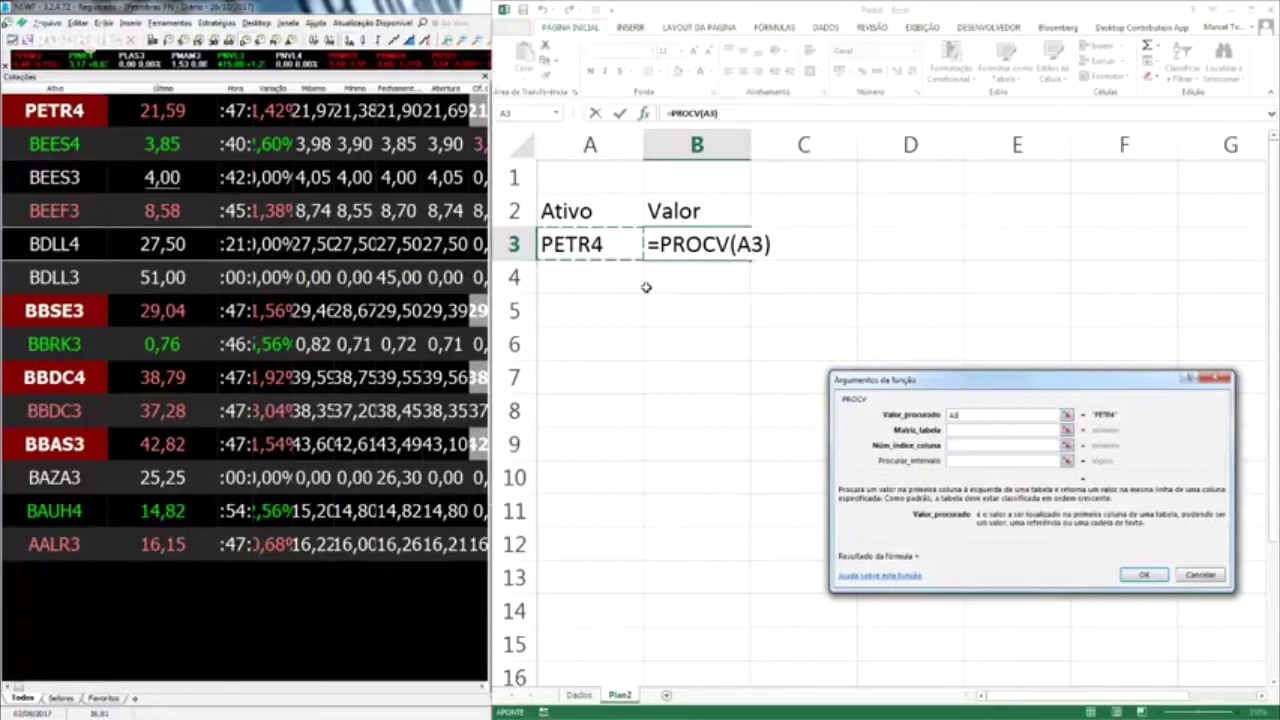
key("Tab")
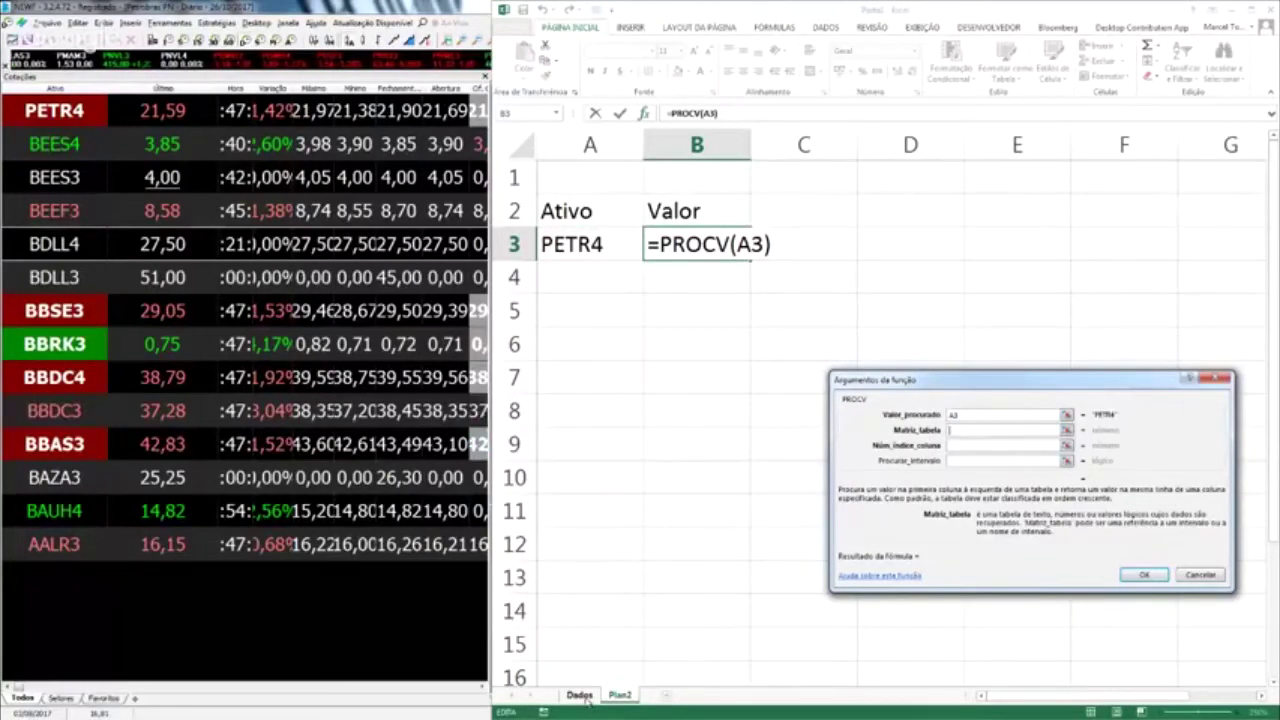
Set the PROCV table to columns A:B of the Dados sheet.
left_click(580, 695)
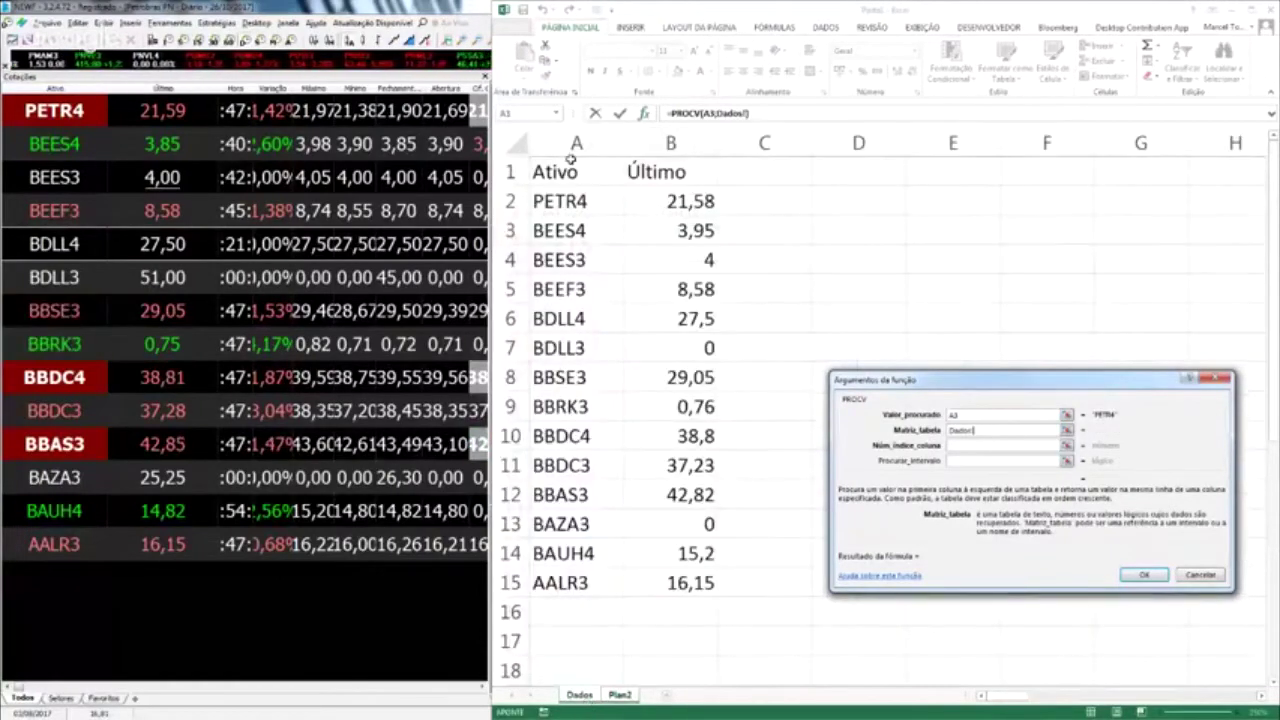
left_click(566, 144)
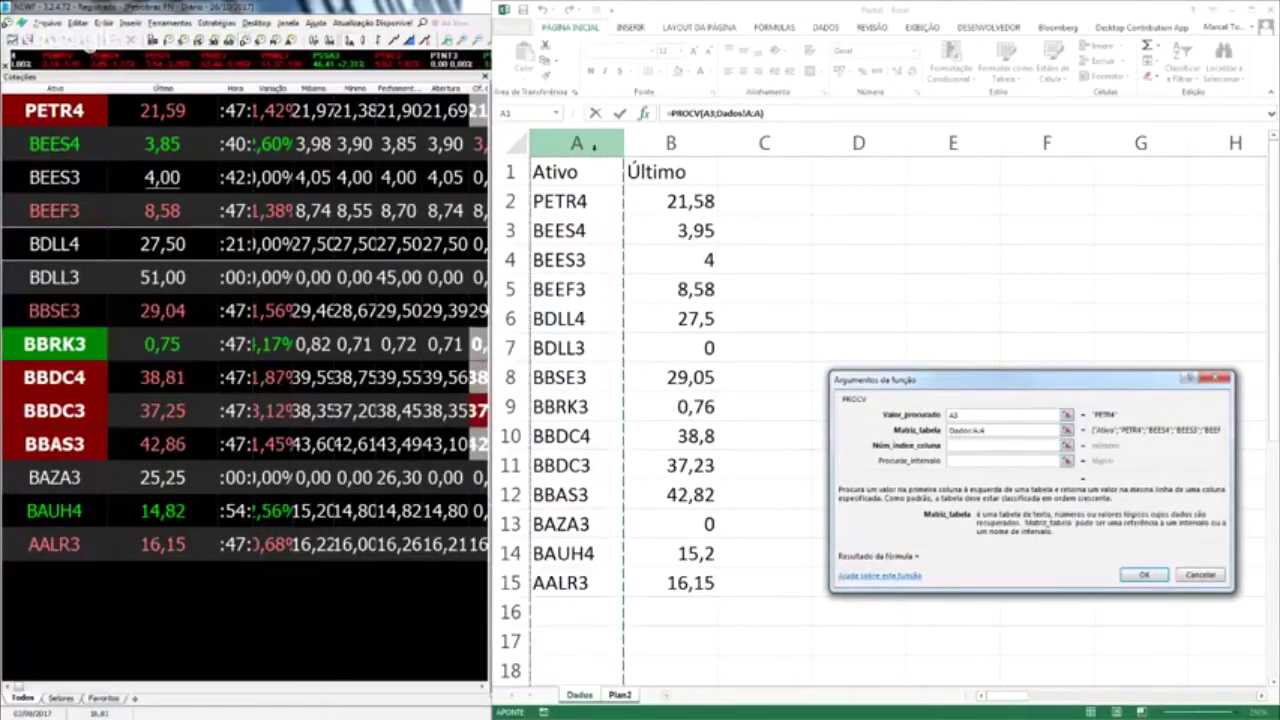
key("shift+Right")
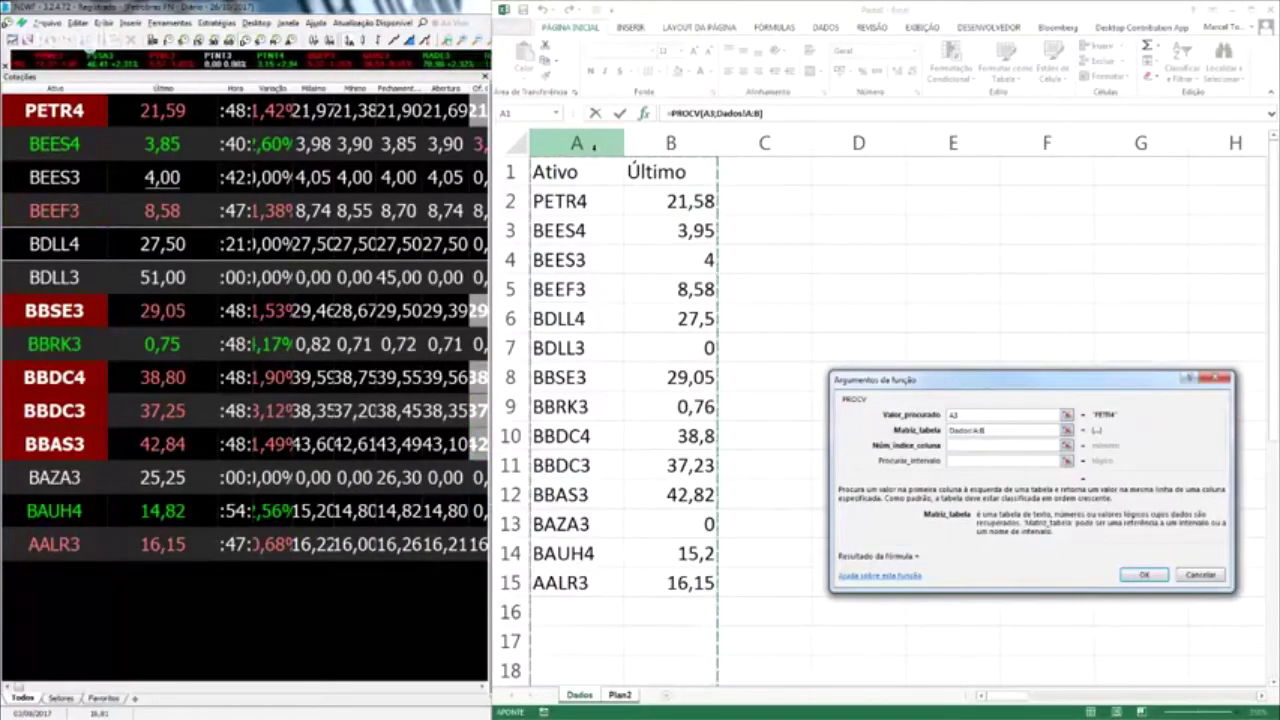
left_click_drag(578, 172, 676, 580)
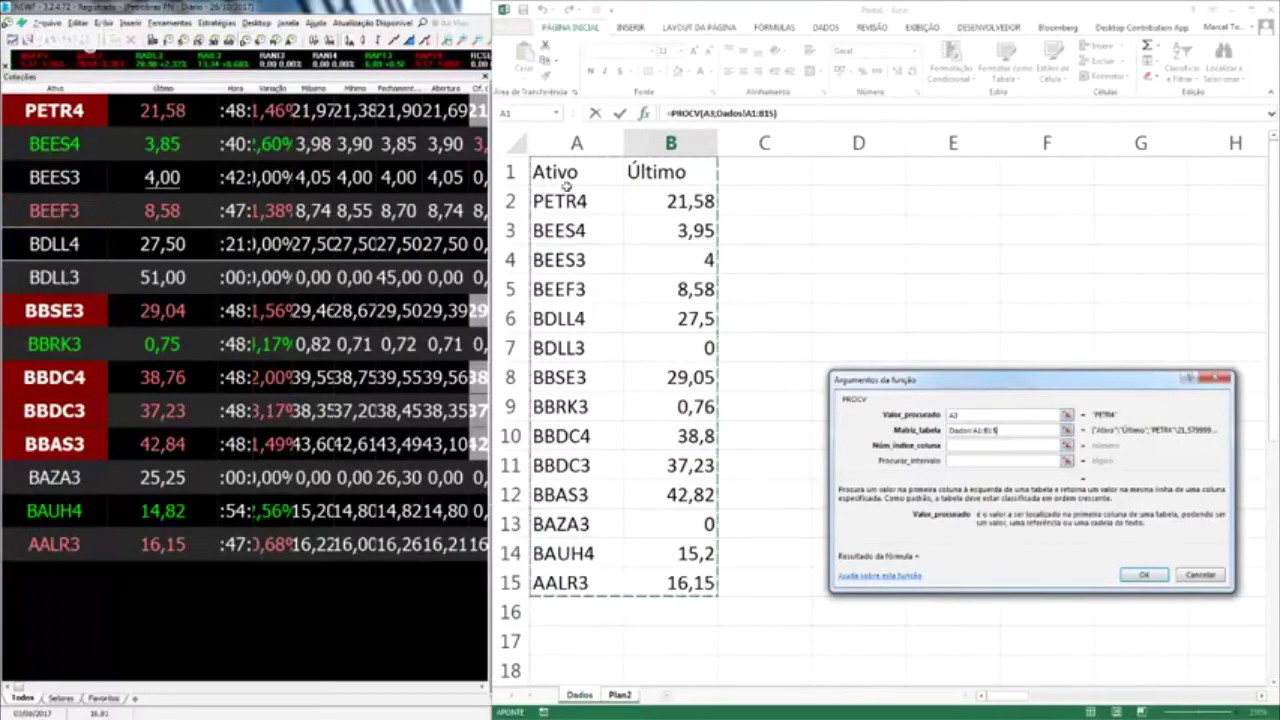
left_click_drag(576, 143, 621, 148)
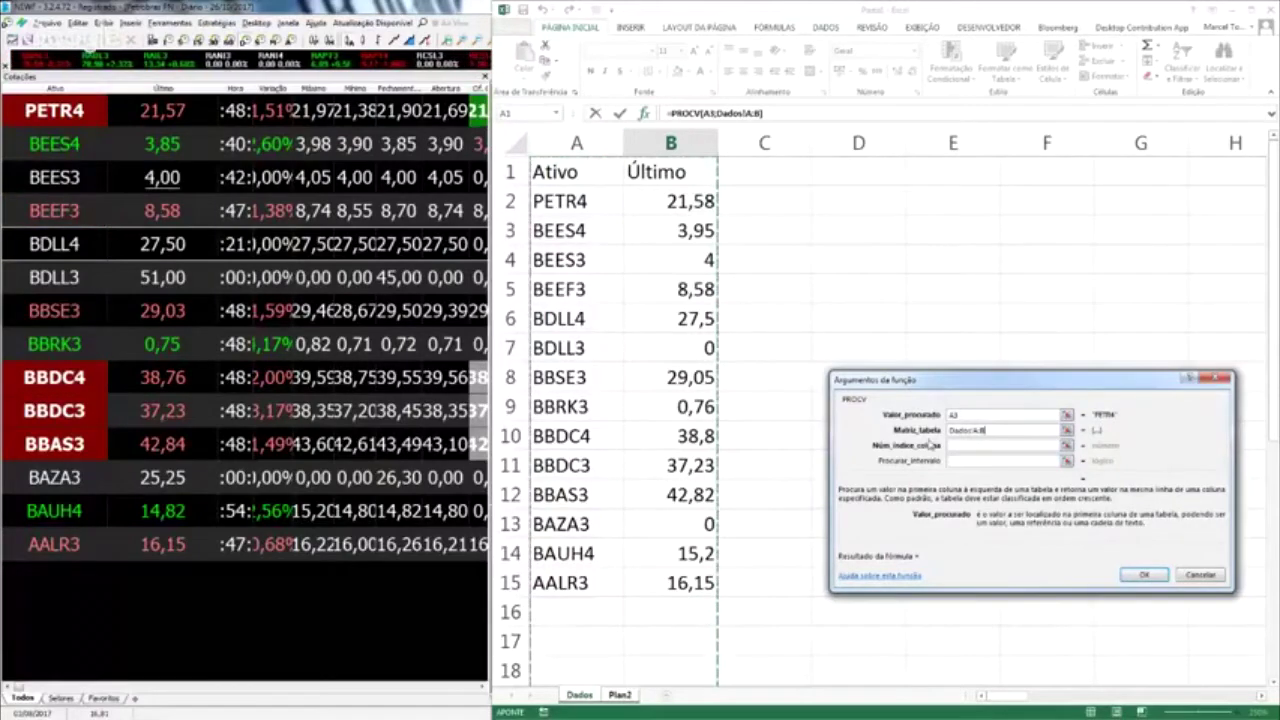
left_click(975, 447)
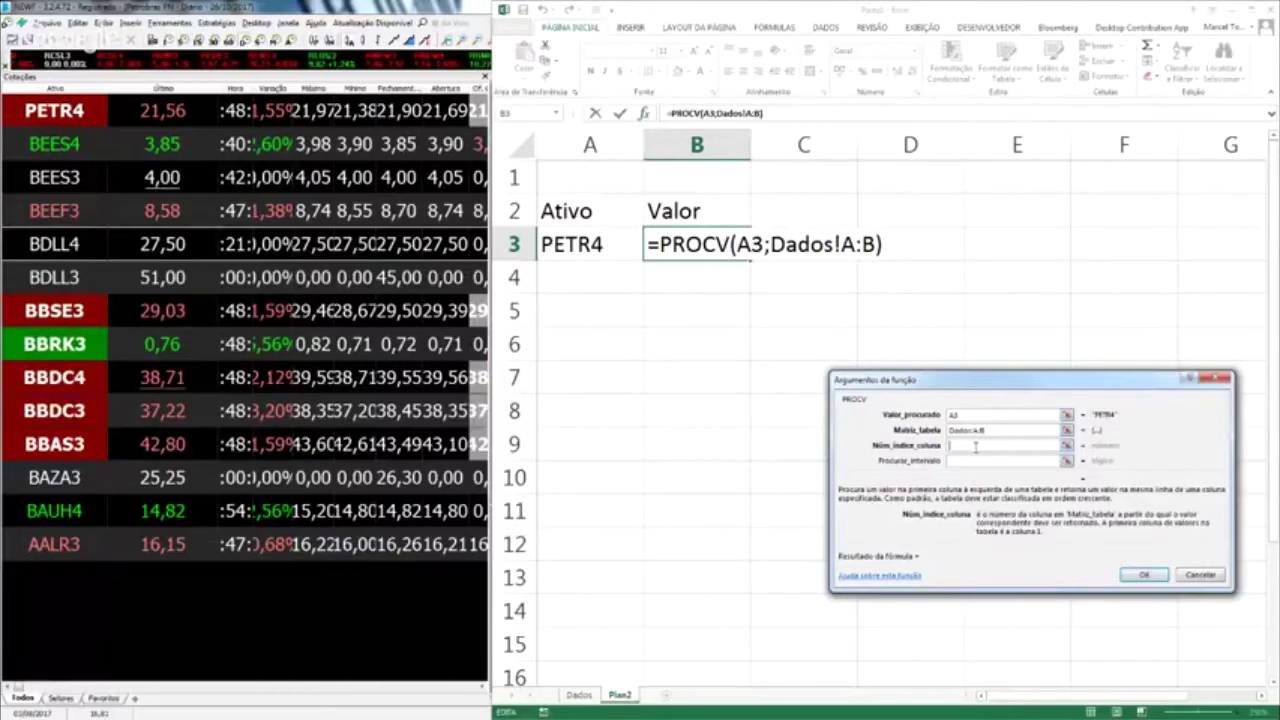
Complete the PROCV with column 2 and exact match 0, showing PETR4's price 21,56.
type("2")
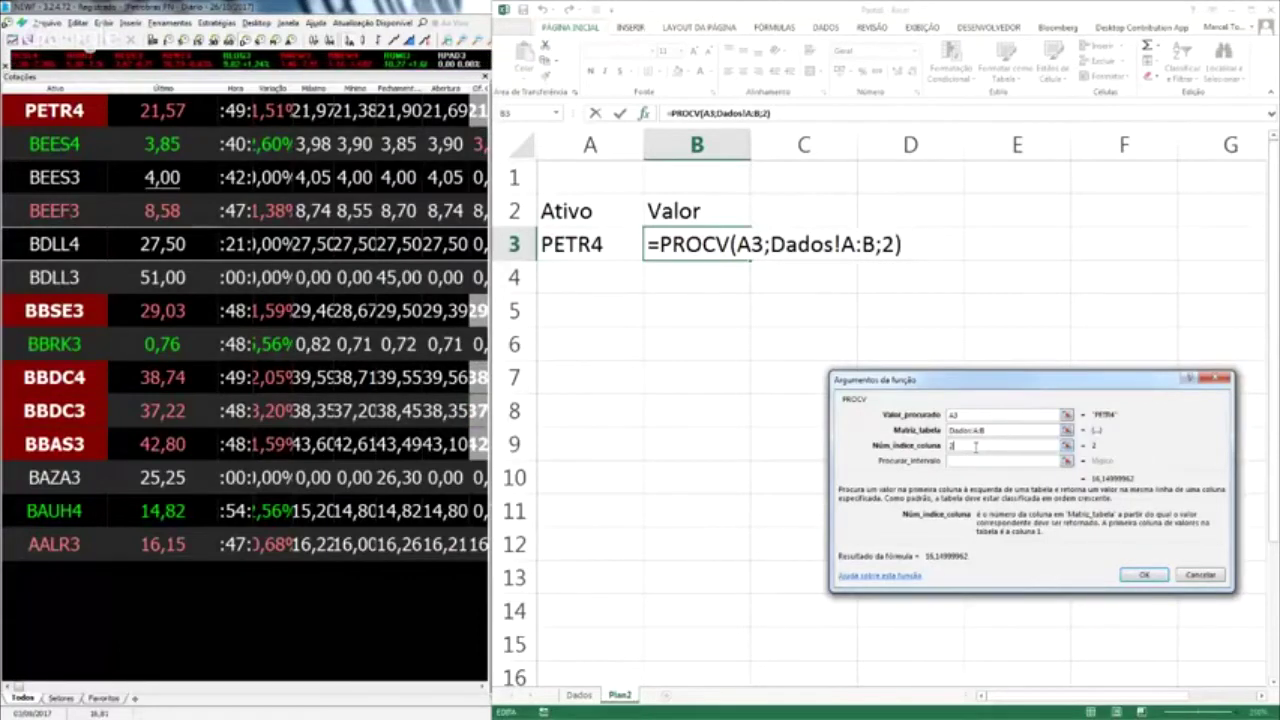
key("Tab")
type("0")
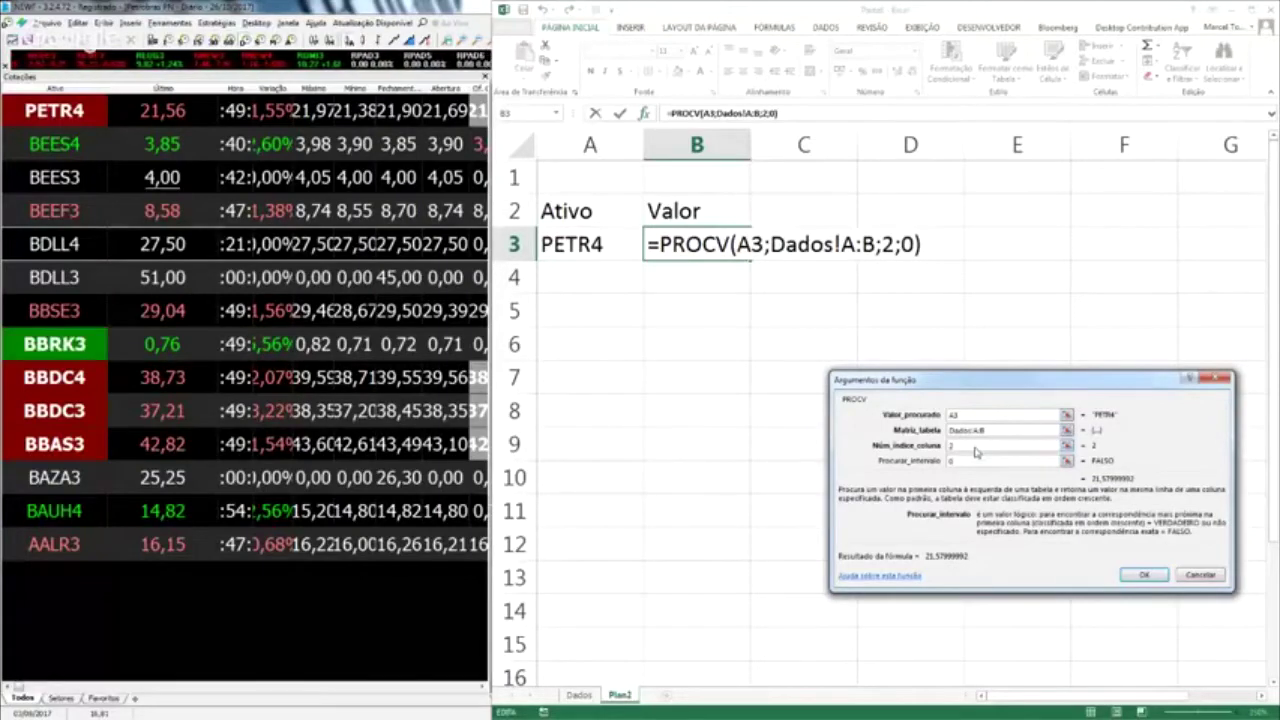
key("Return")
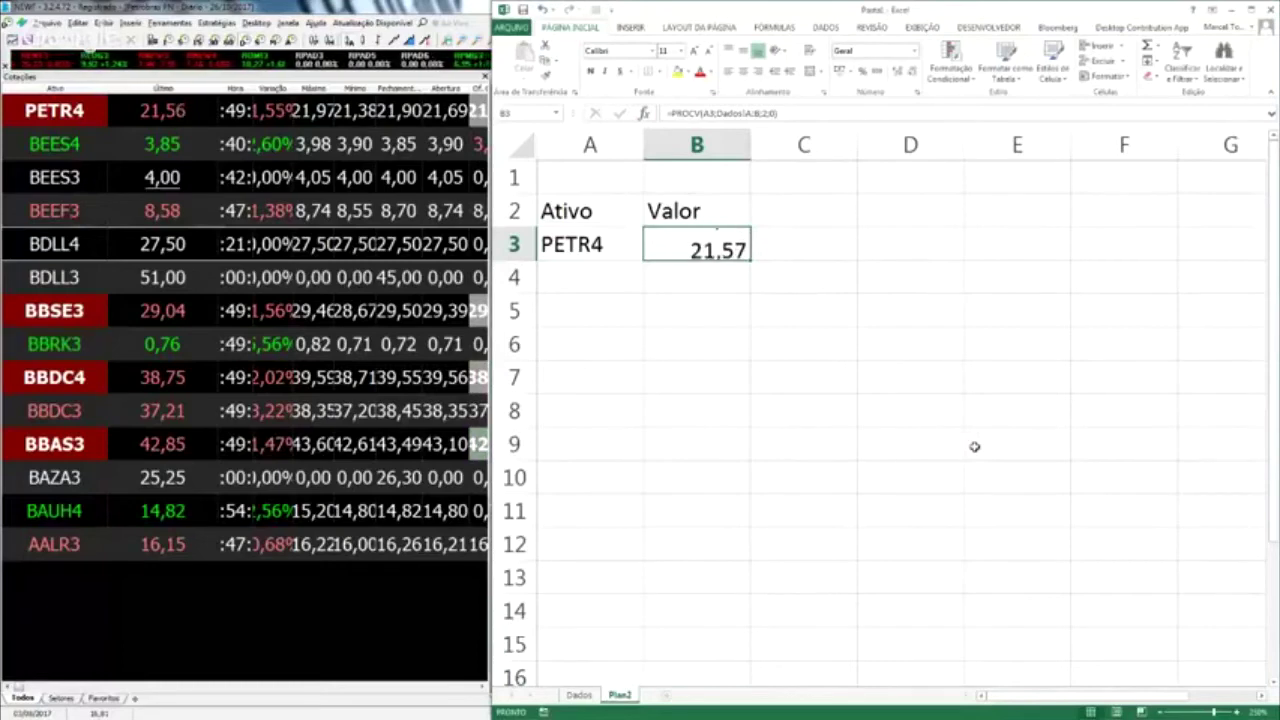
key("Left")
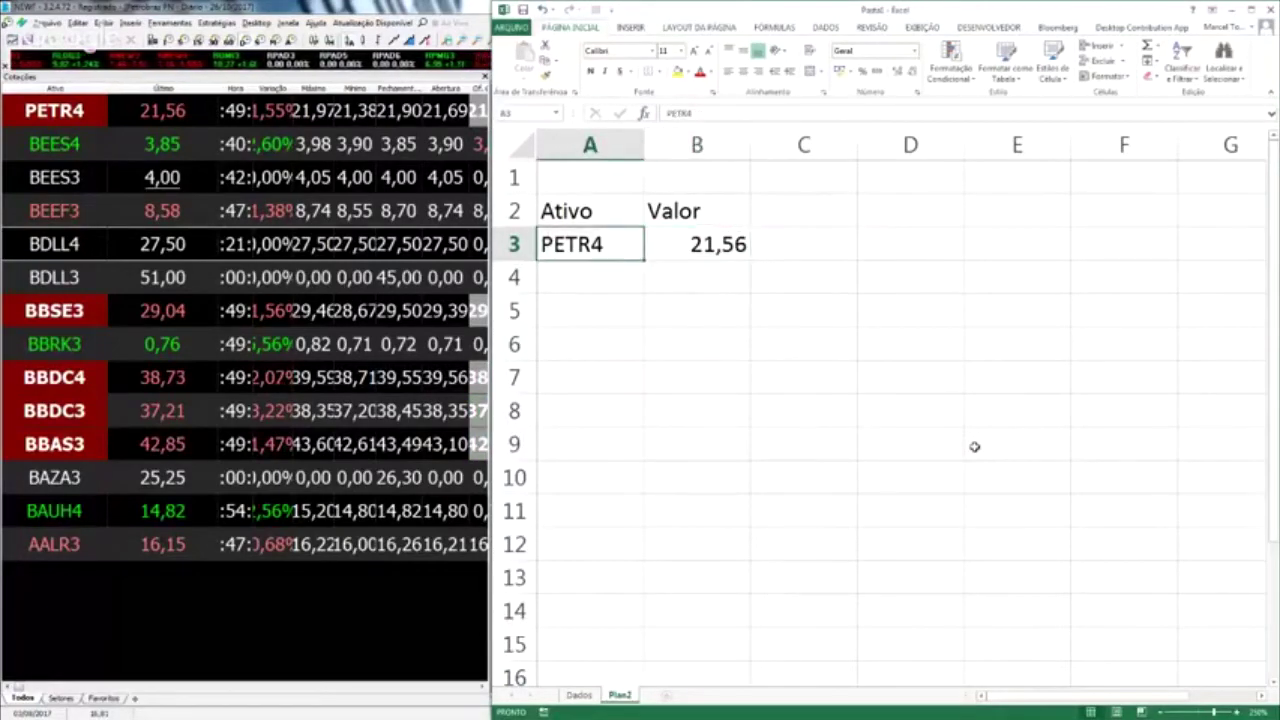
key("Right")
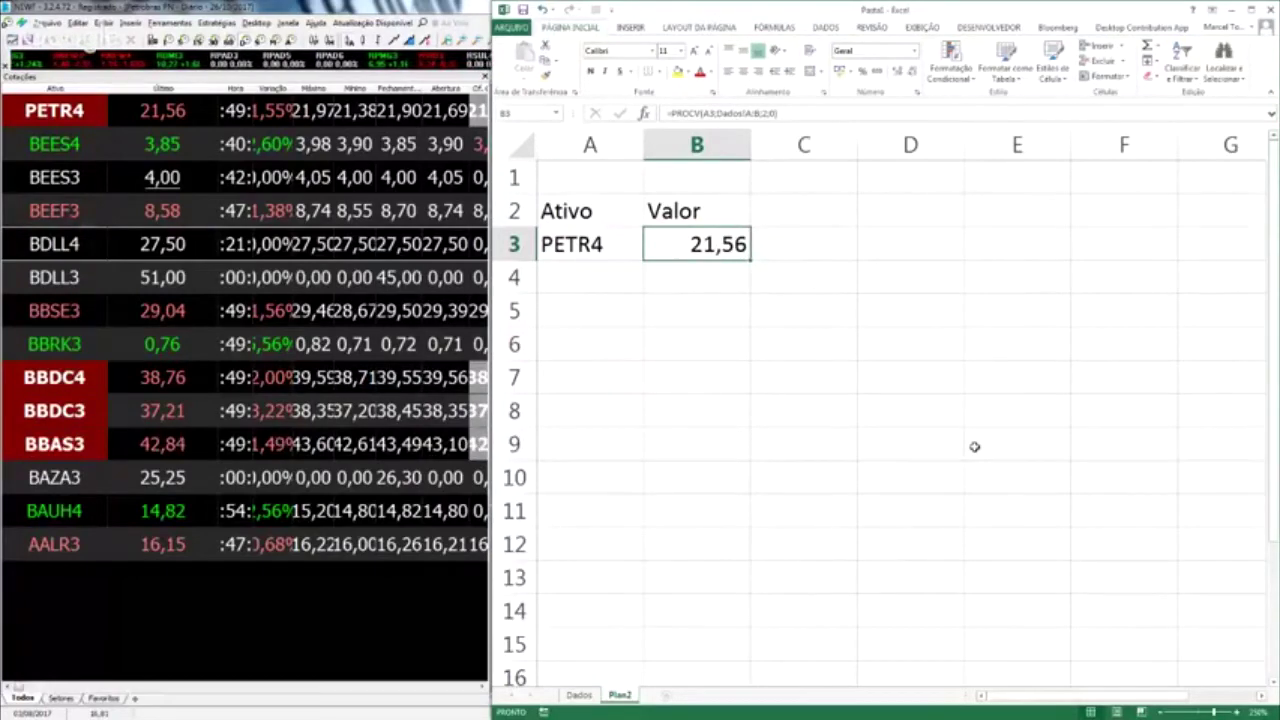
Change the asset in A3 to BBDC4.
key("Left")
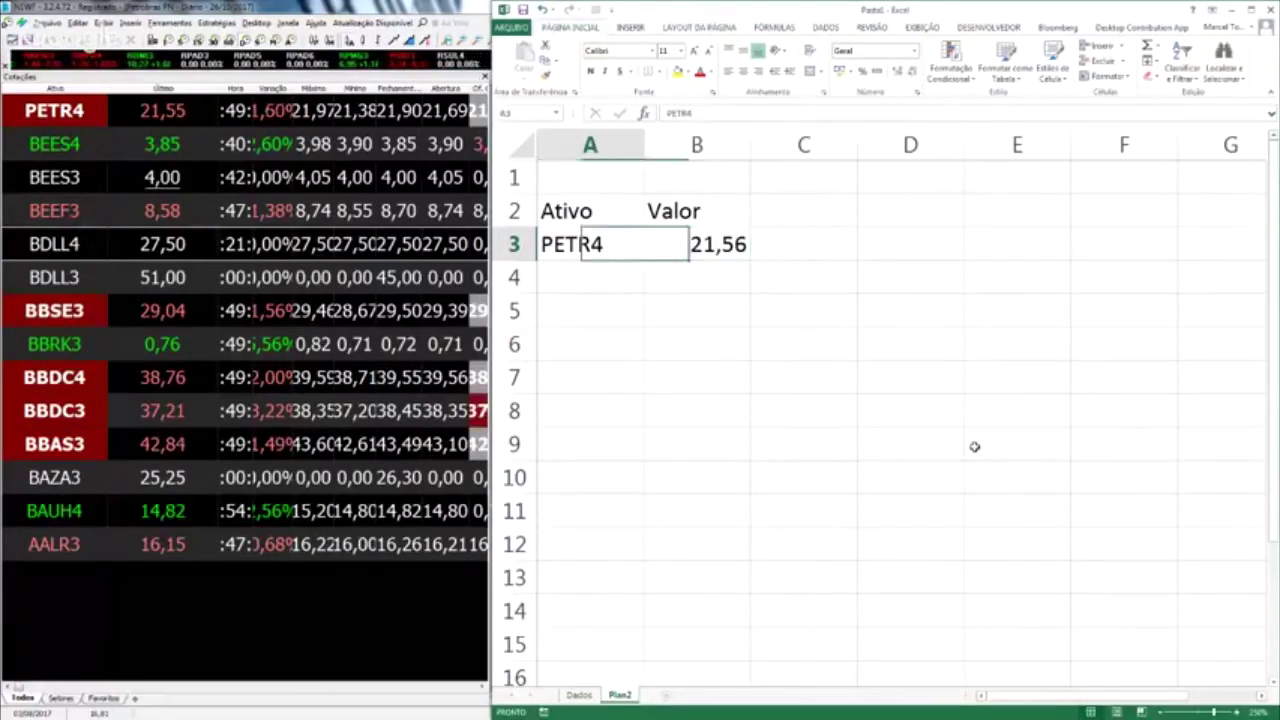
type("BBDC4")
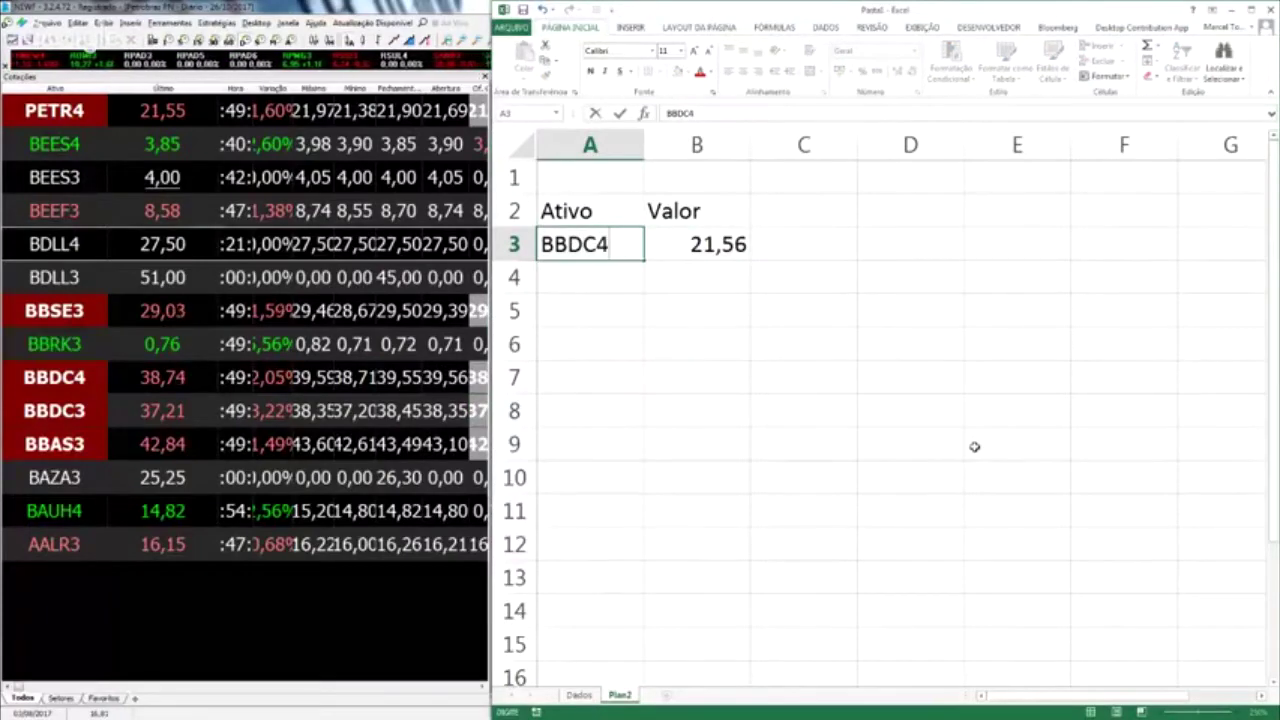
key("Return")
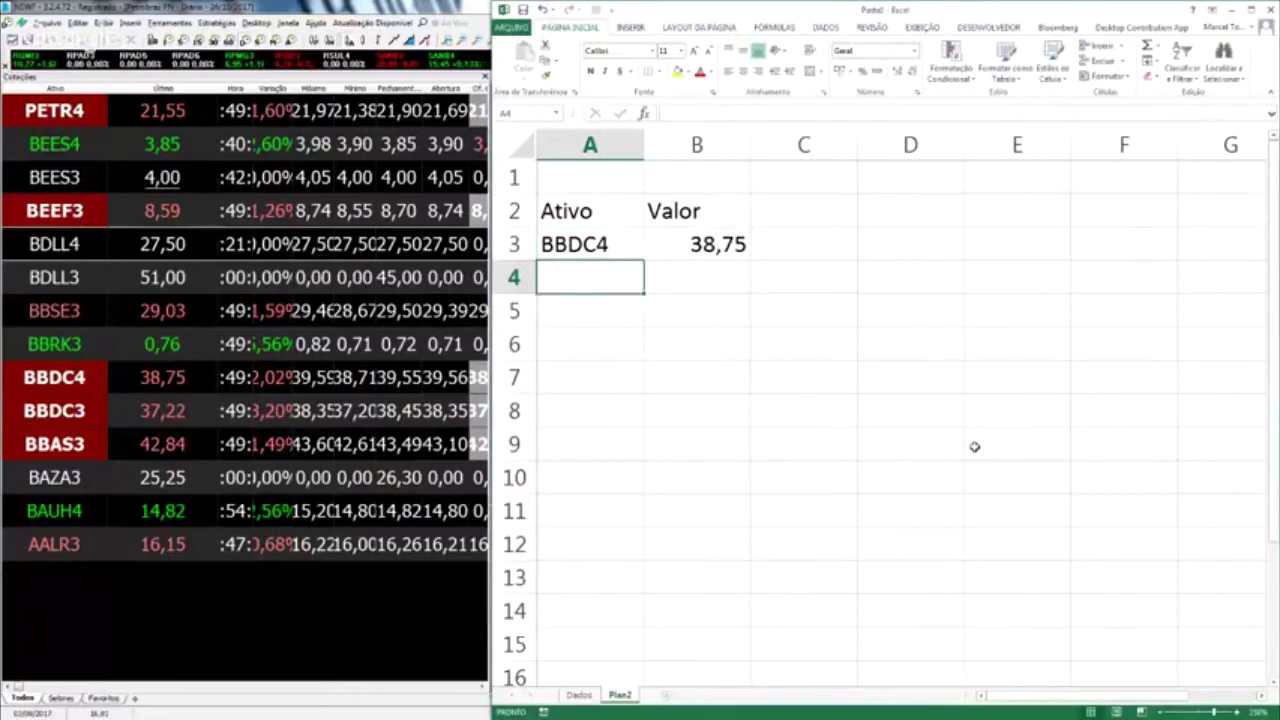
Check the asset codes and live quote links on the Dados sheet.
left_click(582, 695)
left_click(583, 470)
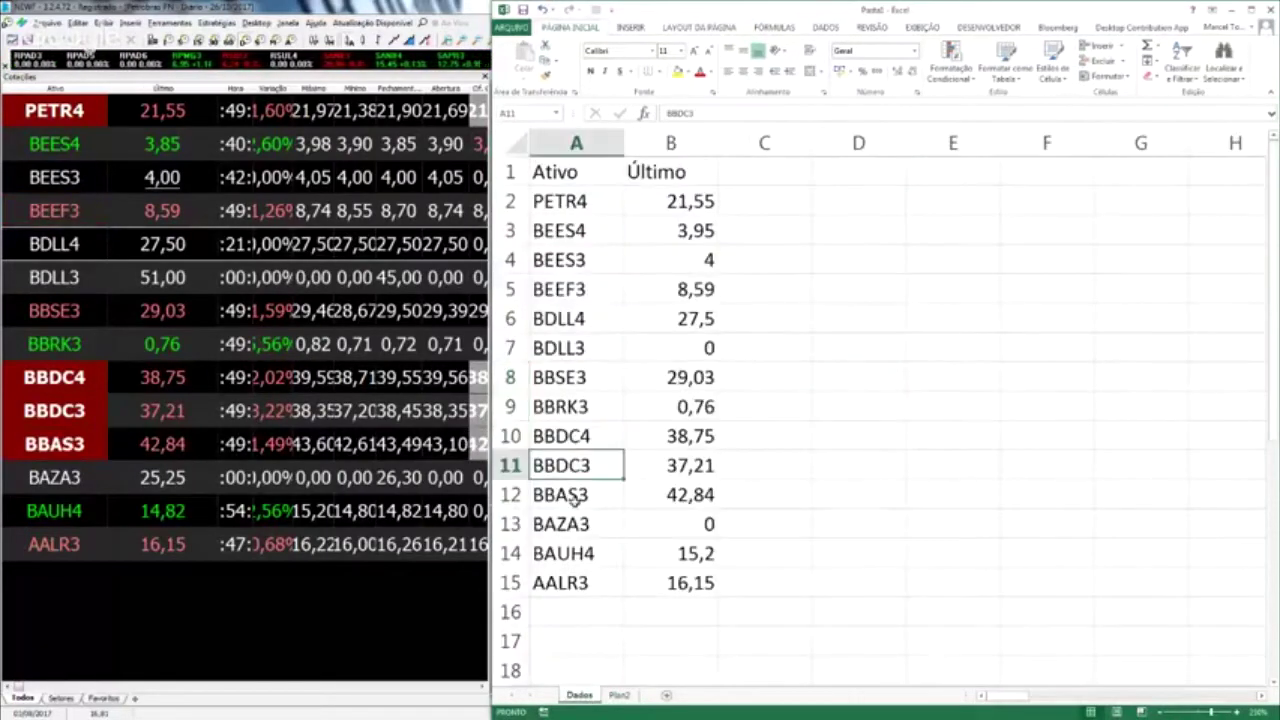
left_click_drag(560, 201, 563, 580)
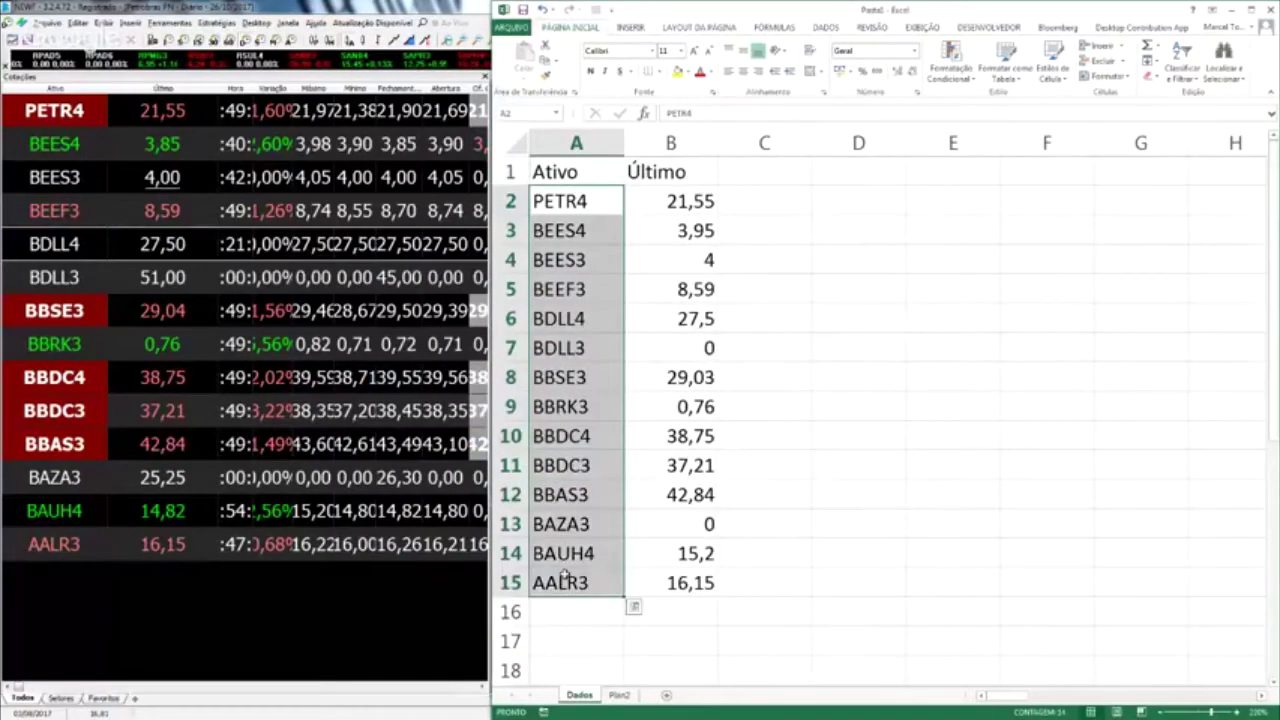
left_click(686, 491)
left_click(619, 694)
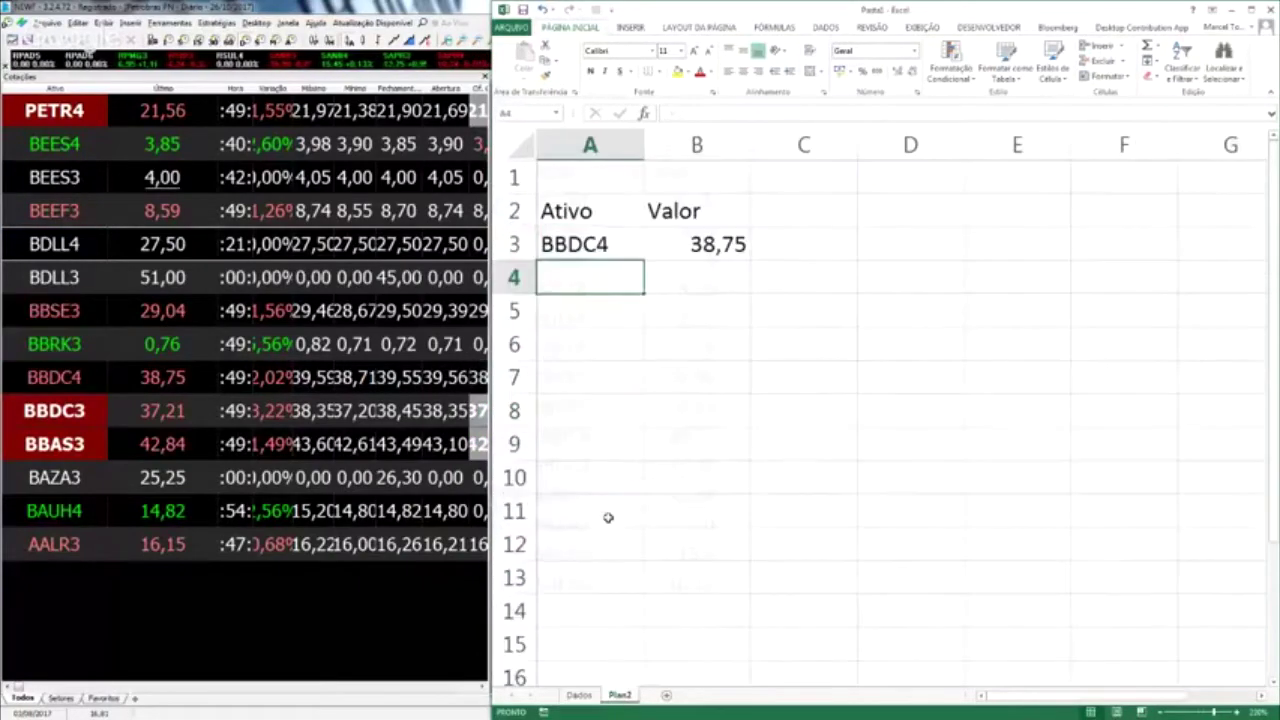
Try ITUB4 in A3 (#N/D), restore BBDC4 for 38,75, and center the ticker.
left_click(585, 250)
type("ITUB4")
key("Return")
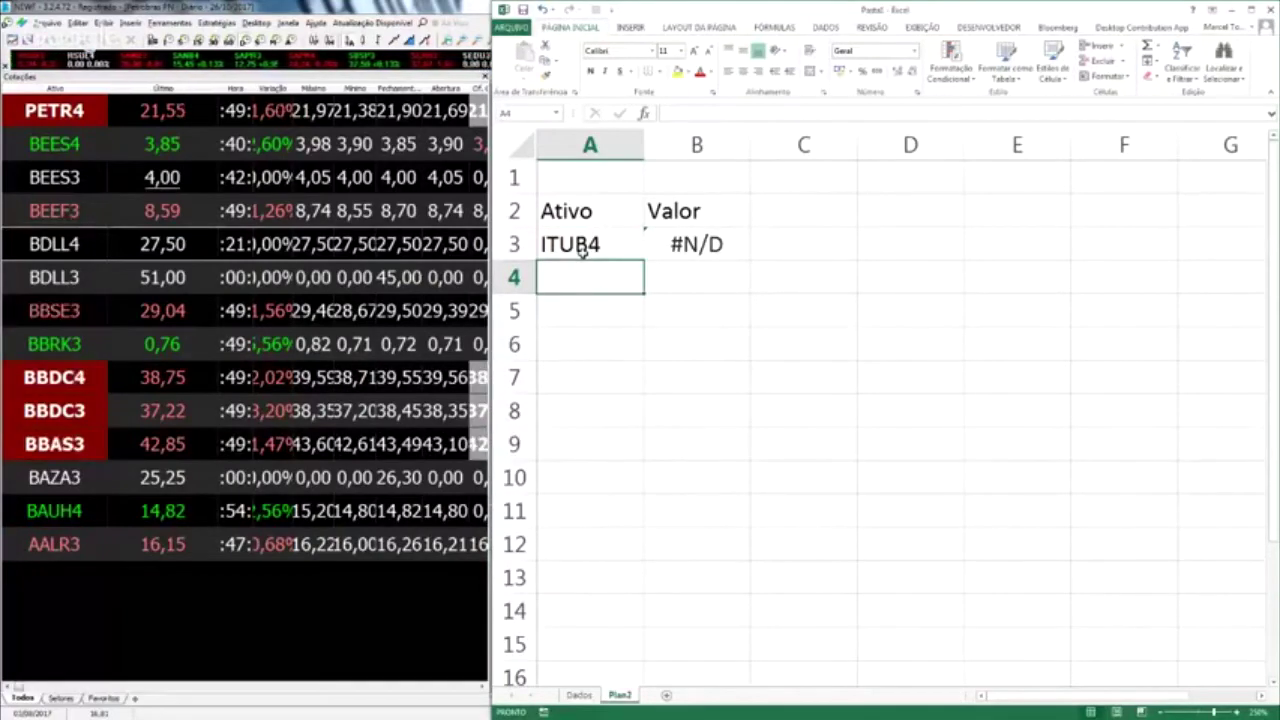
left_click(583, 250)
type("BBDC")
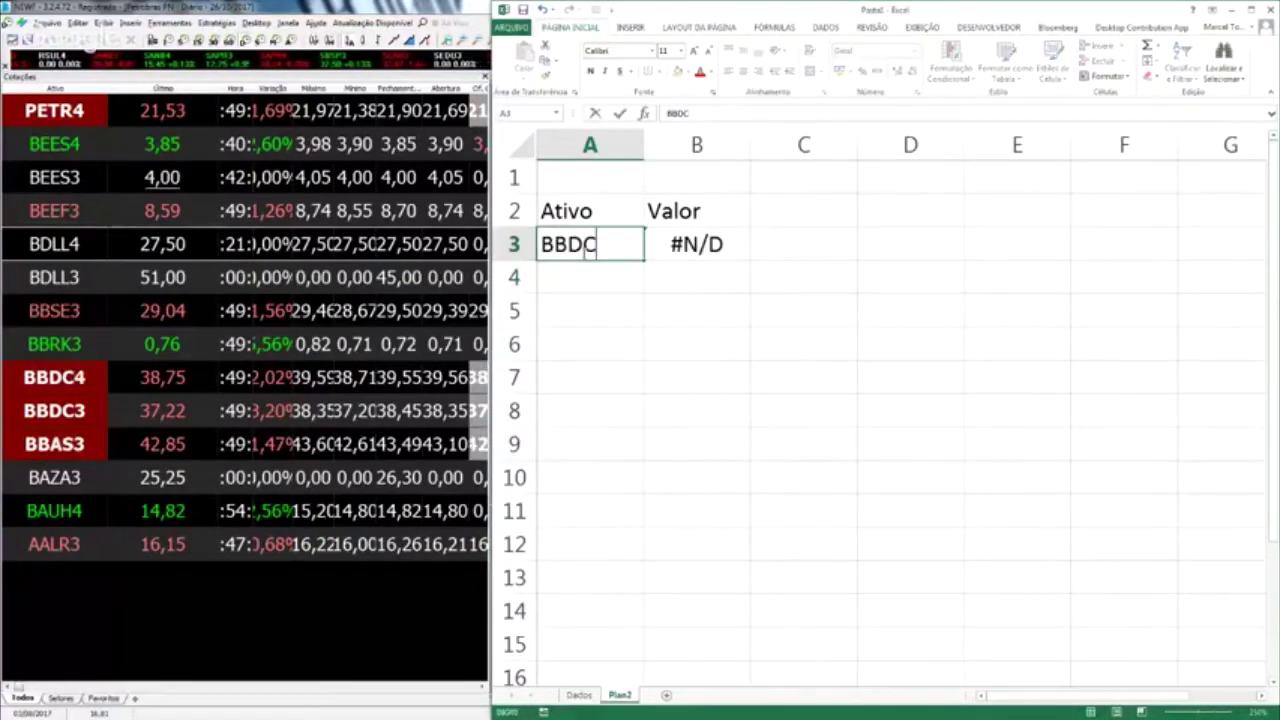
type("4")
key("Return")
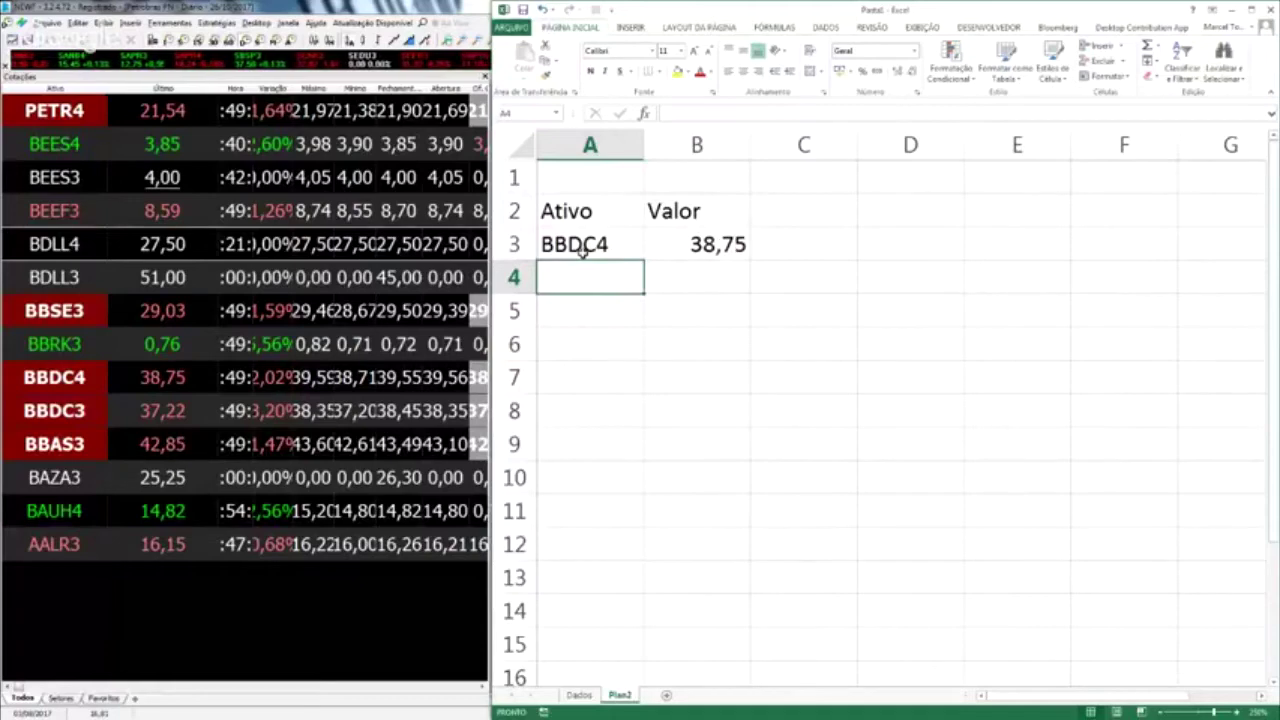
left_click(583, 250)
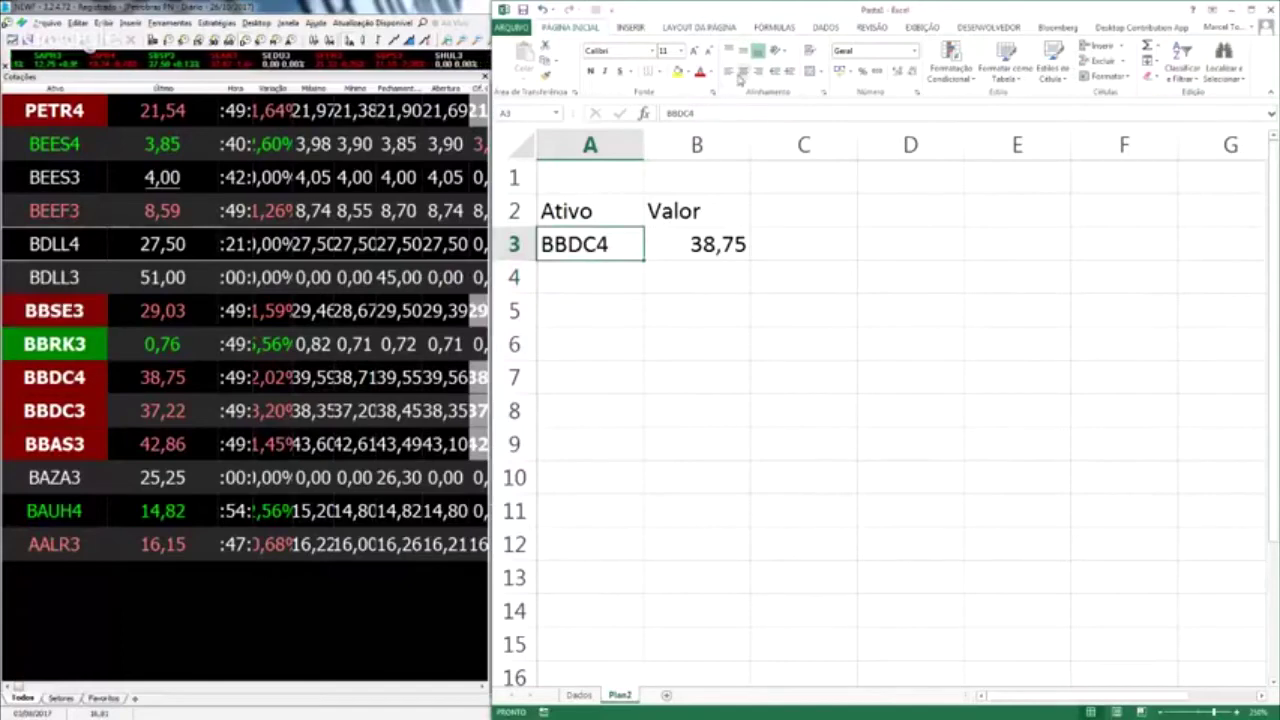
left_click(766, 345)
Enter the ticker PERT4 in the Ativo cell A3.
left_click(576, 250)
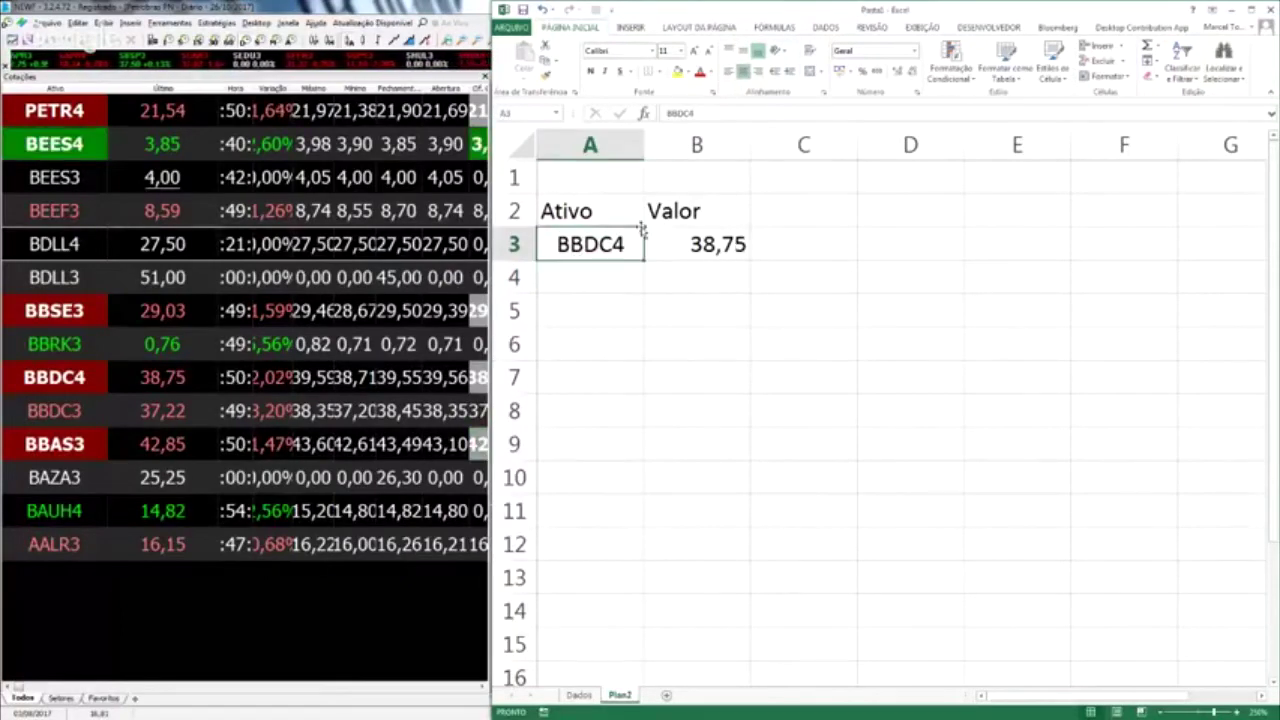
type("PET")
key("BackSpace")
type("R")
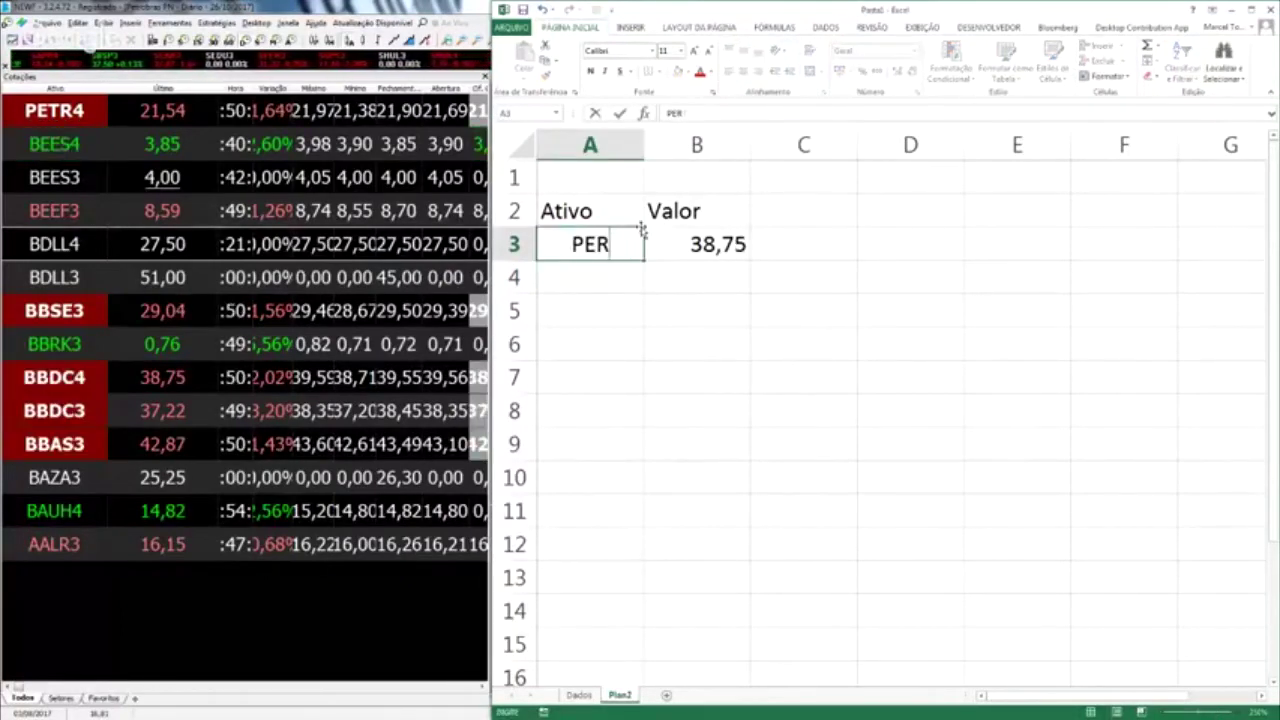
type("T")
key("ctrl+Return")
type("4")
key("BackSpace")
type("PERT4")
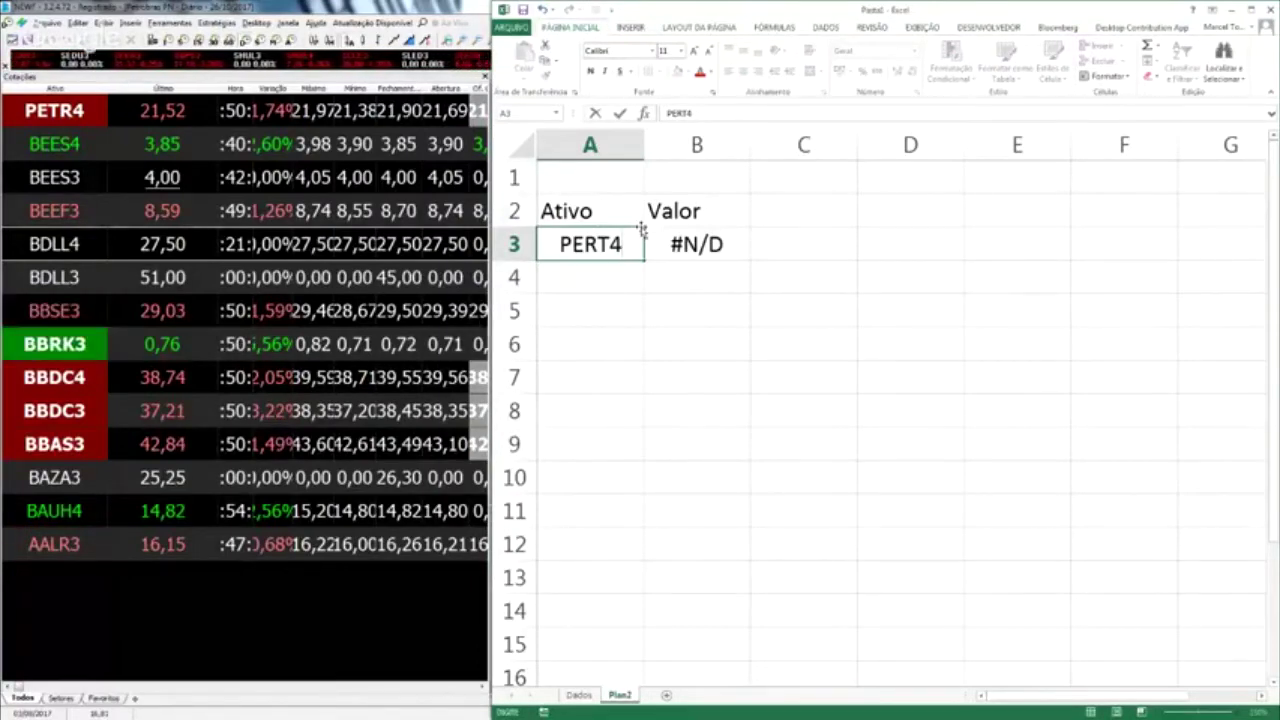
key("Return")
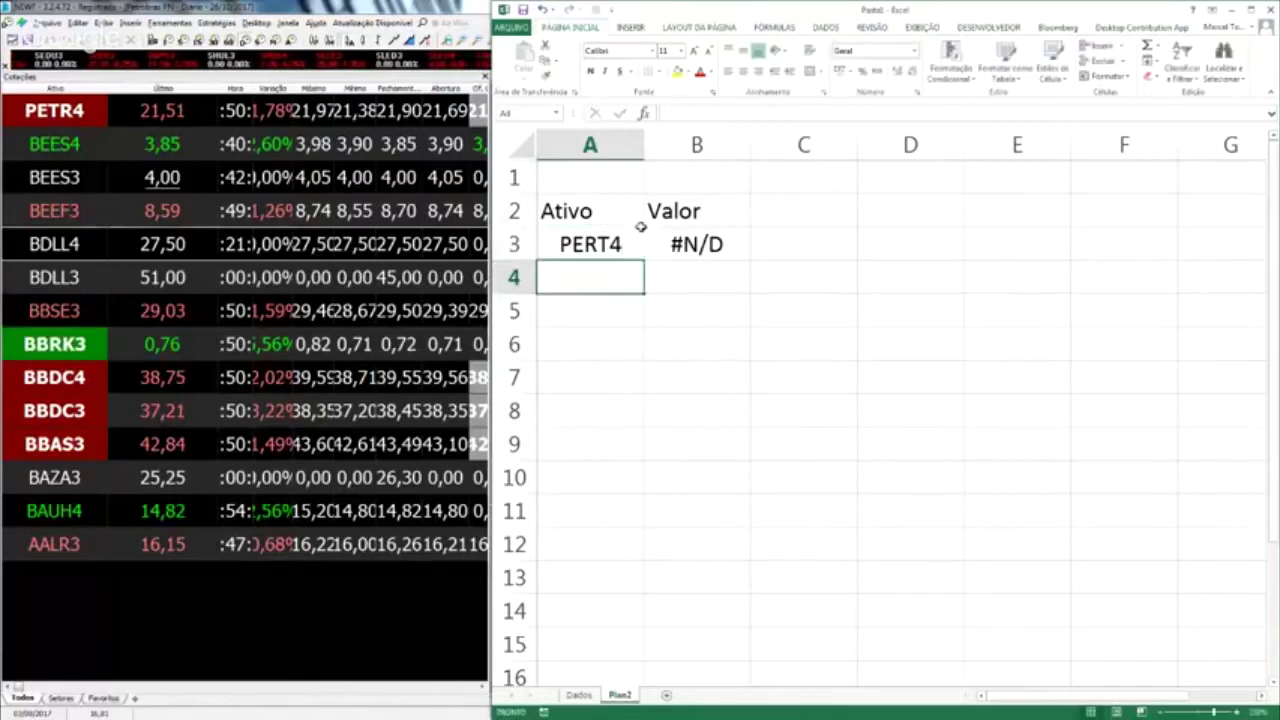
Center the contents of the Ativo/Valor table A2:B3.
key("Up")
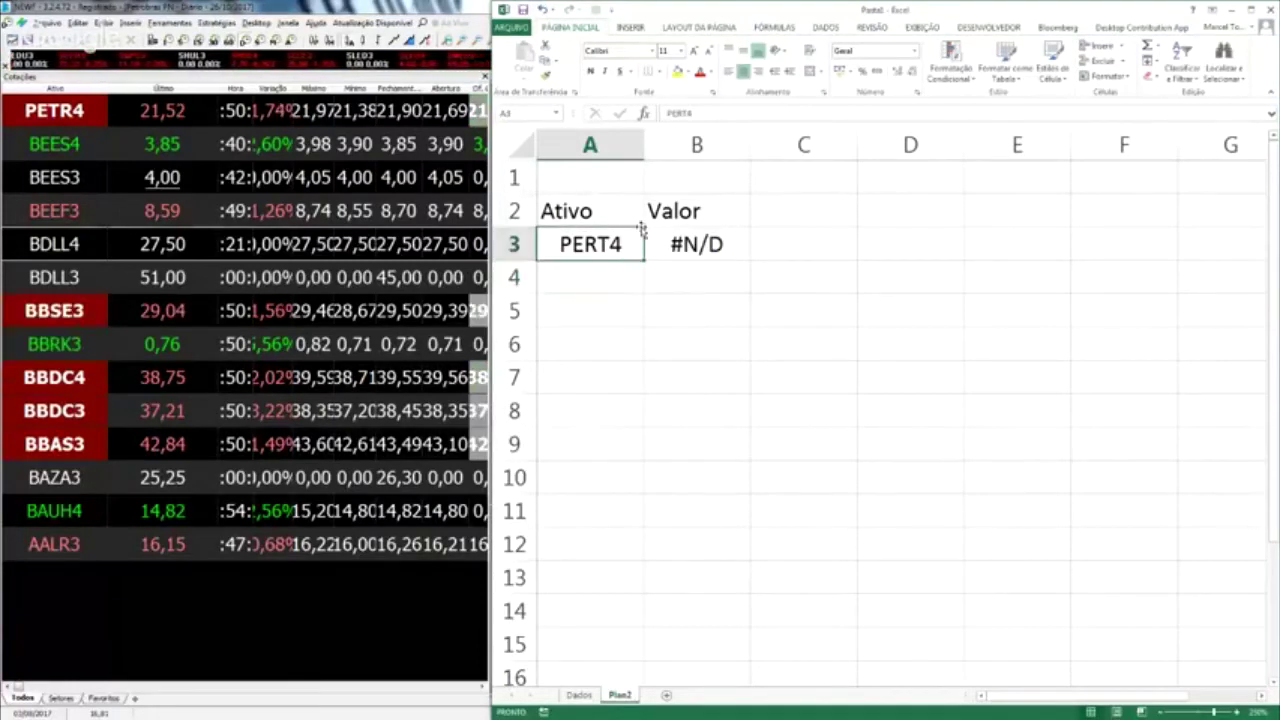
key("Up")
key("shift+Right")
key("shift+Down")
left_click(743, 71)
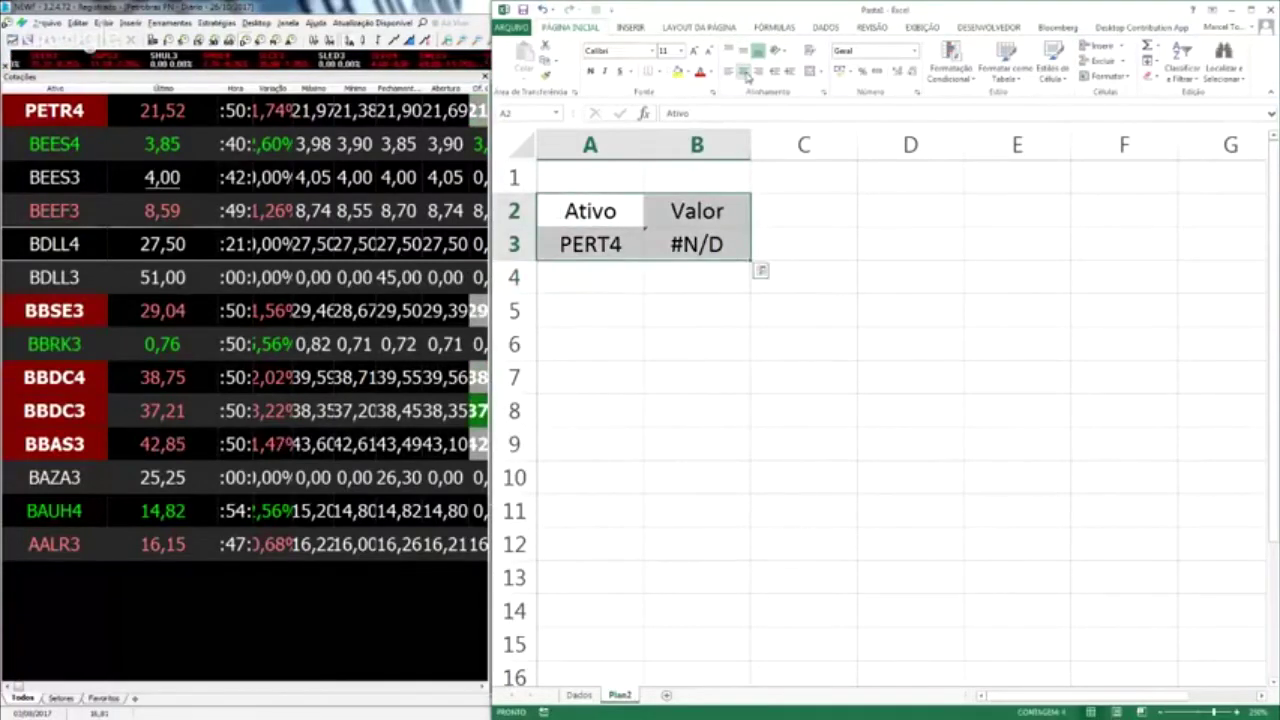
left_click(590, 443)
Replace A3 with PETR4 so Valor shows 21,51, then clear A3 so Valor shows #N/D.
left_click(611, 245)
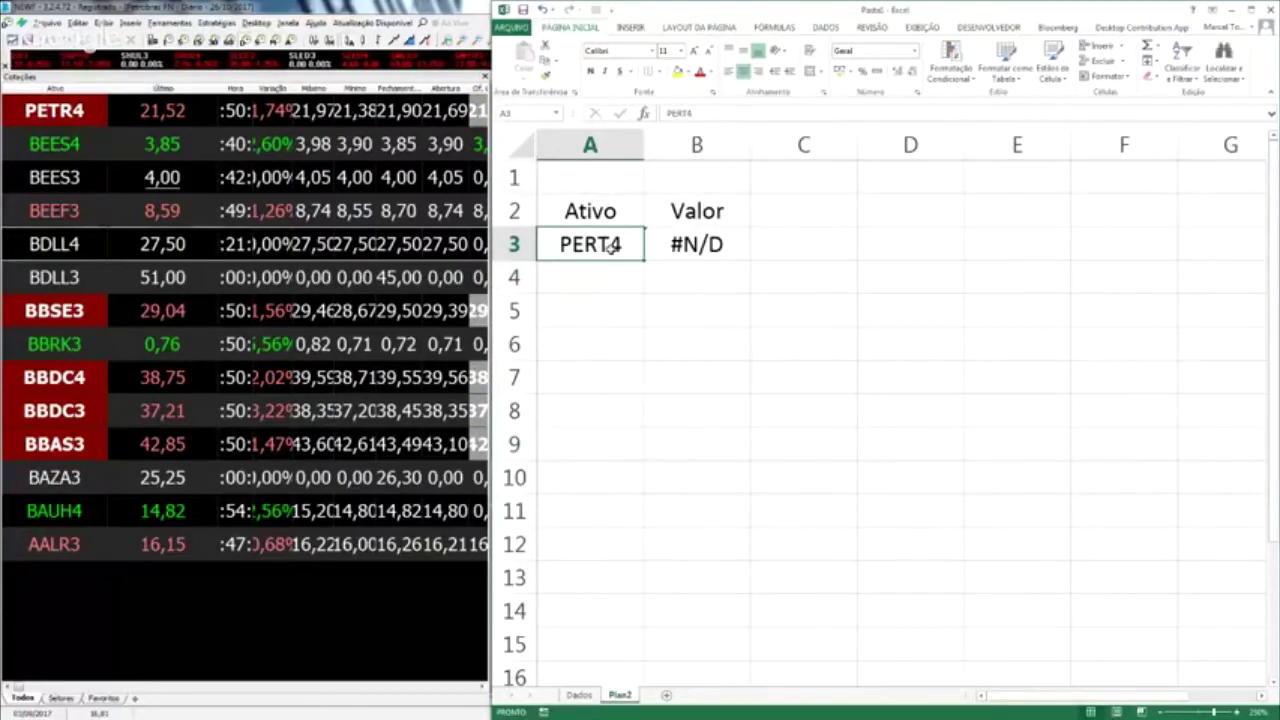
key("Delete")
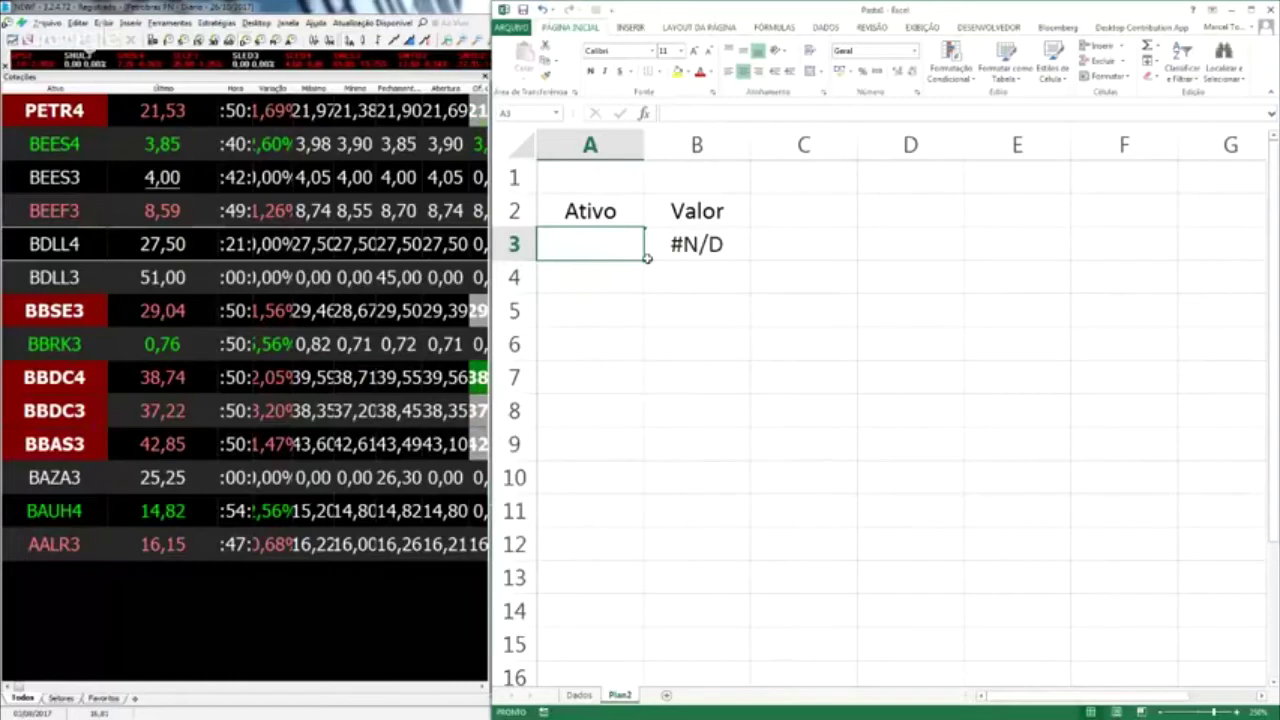
type("PETR4")
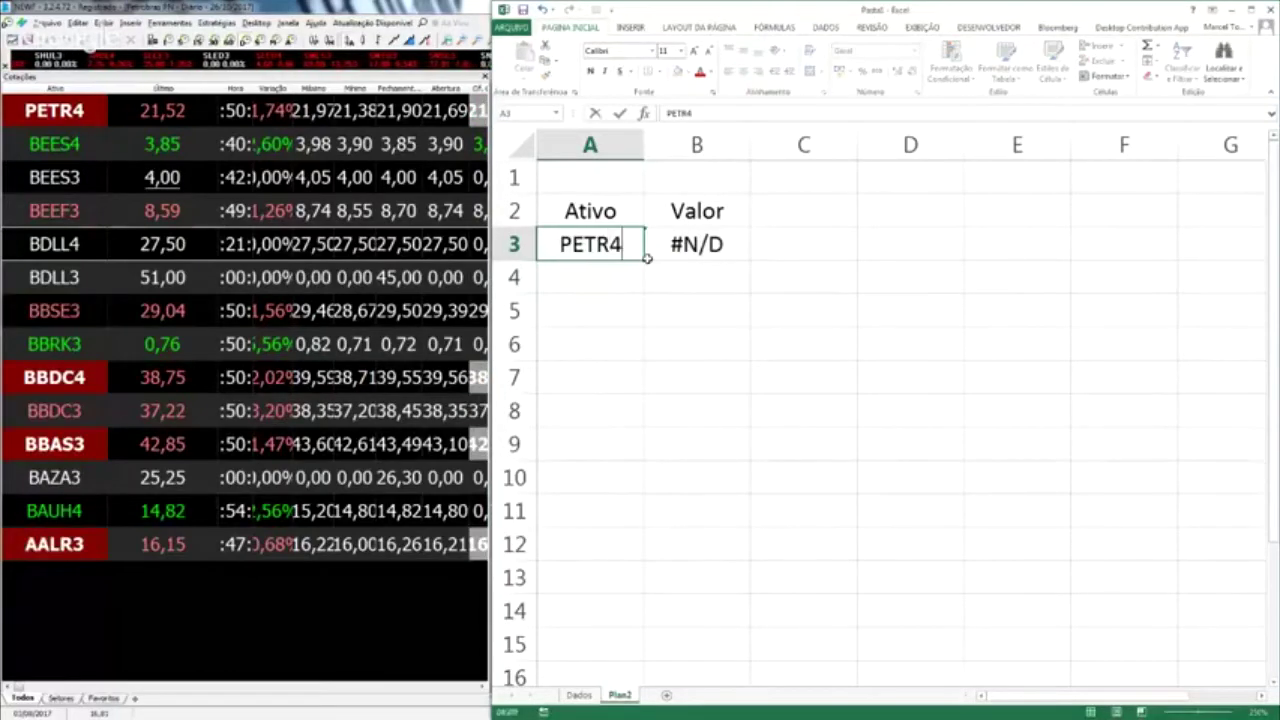
key("Return")
key("Up")
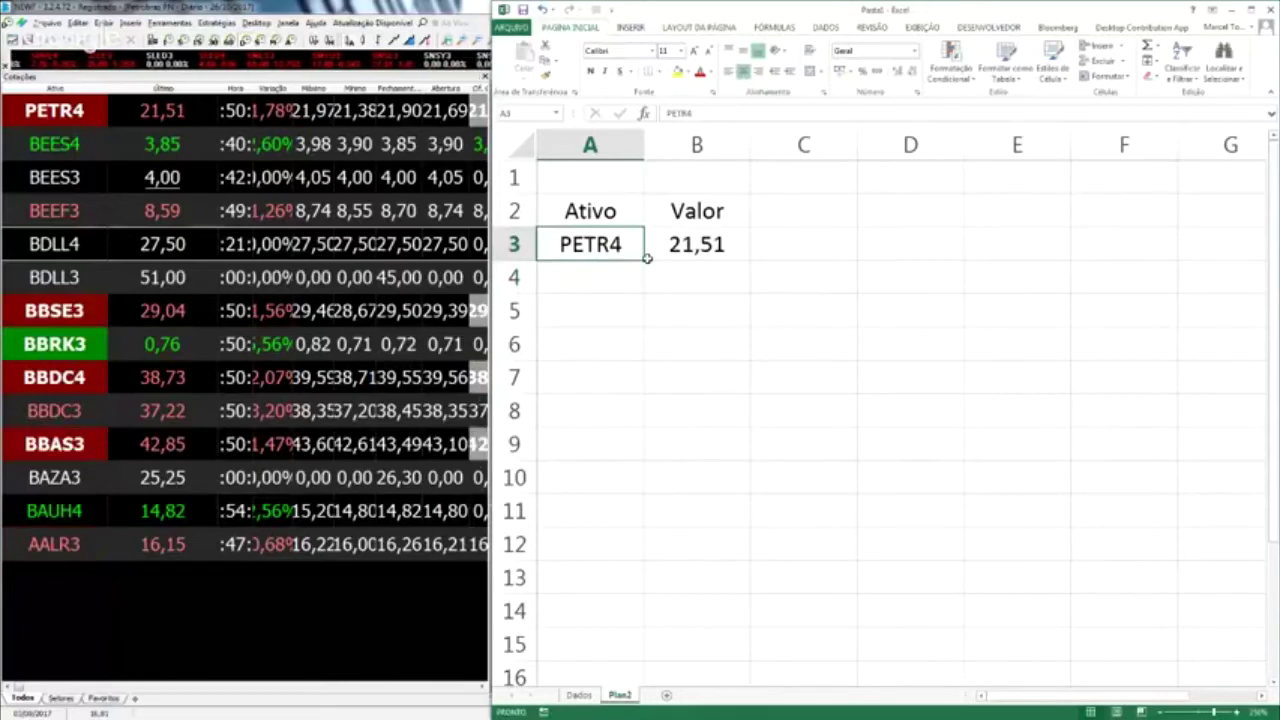
key("Delete")
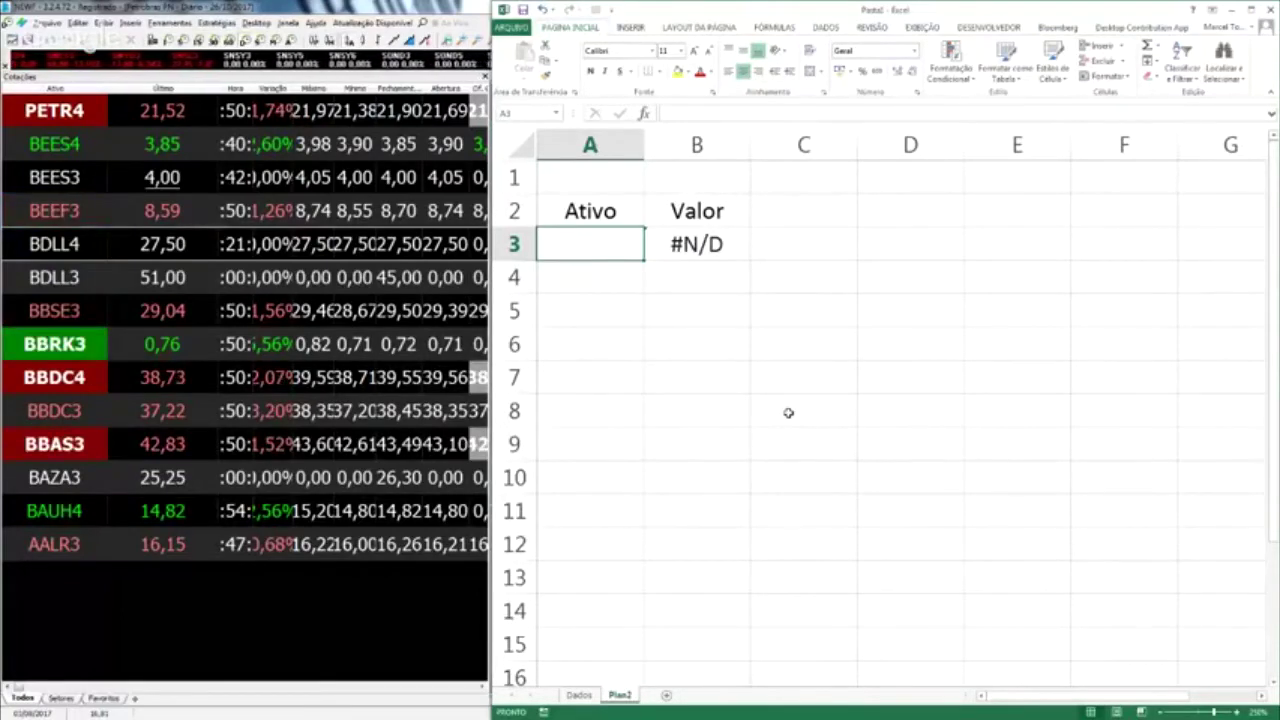
left_click(823, 30)
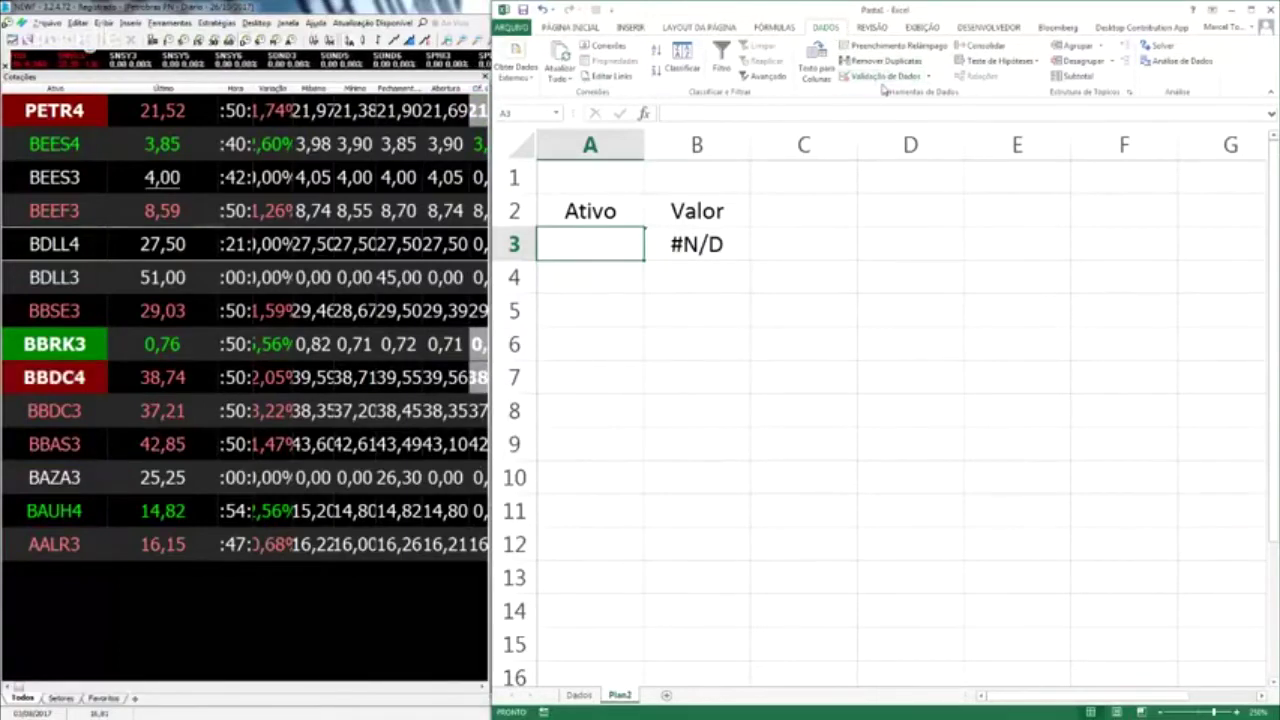
Give A3 List data validation with source =Dados!$A$2:$A$15.
left_click(880, 76)
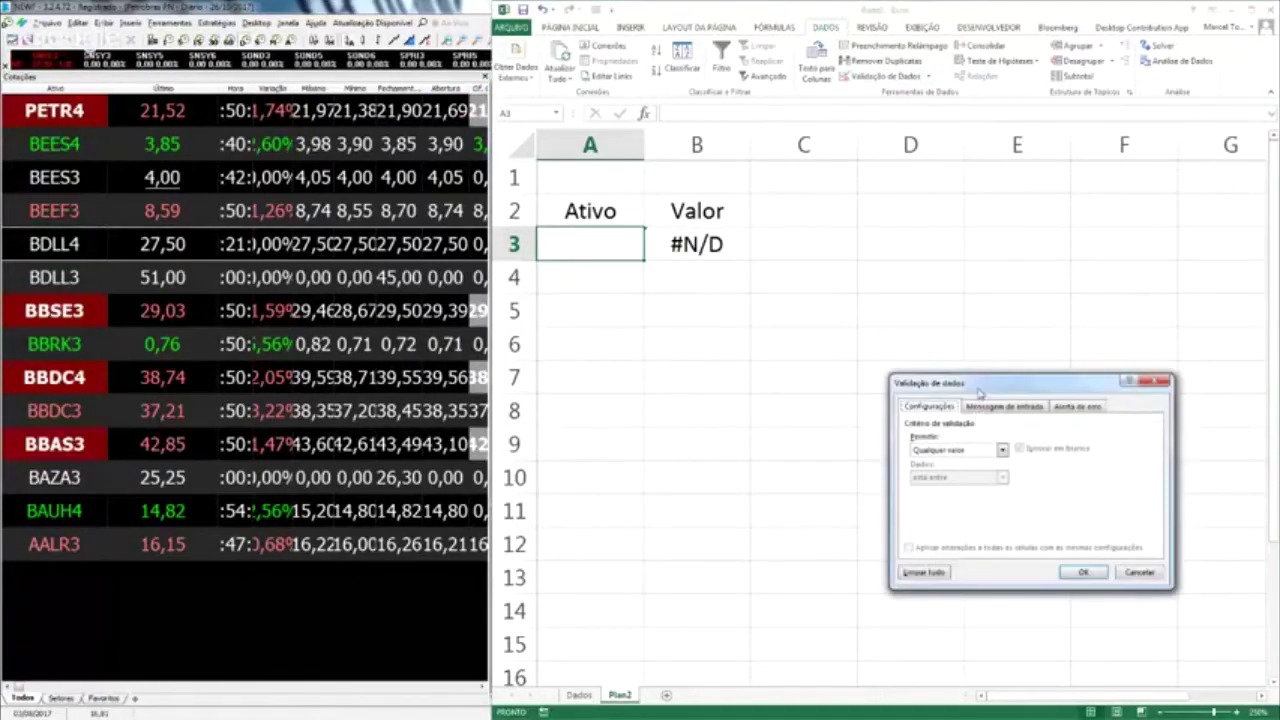
left_click_drag(1000, 384, 745, 174)
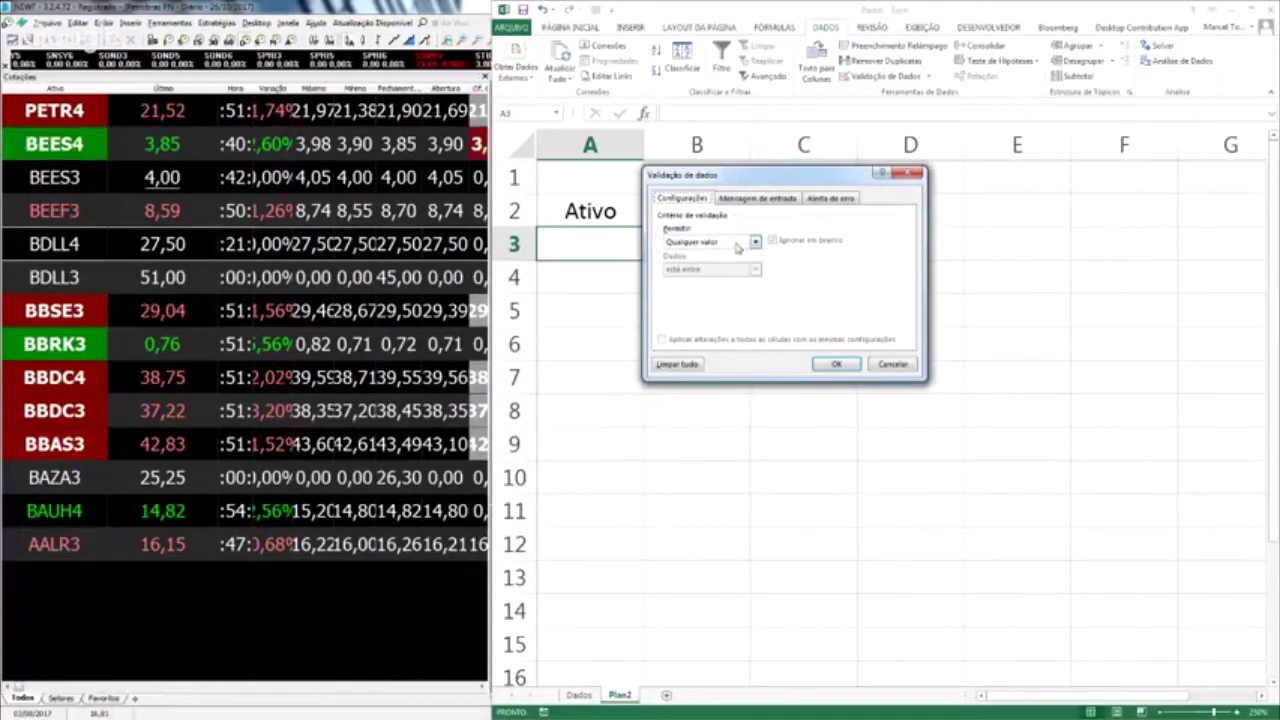
left_click(737, 248)
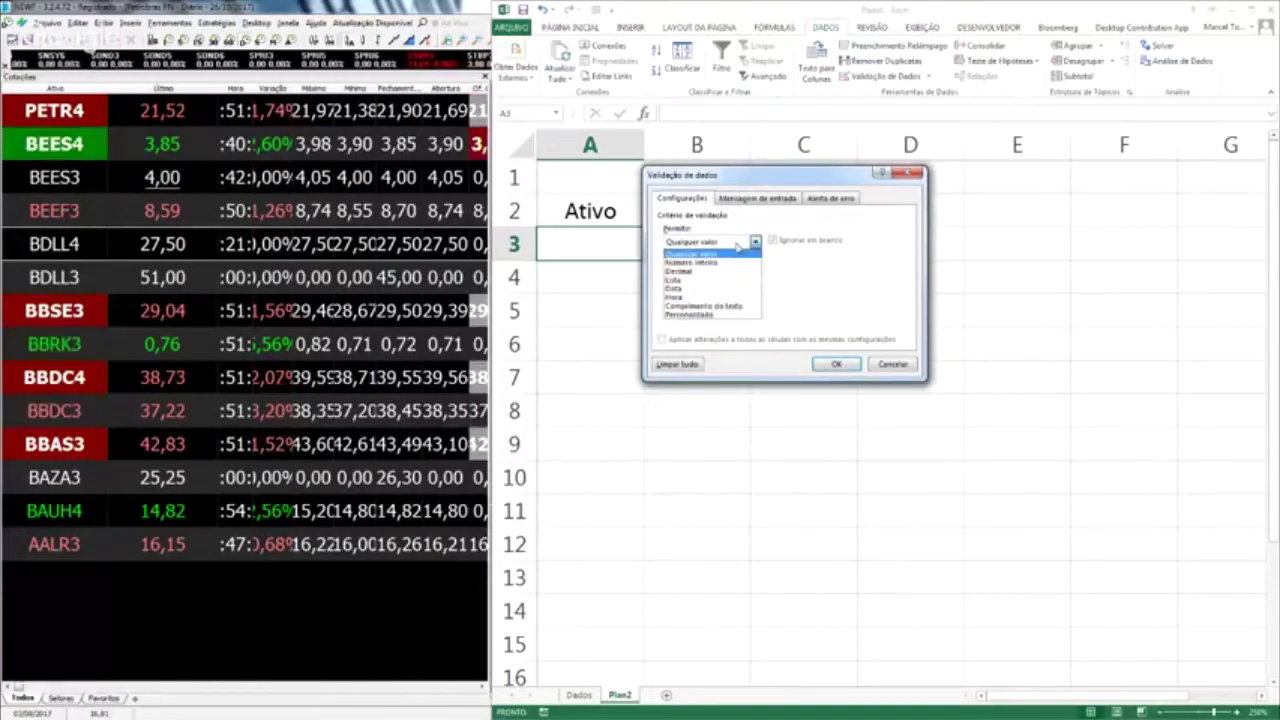
left_click(695, 279)
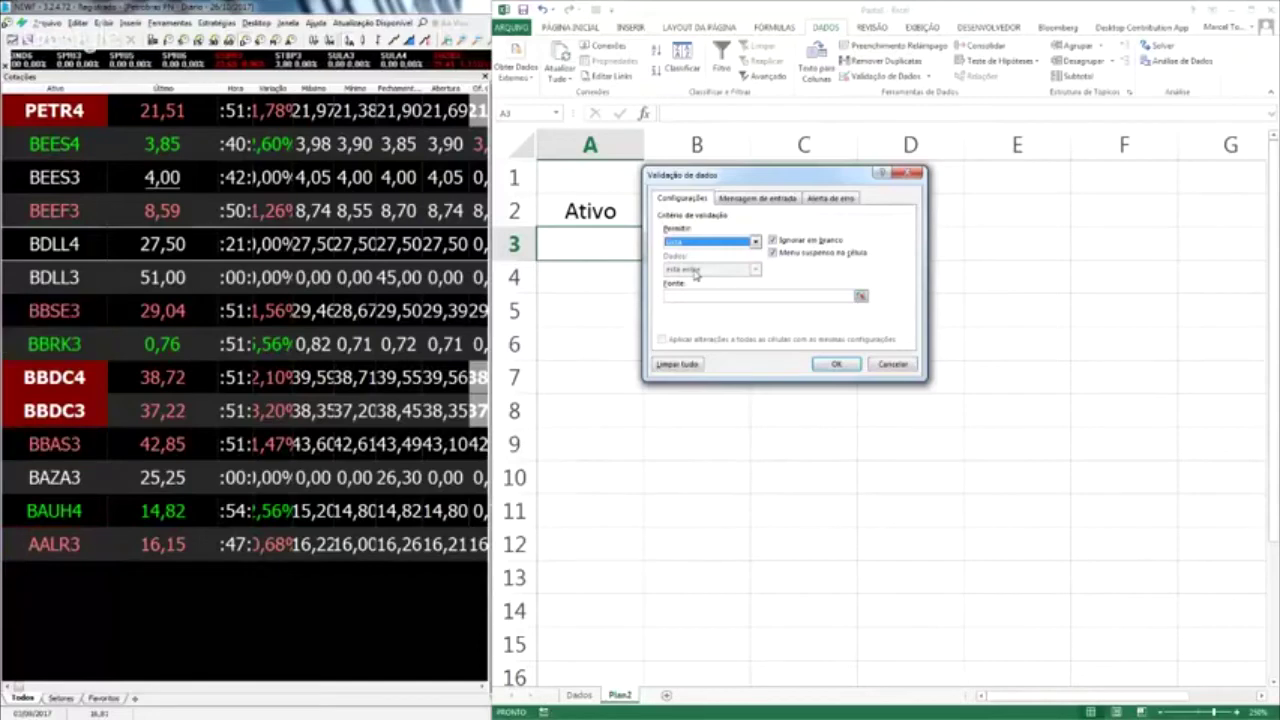
left_click(860, 296)
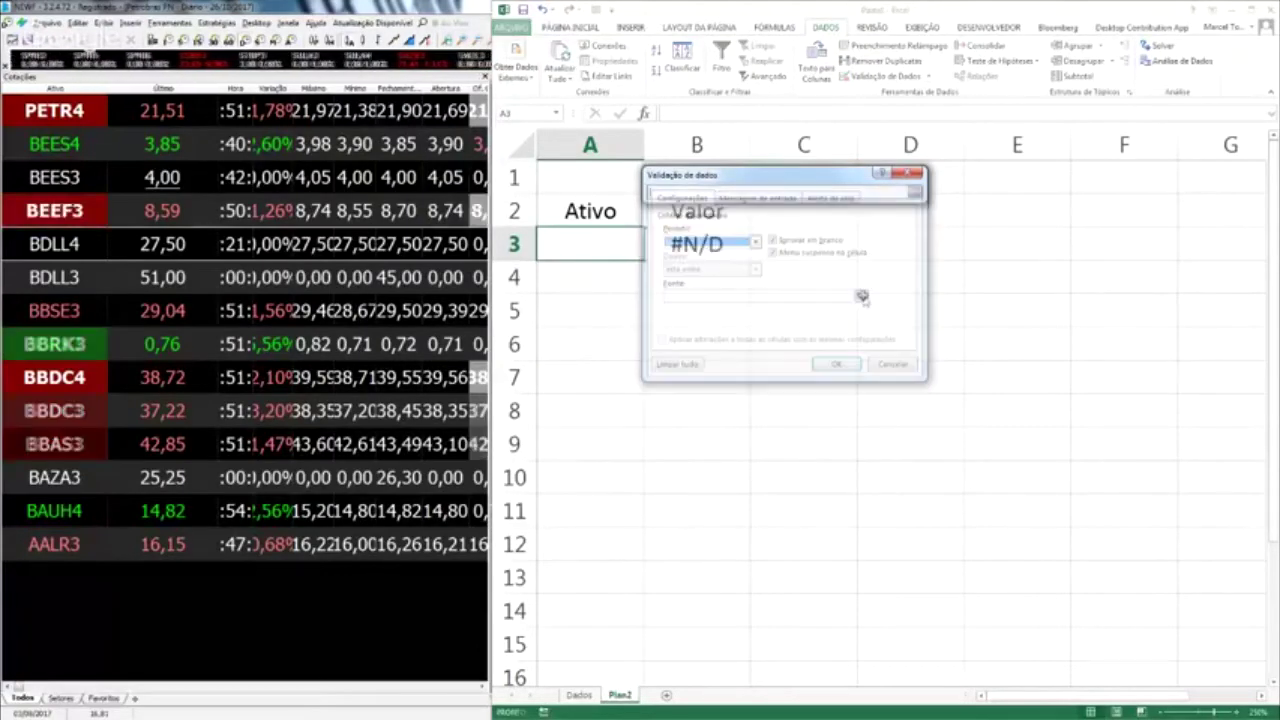
left_click(580, 695)
left_click(565, 201)
type(":$A$15")
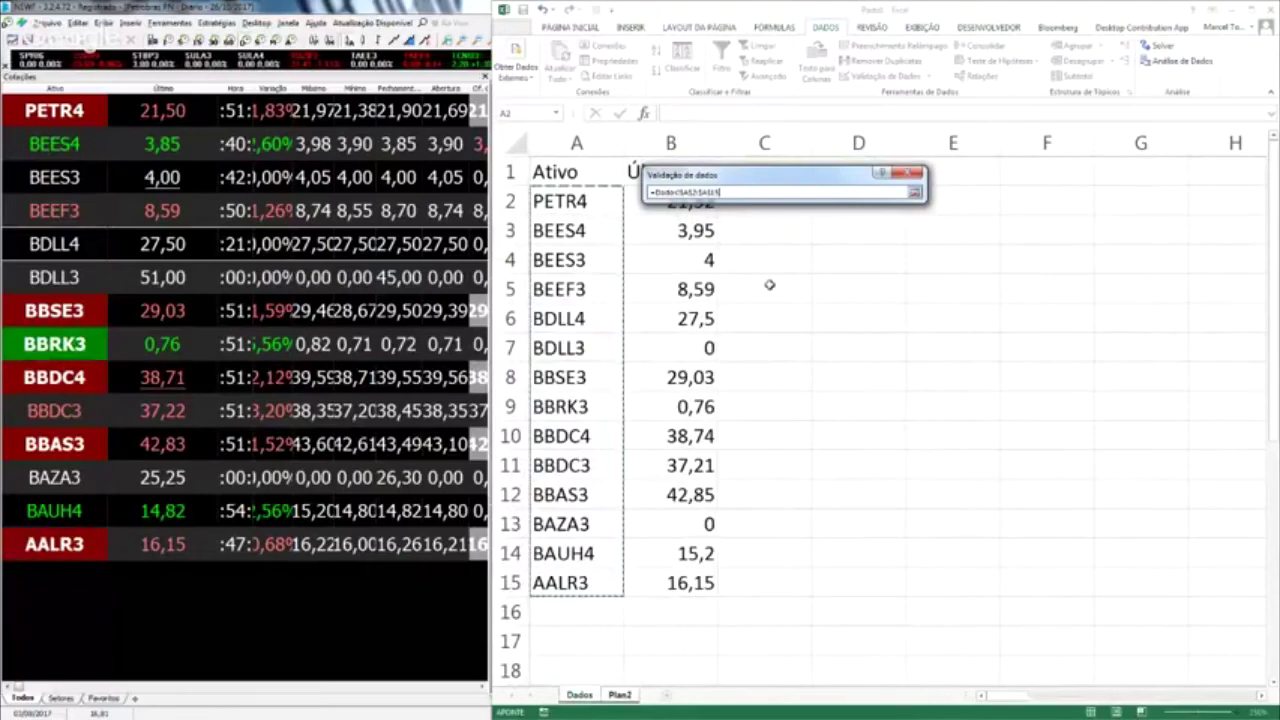
key("Return")
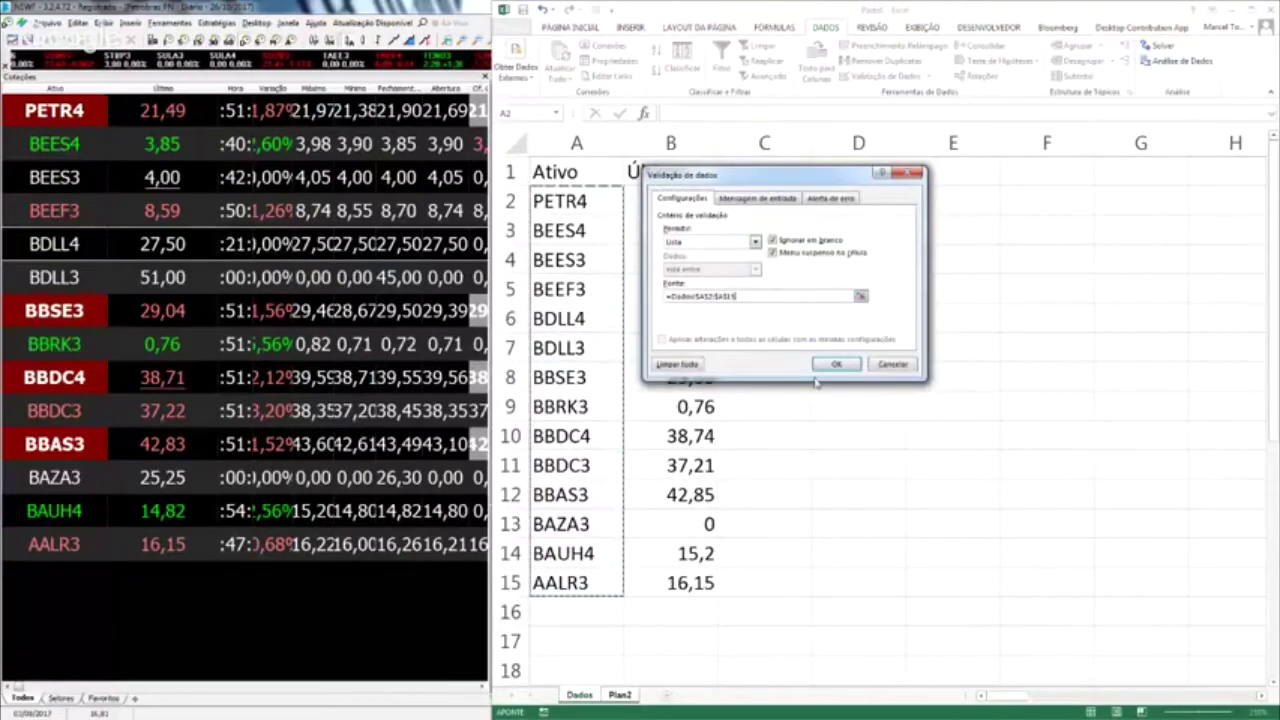
left_click(834, 365)
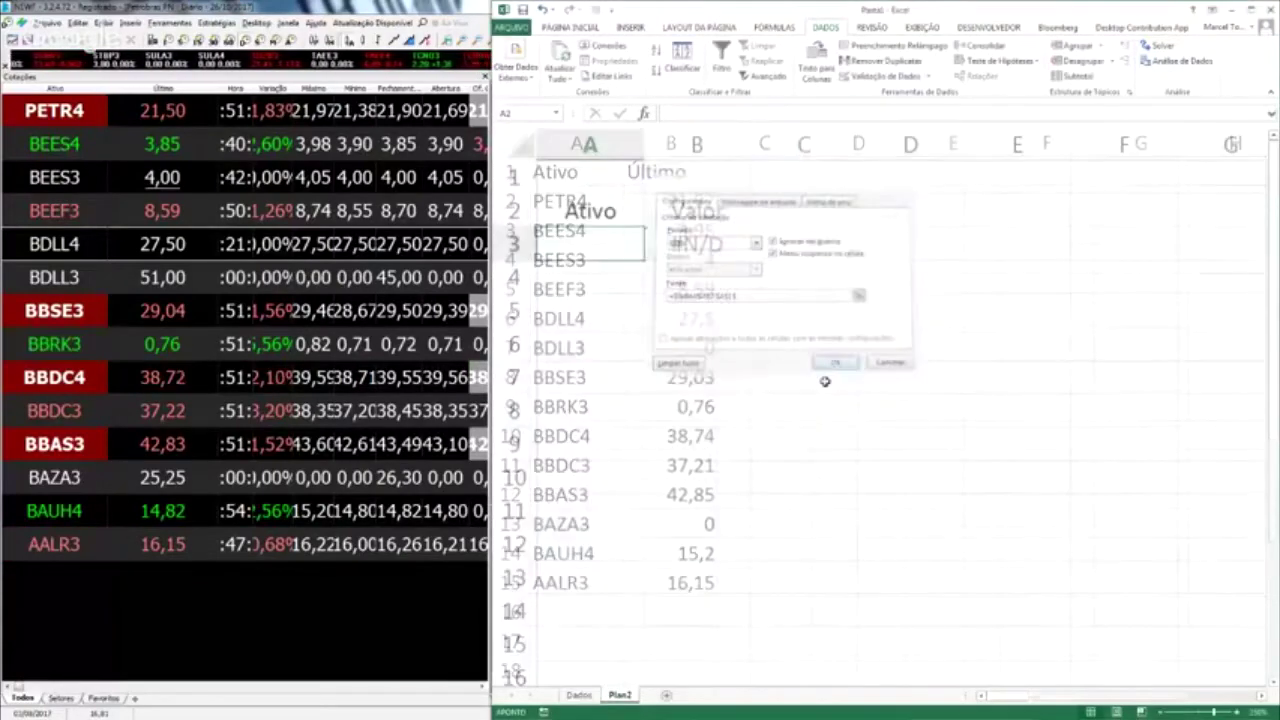
Test the validation: PERT4 is rejected, so enter PETR4 in A3 instead.
left_click(612, 245)
type("PERT4")
key("Return")
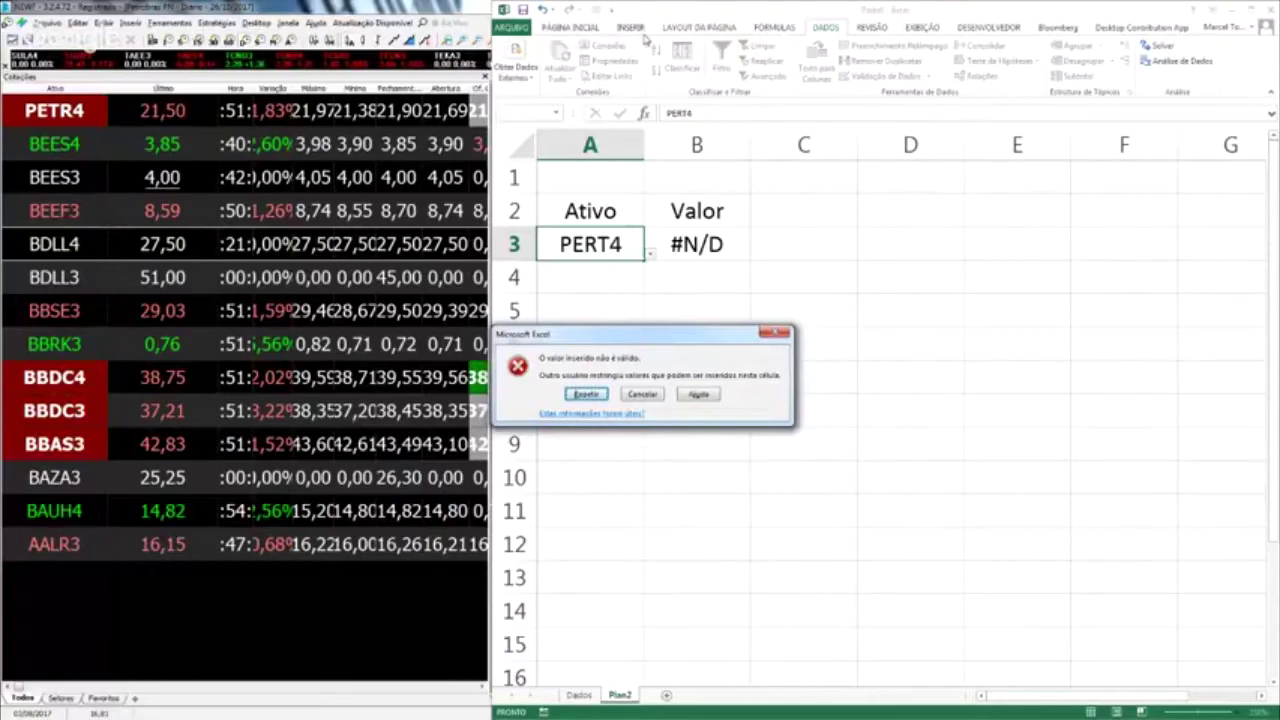
key("Escape")
left_click(767, 263)
left_click(631, 250)
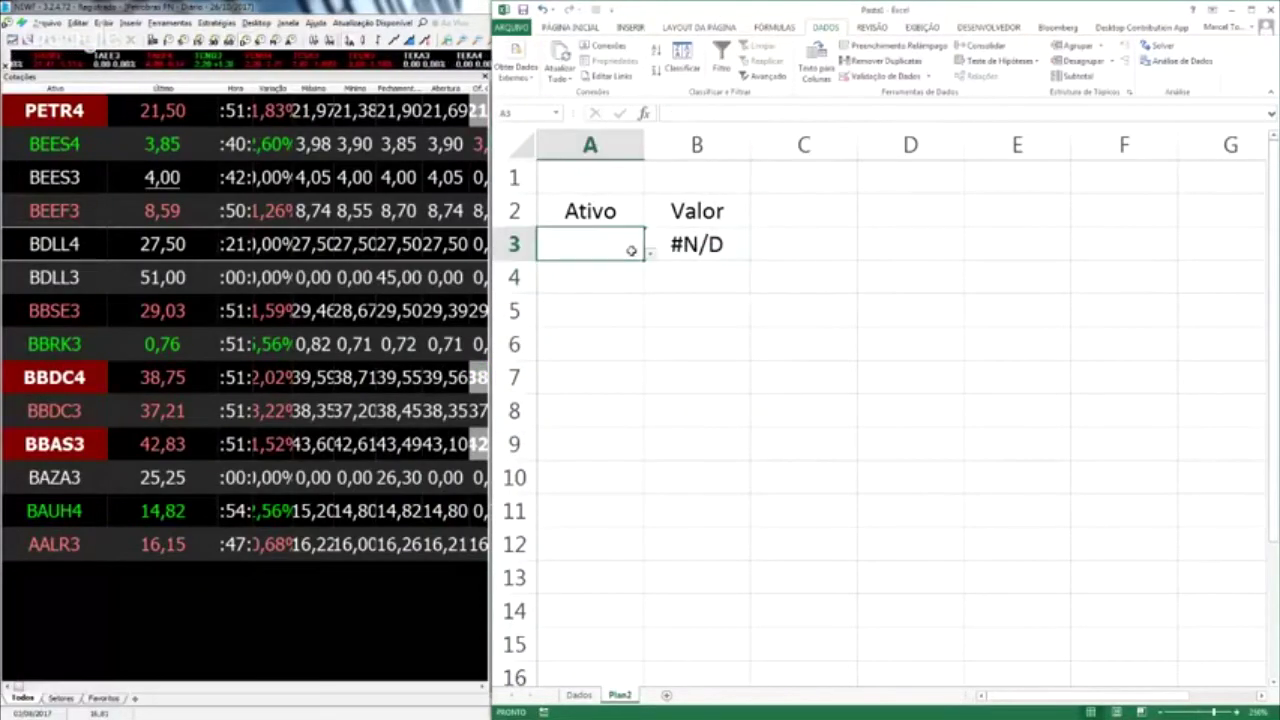
type("PETR4")
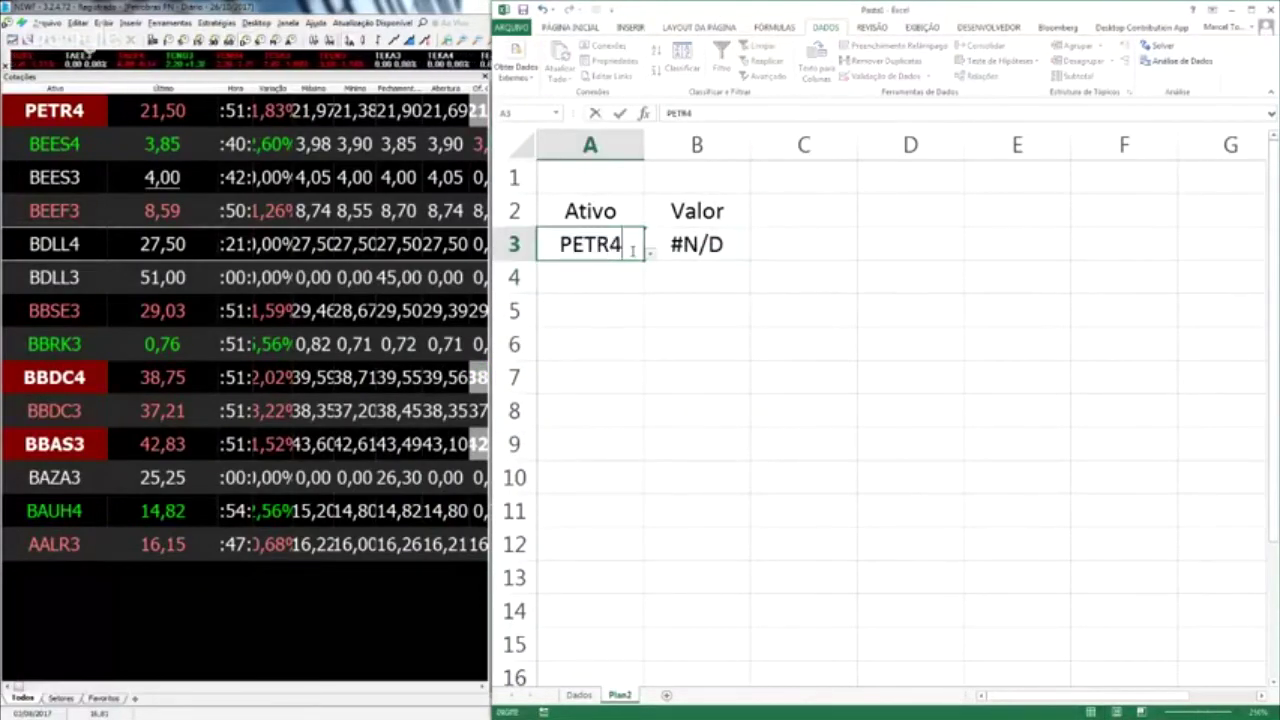
key("Return")
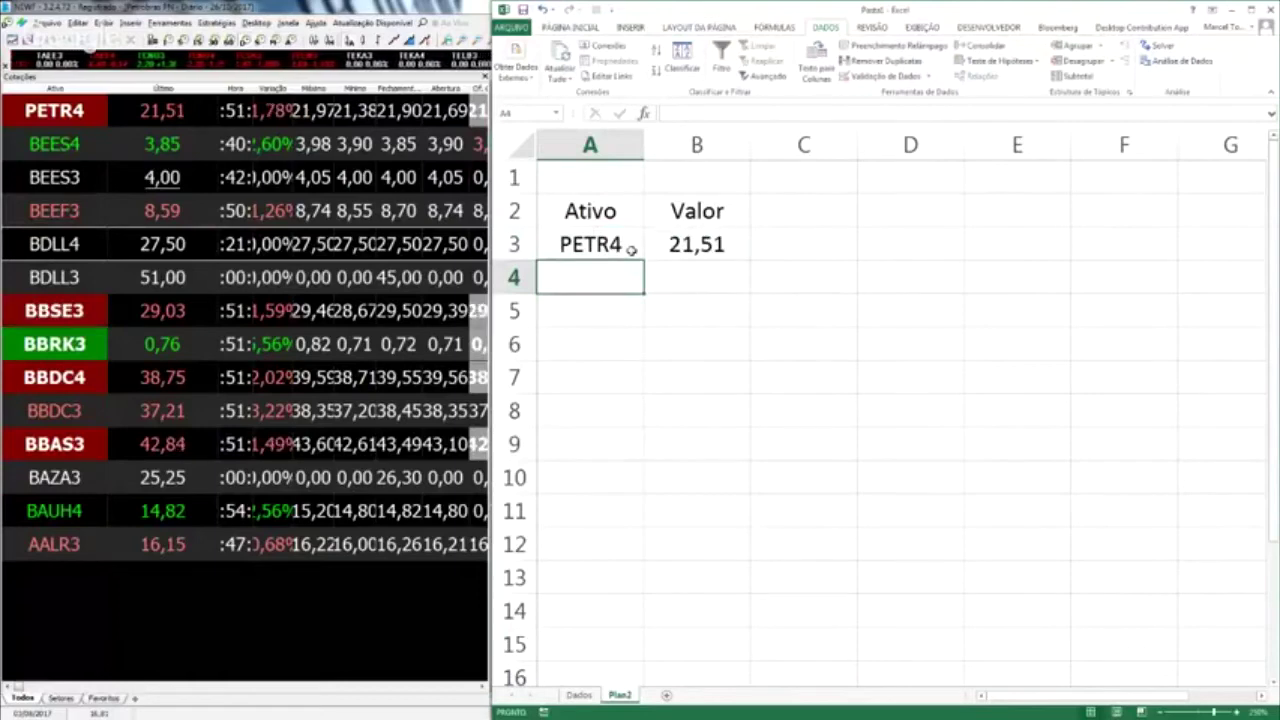
Pick BBDC4 and then BAZA3 from A3's ticker dropdown list.
left_click(631, 250)
left_click(650, 253)
left_click_drag(645, 323, 642, 337)
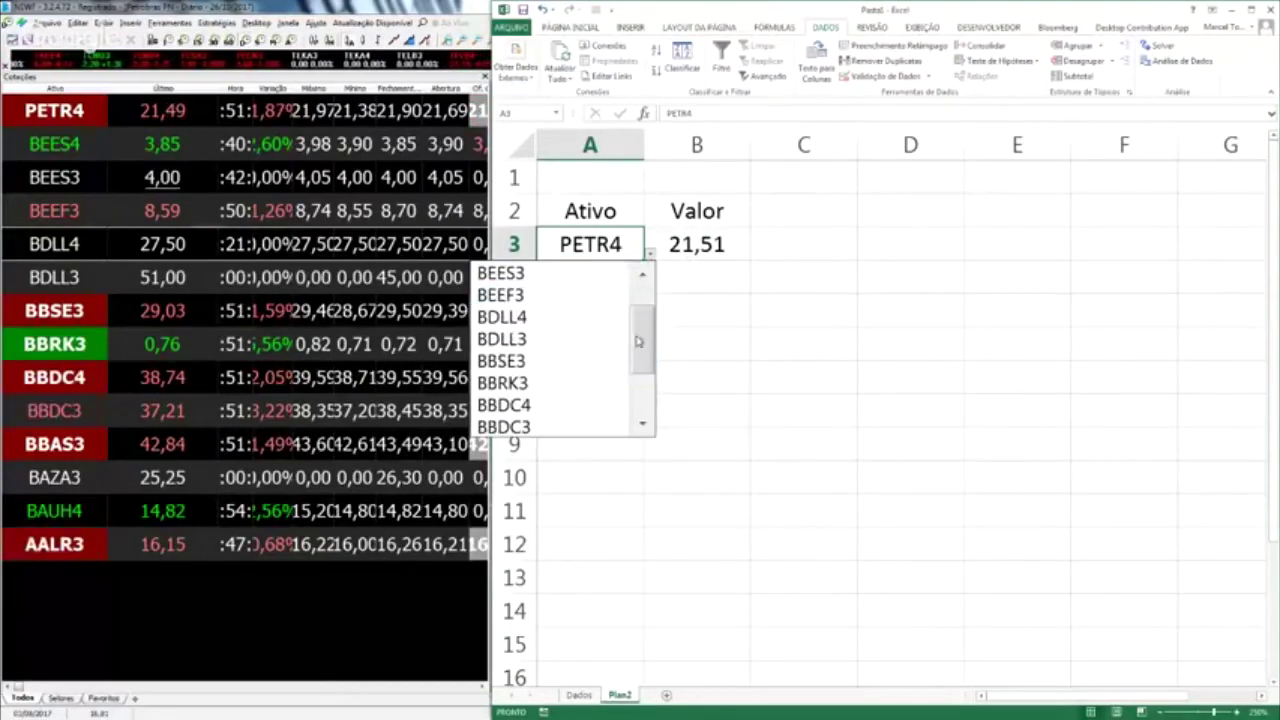
left_click(562, 405)
left_click(780, 340)
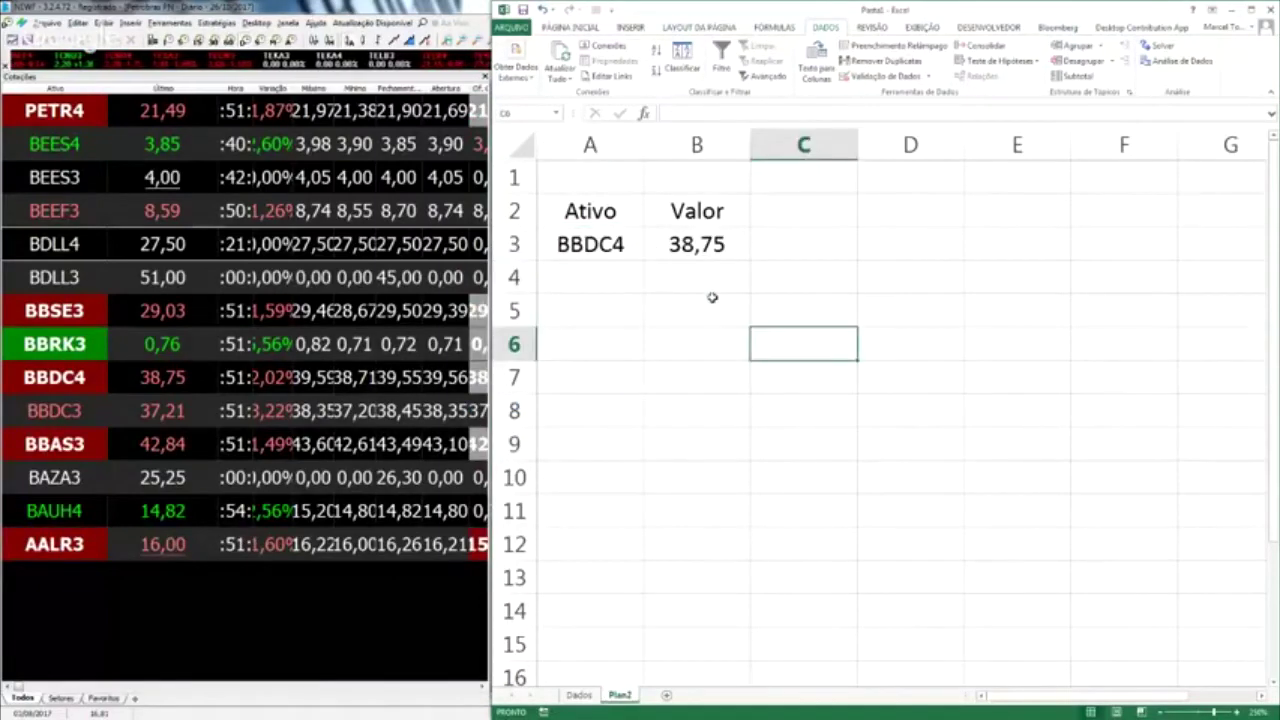
key("Left")
key("Up")
key("Up")
key("Up")
left_click(897, 416)
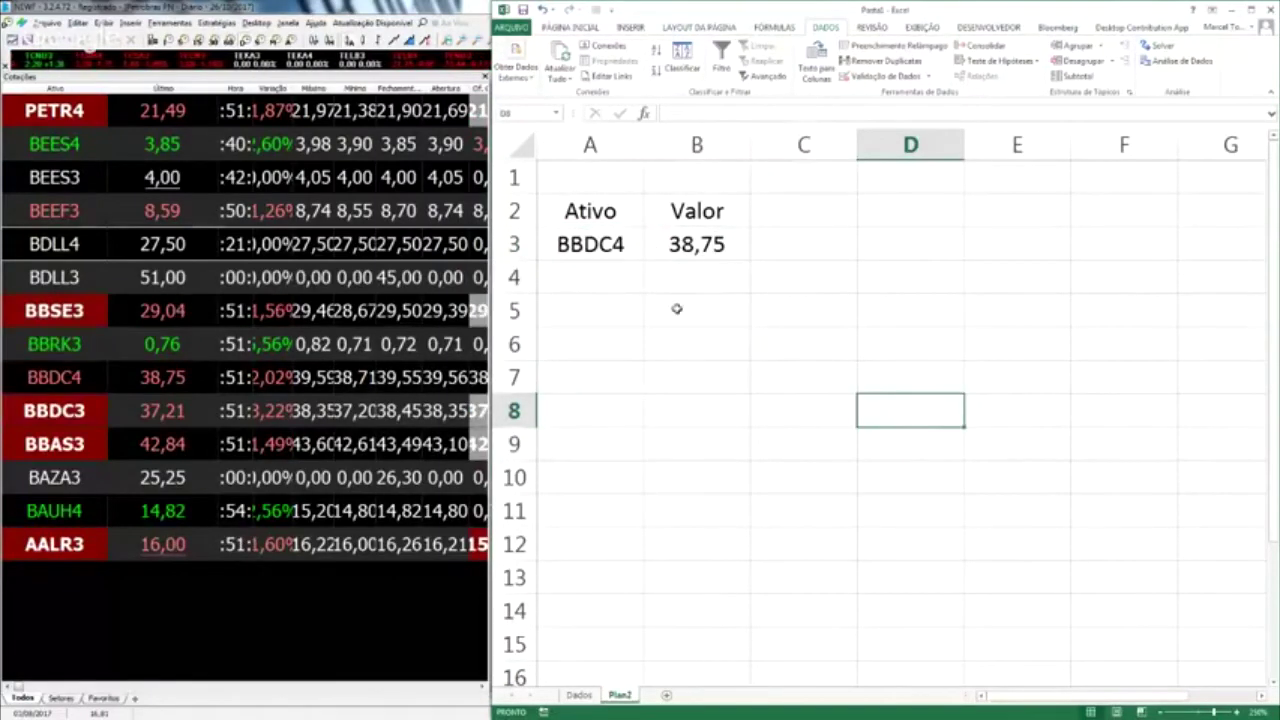
left_click(610, 248)
left_click(648, 256)
left_click(620, 383)
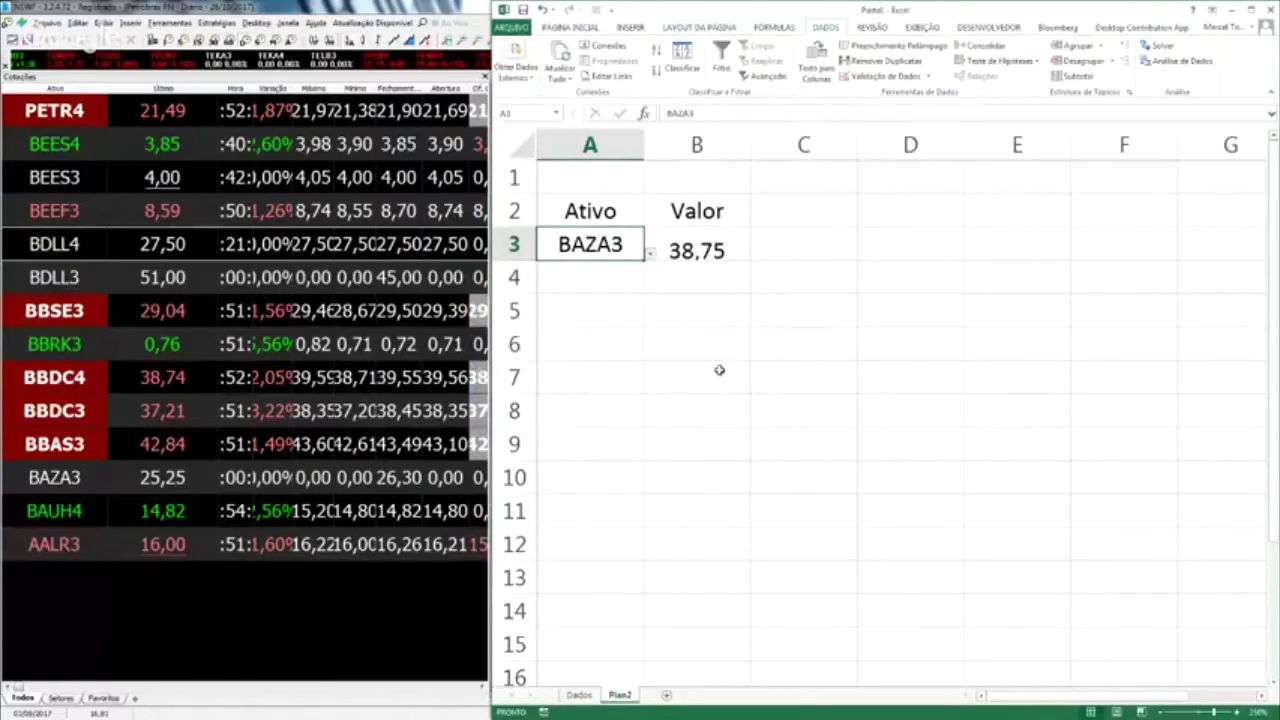
left_click(885, 318)
Choose BBRK3 from the dropdown and check that B3's PROCV returns 0,77.
left_click(622, 247)
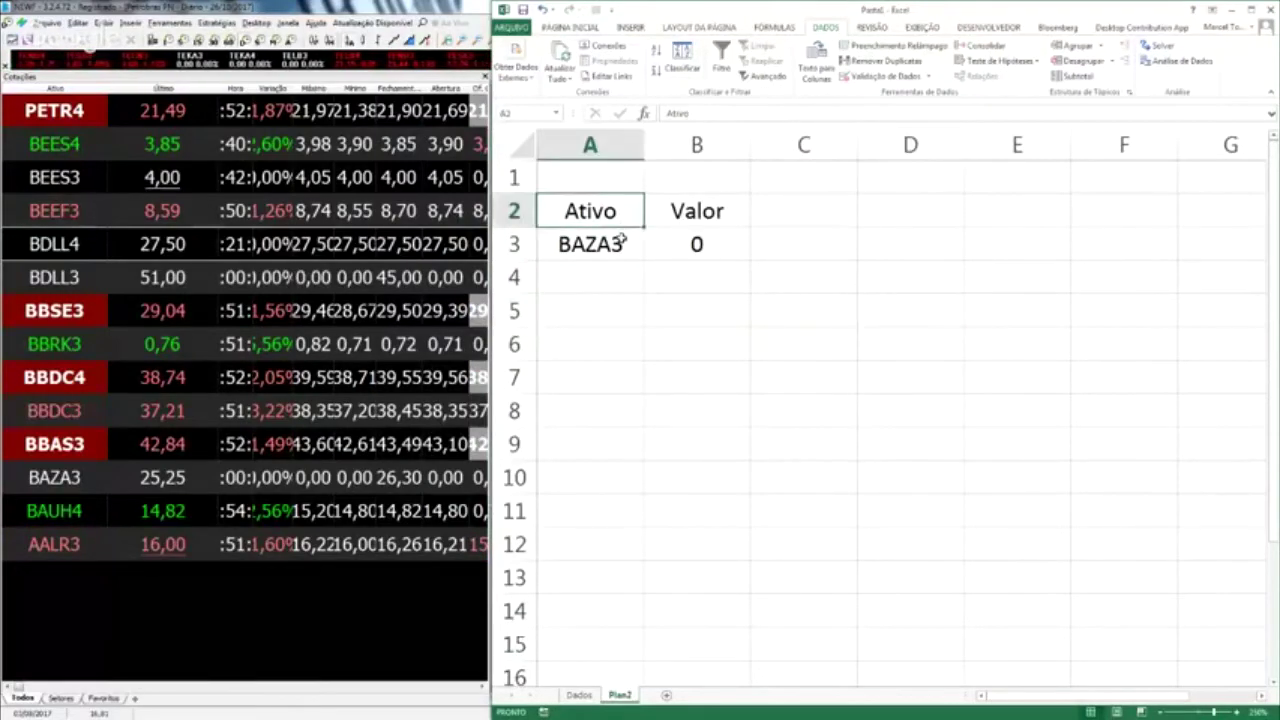
left_click(654, 252)
key("Left")
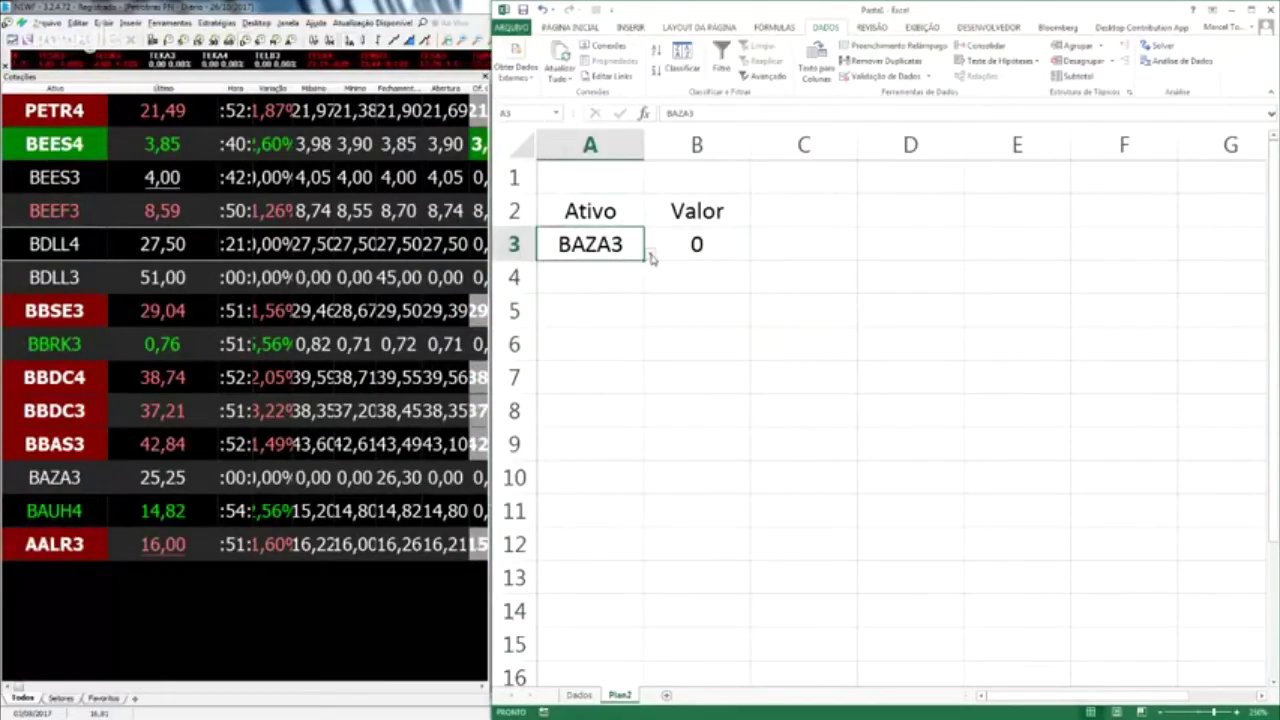
left_click(650, 254)
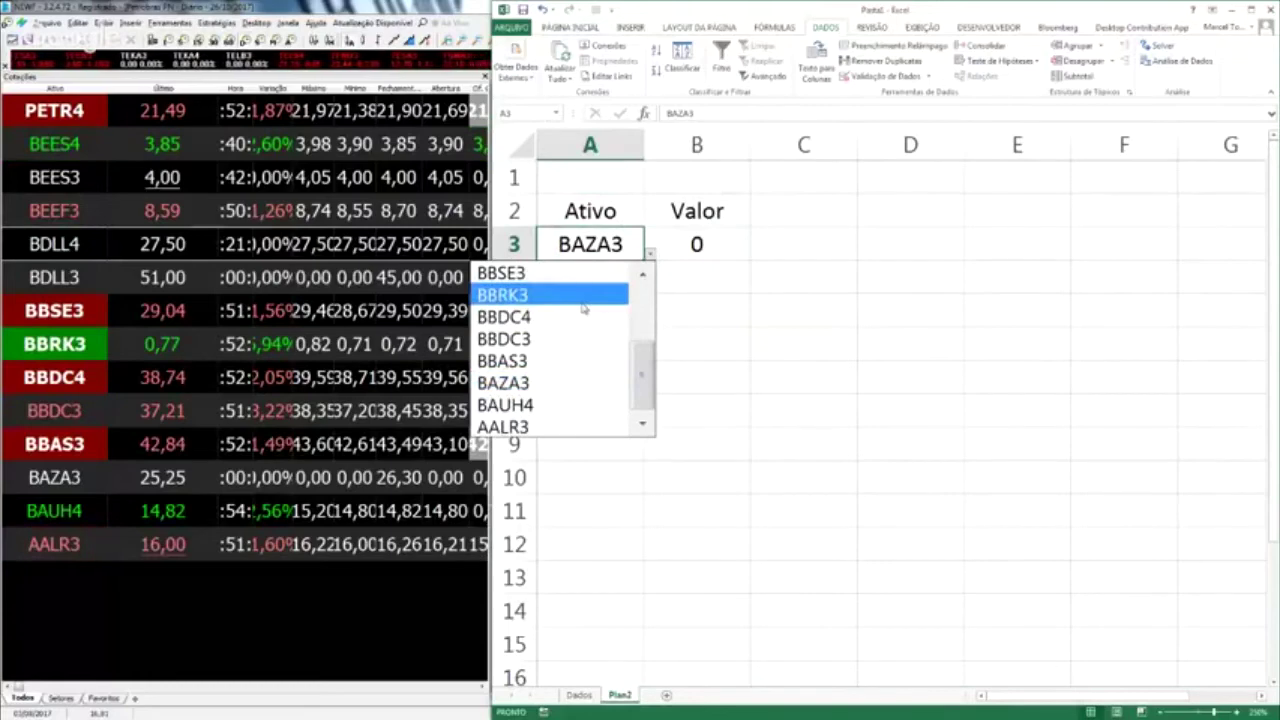
left_click(583, 308)
left_click(709, 317)
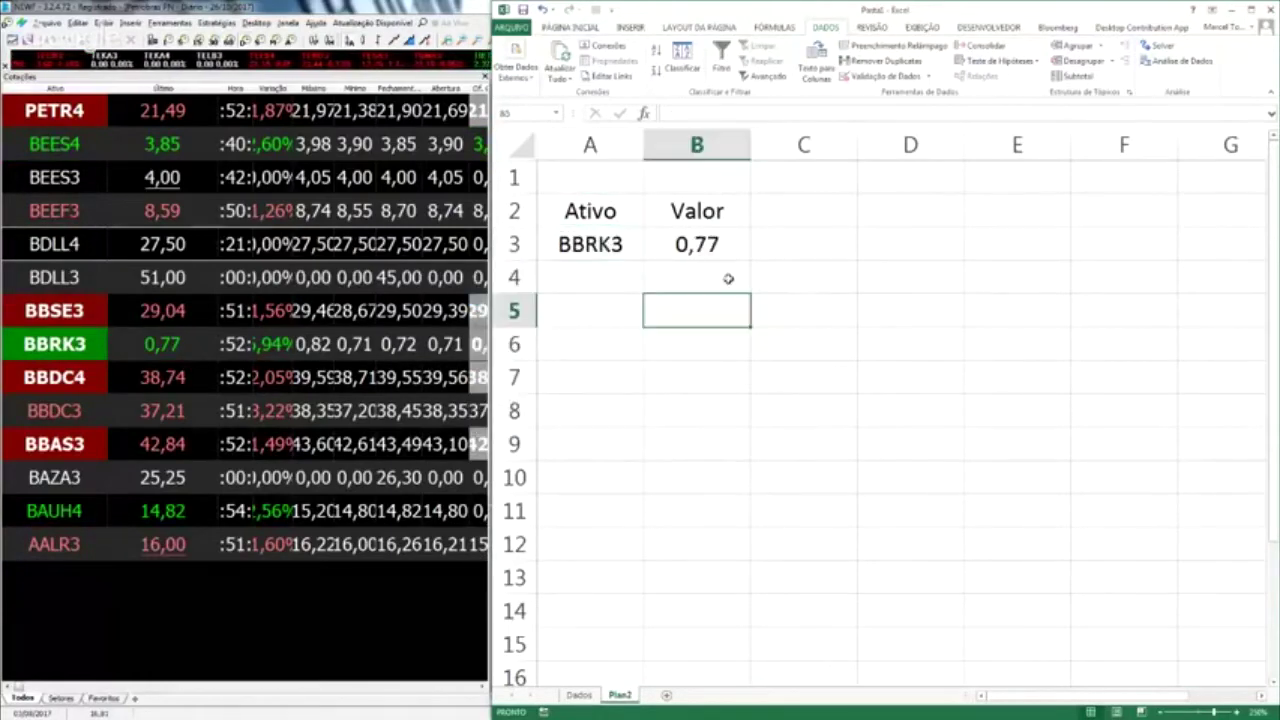
left_click(663, 253)
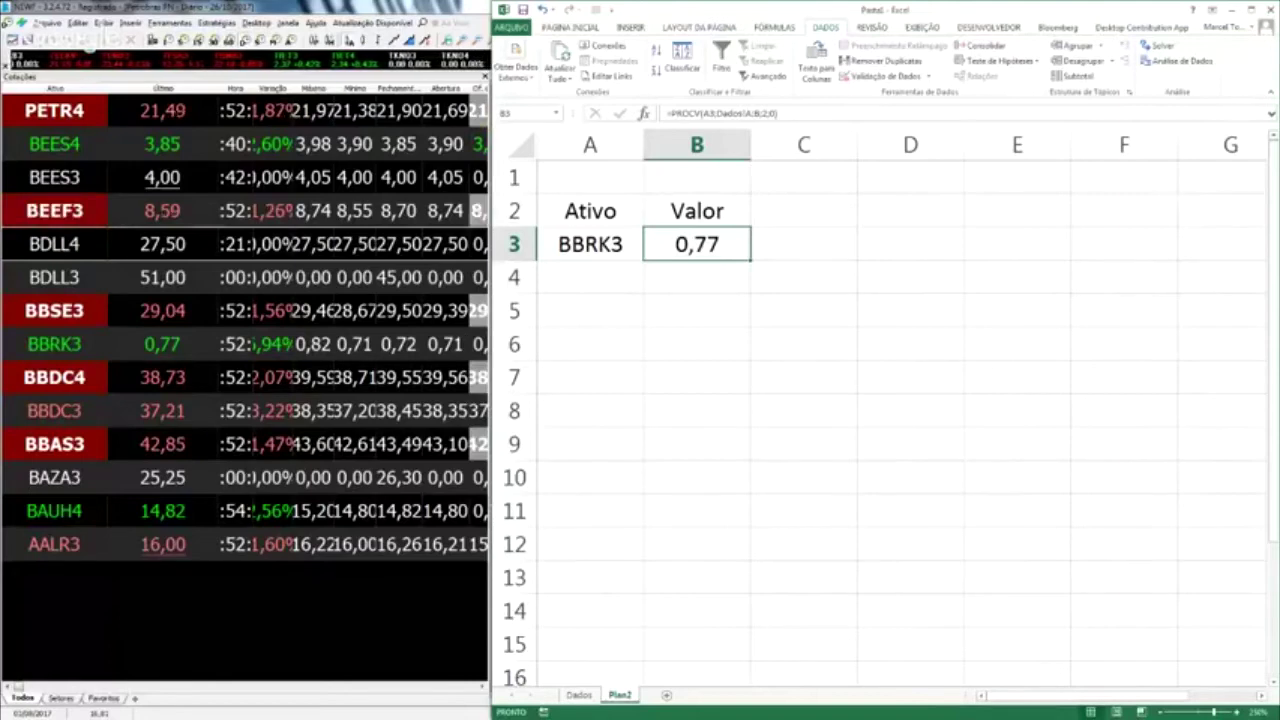
Switch windows to bring up the Zetta portfolio workbook.
key("alt+Tab")
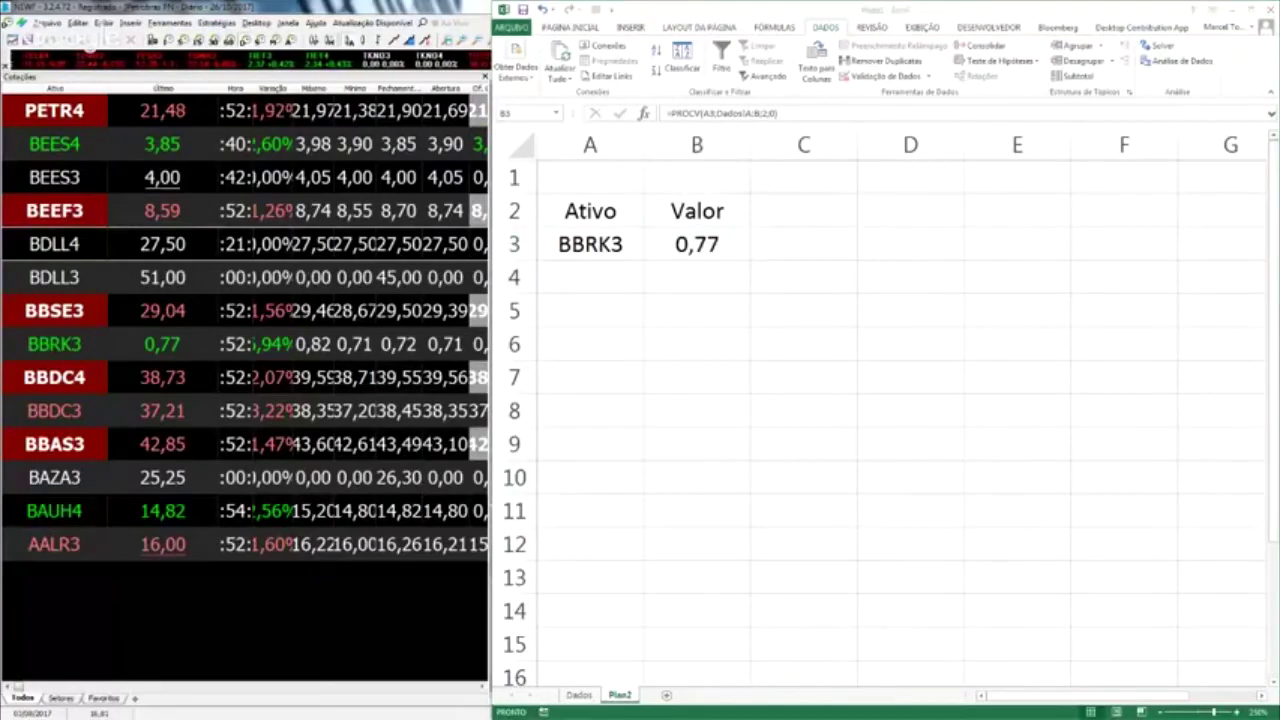
key("alt+Tab")
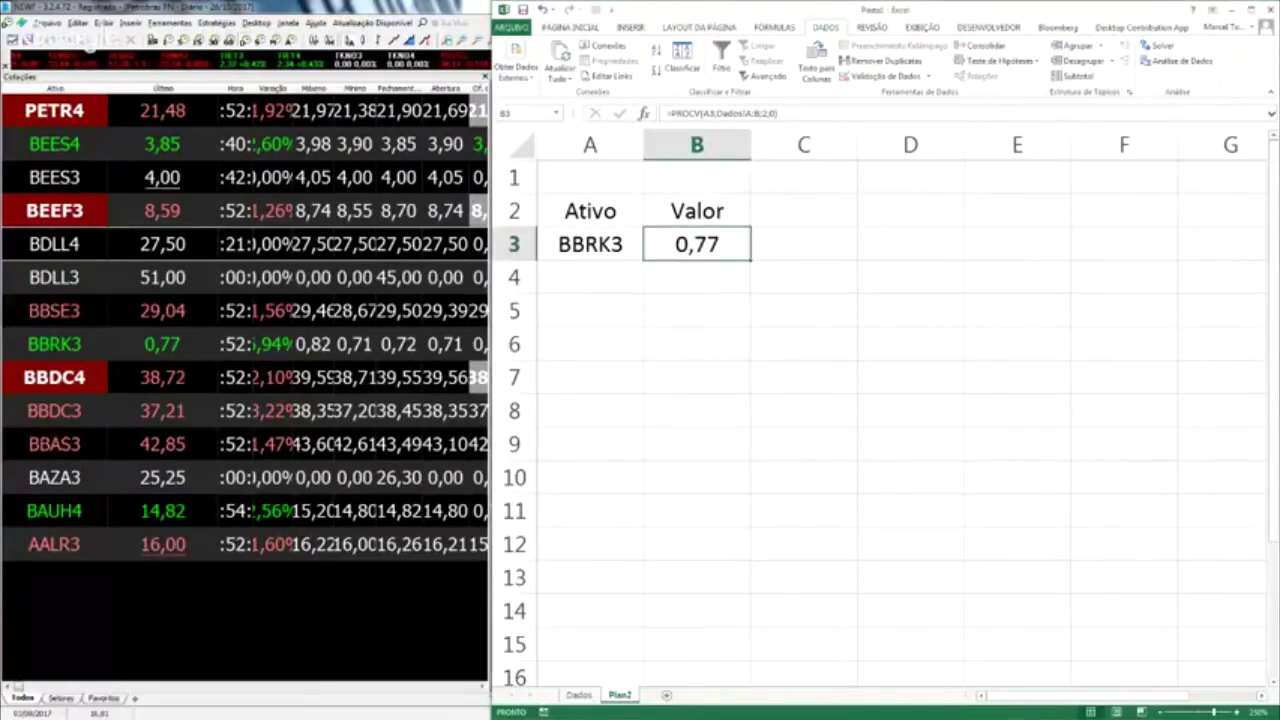
key("alt+Tab")
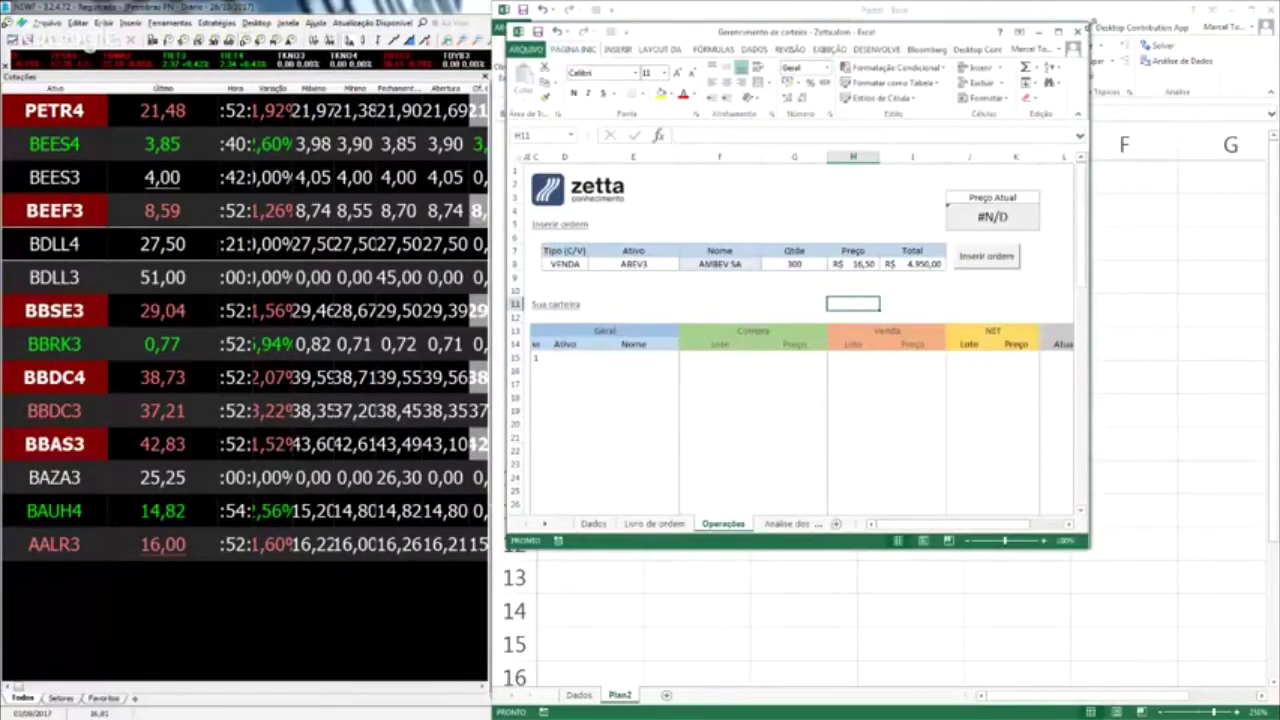
Enlarge the Zetta workbook window and inspect J4's RTD formula.
left_click_drag(1088, 22, 1278, 1)
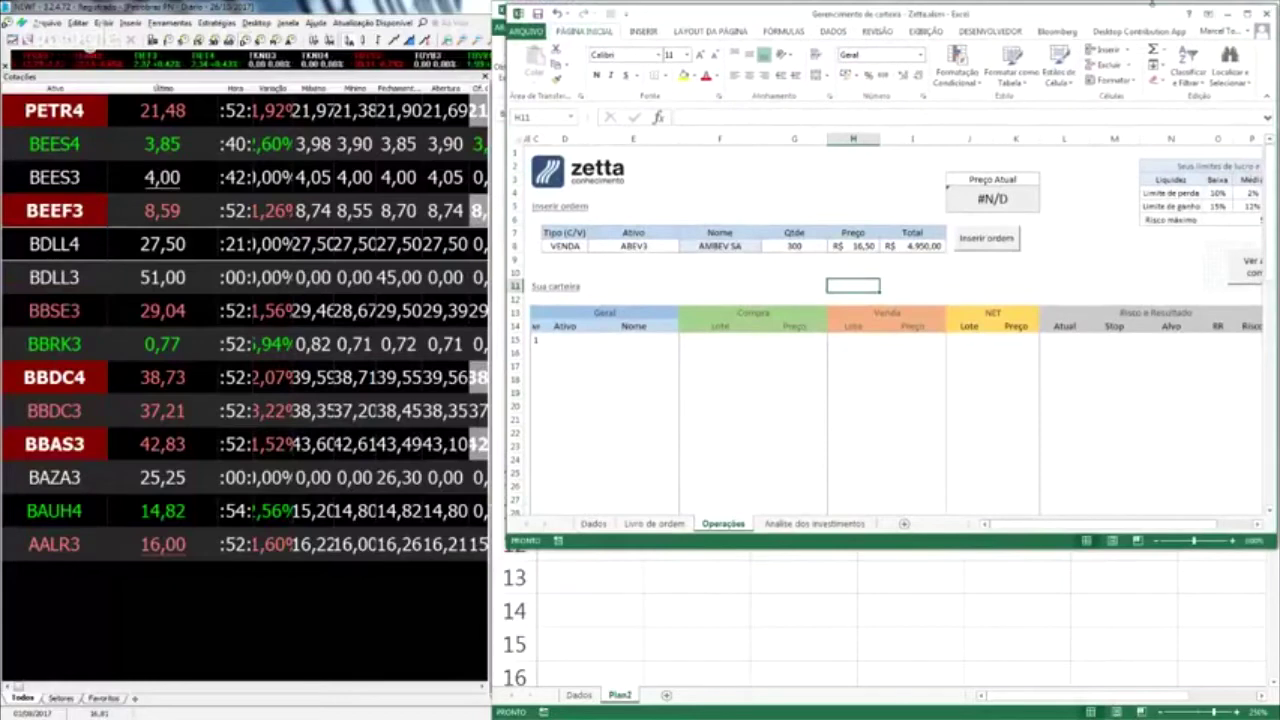
left_click(1163, 258)
key("Up")
key("Up")
key("Up")
key("Left")
key("Left")
key("Left")
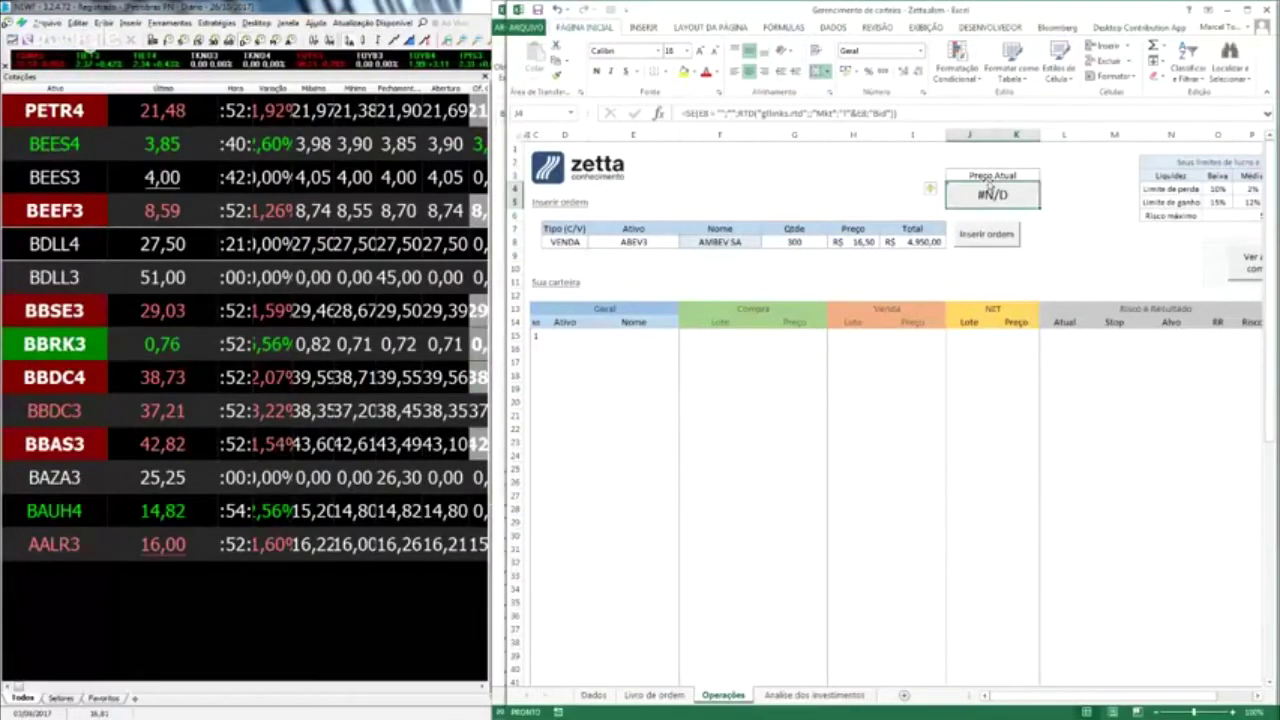
Review the test workbook's ABEV3 lookup on Plan2 and Dados, then minimise Pasta1.
left_click(619, 242)
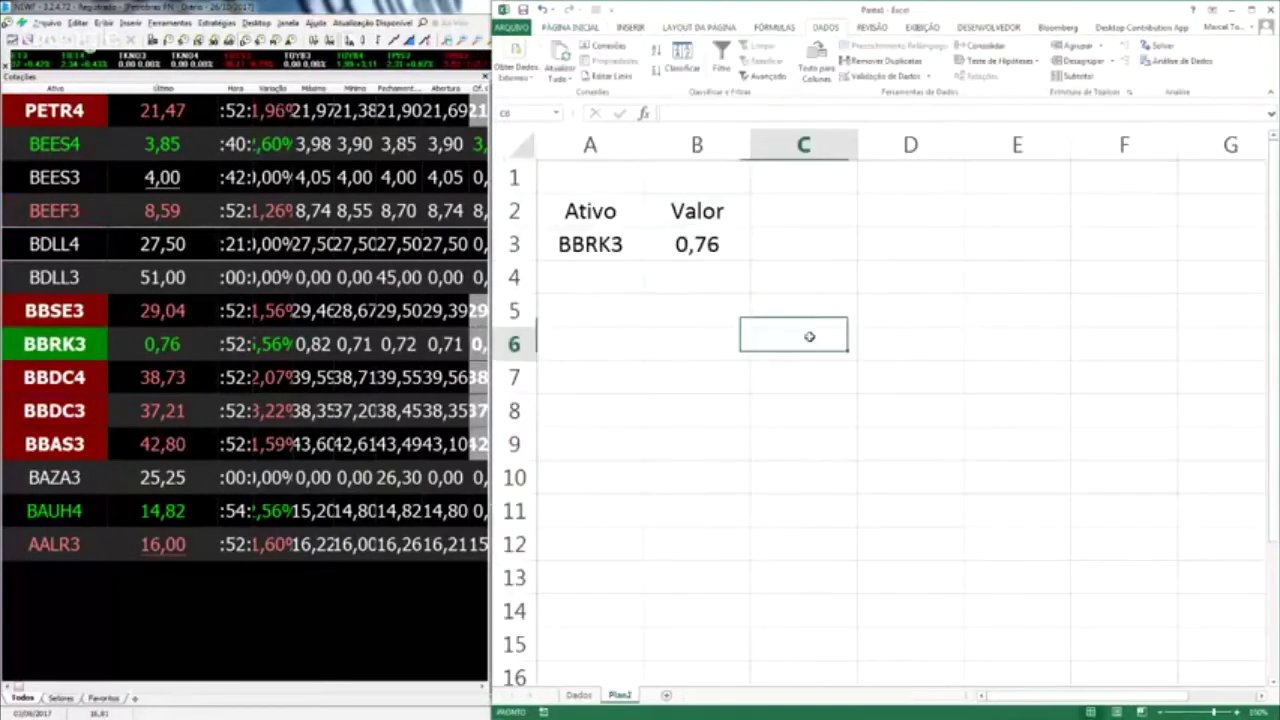
left_click(705, 244)
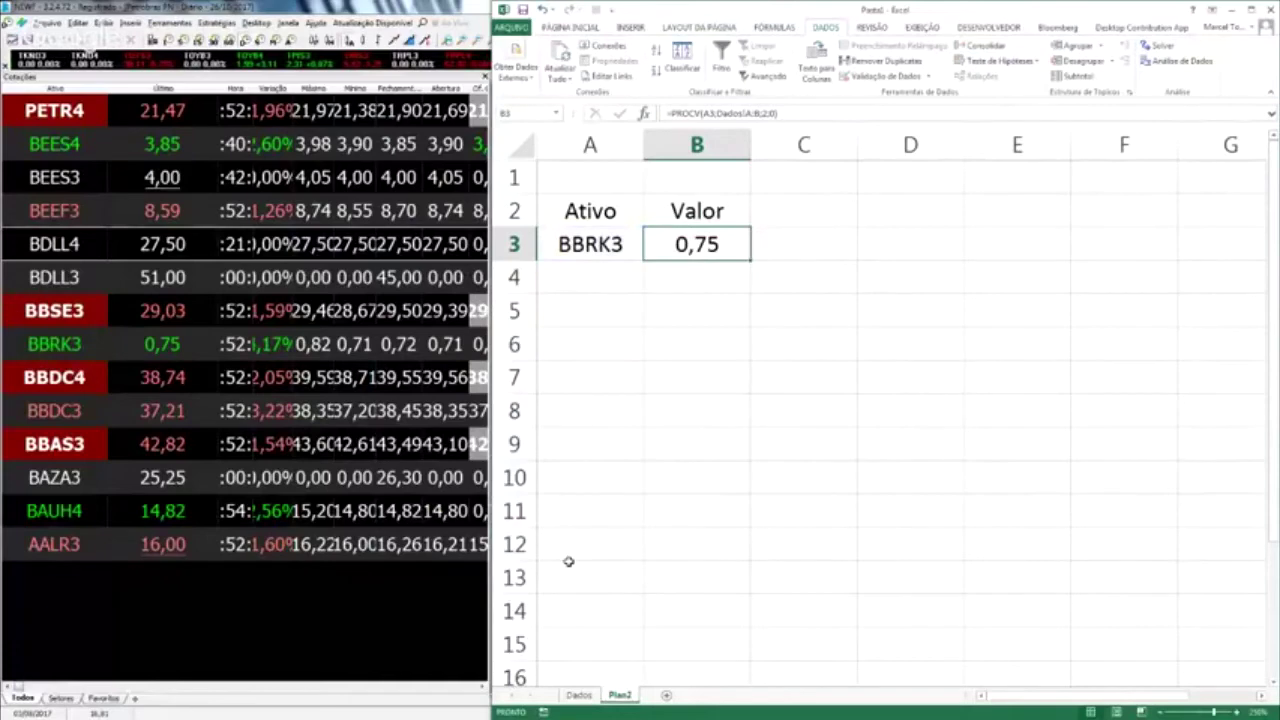
left_click(579, 695)
left_click(620, 695)
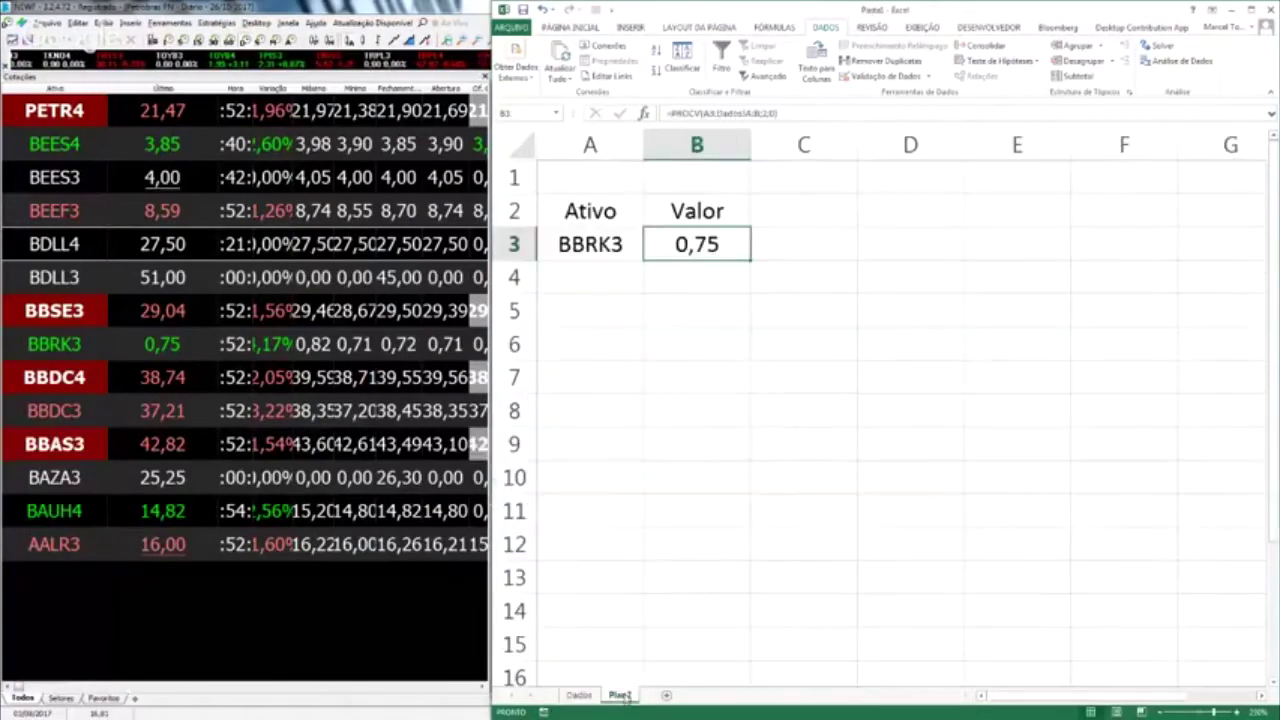
left_click(762, 480)
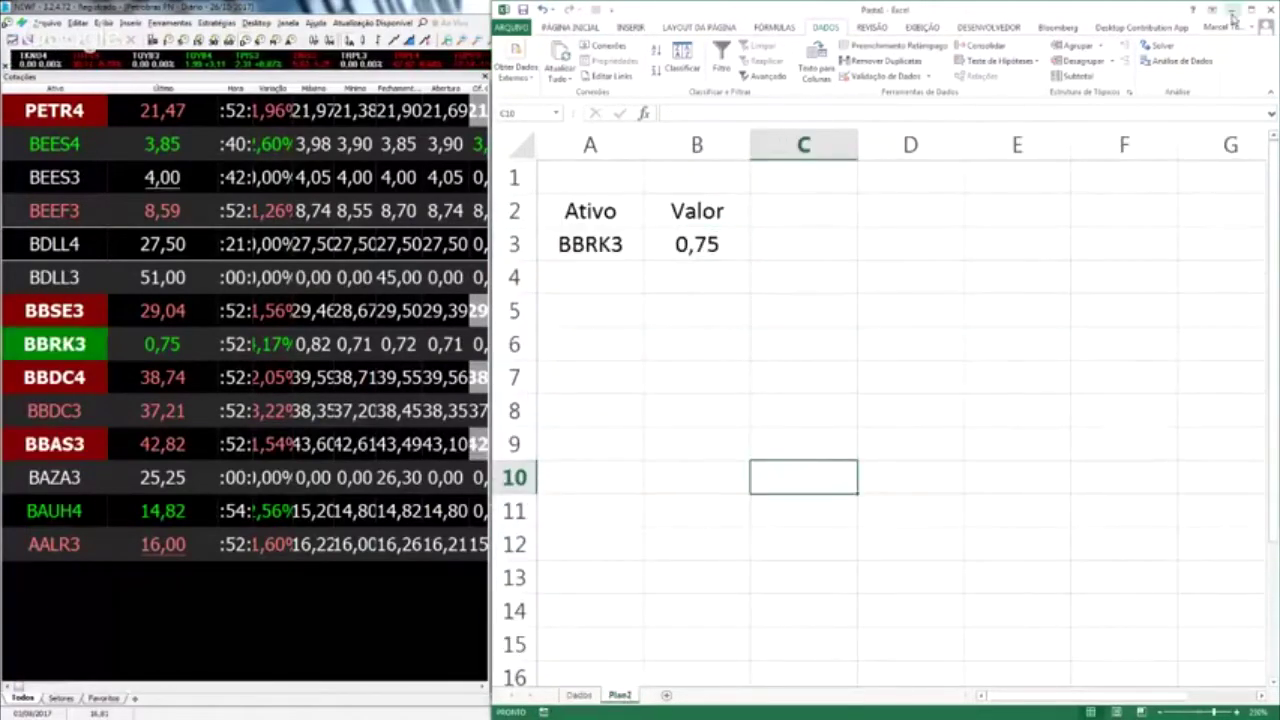
left_click(1232, 12)
Look over the Operações sheet's Compra Lote and Compra Preço cells, then open Dados.
right_click(628, 176)
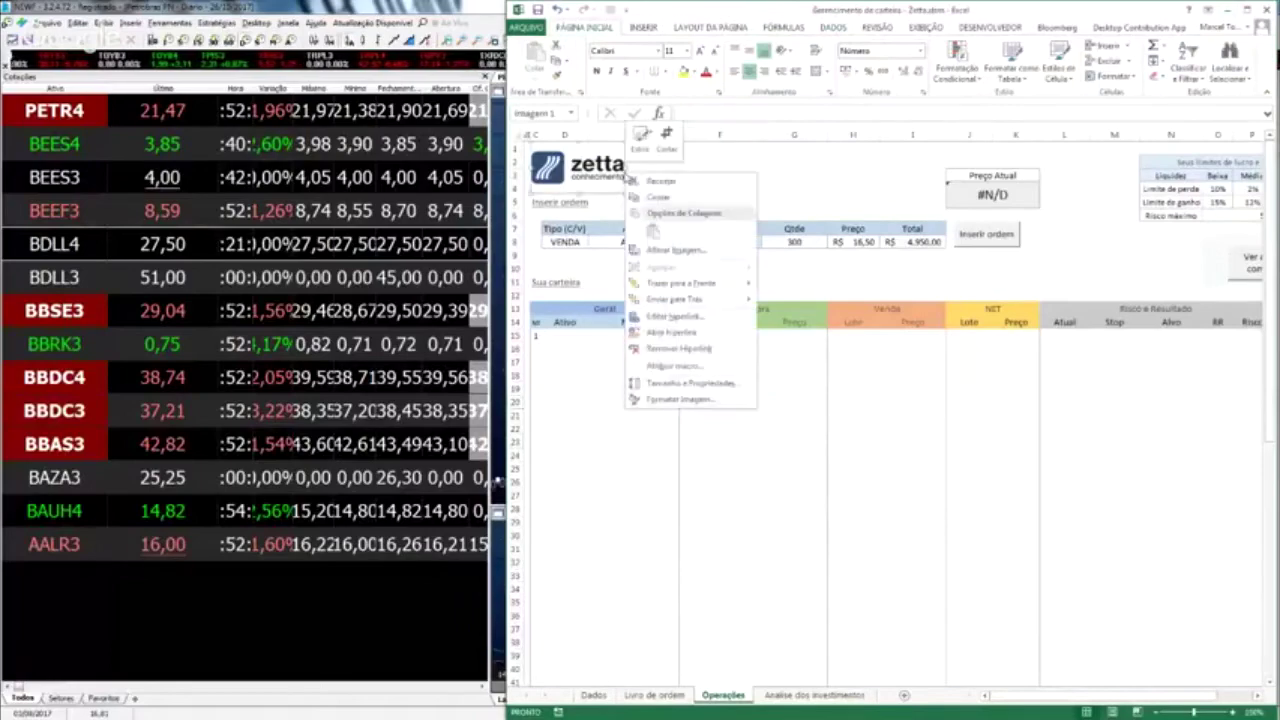
key("Escape")
left_click(850, 193)
scroll(952, 317, "up", 1)
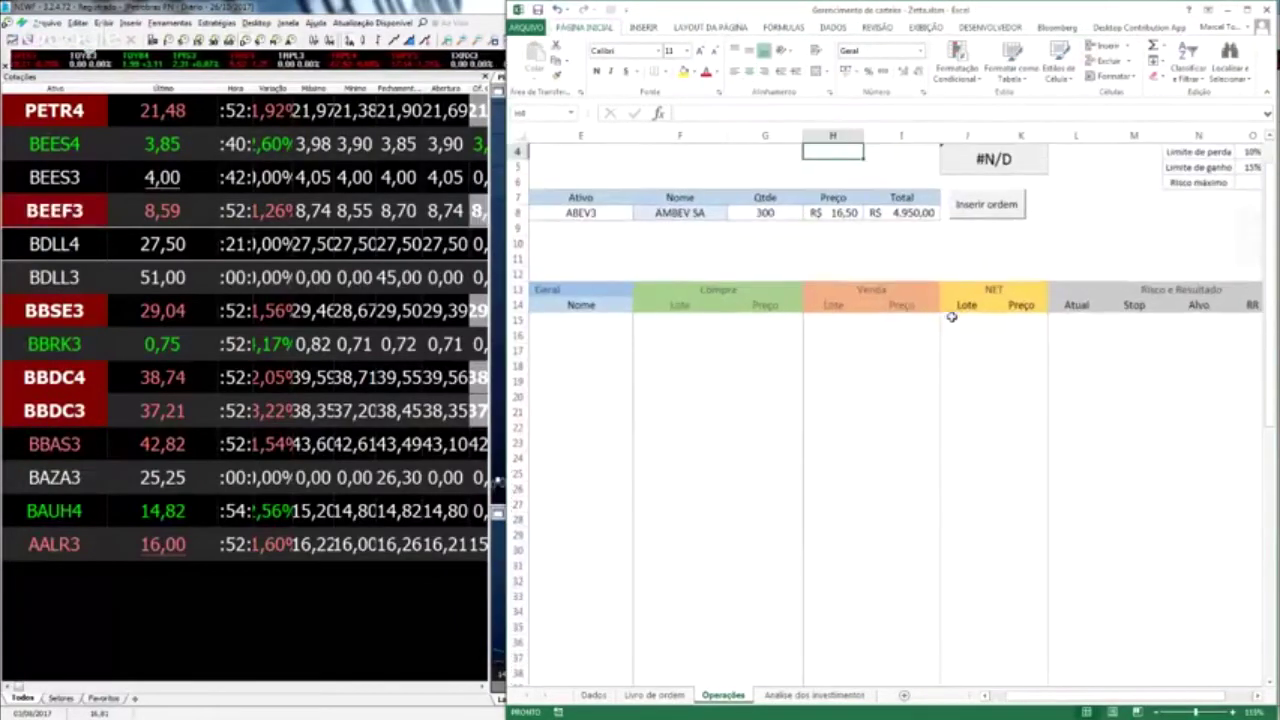
scroll(952, 317, "up", 3)
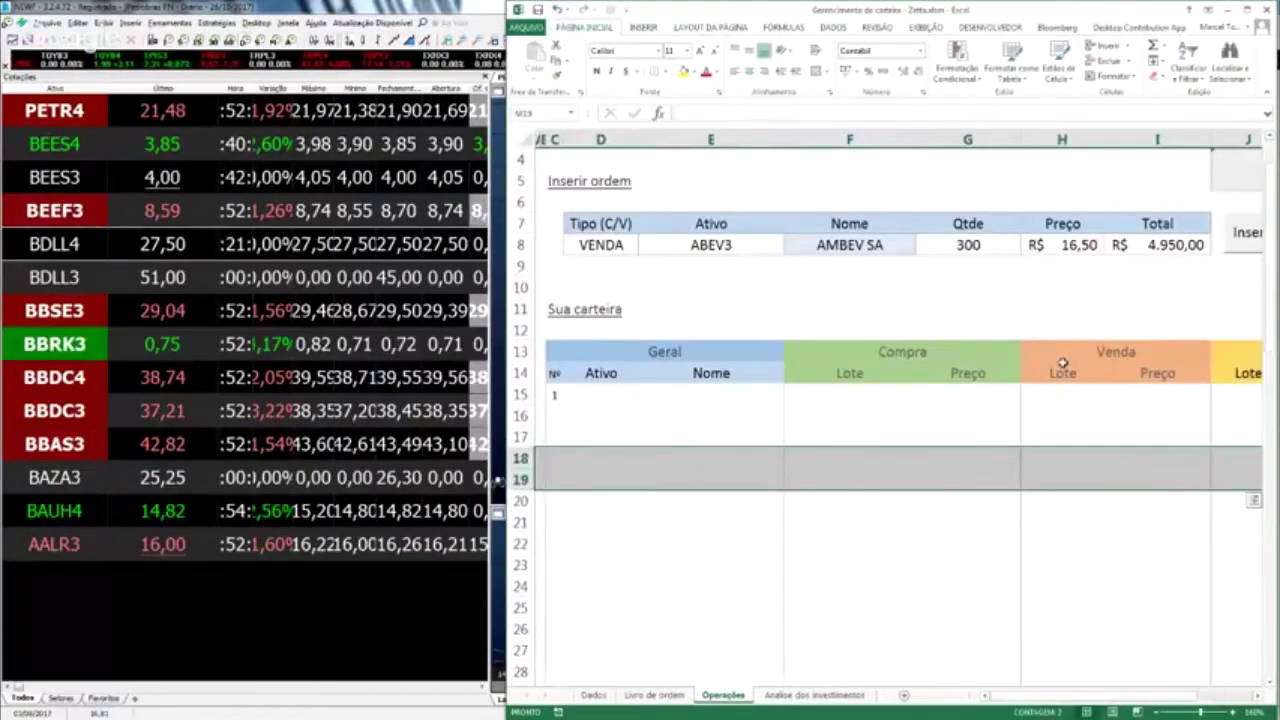
scroll(1062, 362, "up", 1)
left_click(877, 462)
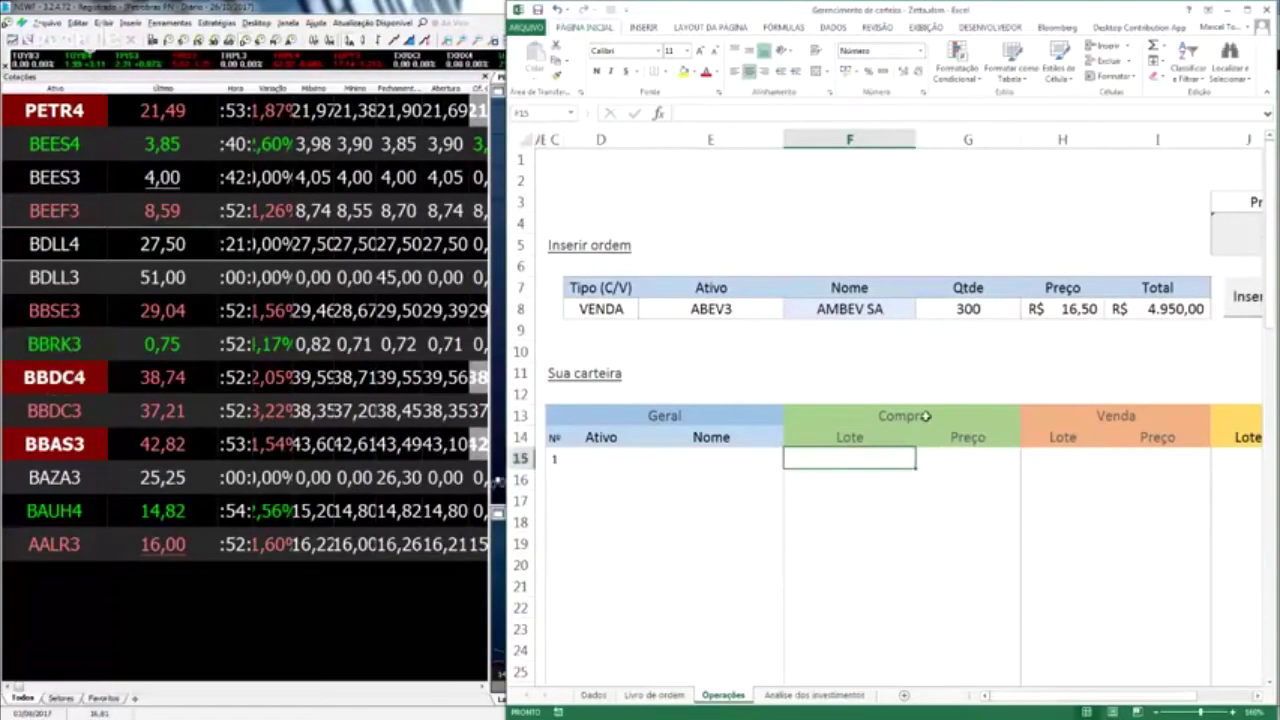
left_click(926, 395)
scroll(926, 395, "down", 1)
left_click(928, 409)
scroll(970, 438, "up", 1)
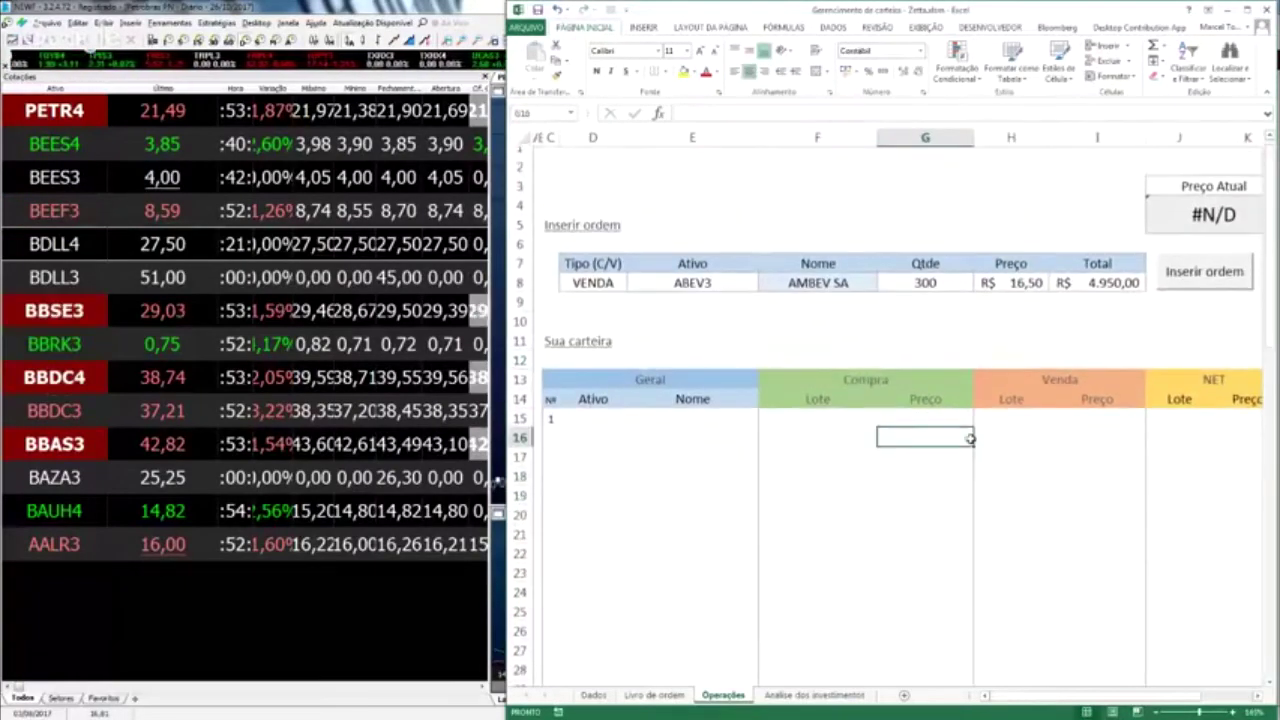
left_click(596, 695)
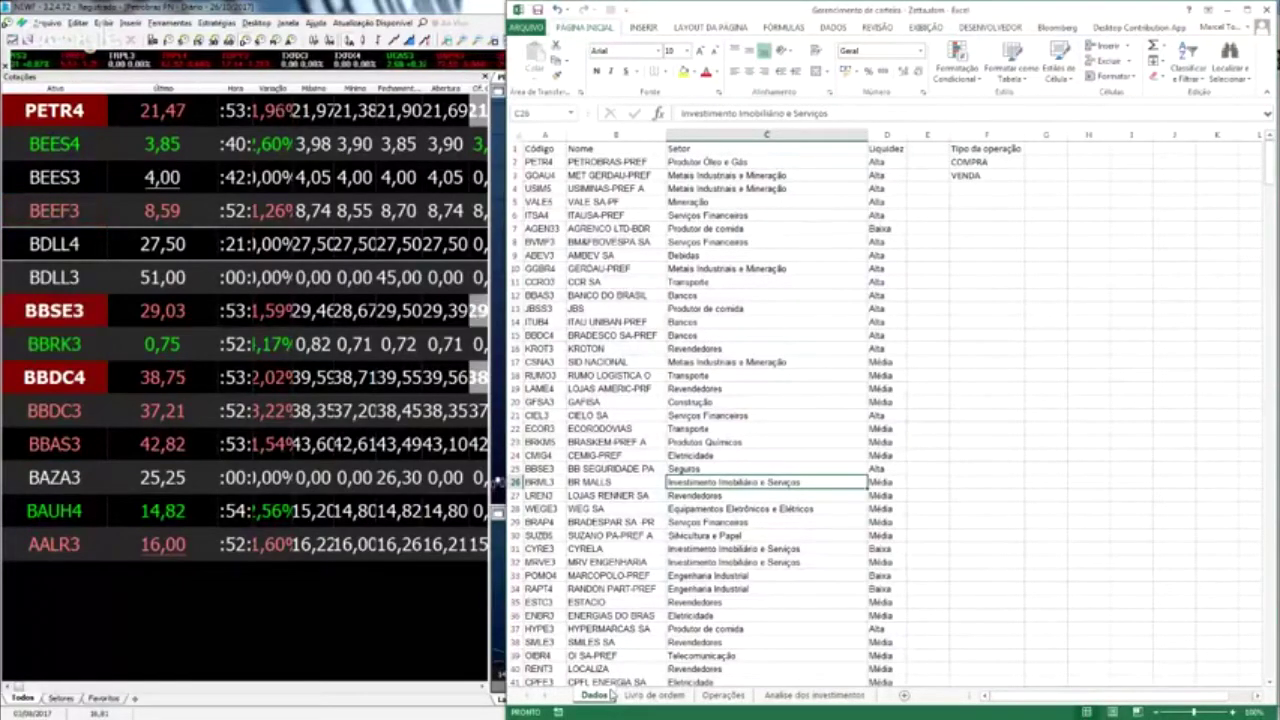
key("ctrl+Home")
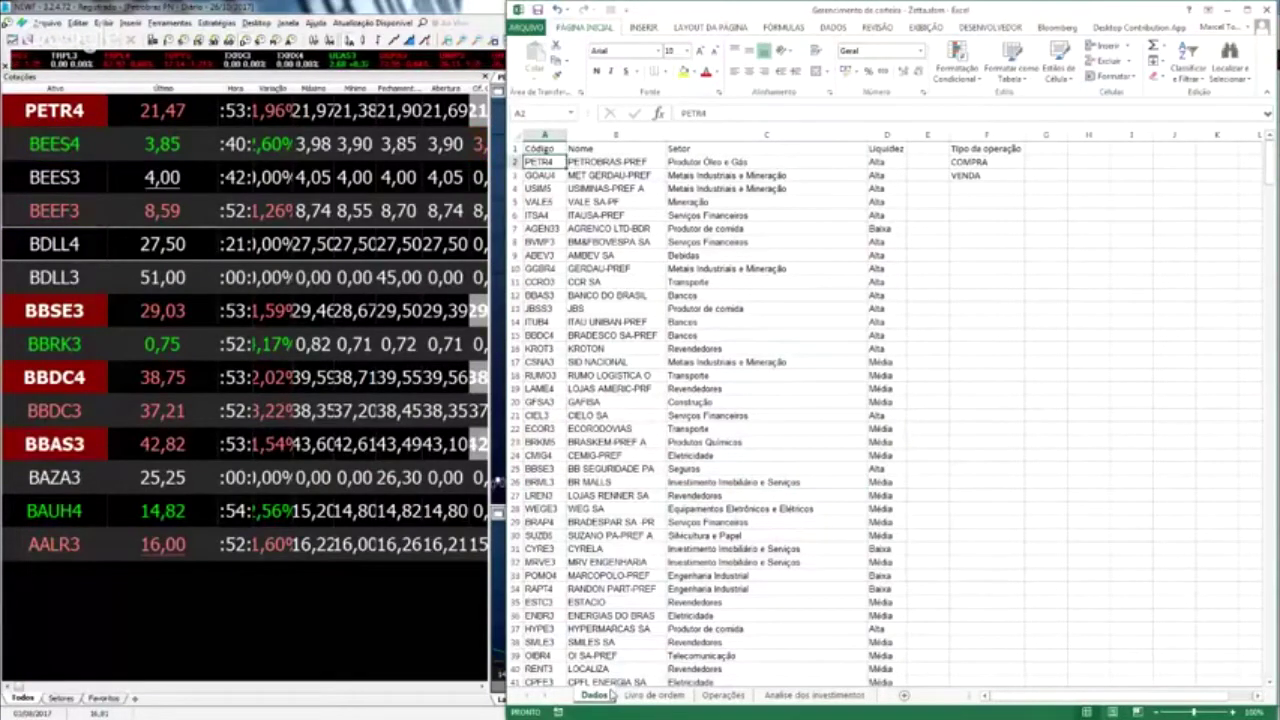
key("shift+Right")
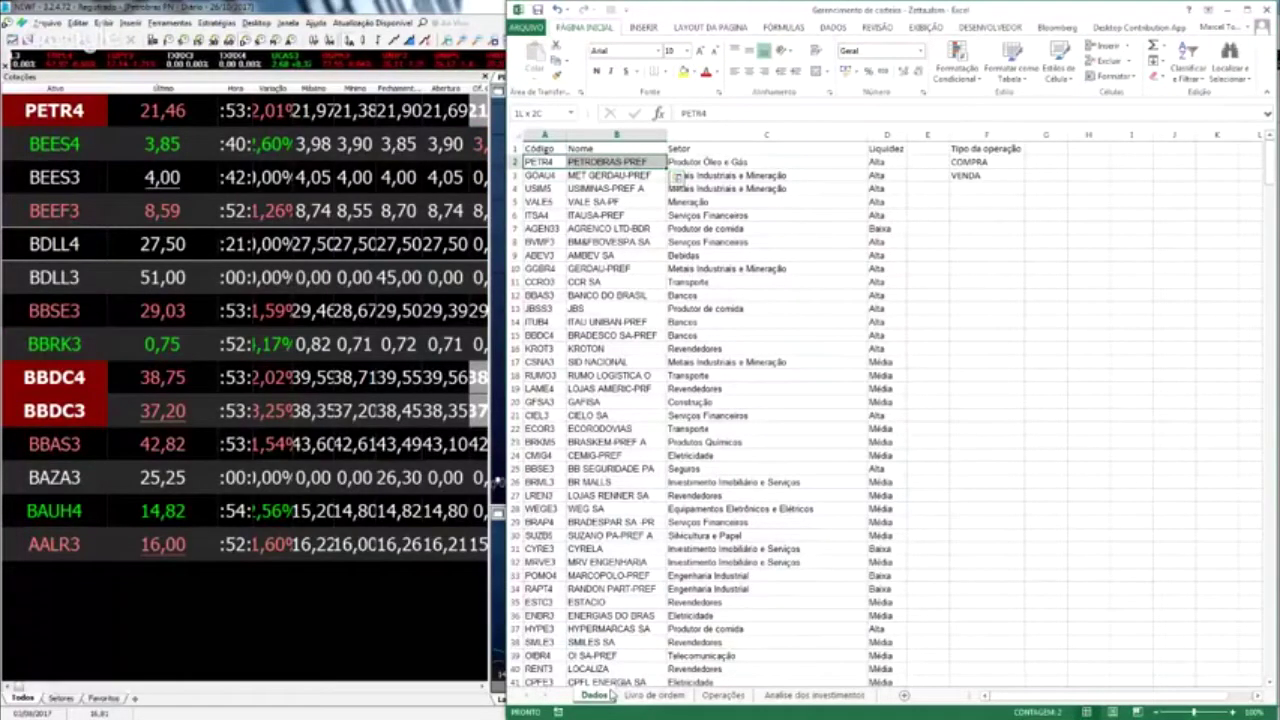
key("shift+Right")
key("shift+Right")
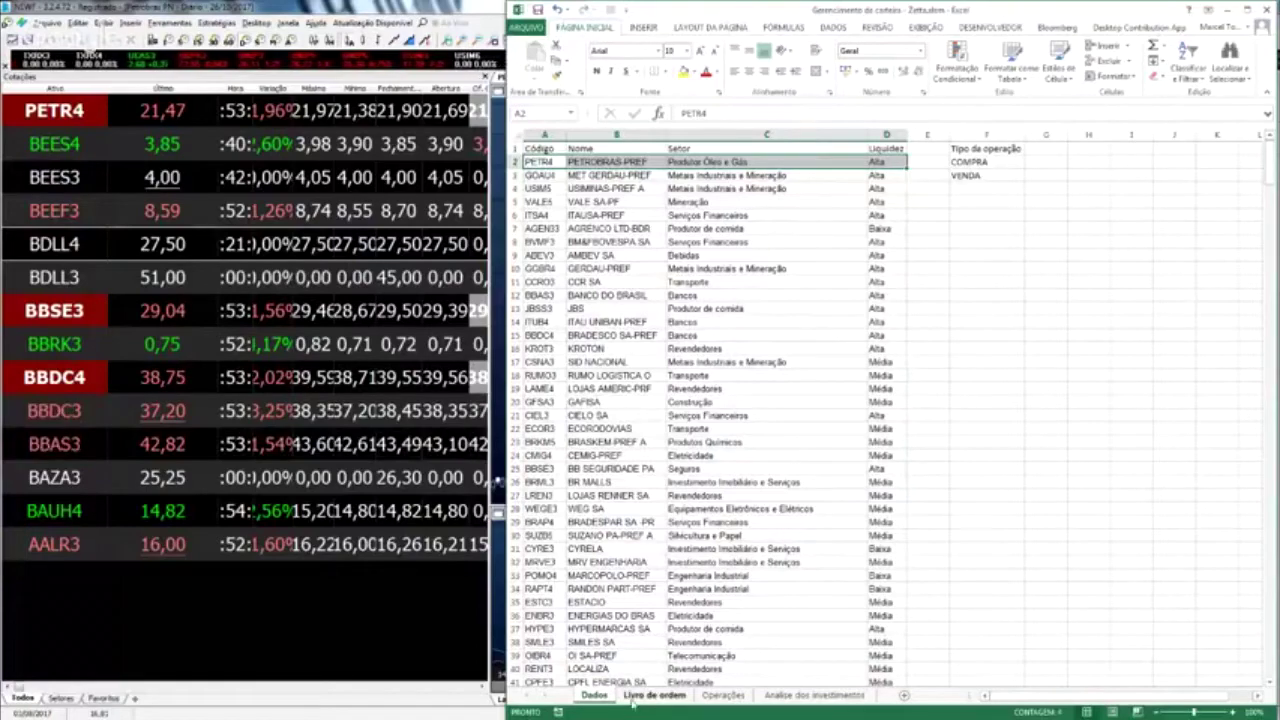
left_click(653, 694)
left_click(722, 694)
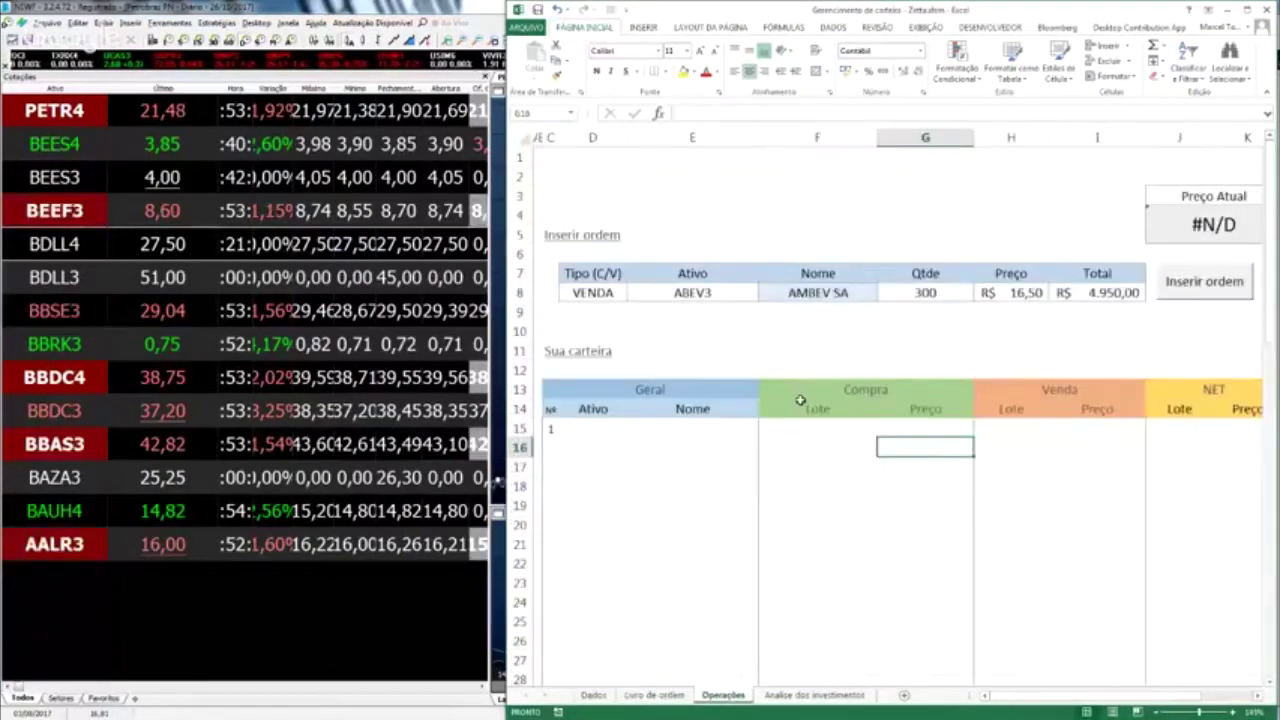
left_click(760, 362)
left_click(805, 484)
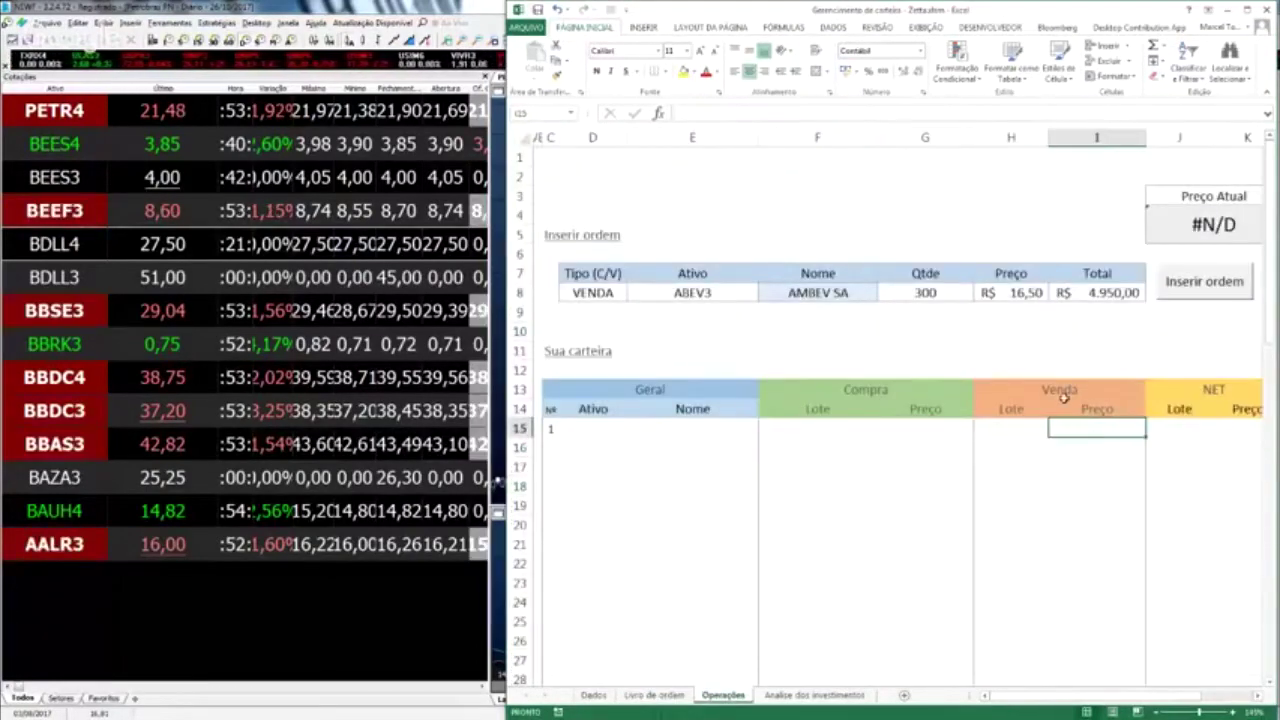
left_click_drag(1060, 392, 1038, 375)
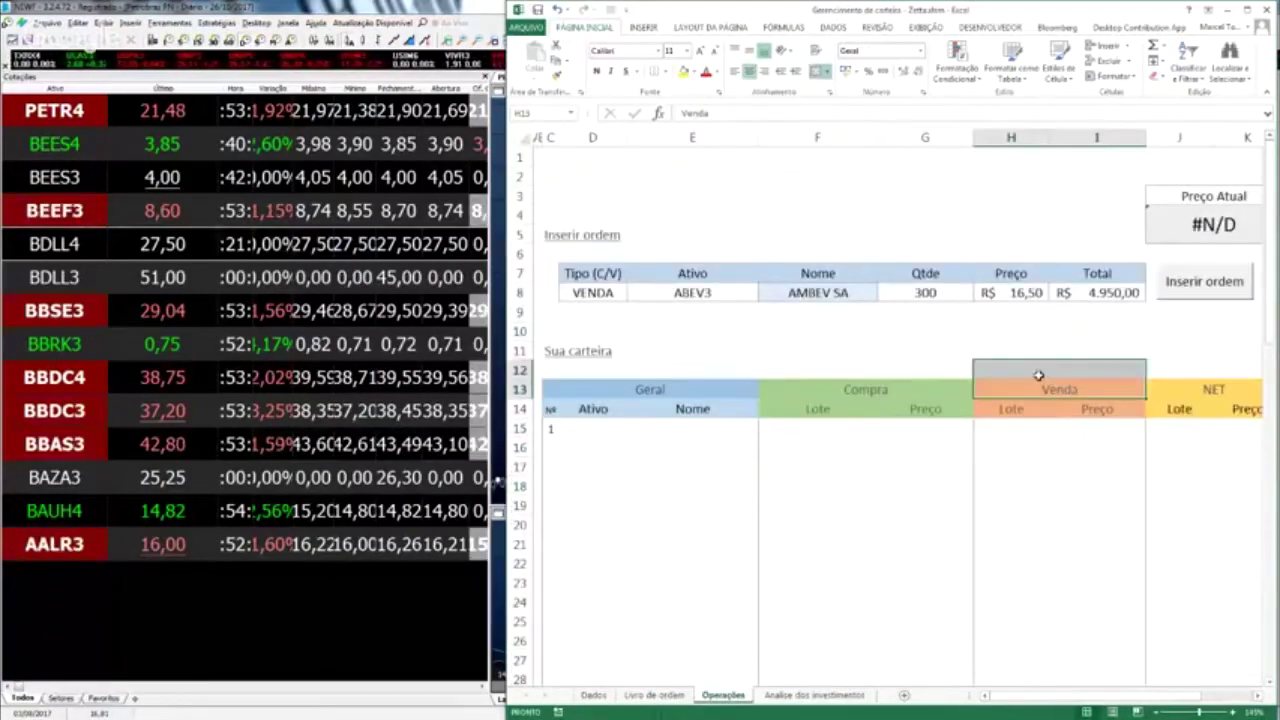
left_click(787, 494)
left_click(814, 694)
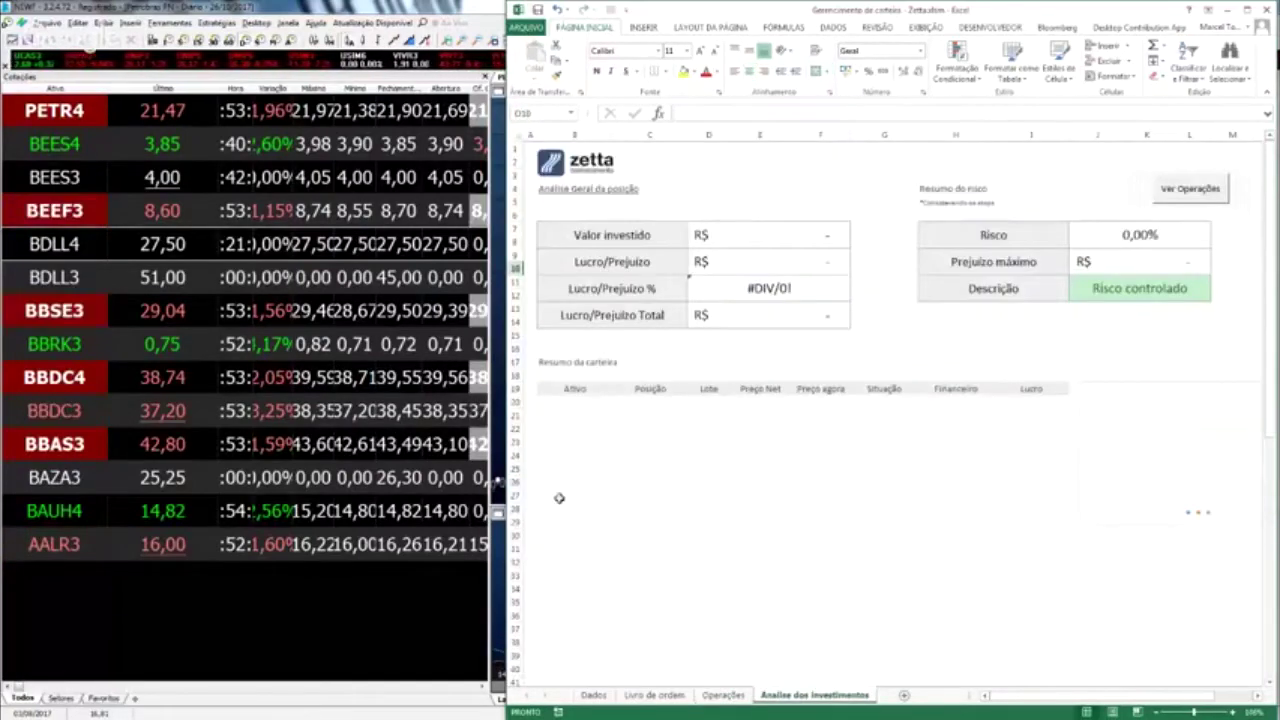
left_click(654, 694)
left_click(594, 694)
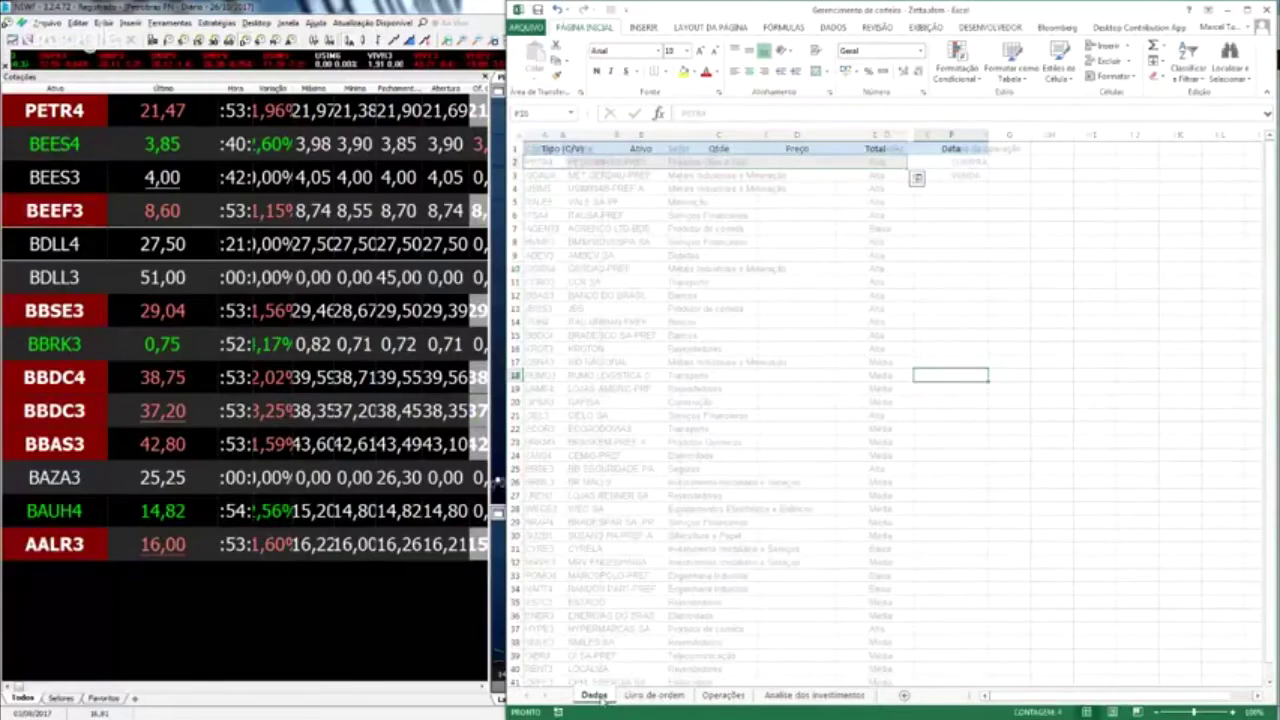
mouse_move(988, 415)
left_mouse_down()
mouse_move(1117, 415)
mouse_move(1075, 415)
left_mouse_up()
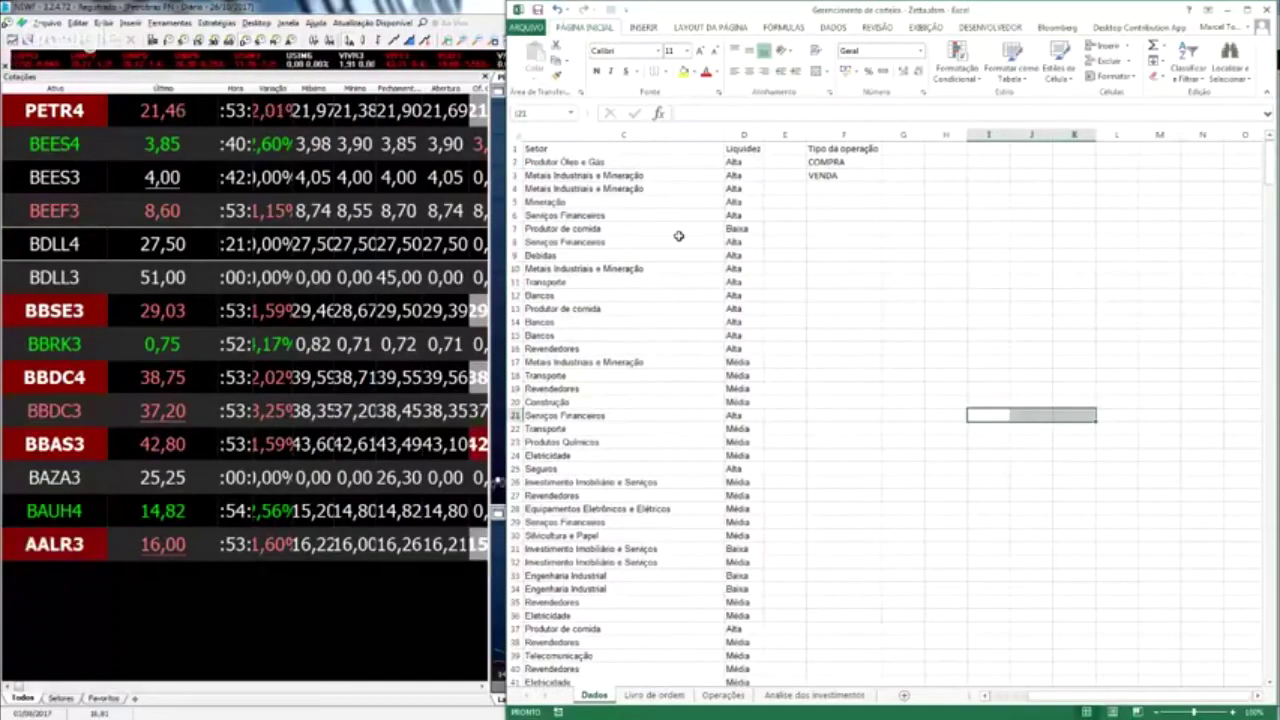
left_click_drag(560, 295, 14, 287)
key("ctrl+z")
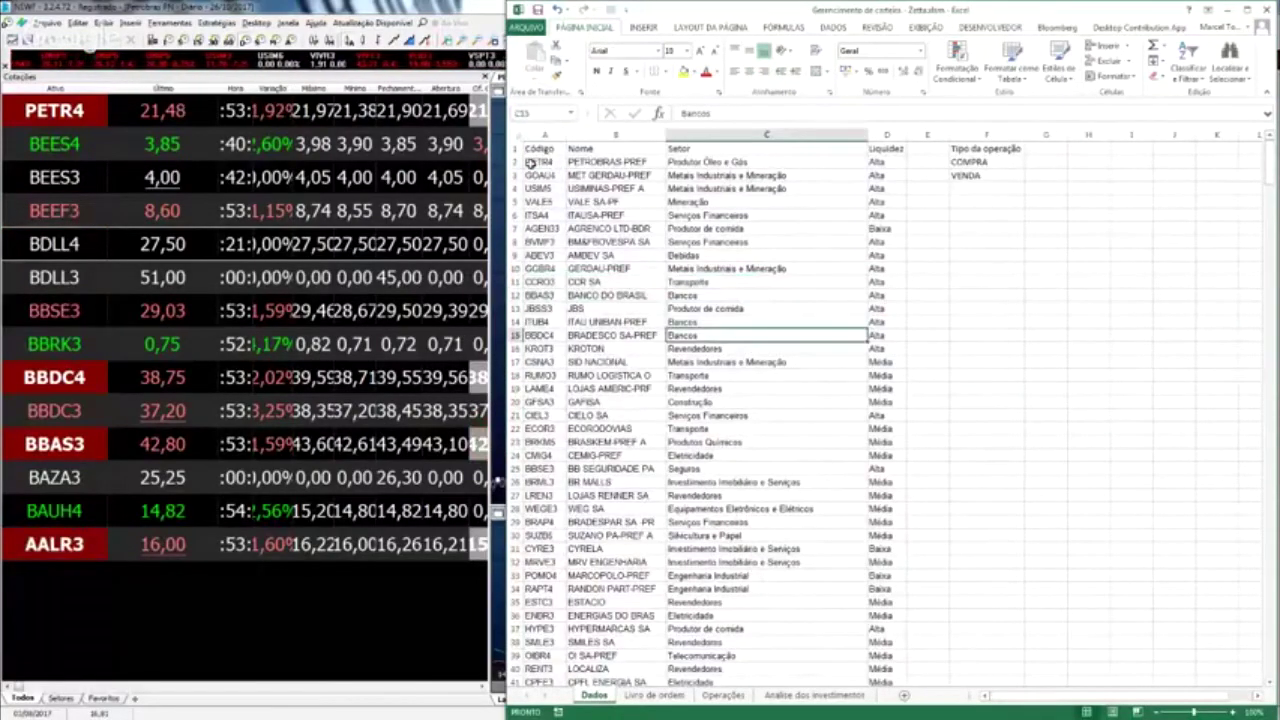
left_click(530, 162)
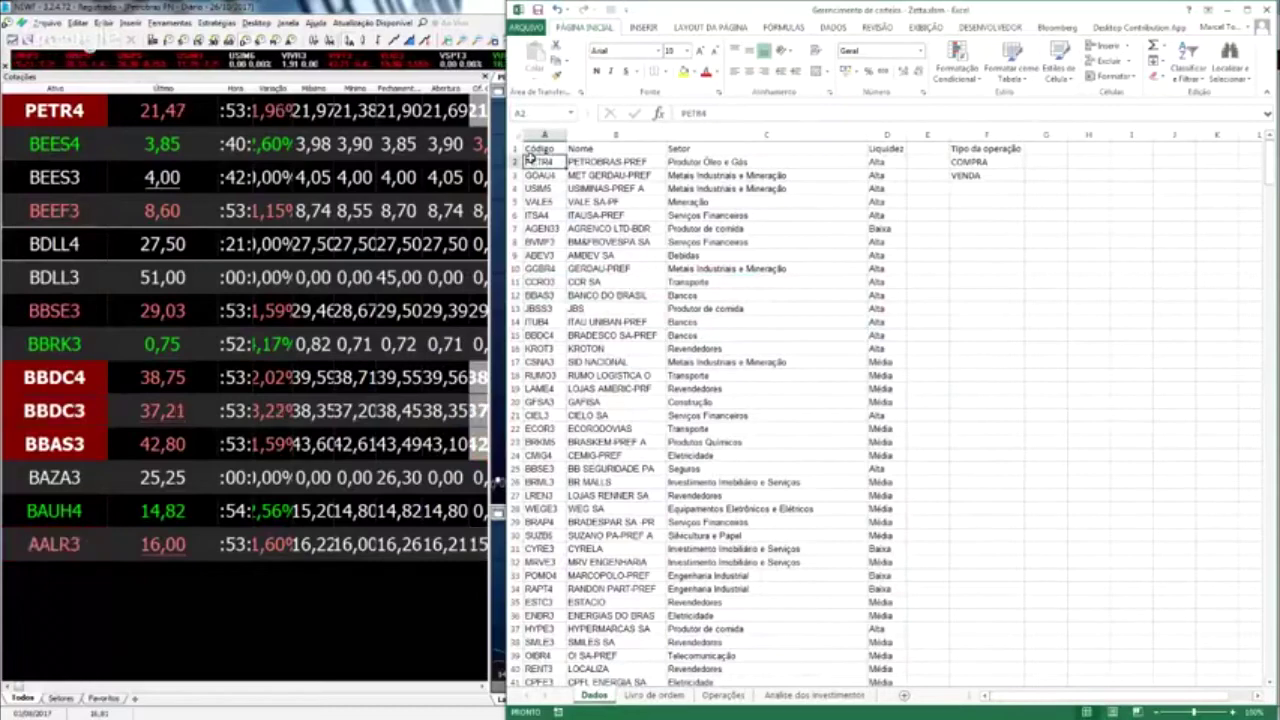
mouse_move(533, 162)
left_mouse_down()
mouse_move(481, 632)
mouse_move(545, 178)
left_mouse_up()
left_click(1020, 290)
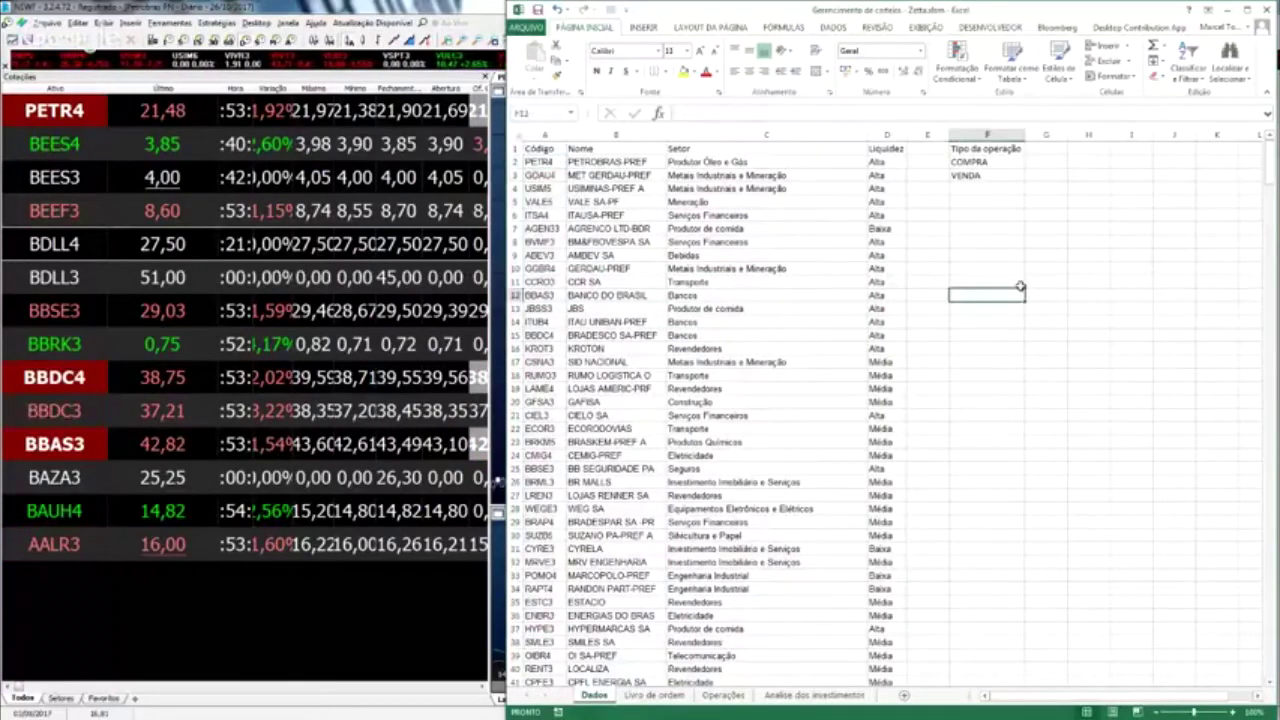
left_click(1088, 254)
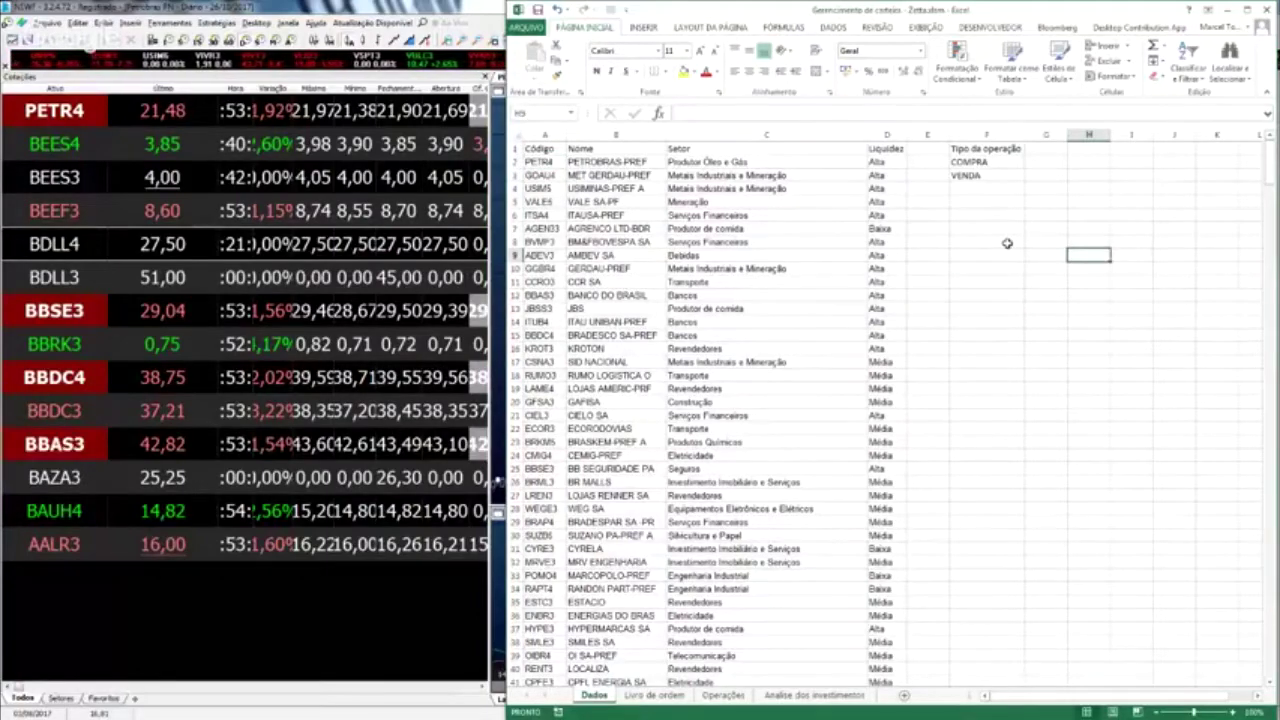
key("ctrl+Home")
key("Down")
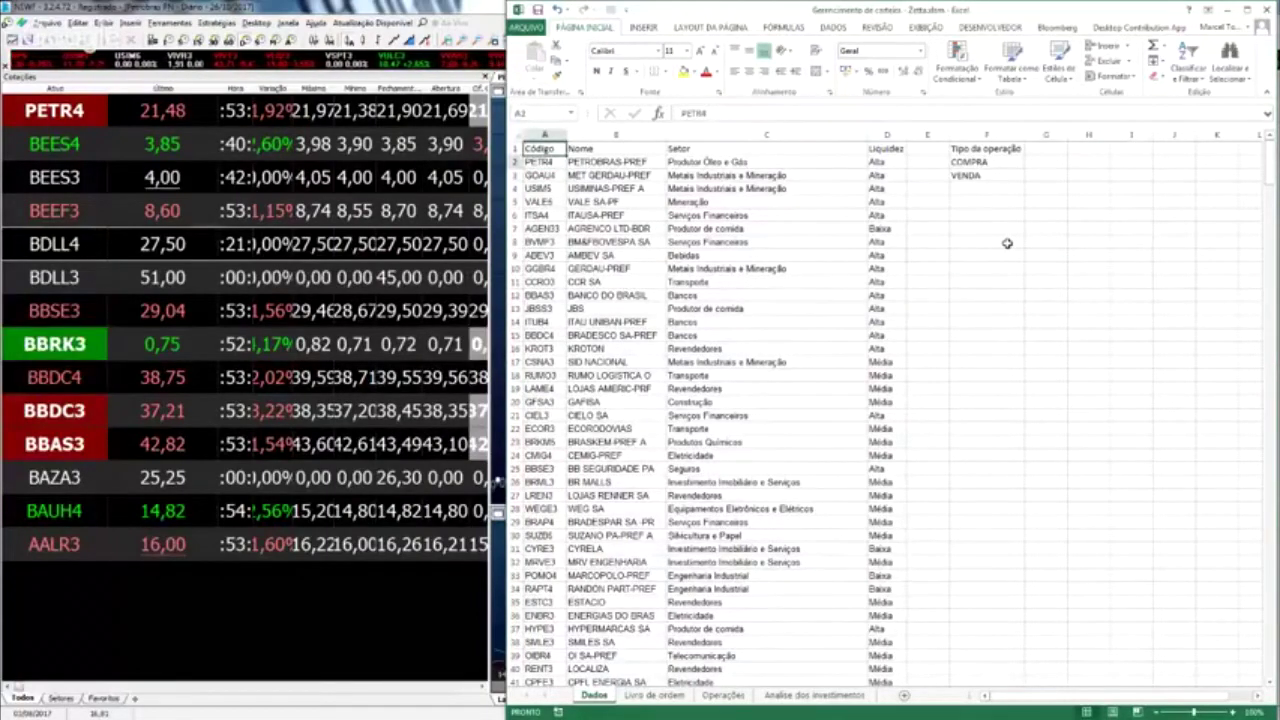
key("ctrl+shift+Down")
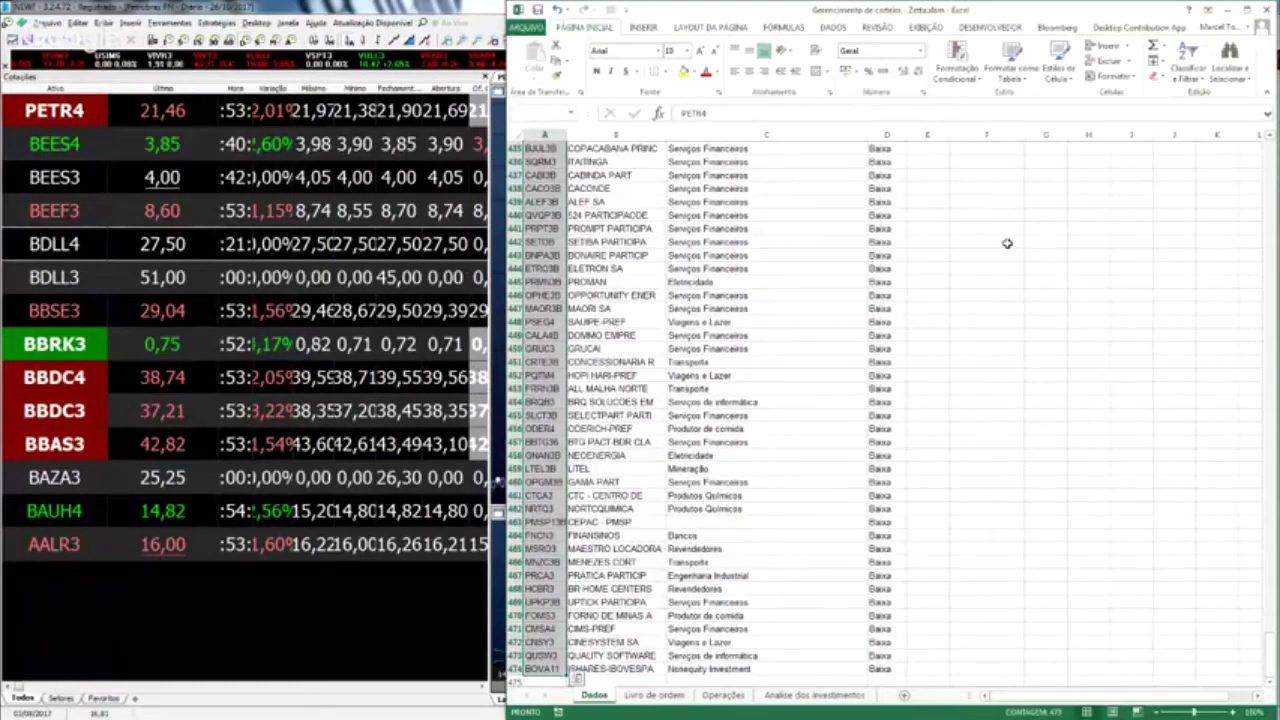
key("ctrl+Home")
key("Right")
key("Right")
key("Right")
key("ctrl+space")
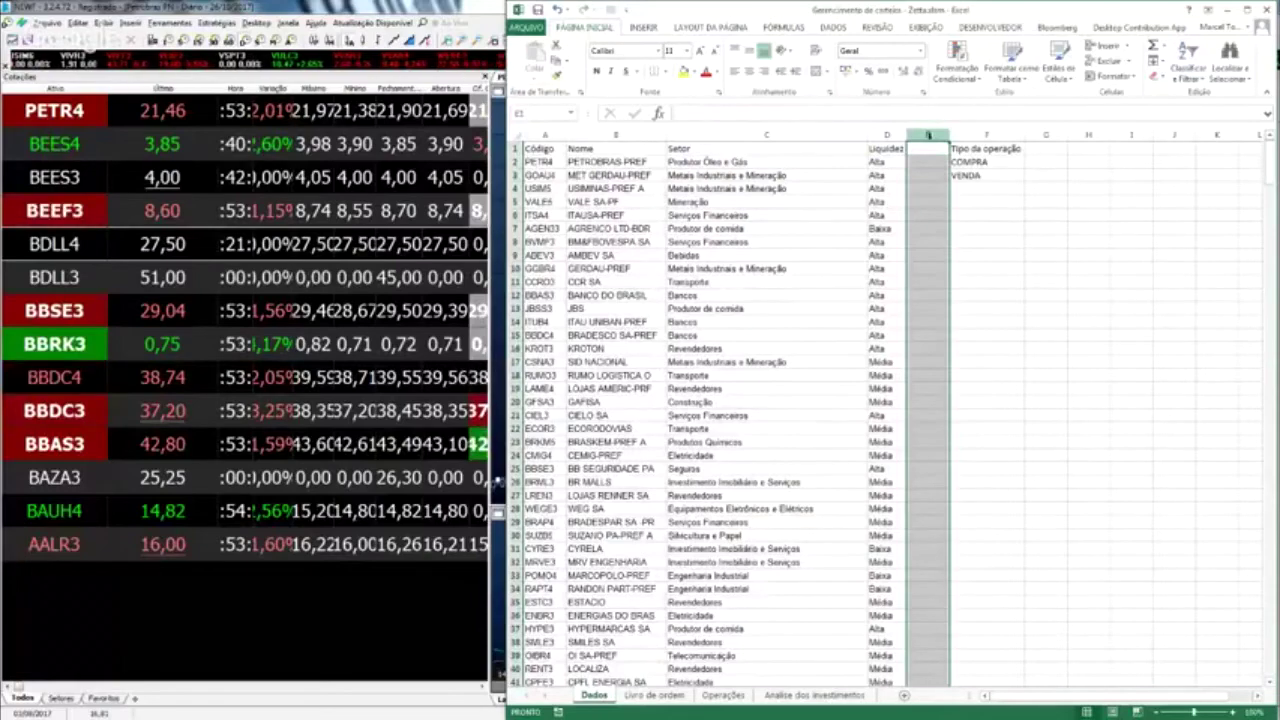
Restore and then delete the Último heading so E1 is empty, and switch to ProfitChart.
left_click(971, 243)
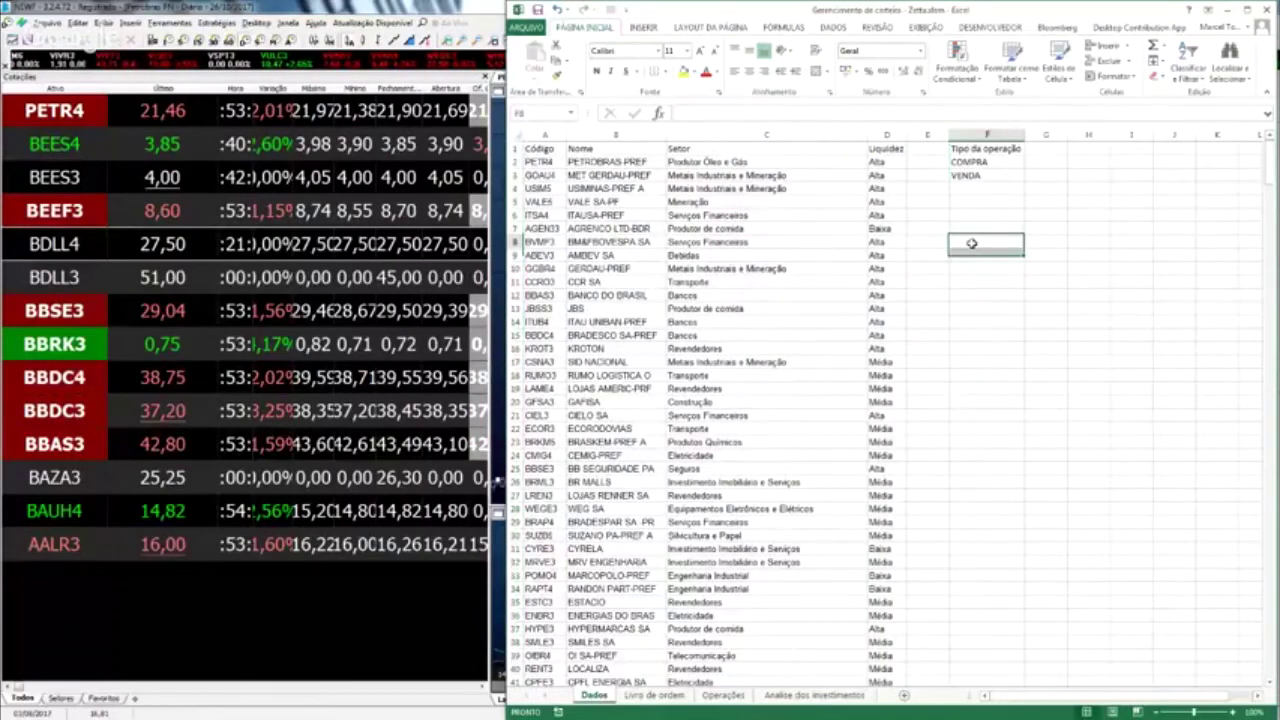
scroll(971, 243, "up", 2)
scroll(962, 241, "up", 3)
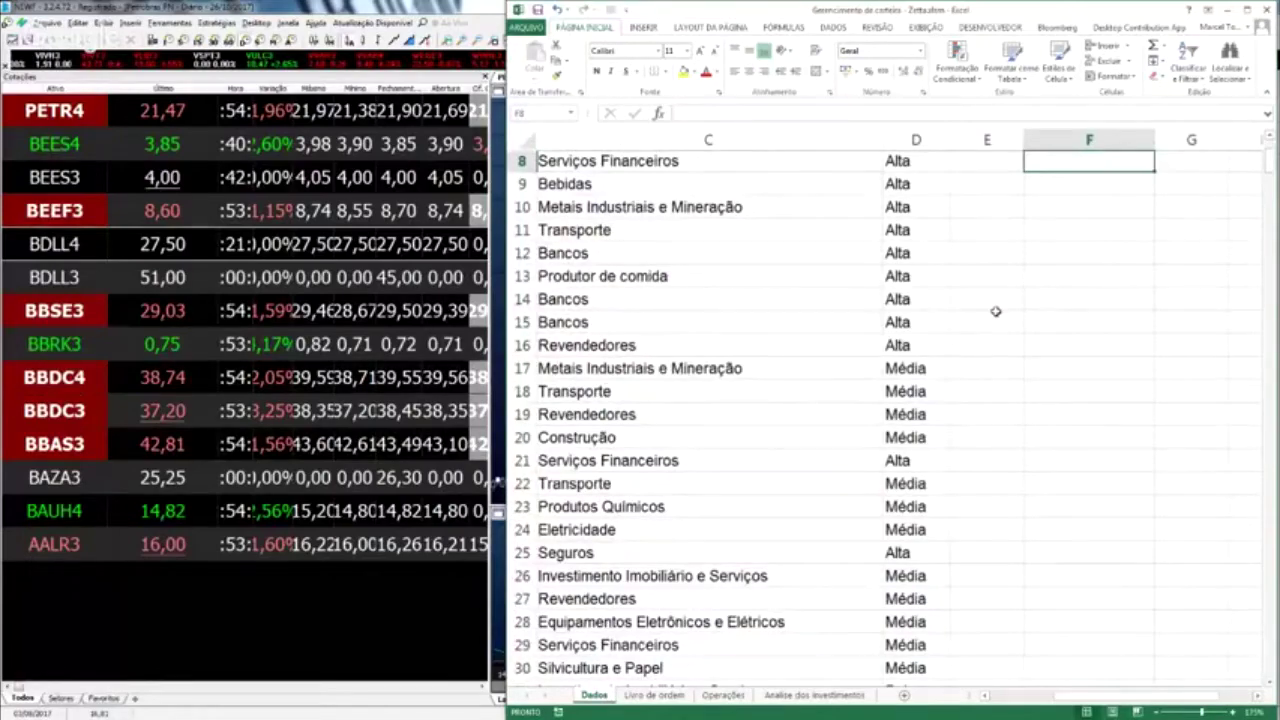
key("ctrl+z")
key("ctrl+z")
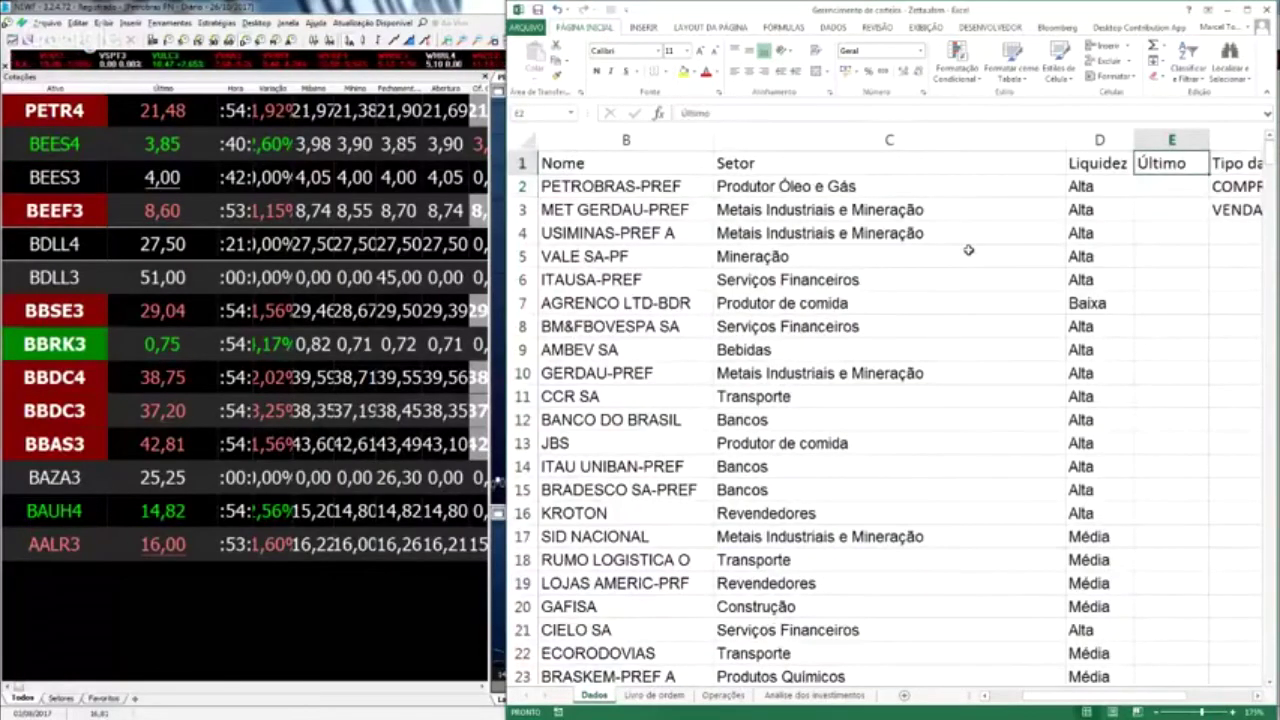
key("Delete")
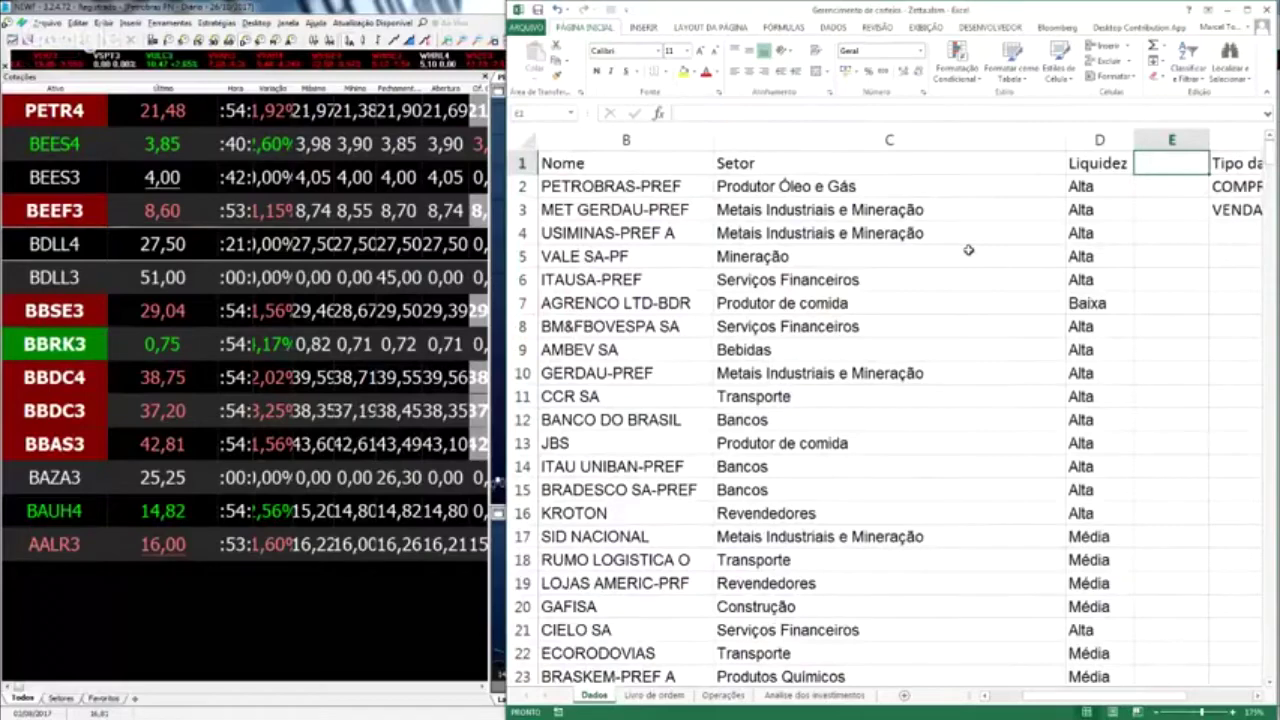
key("Right")
key("Right")
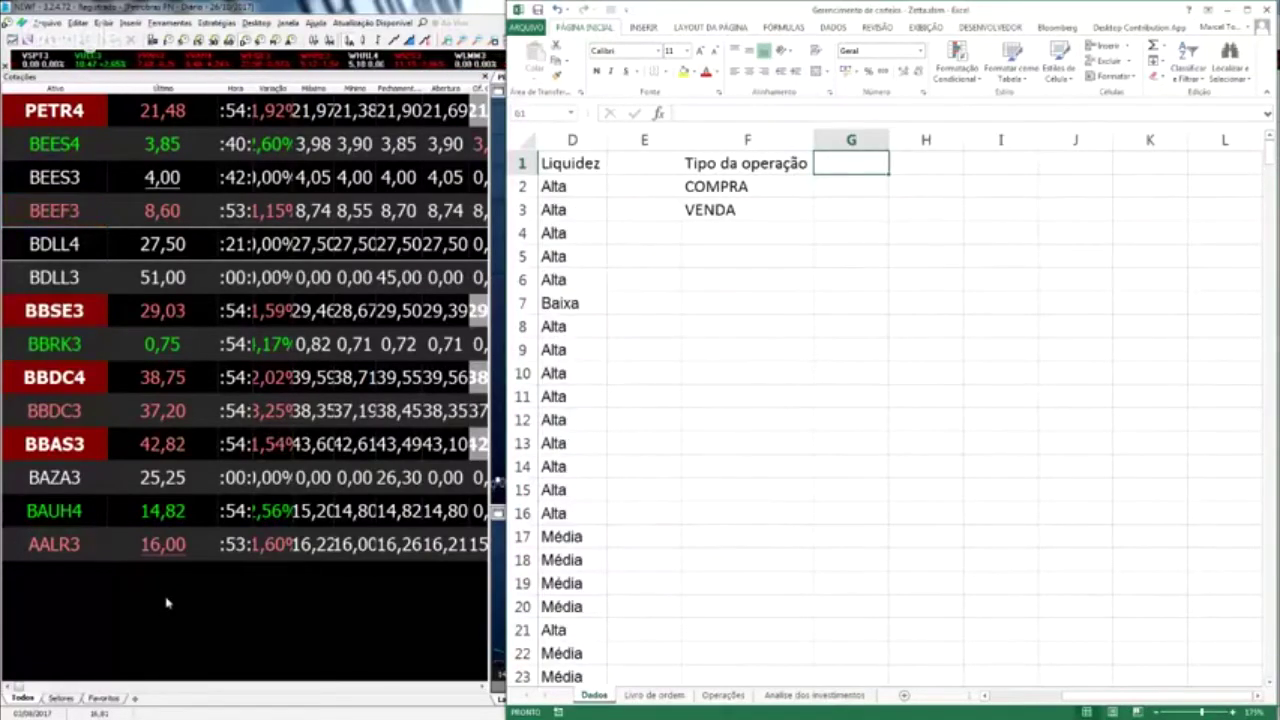
left_click(167, 602)
Open ProfitChart's Ferramentas > Gerenciador de Ativos asset manager.
right_click(68, 144)
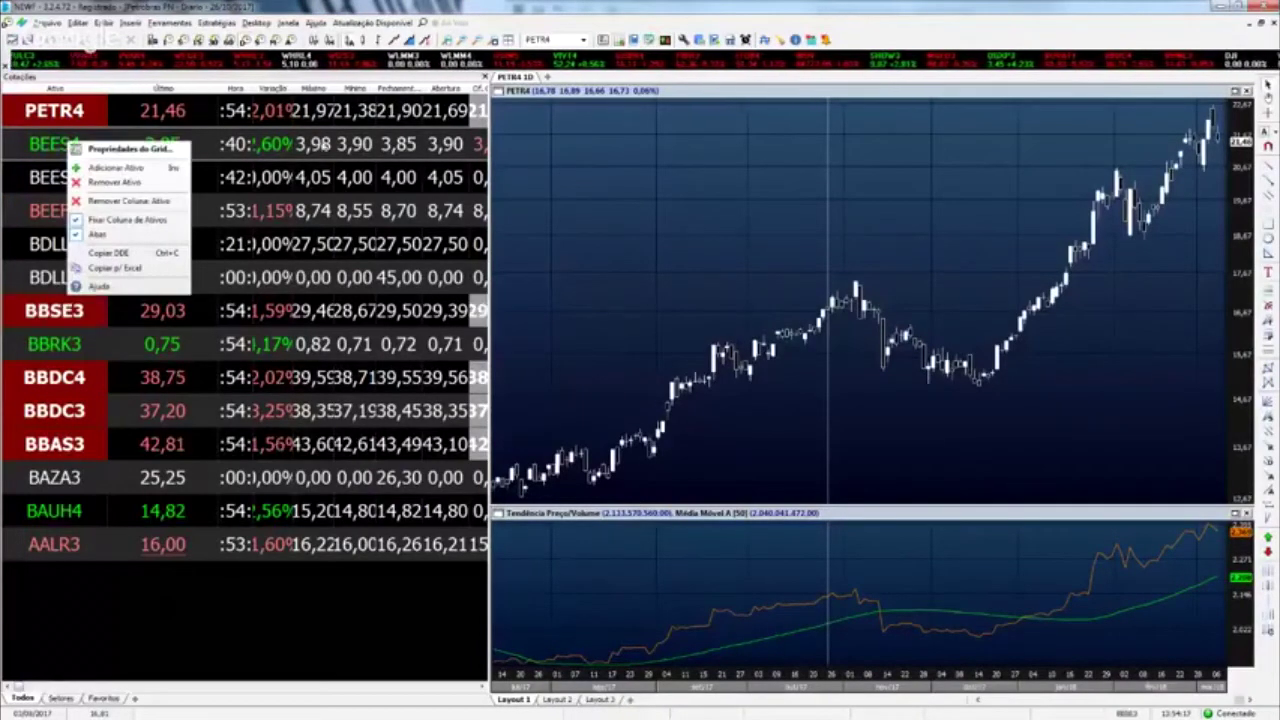
key("Escape")
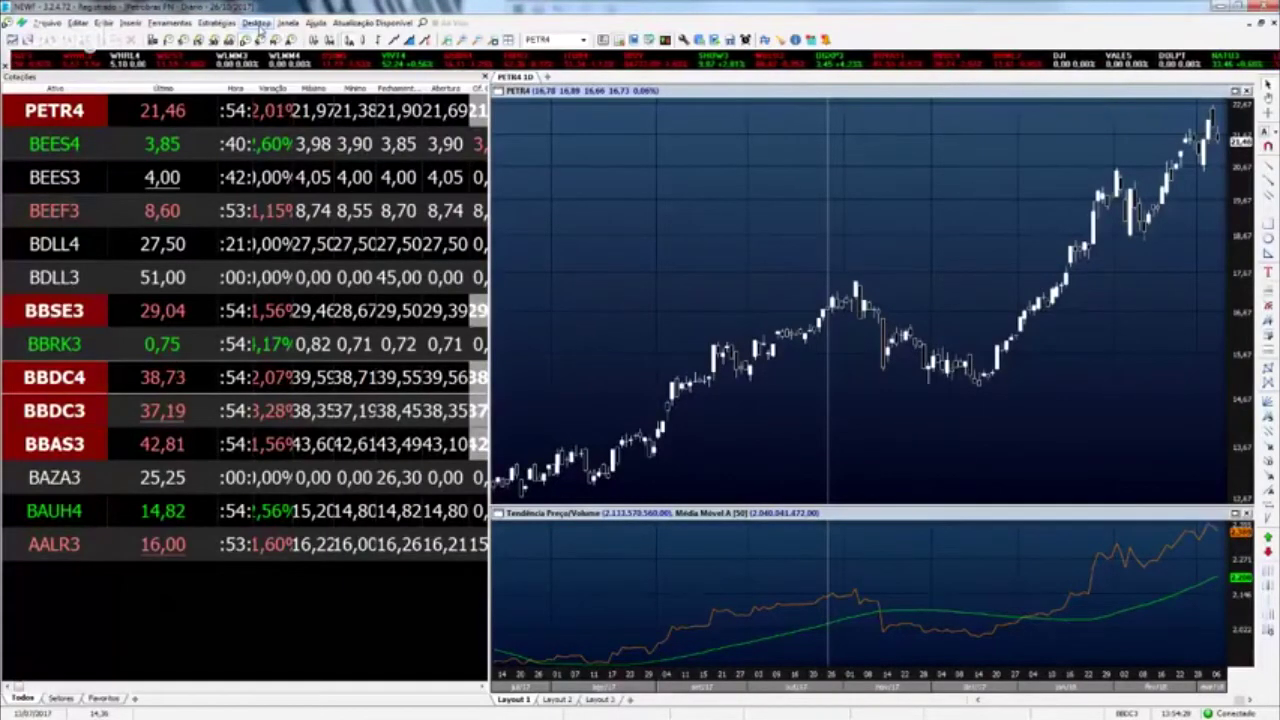
left_click(258, 24)
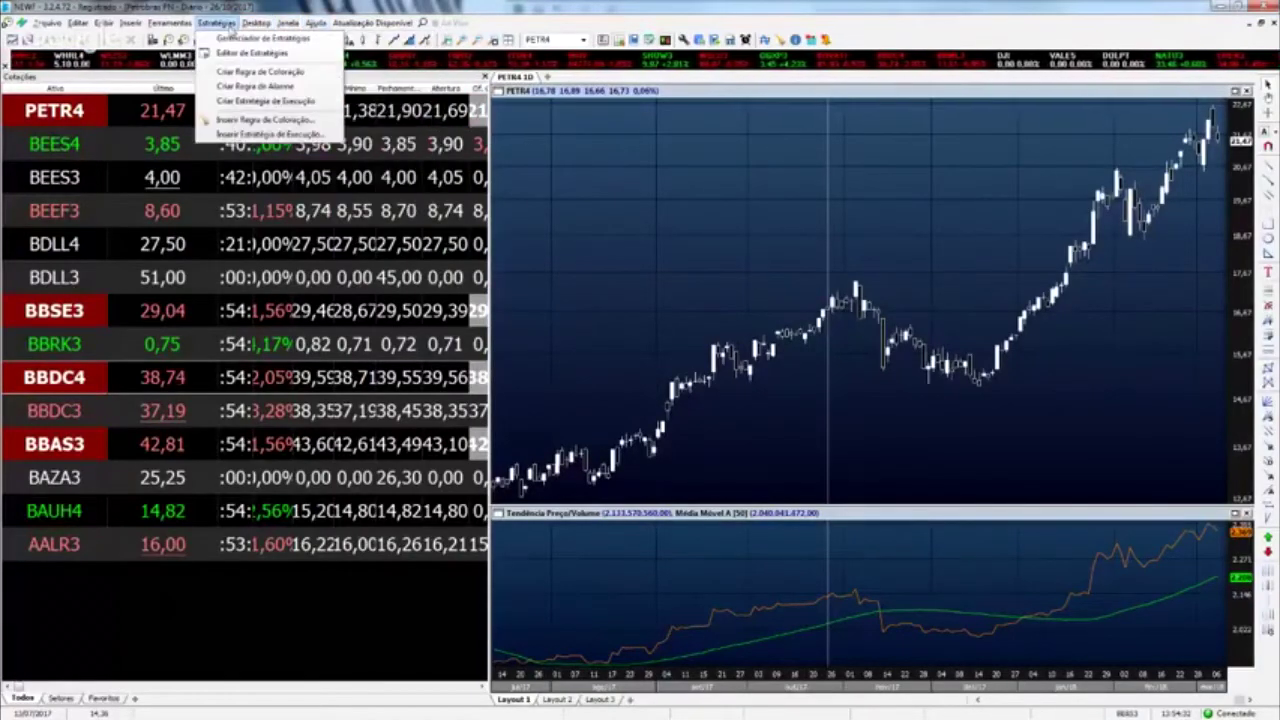
mouse_move(190, 31)
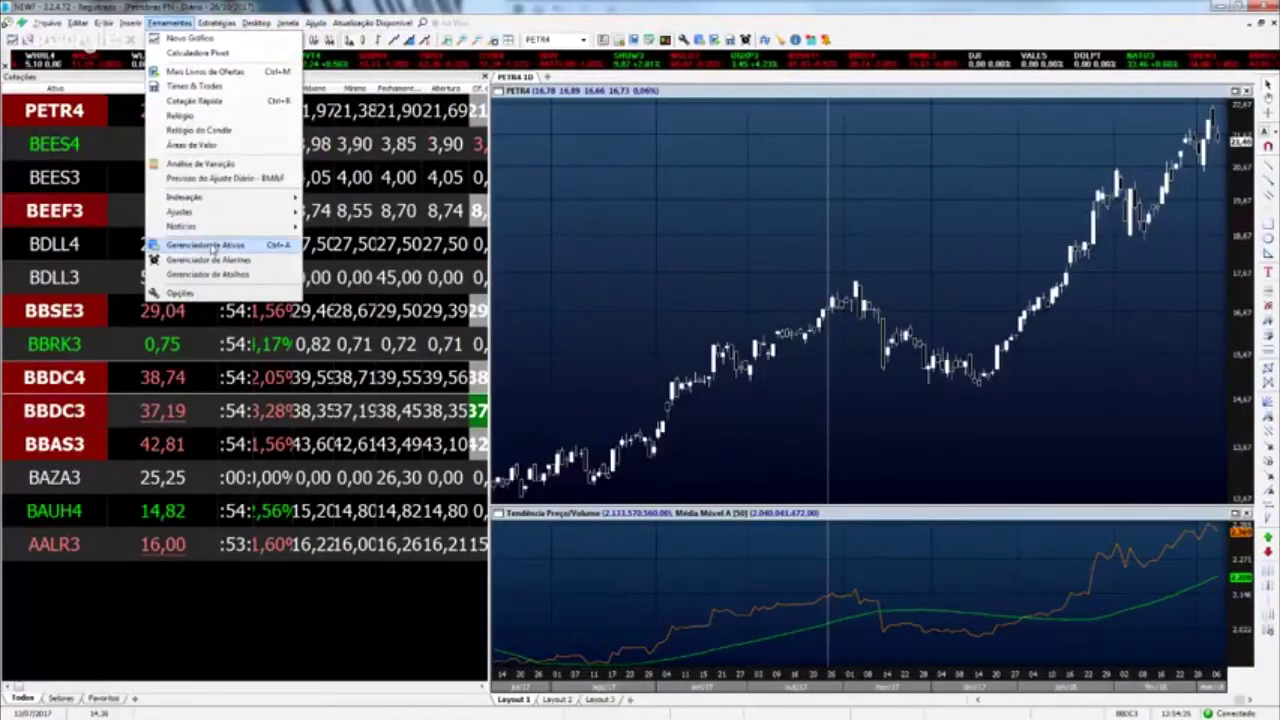
left_click(200, 244)
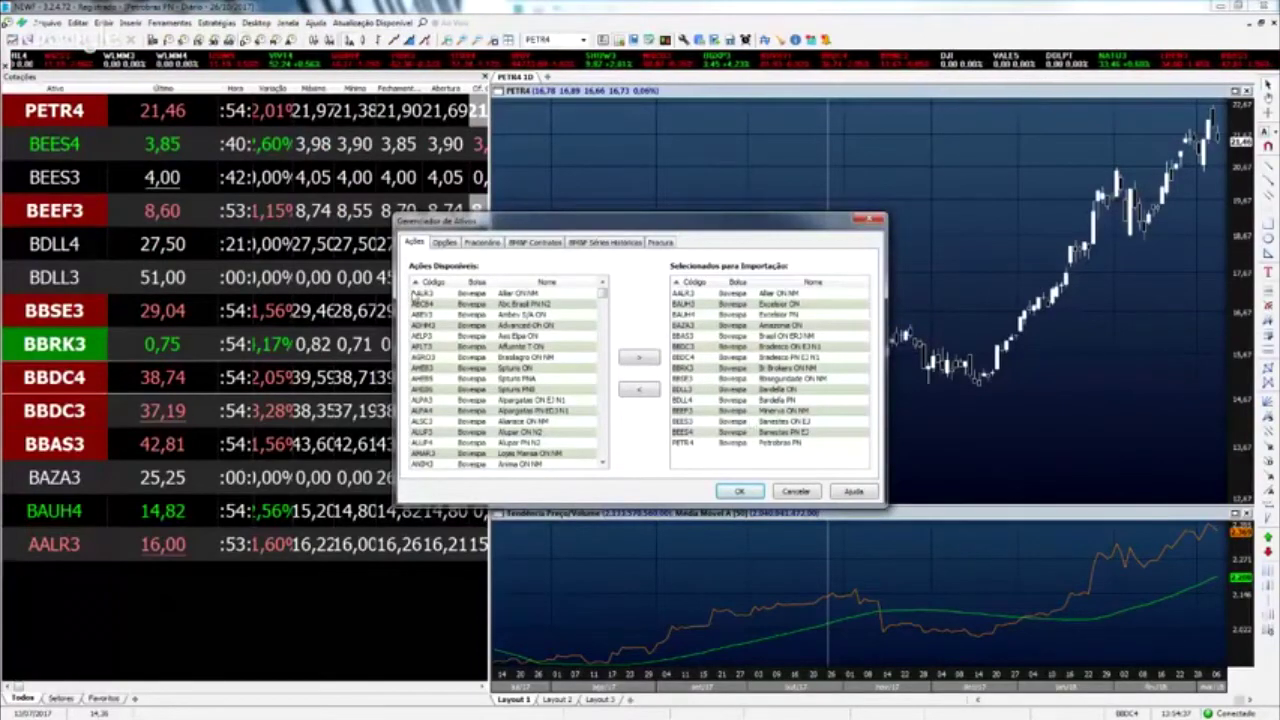
left_click(713, 385)
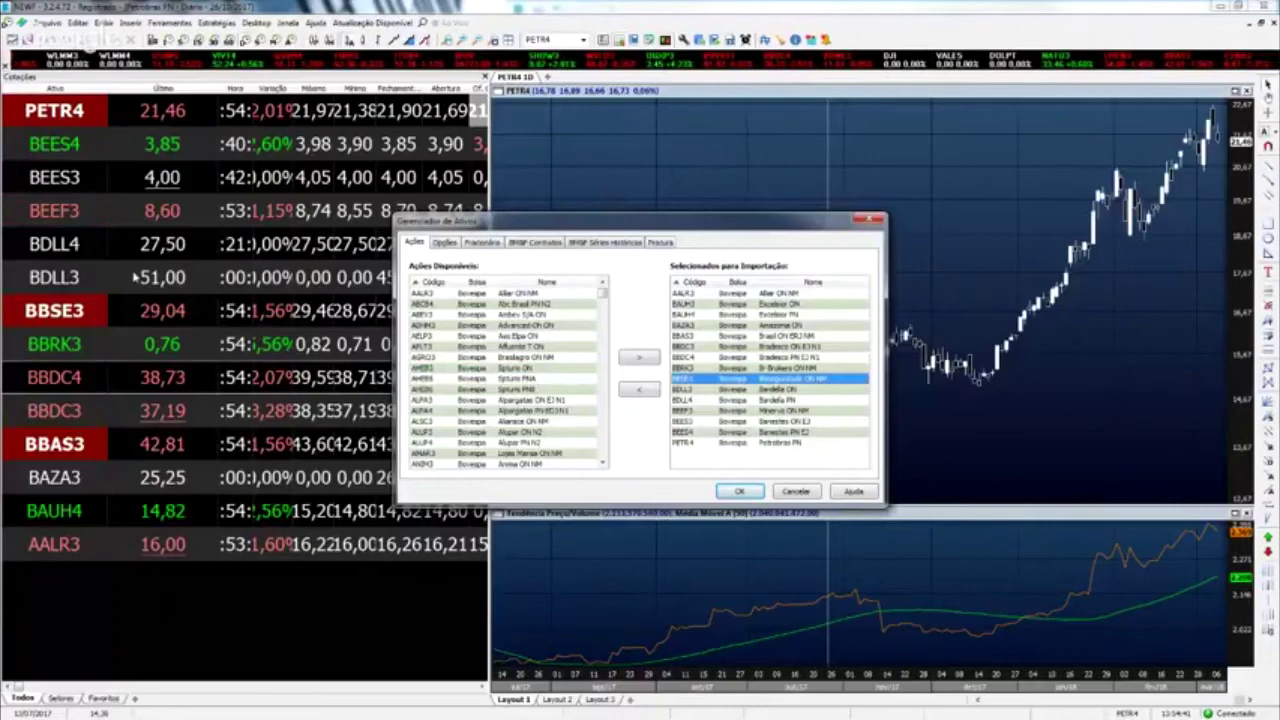
Shift-select stocks like MULT3, MTSA4 and MYPK3 in Ações Disponíveis and add them.
left_click(500, 411)
scroll(540, 370, "down", 10)
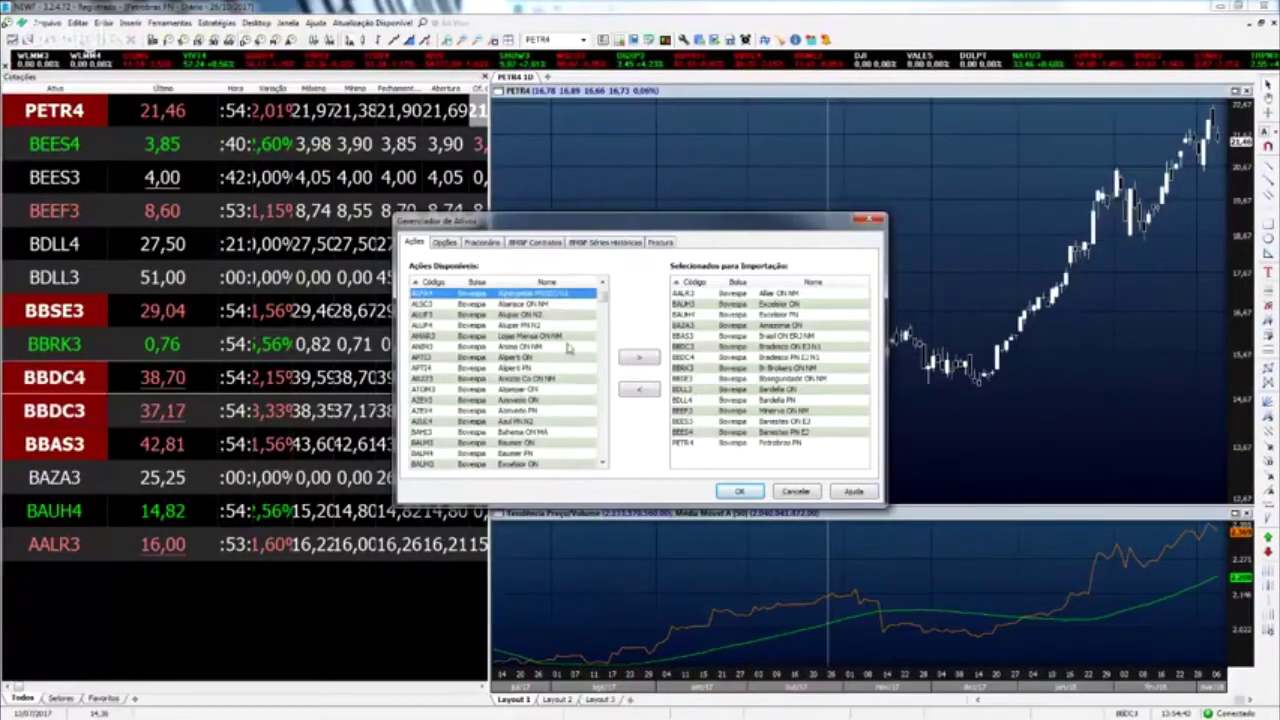
scroll(603, 330, "down", 5)
scroll(603, 330, "down", 5)
left_click(435, 327)
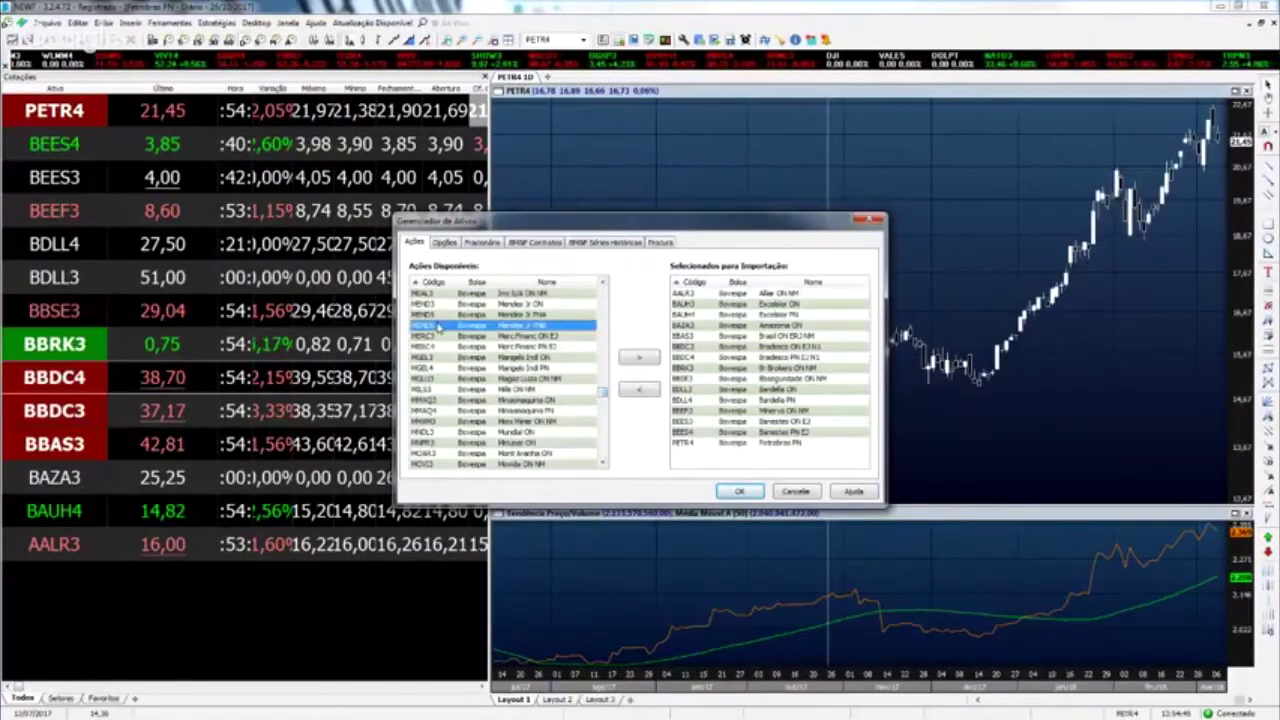
scroll(437, 455, "down", 2)
scroll(437, 455, "down", 3)
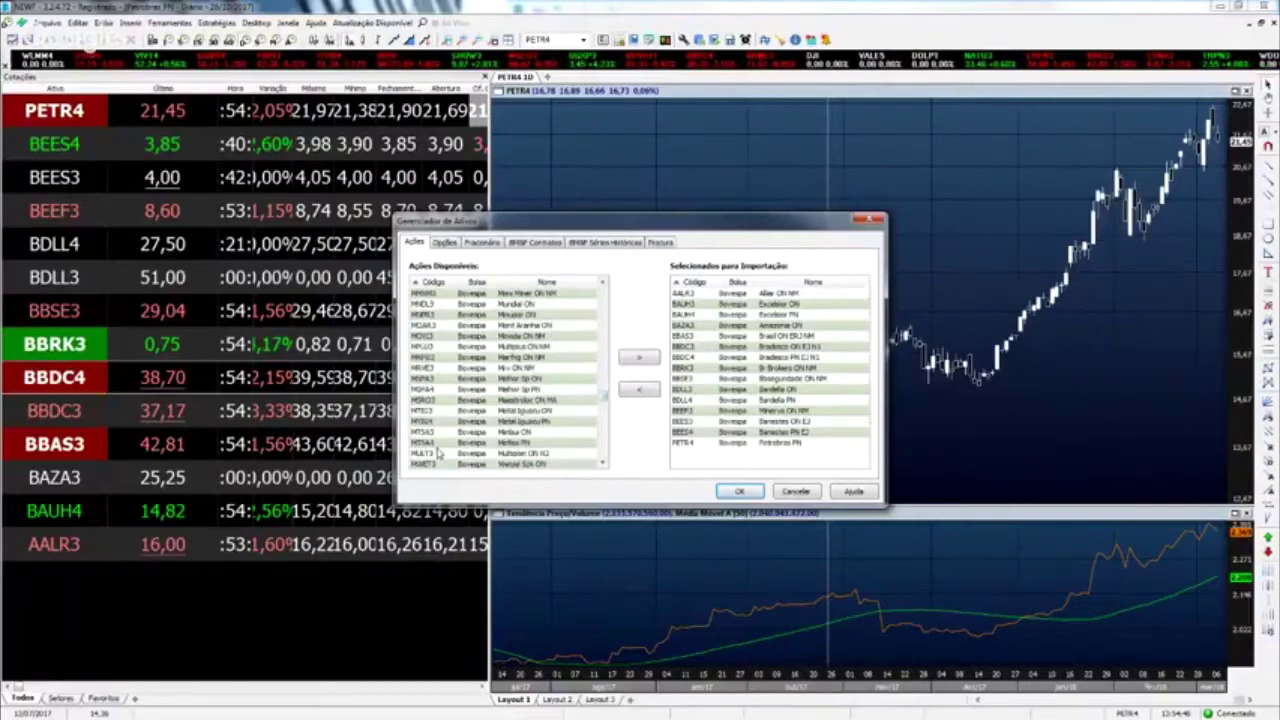
left_click(648, 358)
left_click(648, 358)
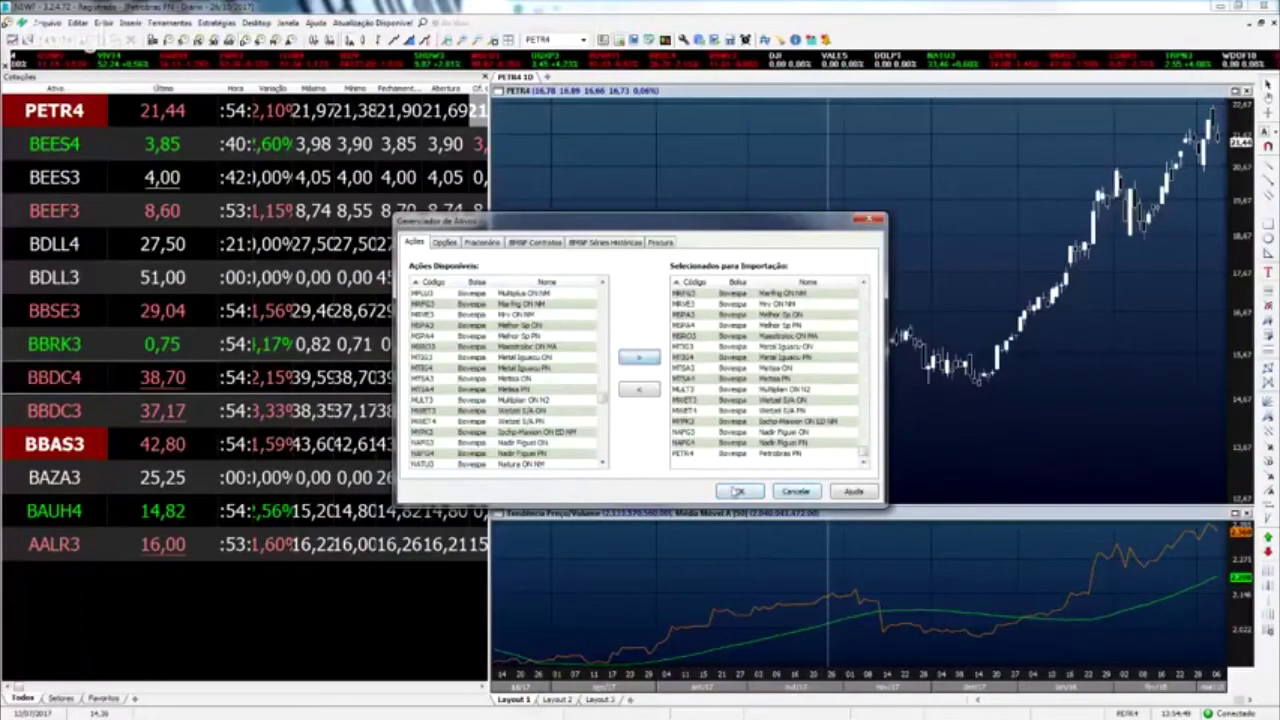
left_click(748, 491)
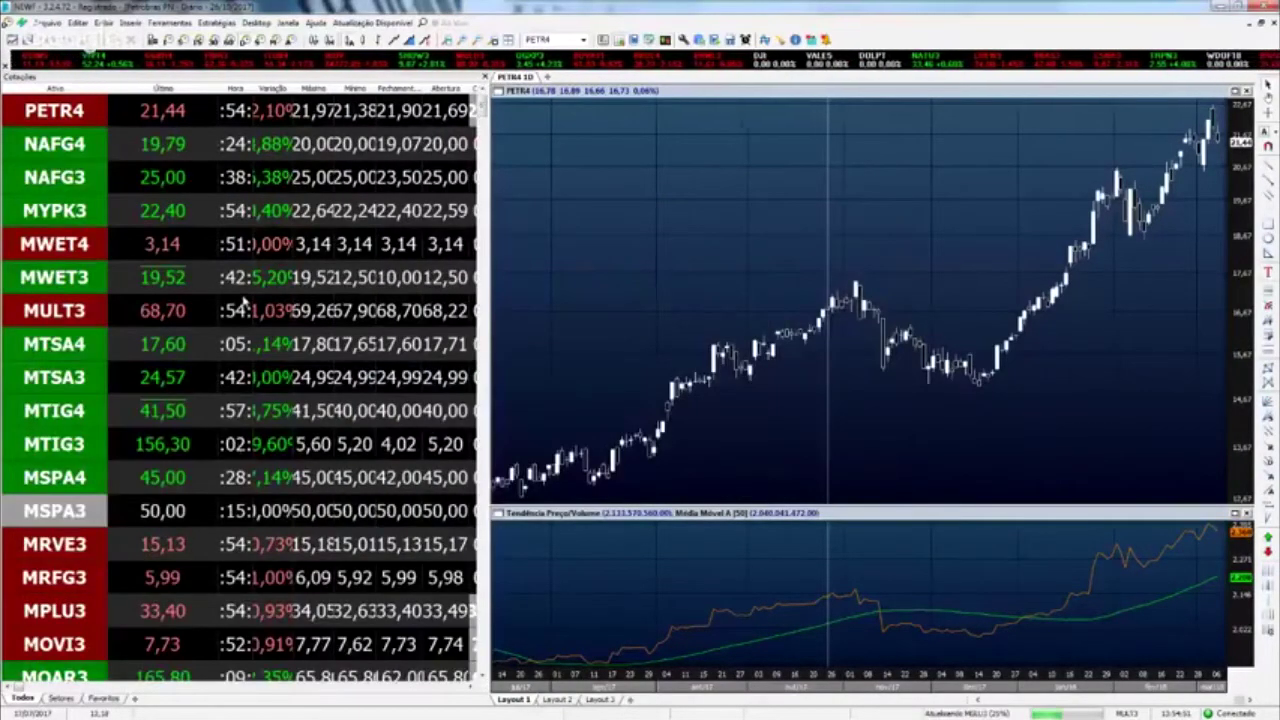
Copy the quote grid of newly imported stocks with Copiar p/ Excel and return to Excel.
scroll(245, 400, "down", 5)
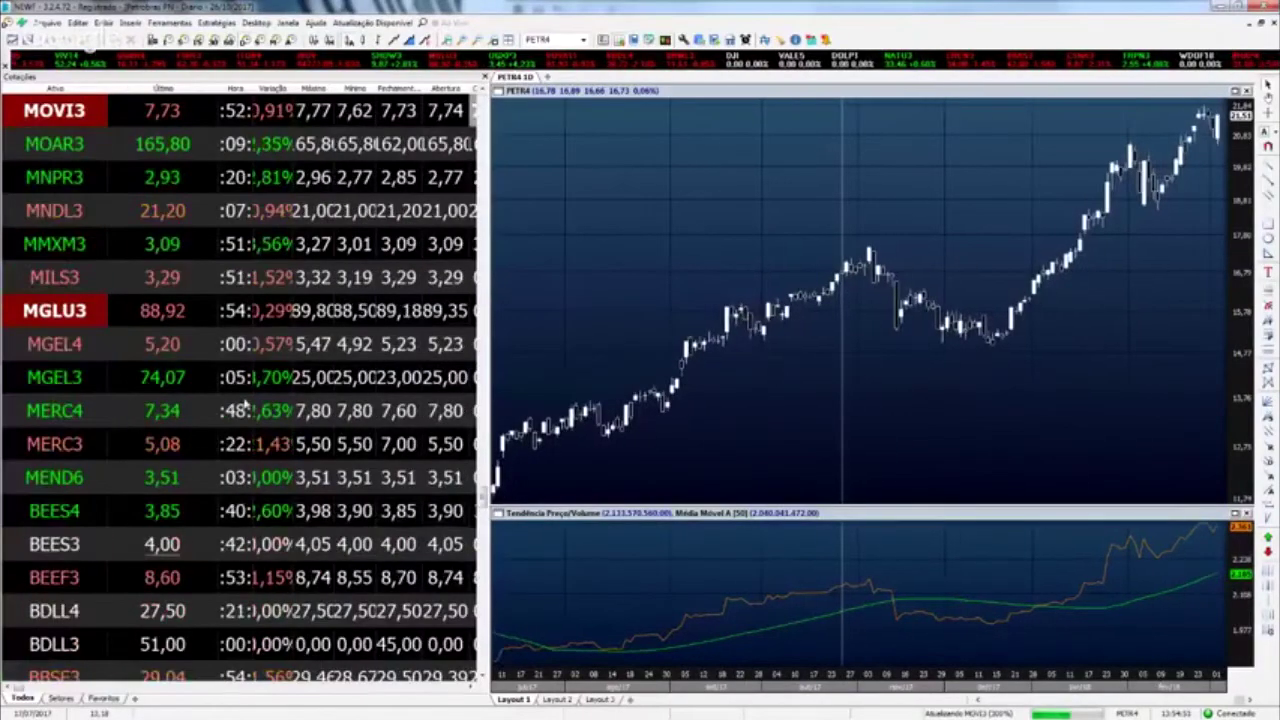
scroll(245, 400, "down", 1)
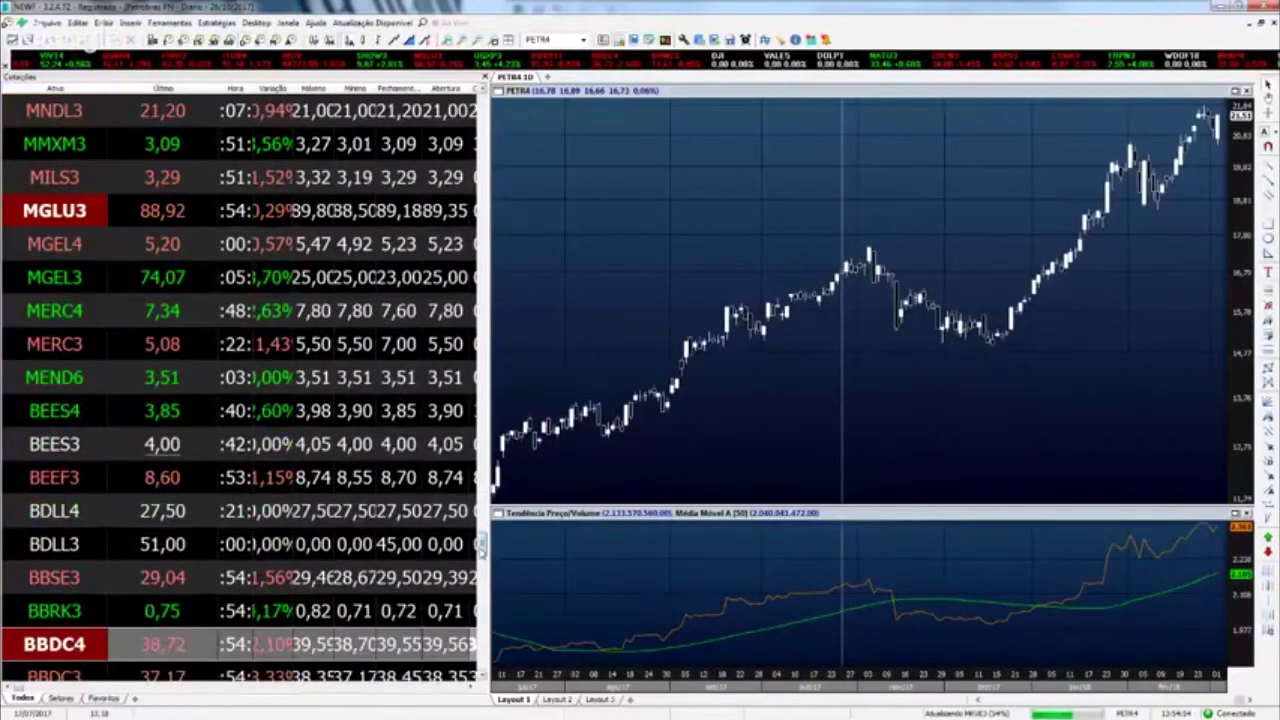
left_click_drag(481, 545, 506, 104)
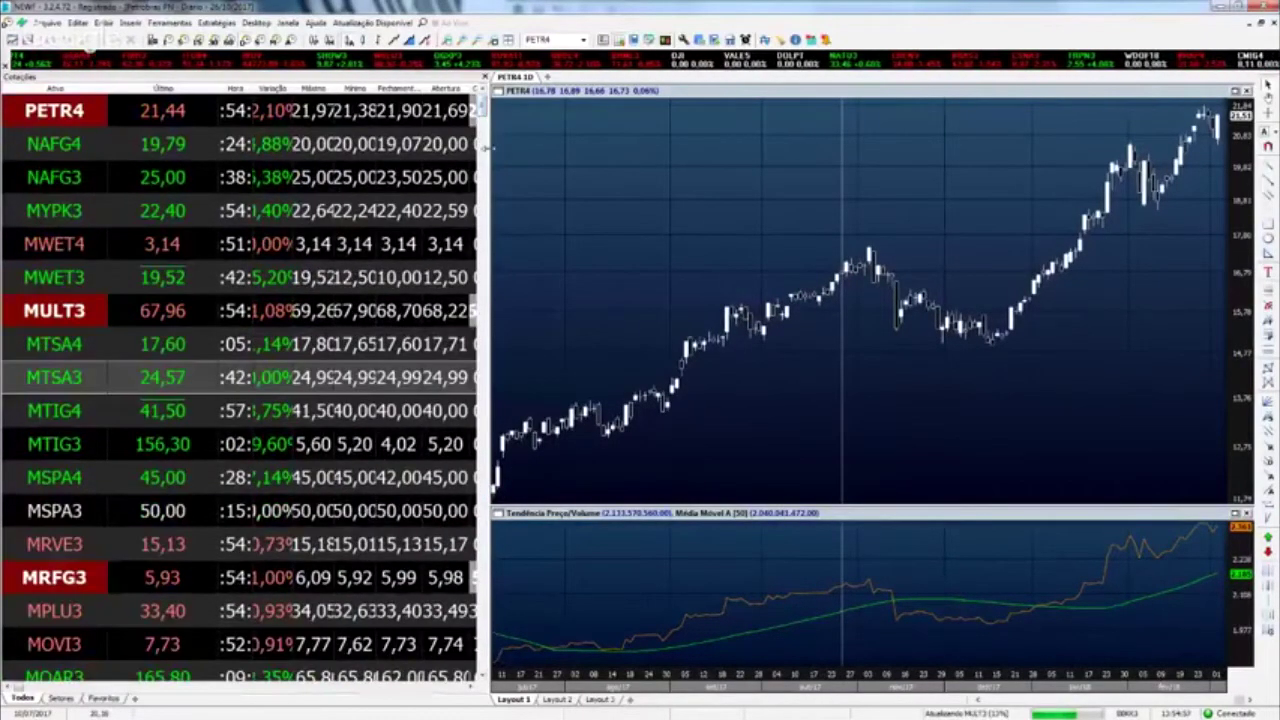
right_click(181, 212)
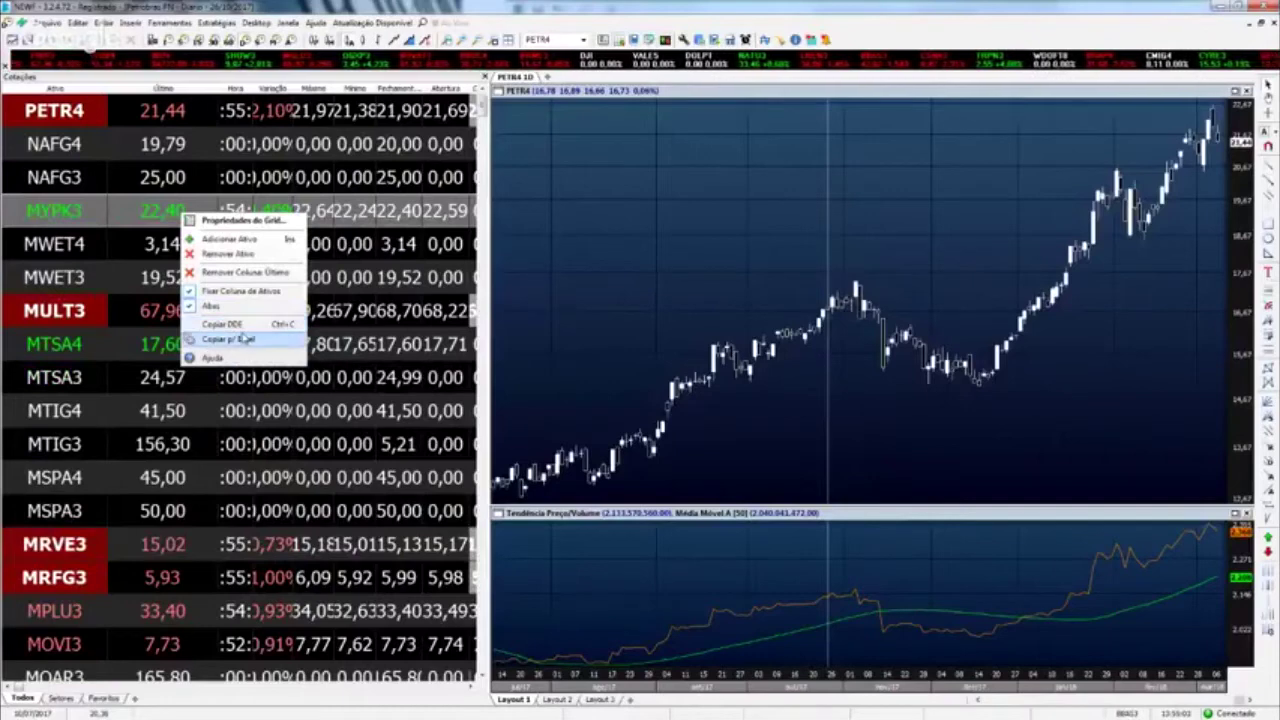
left_click(245, 326)
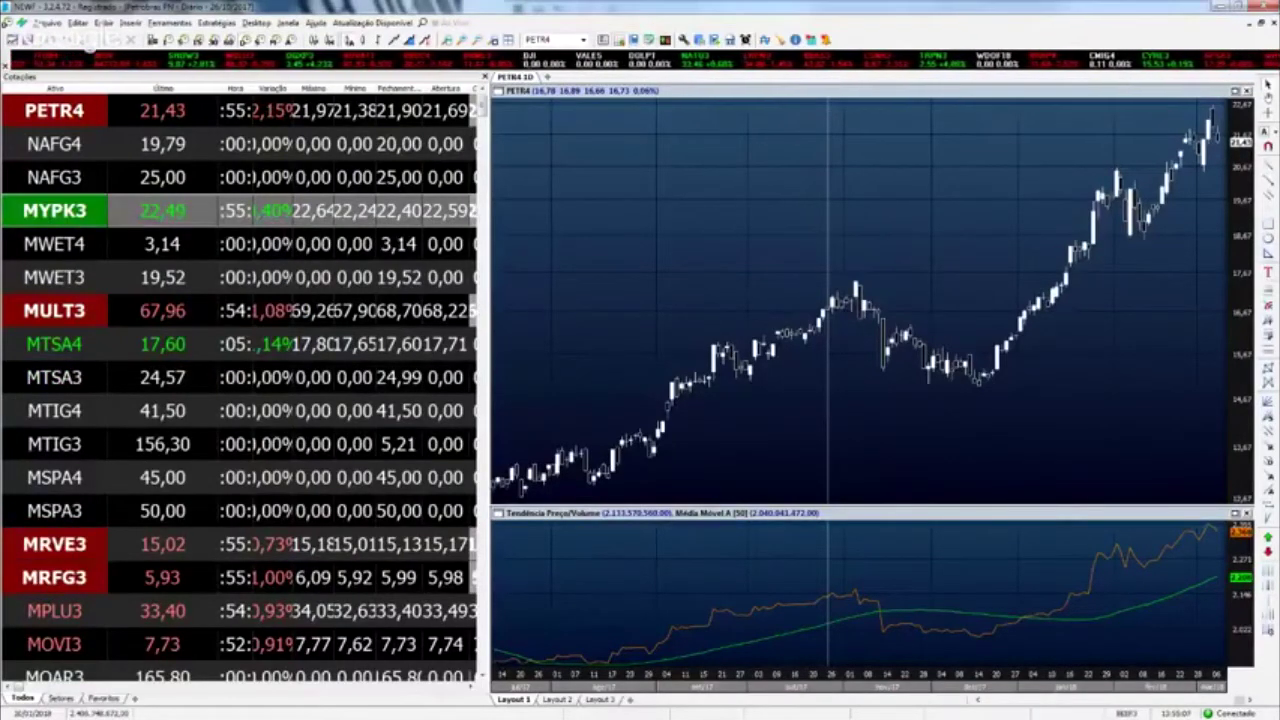
key("alt+Tab")
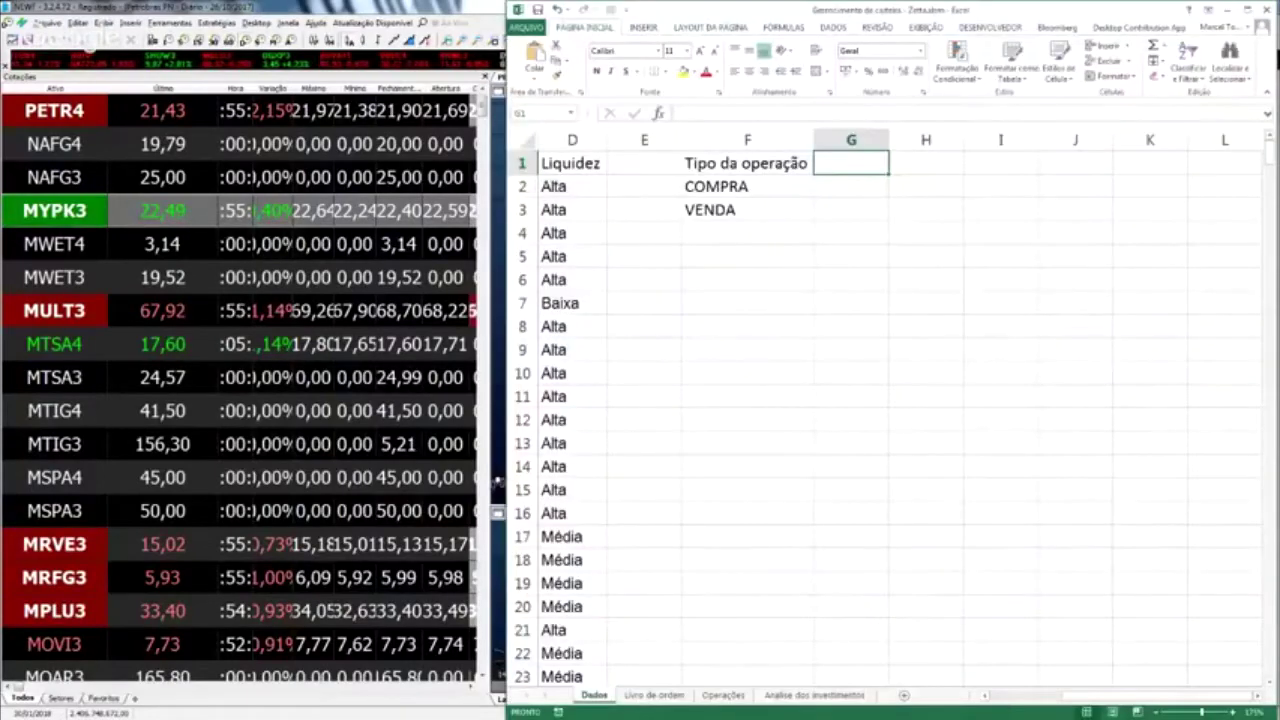
Paste the live quotes at H1 on Dados and delete the extra columns from Hora onward.
left_click(1074, 372)
left_click(903, 163)
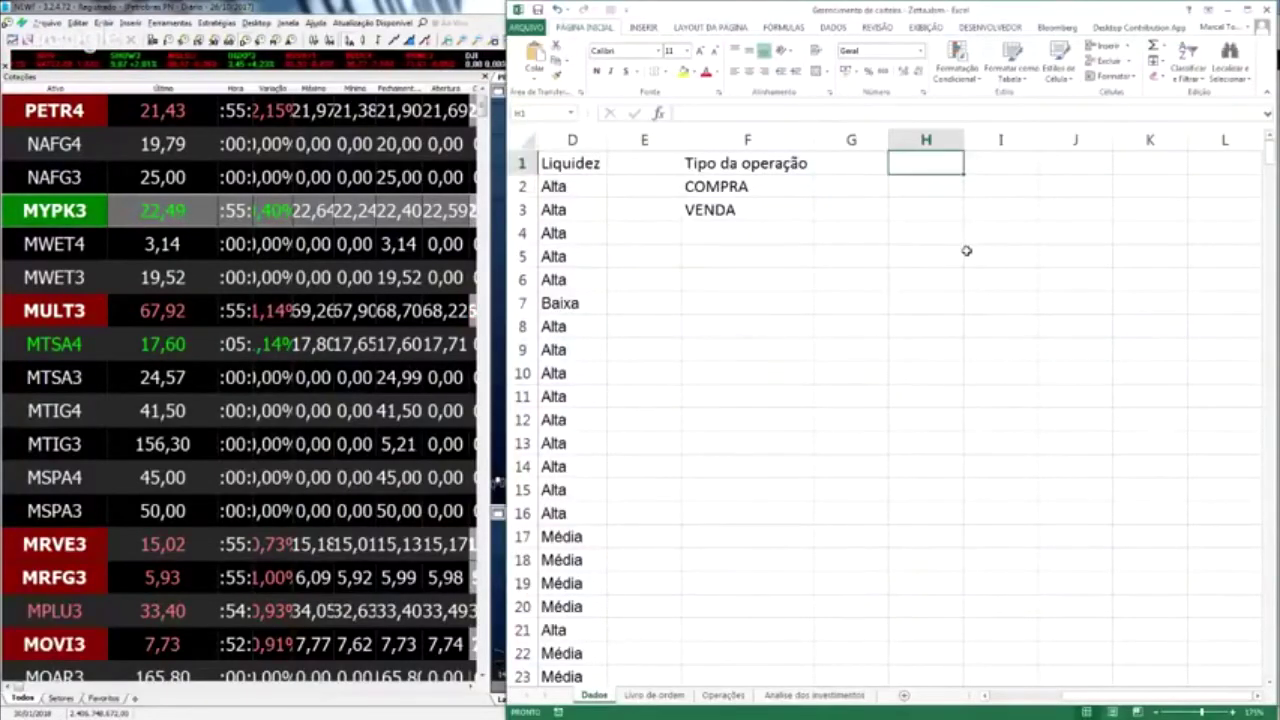
key("ctrl+v")
left_click(1068, 139)
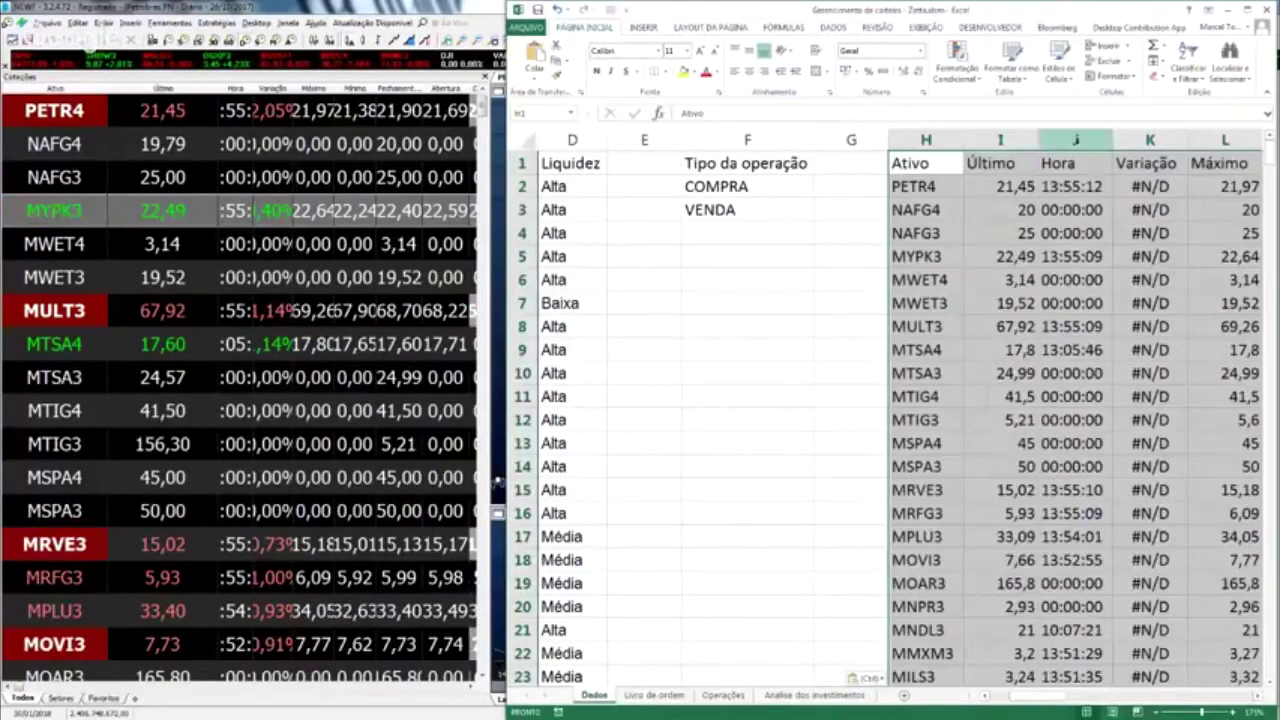
key("ctrl+shift+Right")
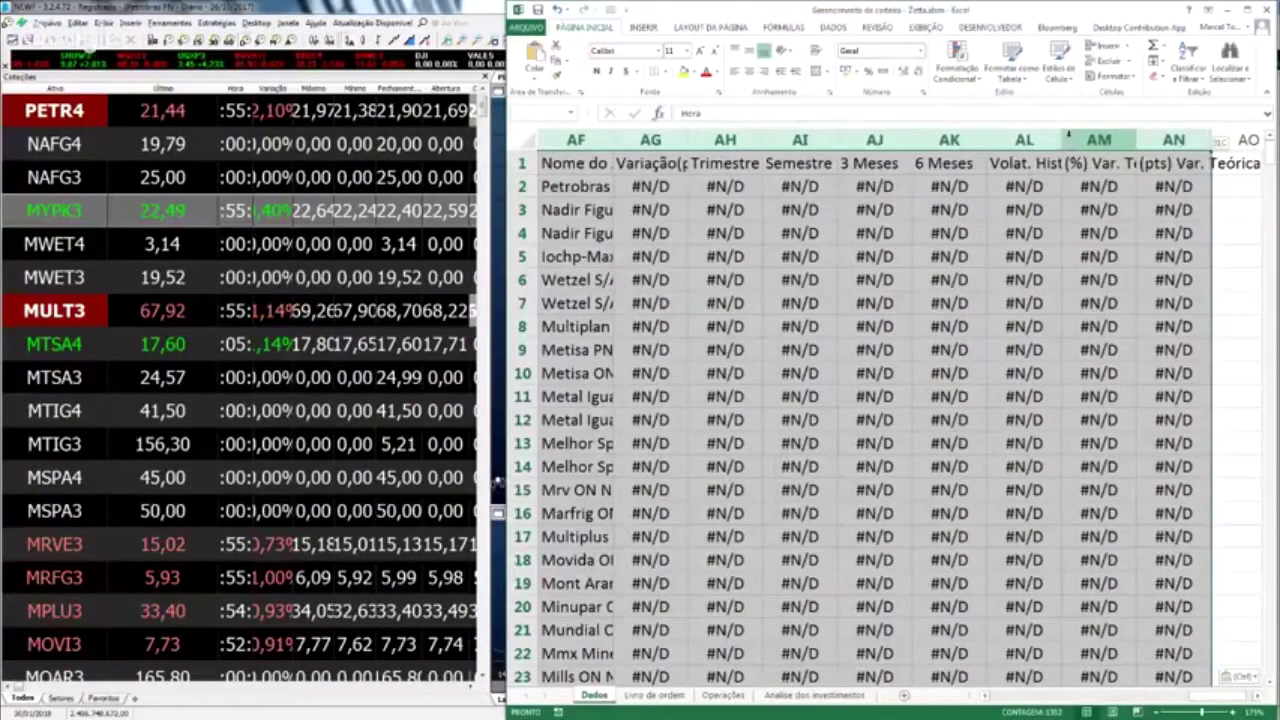
key("Delete")
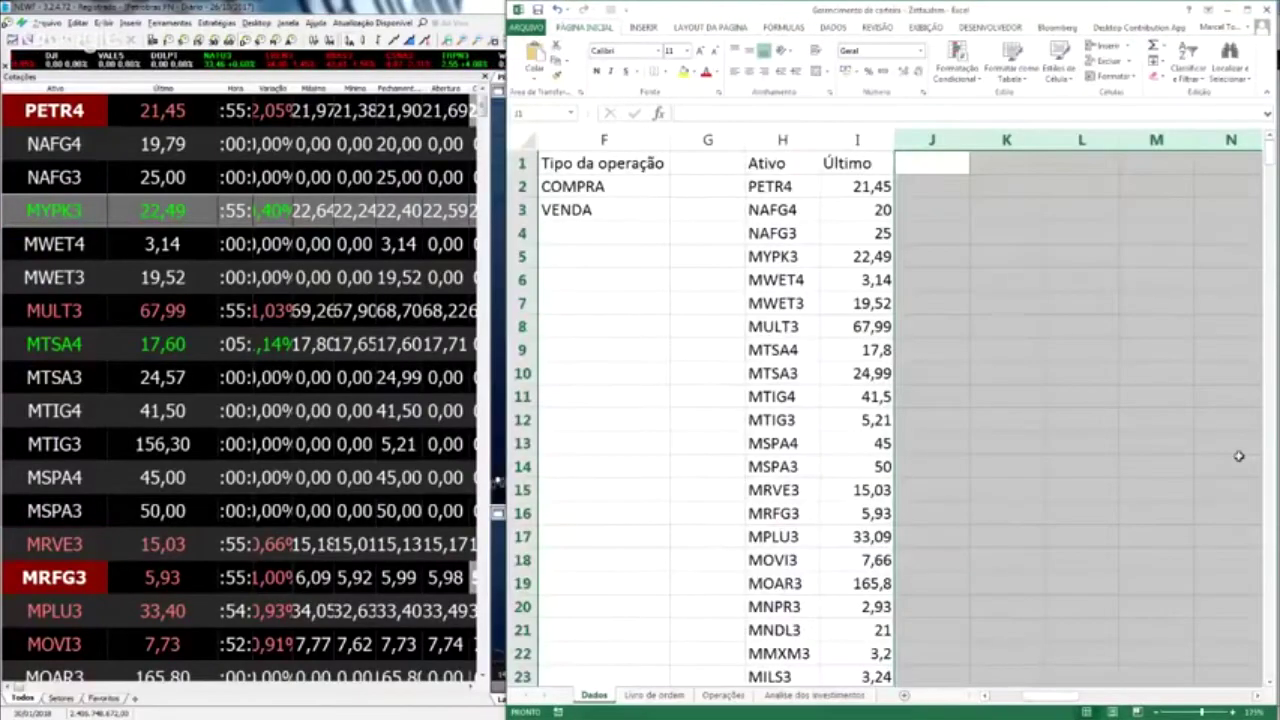
Check the Último price formulas, then go to the Preço Atual cell on Operações.
left_click(1006, 303)
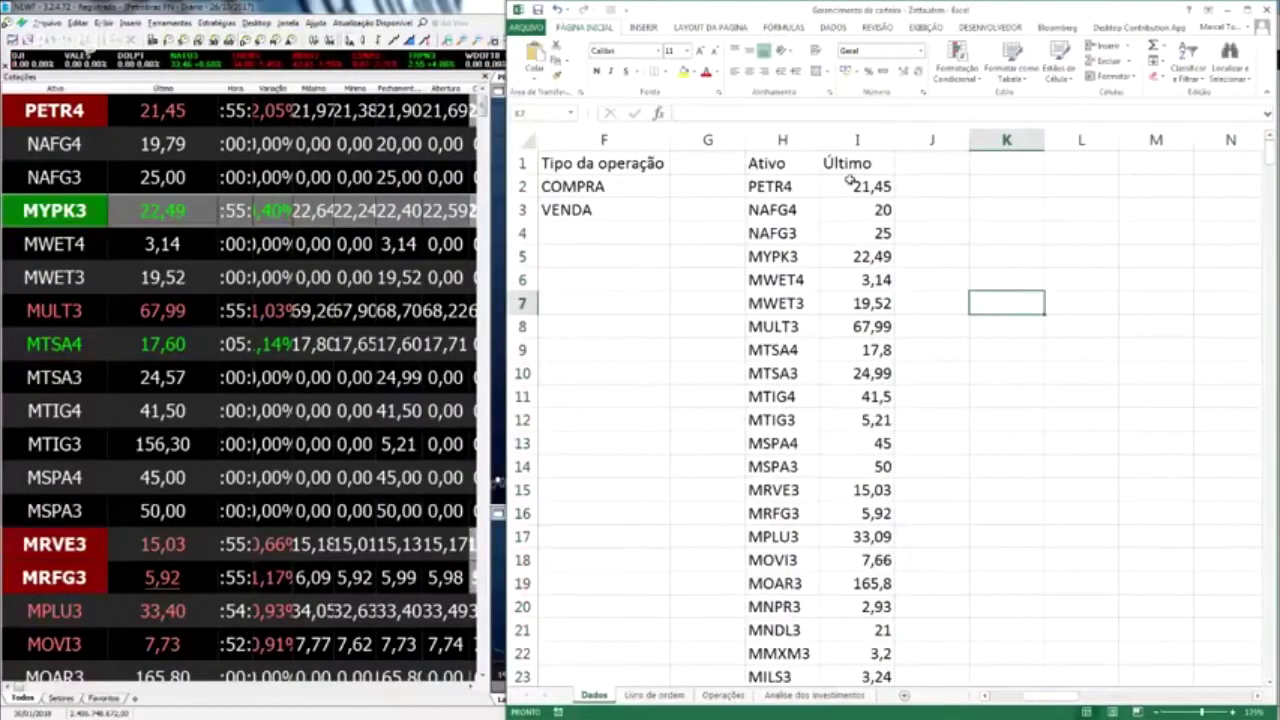
left_click_drag(851, 186, 870, 560)
left_click(940, 420)
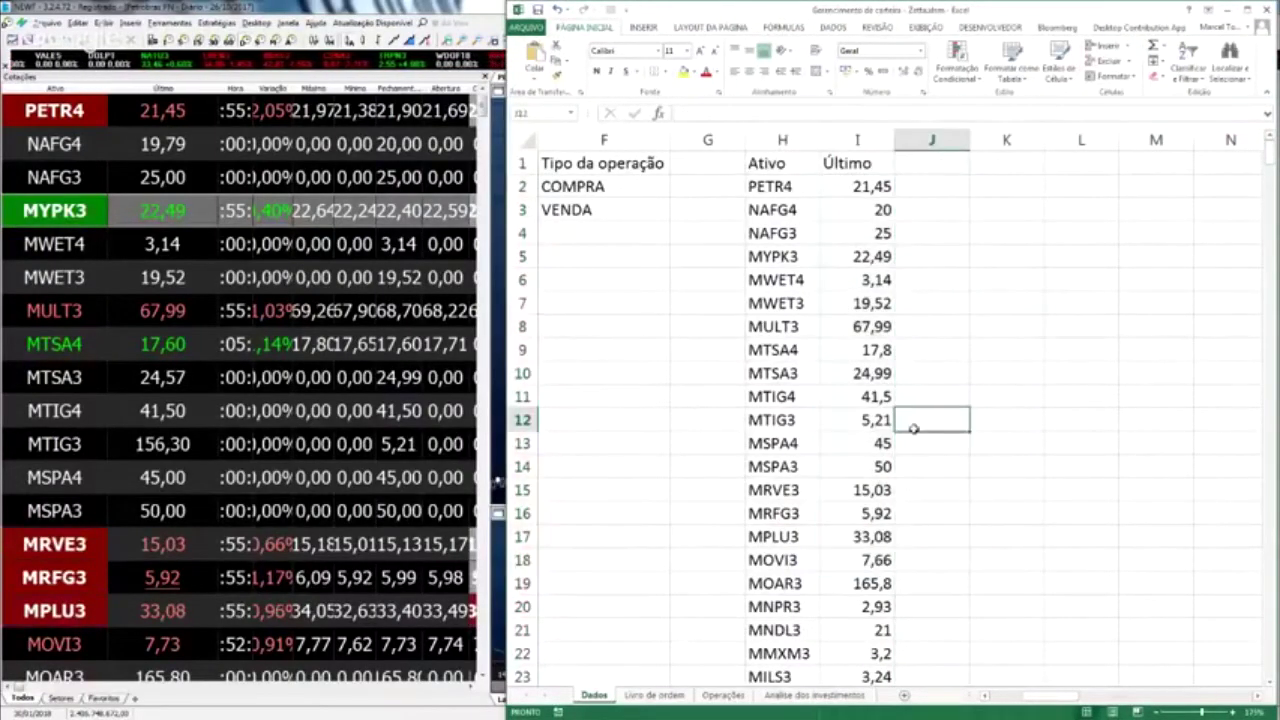
key("ctrl+Page_Down")
key("ctrl+Page_Down")
left_click(1172, 224)
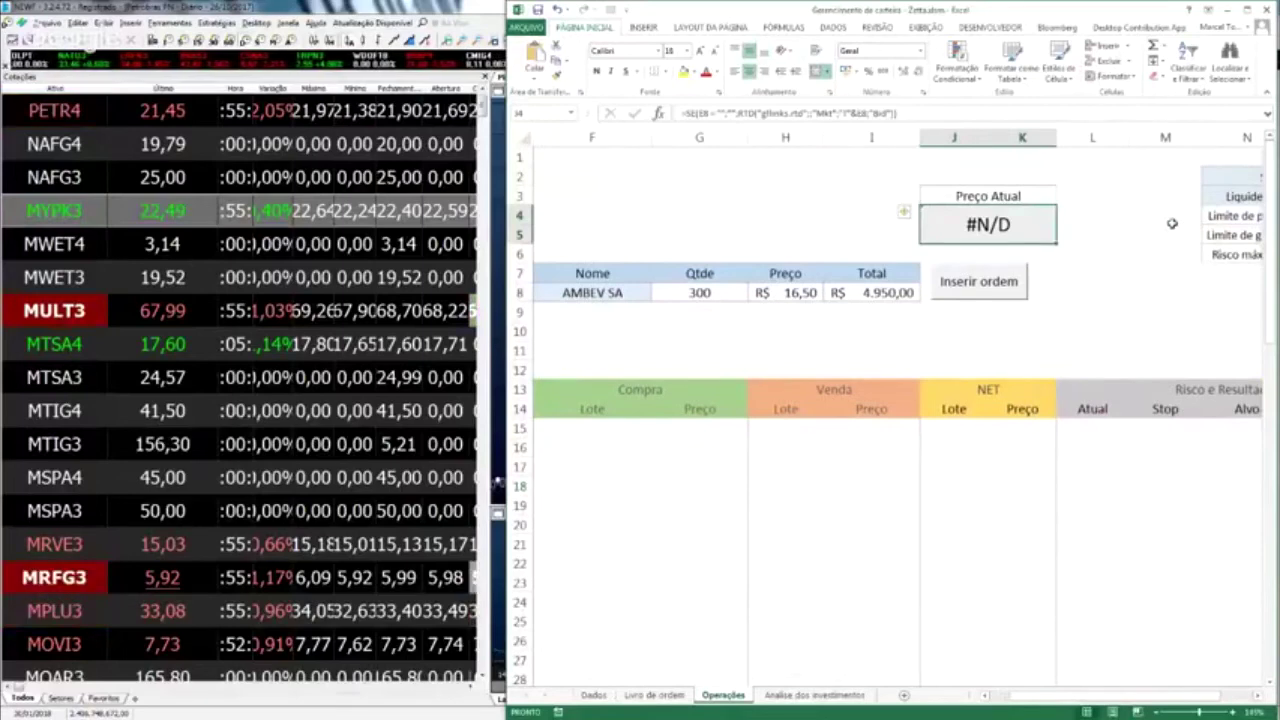
Enter =PROCV(E8;Dados!H:I;2;0) in Preço Atual, which returns #N/D for ABEV3.
scroll(1172, 224, "left", 3)
type("=procv")
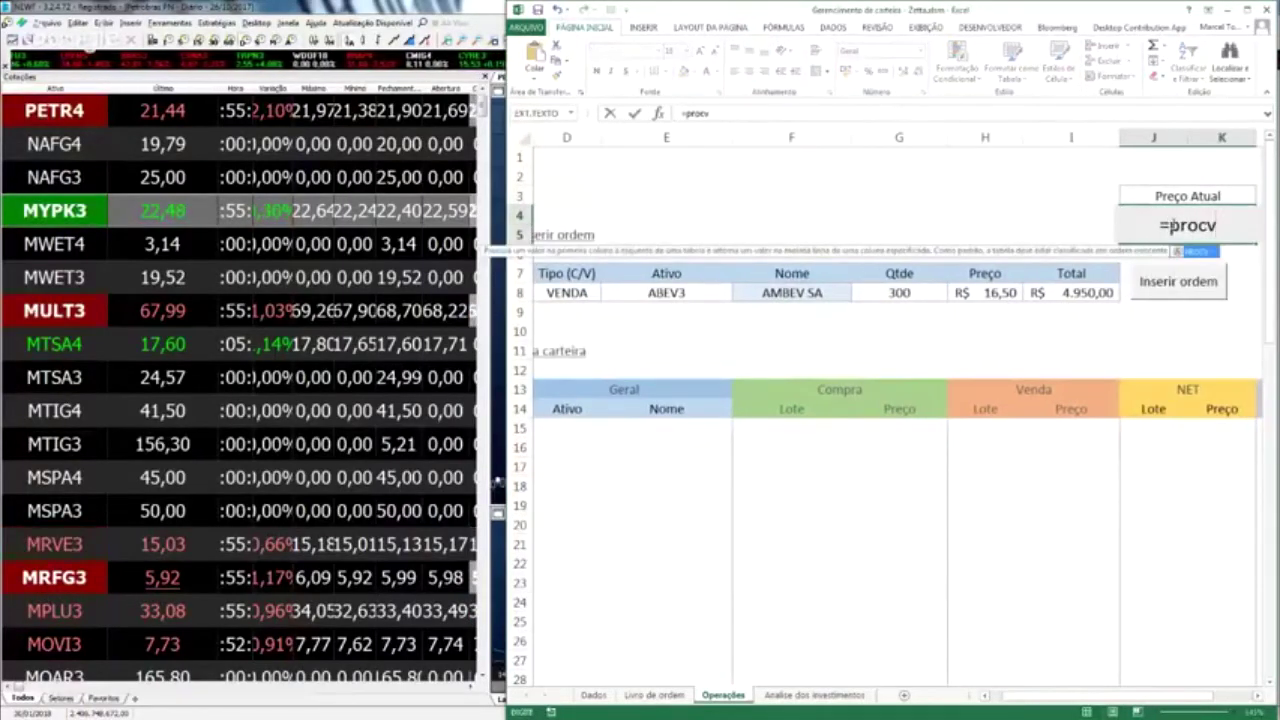
type("(")
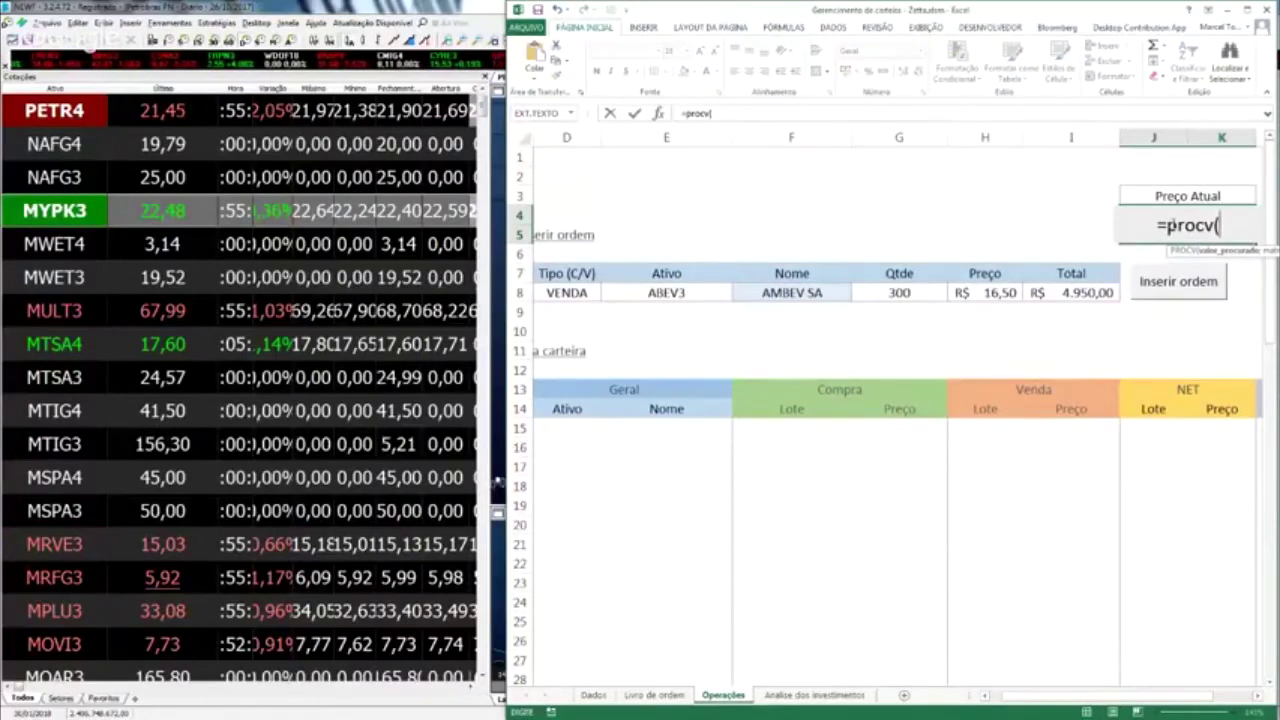
key("ctrl+Left")
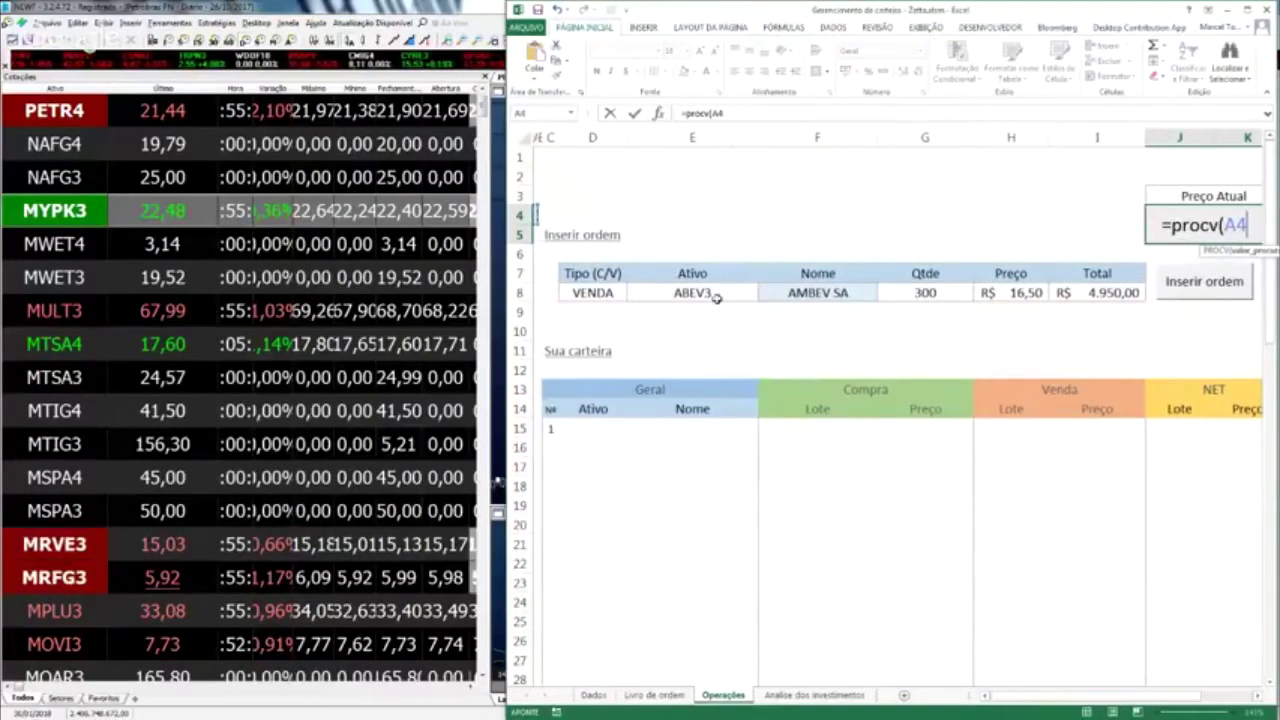
left_click(712, 292)
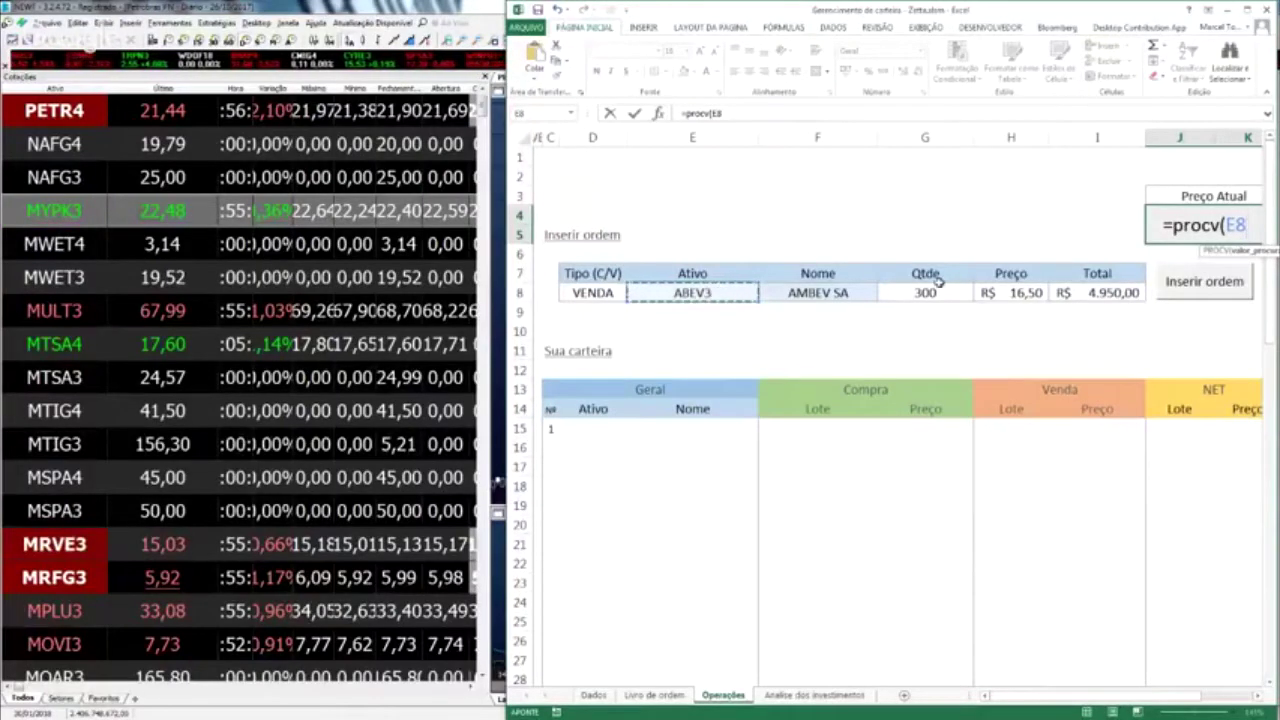
type(";")
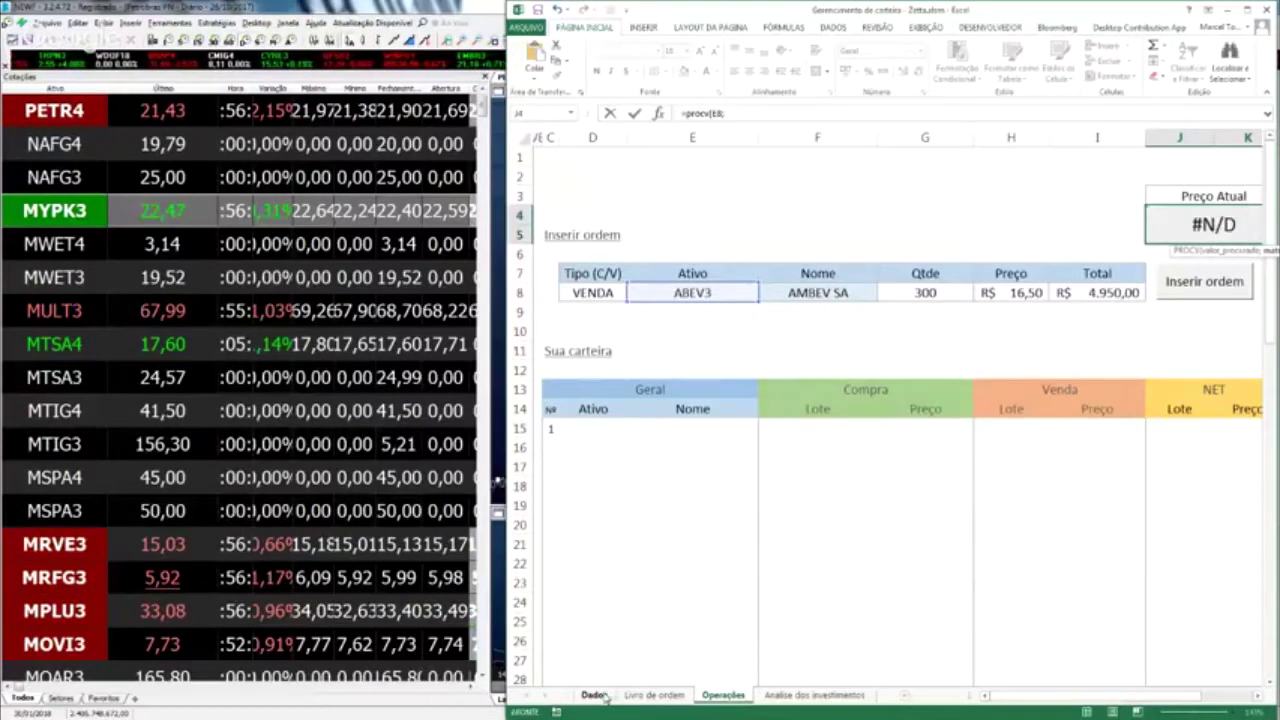
left_click(600, 695)
left_click_drag(785, 140, 857, 140)
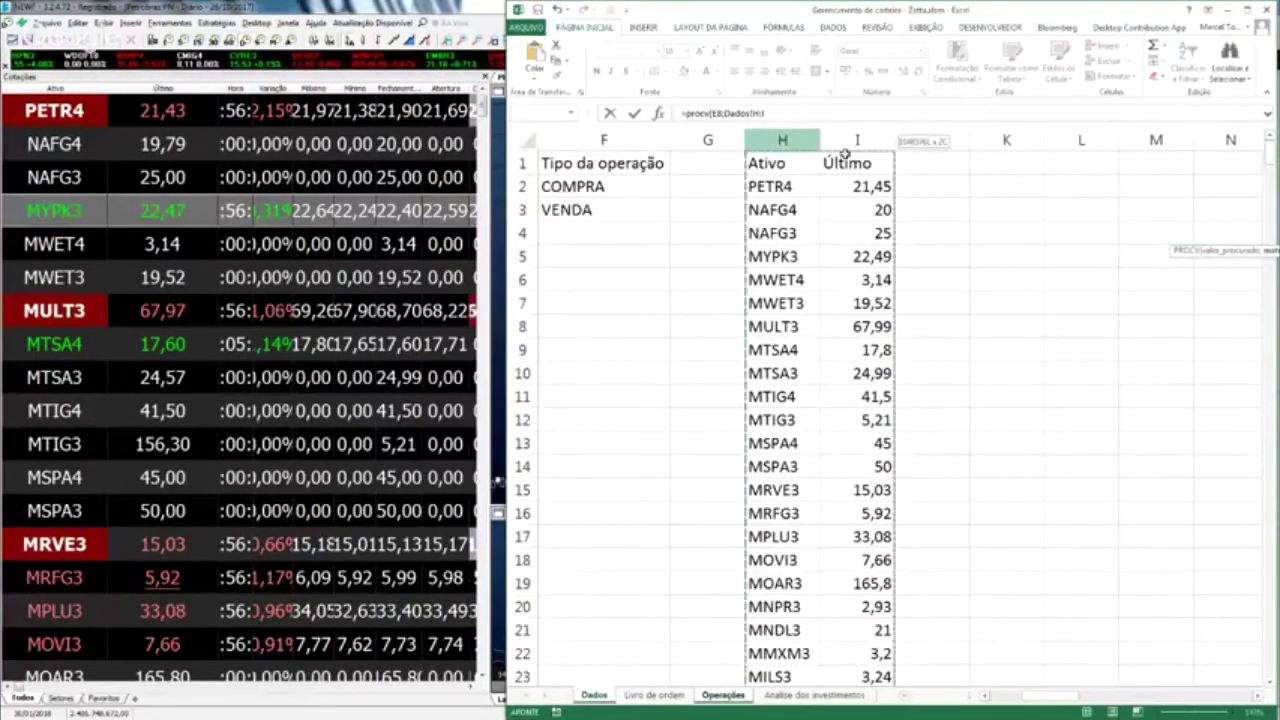
type(";2")
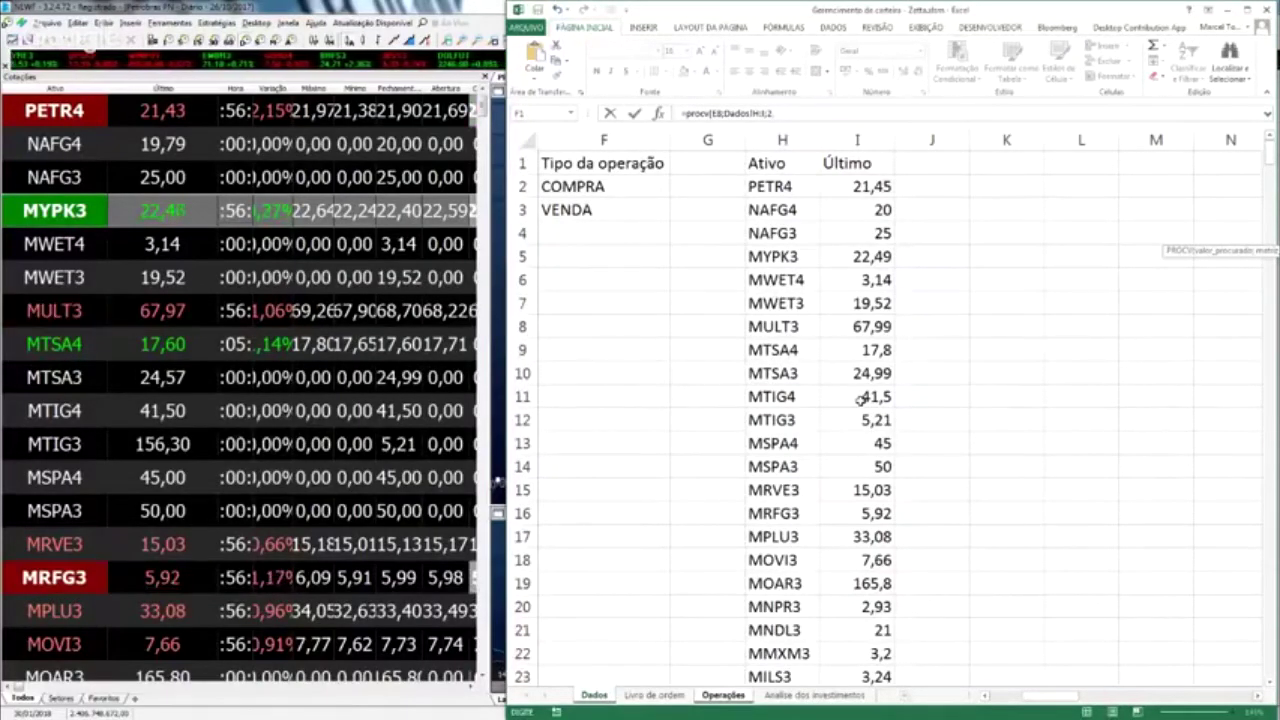
type(";0")
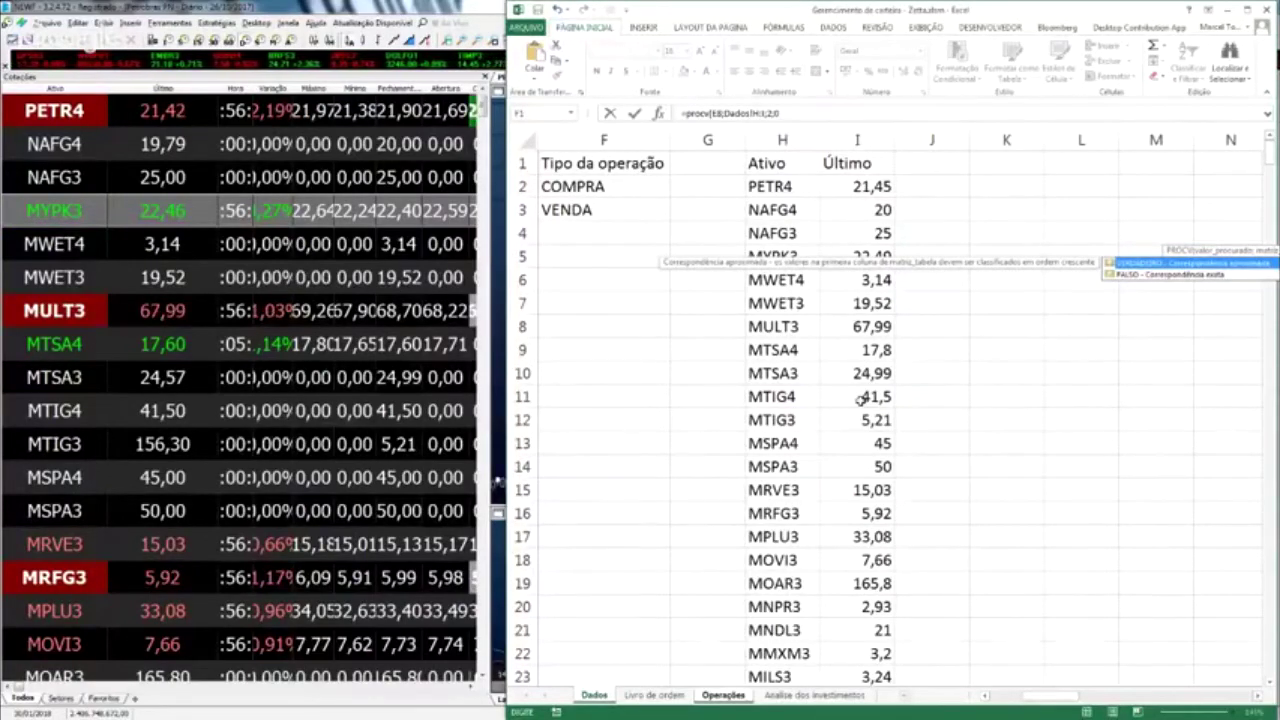
key("Return")
left_click(716, 293)
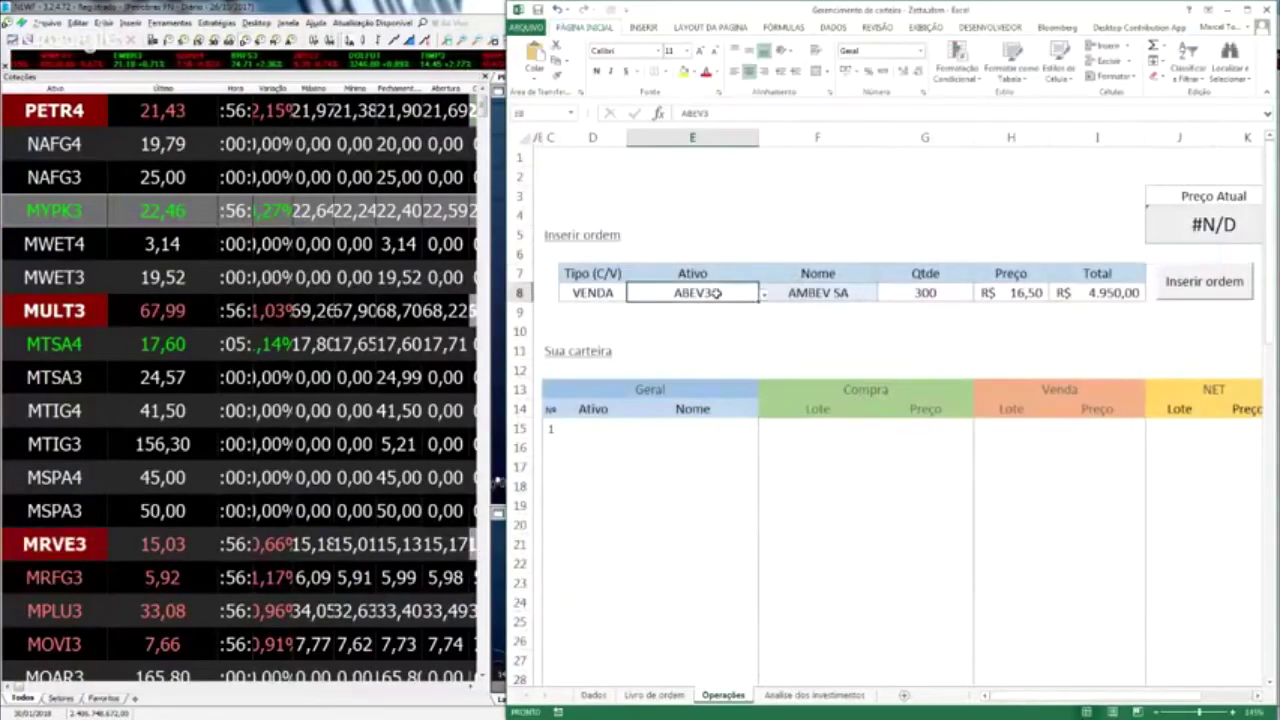
Choose PETR4 as the order's Ativo from the E8 ticker dropdown.
left_click(765, 293)
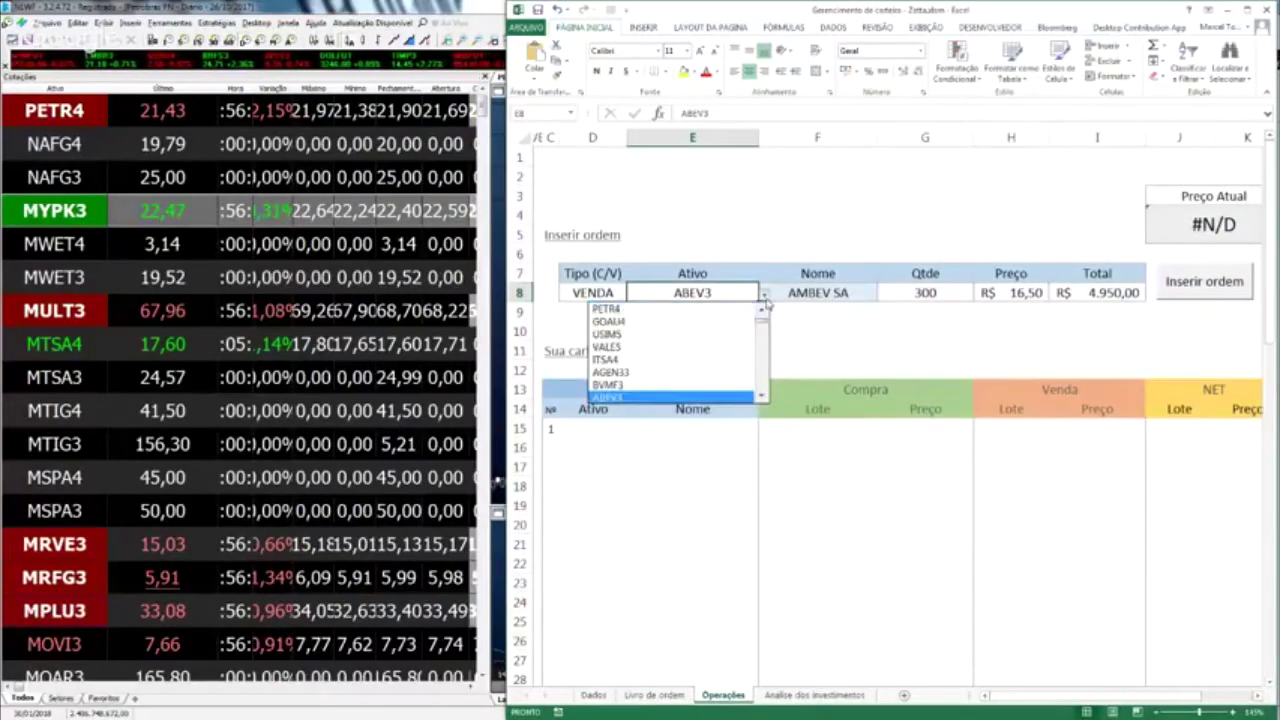
left_click(635, 311)
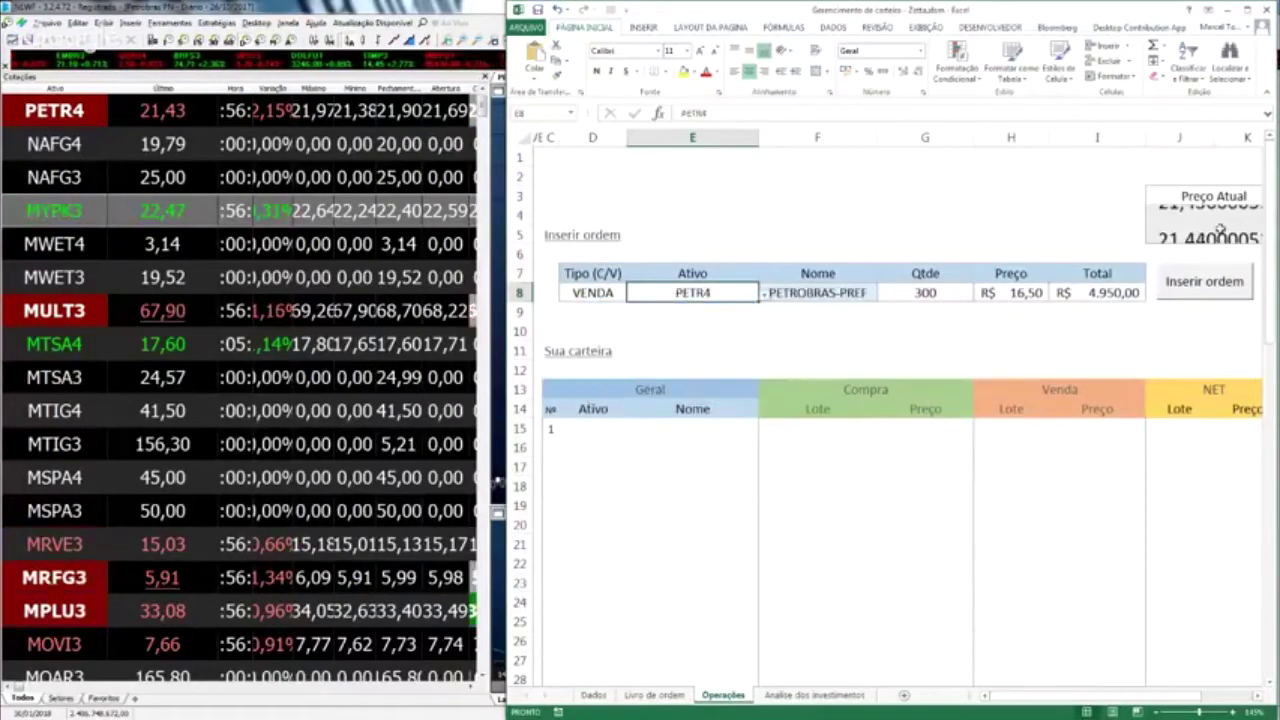
left_click(1120, 327)
left_click_drag(1195, 338, 1100, 337)
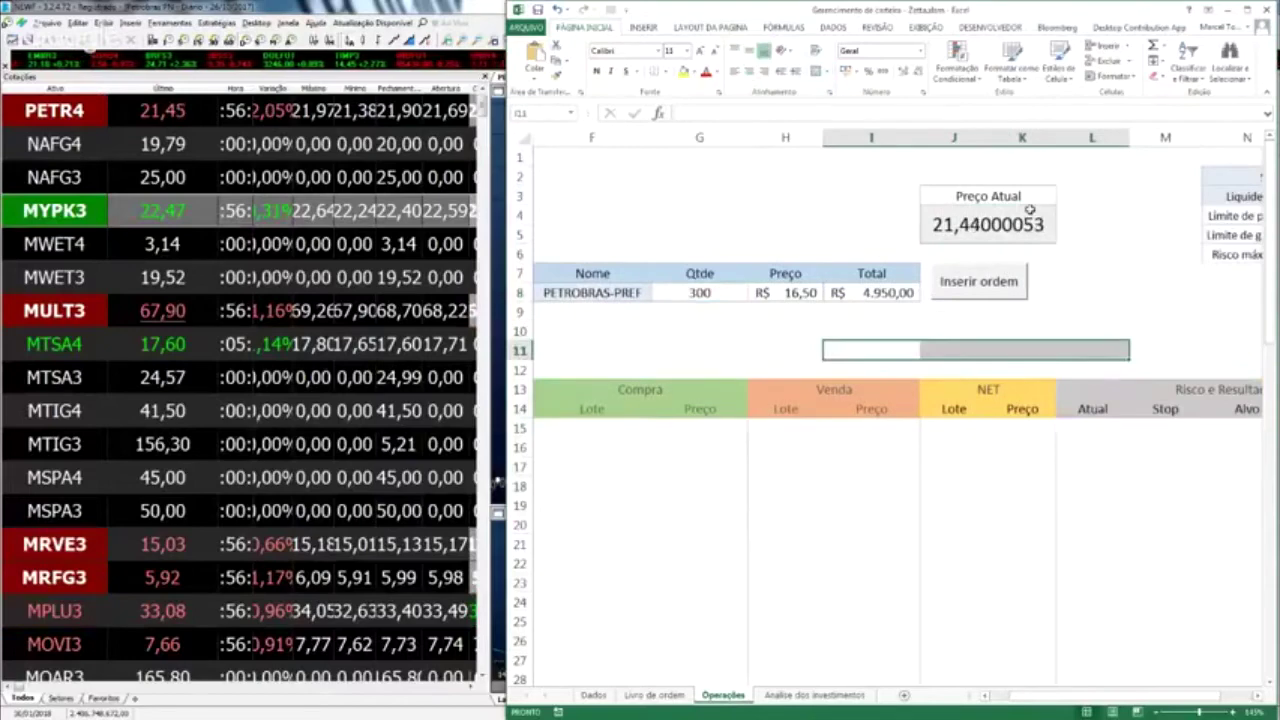
Reduce the Preço Atual in J4 to two decimals, showing 21,44.
left_click(952, 212)
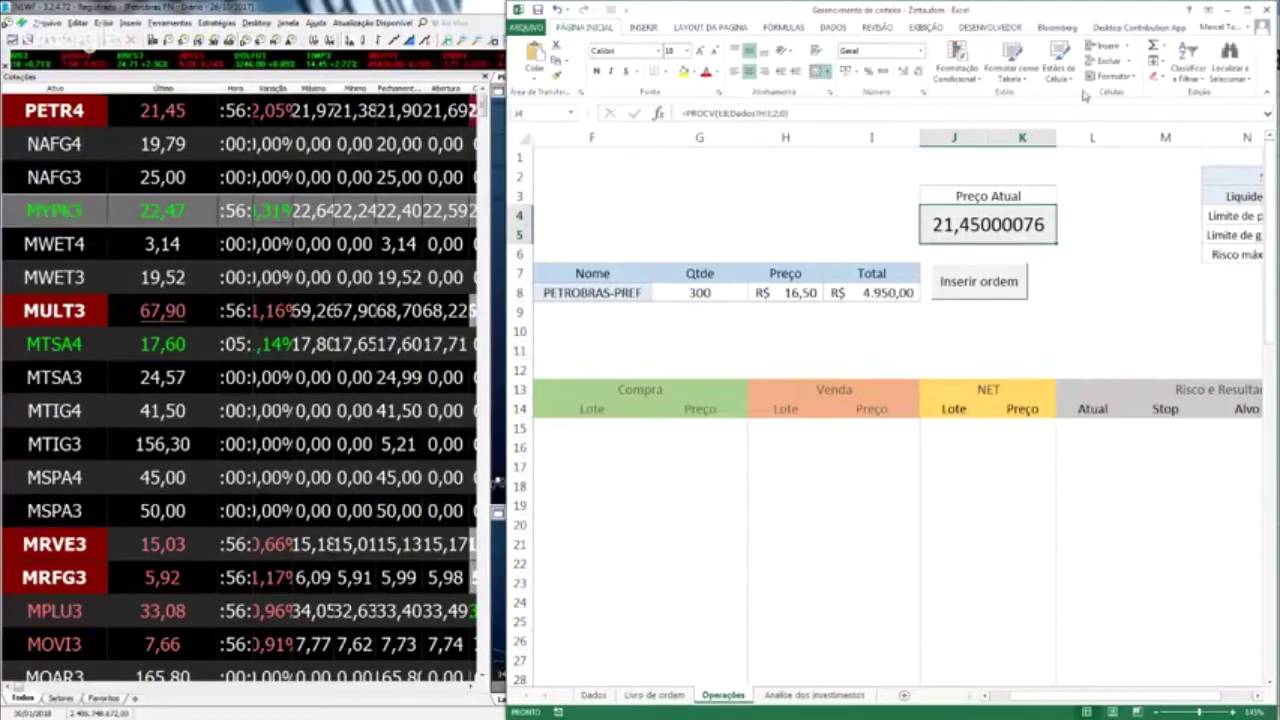
left_click(916, 72)
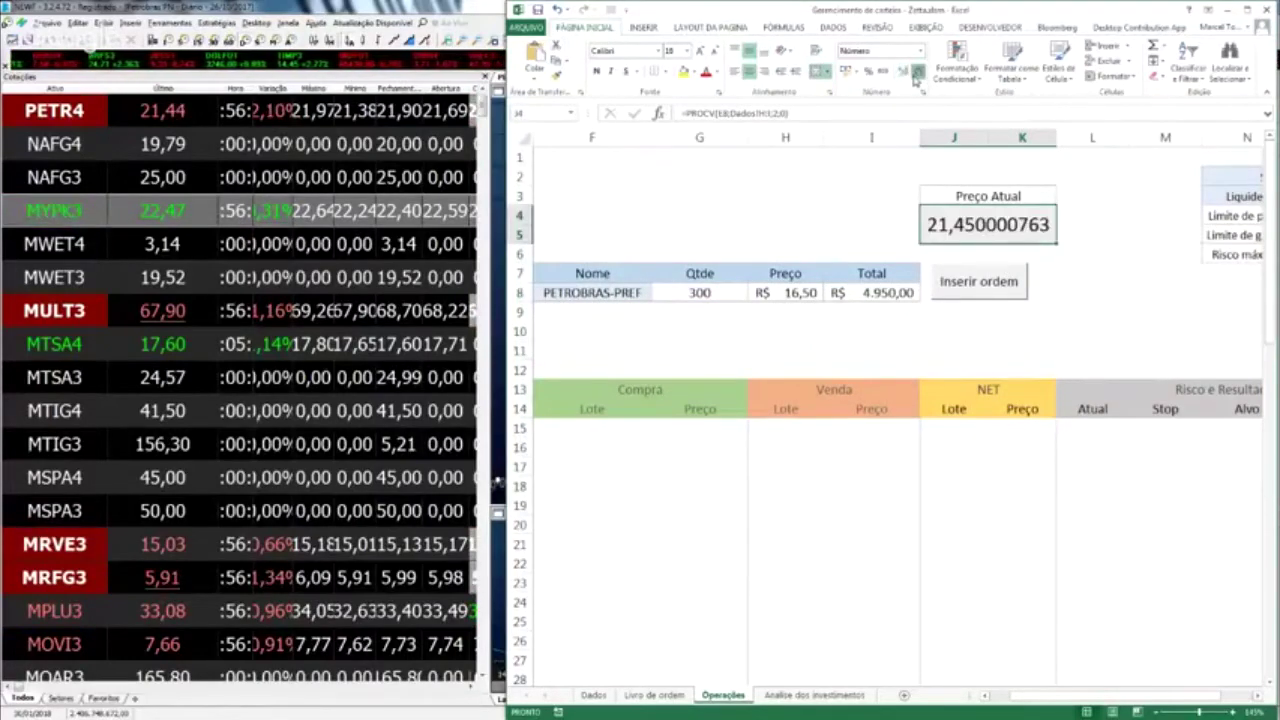
double_click(916, 75)
double_click(916, 75)
double_click(916, 75)
left_click(916, 75)
left_click(1085, 350)
left_click(1009, 228)
key("Home")
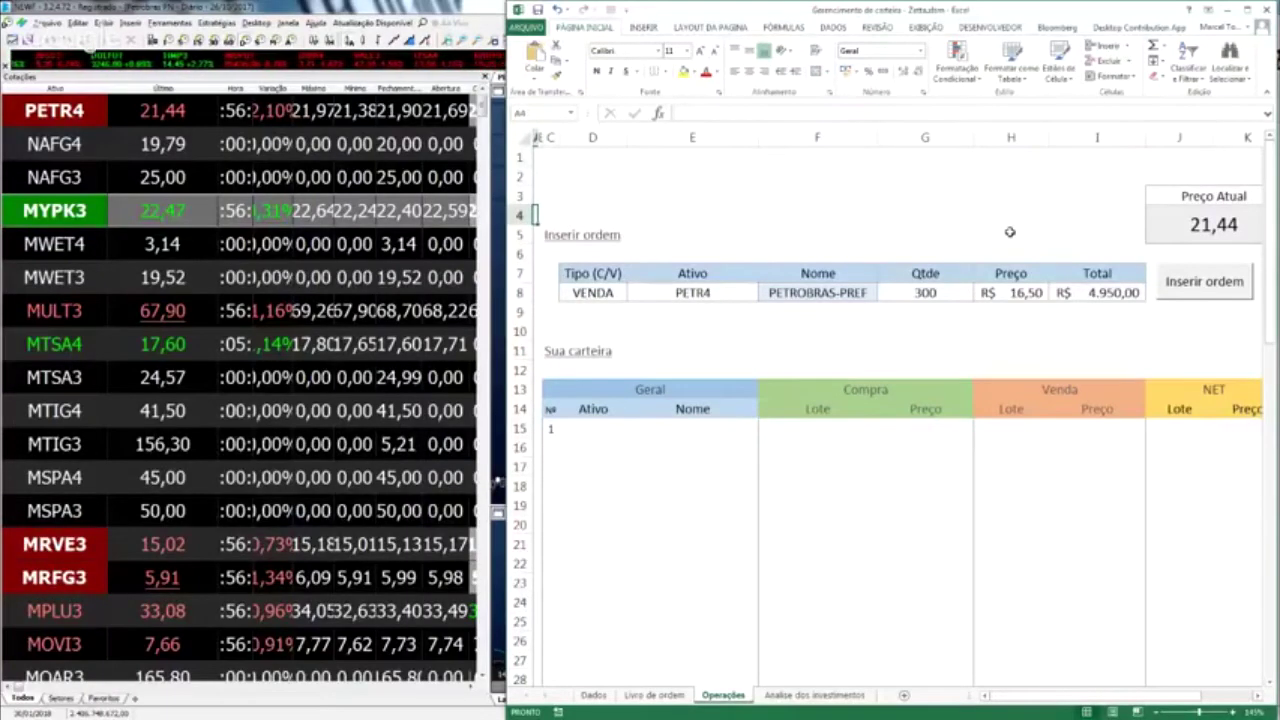
Insert the PETR4 sell order of 300 at R$ 16,50 as portfolio row 15.
left_click(1180, 225)
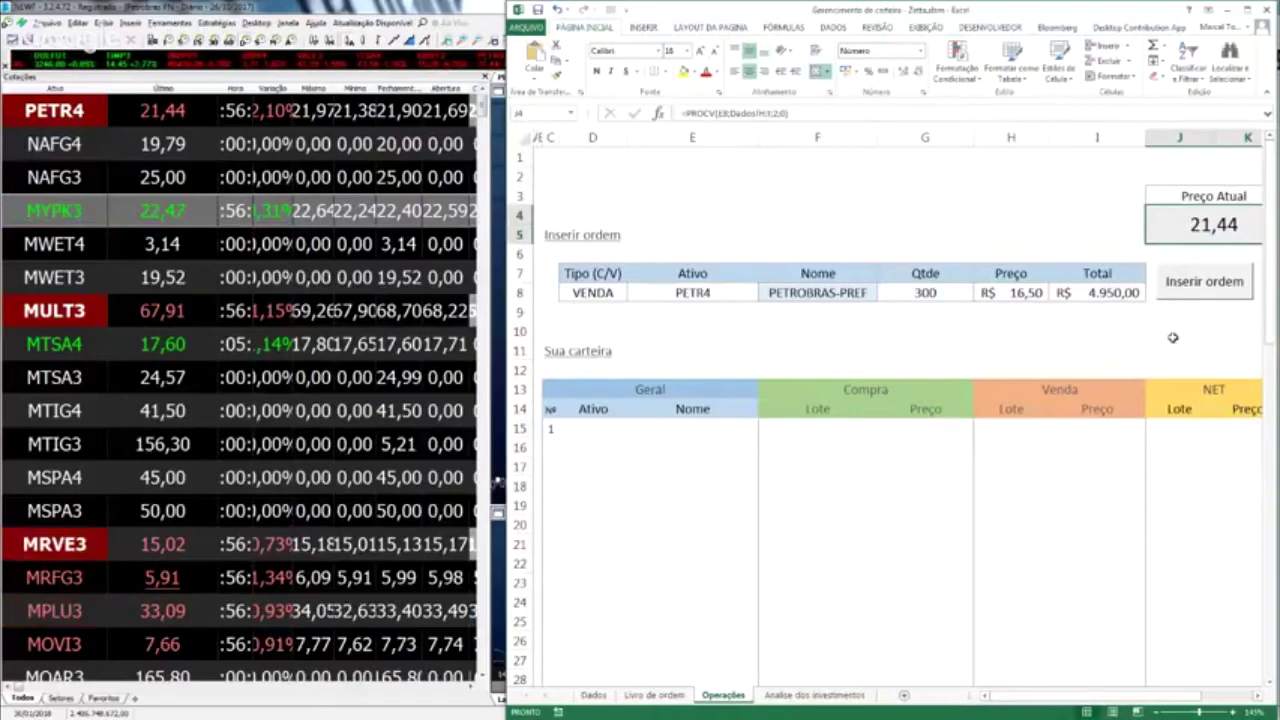
left_click(1197, 284)
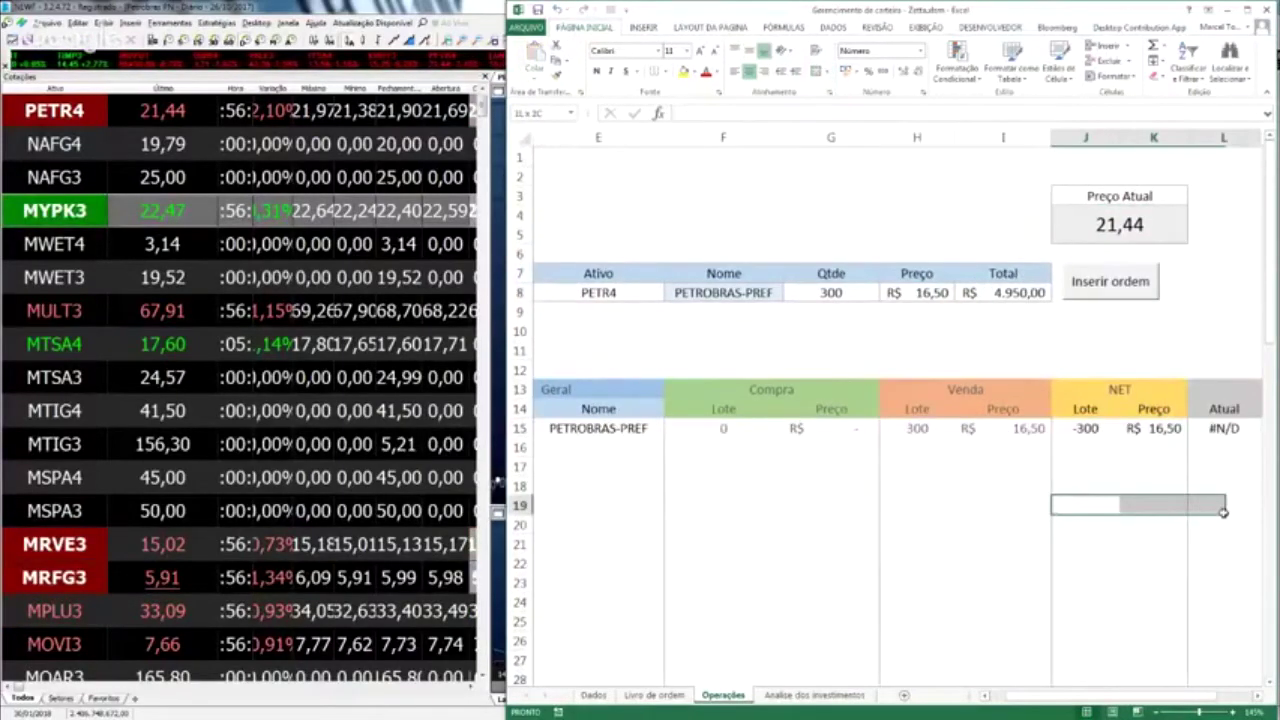
left_click(1218, 427)
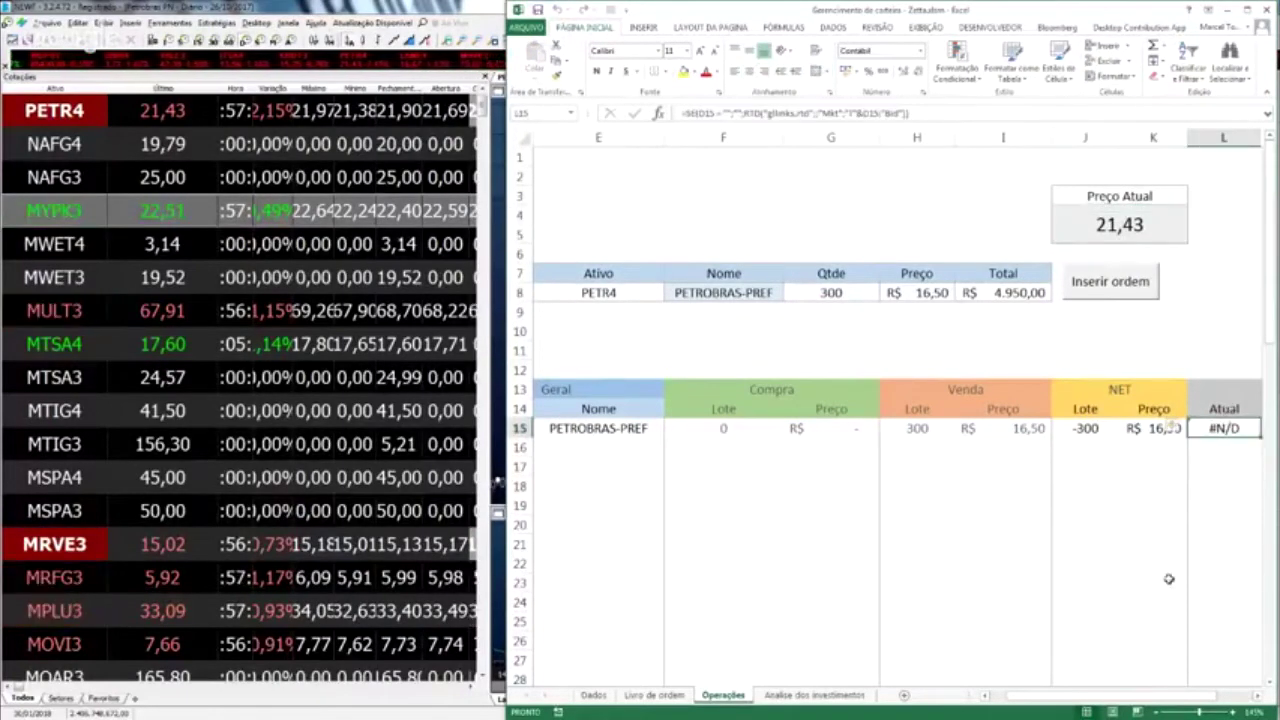
Inspect the K15 NET Preço and L15 Atual formulas, where Atual shows #N/D.
scroll(1168, 577, "right", 2)
left_click(900, 426)
left_click(970, 428)
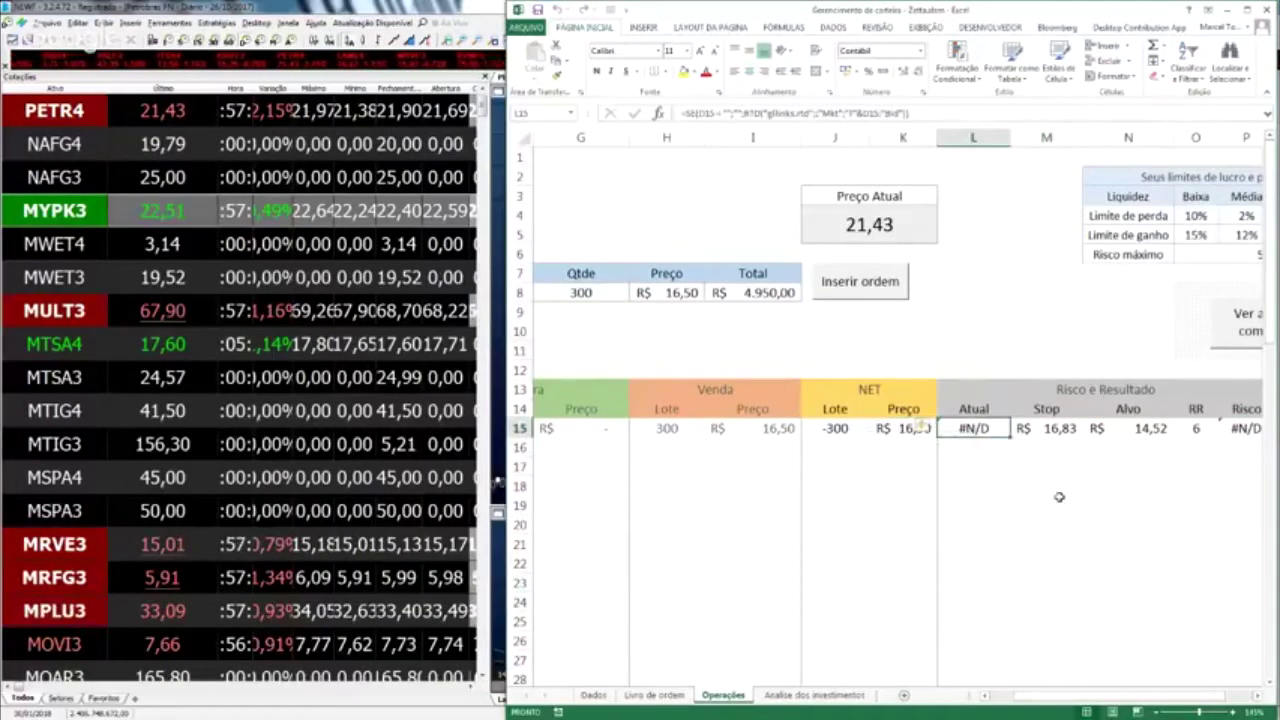
mouse_move(1042, 694)
left_mouse_down()
mouse_move(997, 674)
mouse_move(1033, 686)
left_mouse_up()
key("Left")
key("Left")
key("Left")
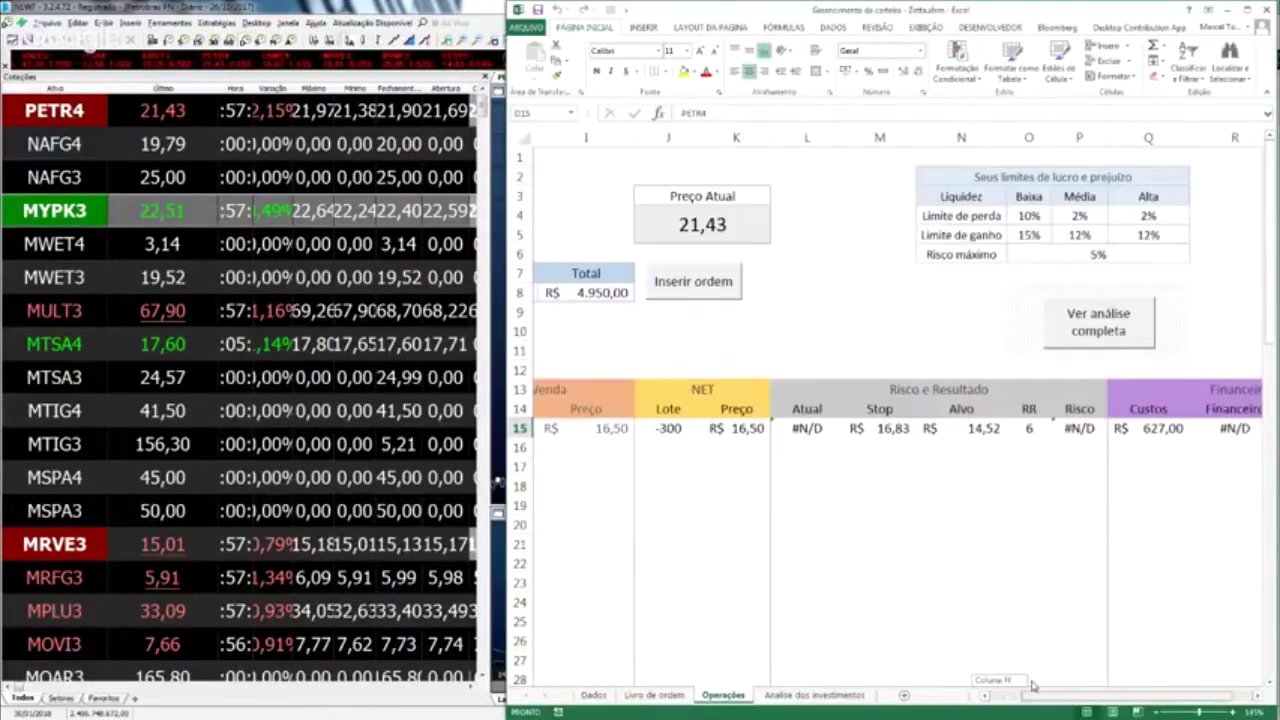
Replace L15's RTD formula with J4's PROCV lookup on Dados H:I, showing R$ 21,45.
left_click(805, 428)
double_click(734, 237)
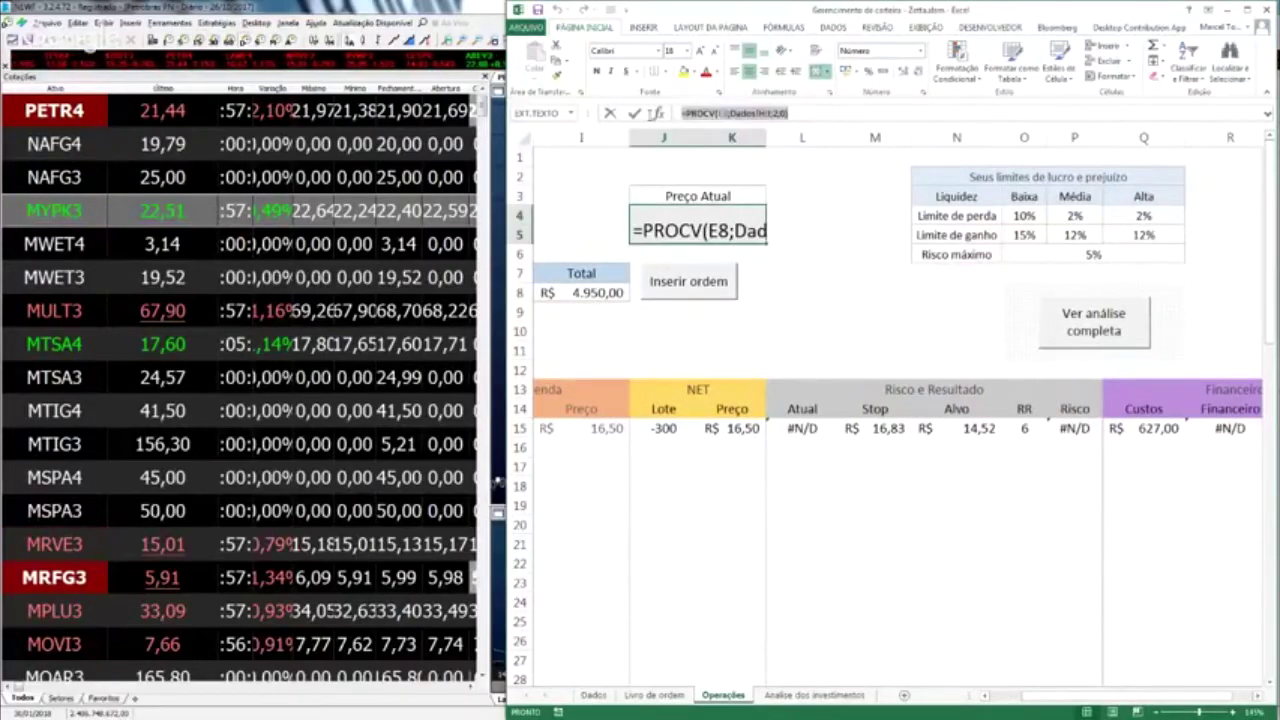
key("Escape")
left_click(803, 428)
double_click(830, 432)
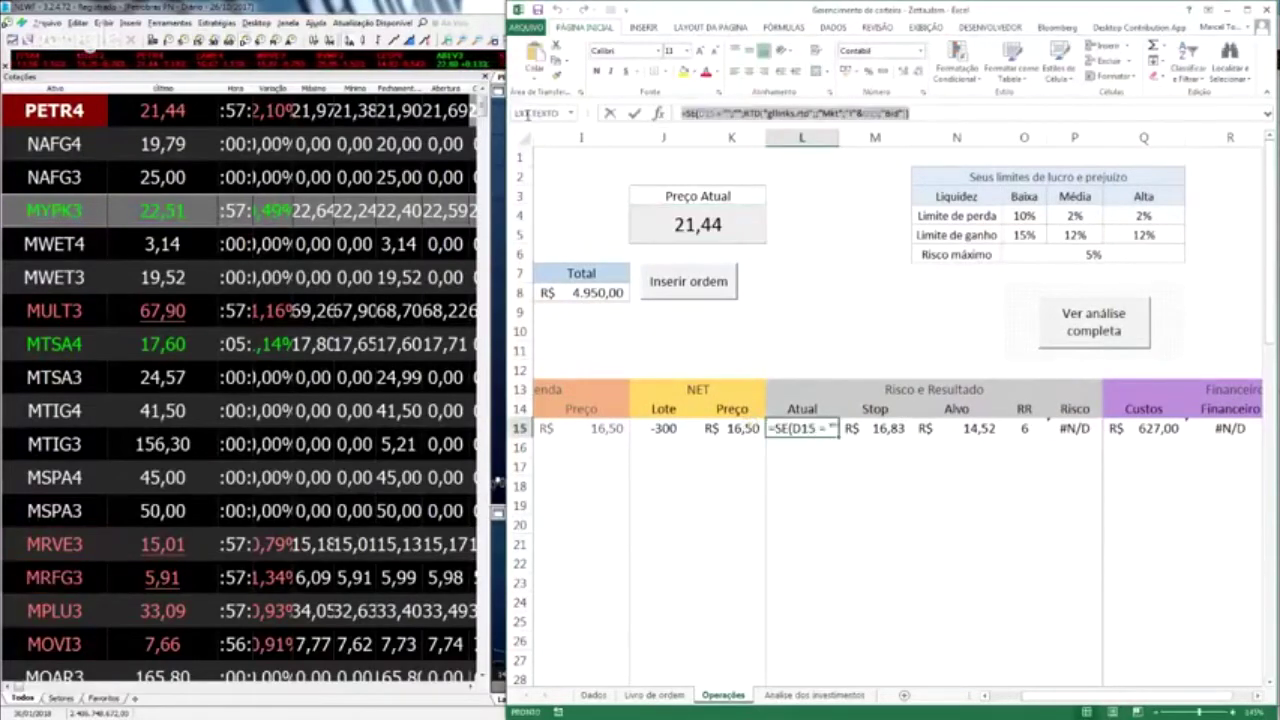
left_click_drag(1180, 697, 1145, 699)
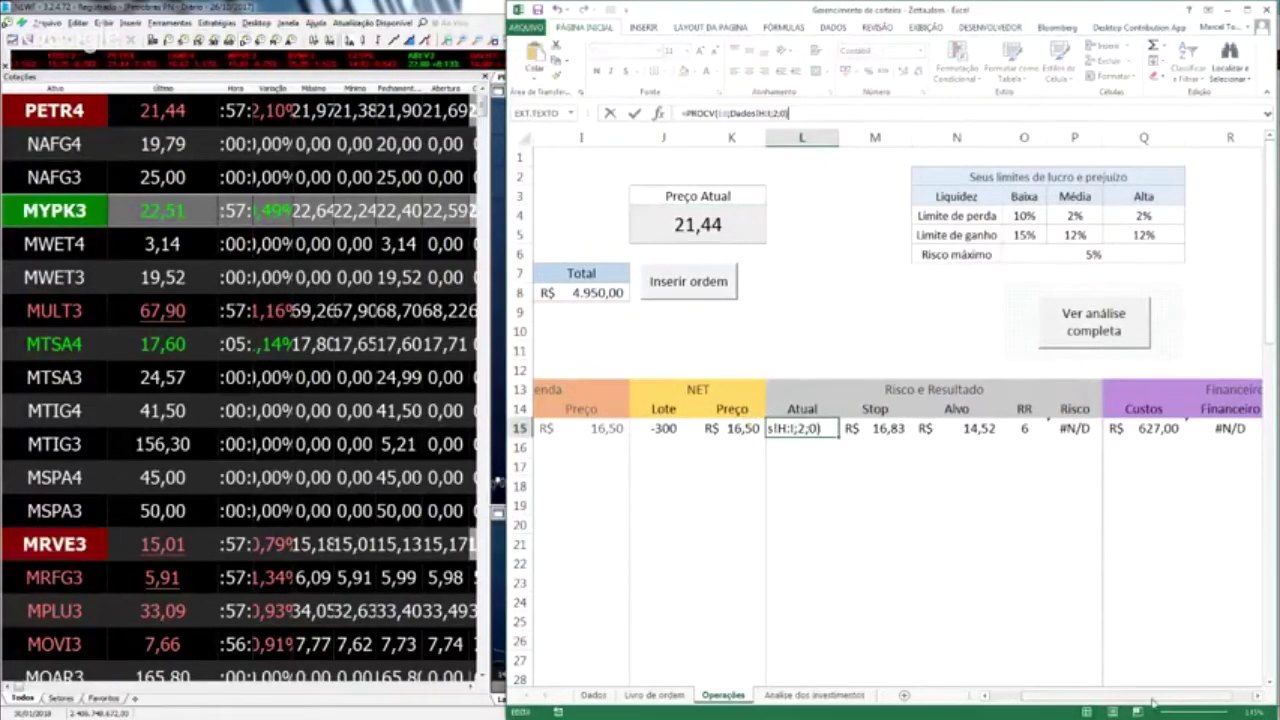
left_click_drag(981, 699, 979, 697)
key("Escape")
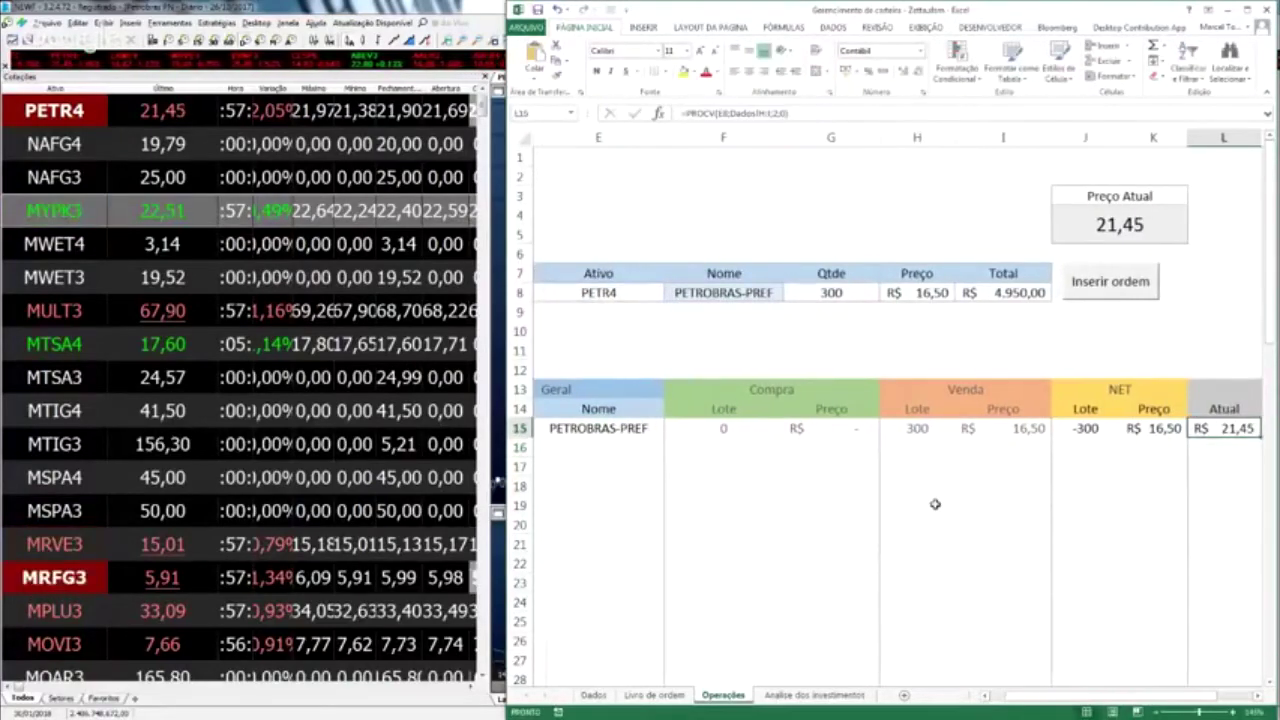
Check row 15's updated risk of 1,5% and Financeiro of R$ 6.435,00.
key("Right")
key("Right")
key("Right")
key("Right")
key("Right")
key("Right")
key("Right")
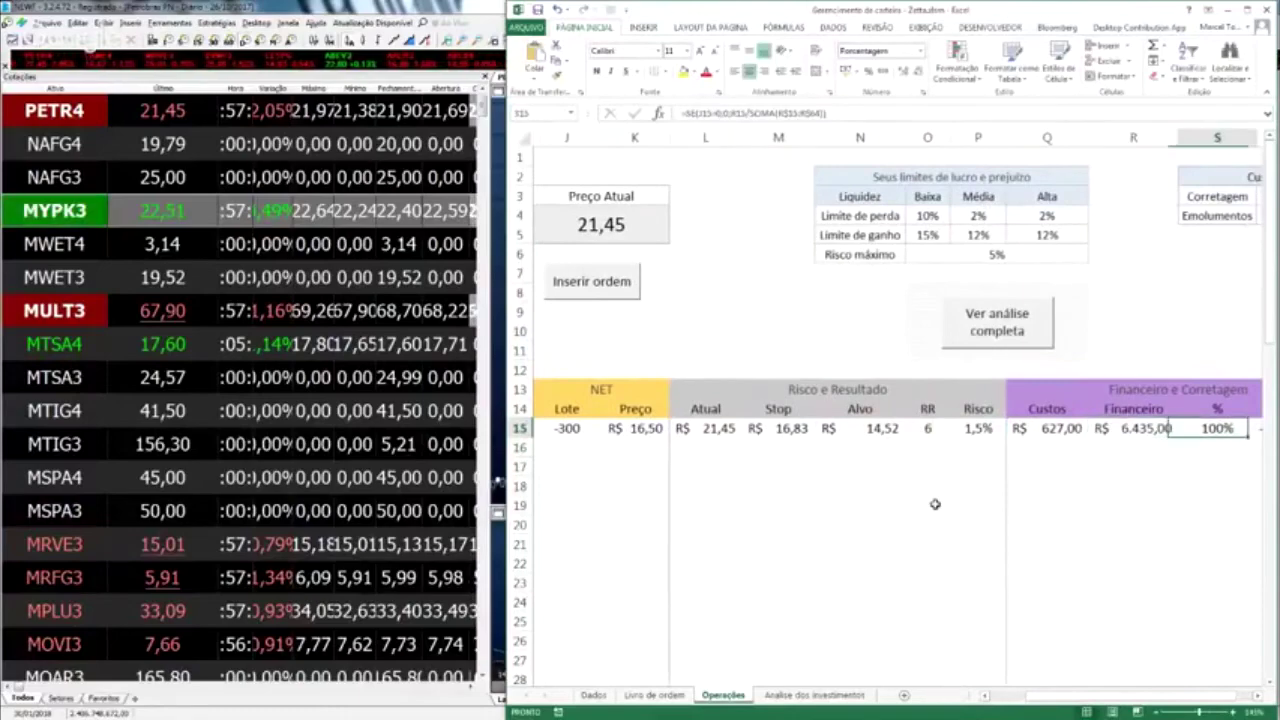
key("Right")
key("Home")
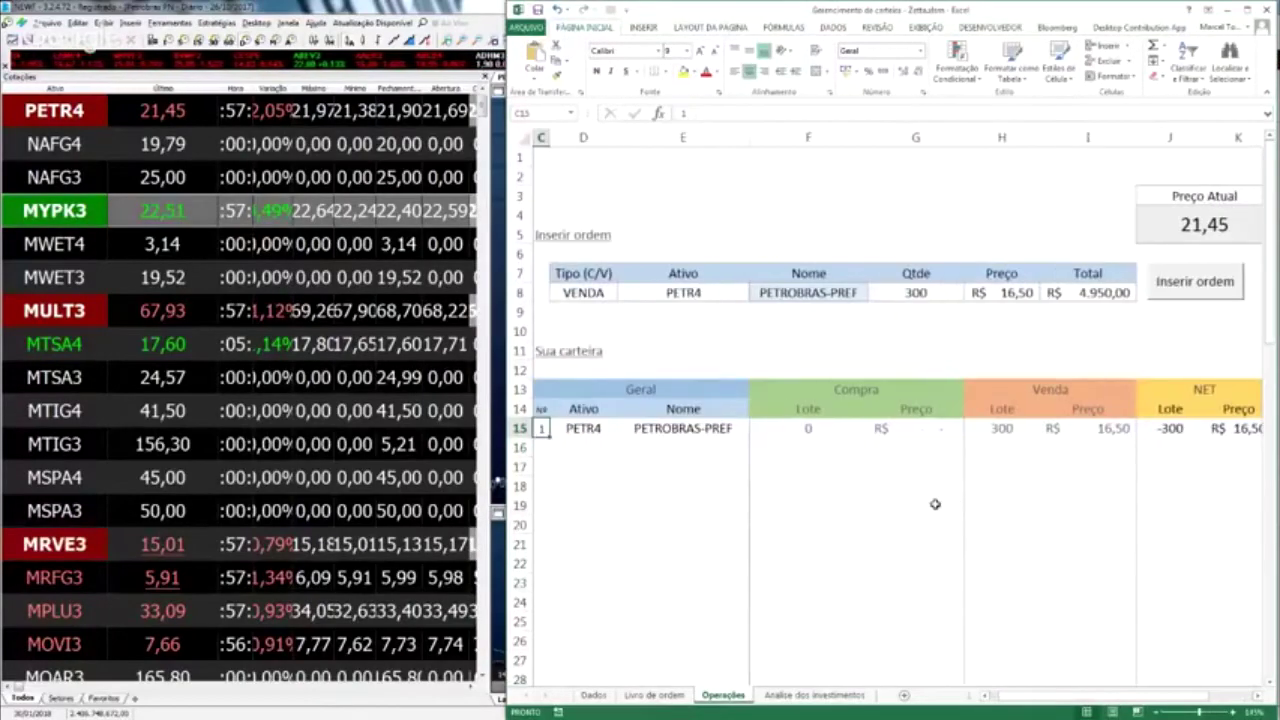
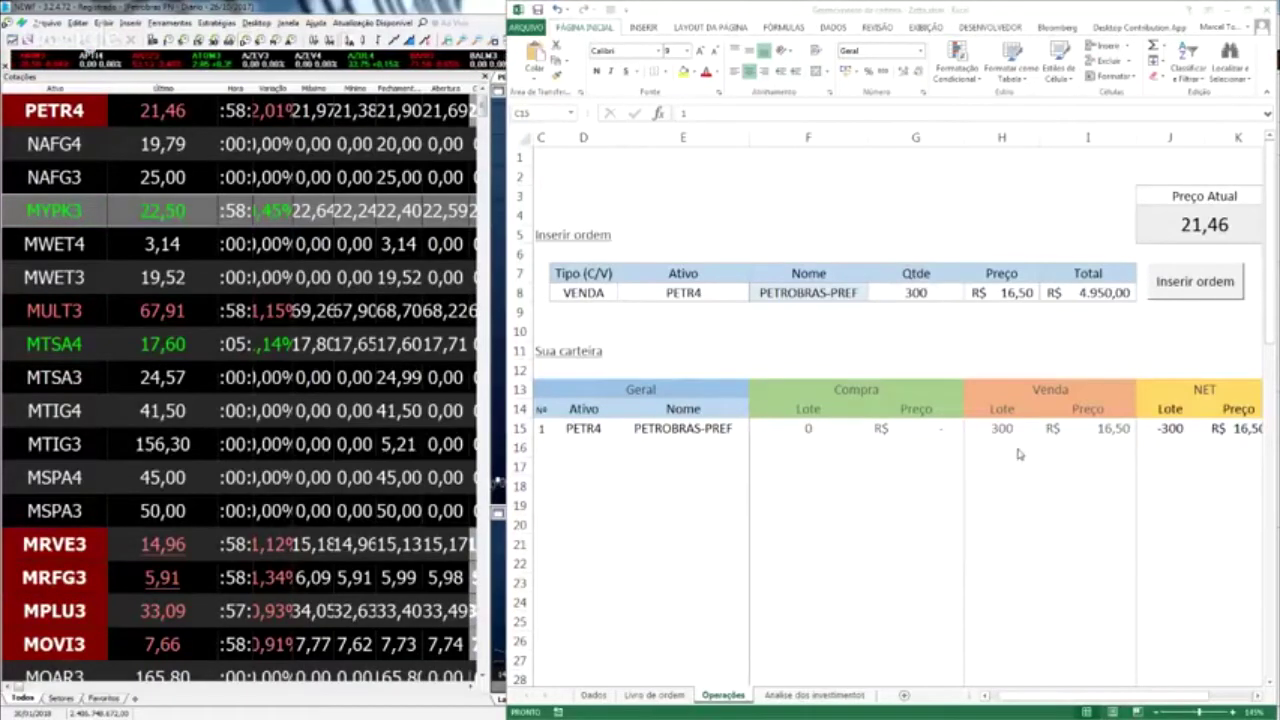
Maximize the Chrome window holding the blank Google Sheet.
left_click(962, 329)
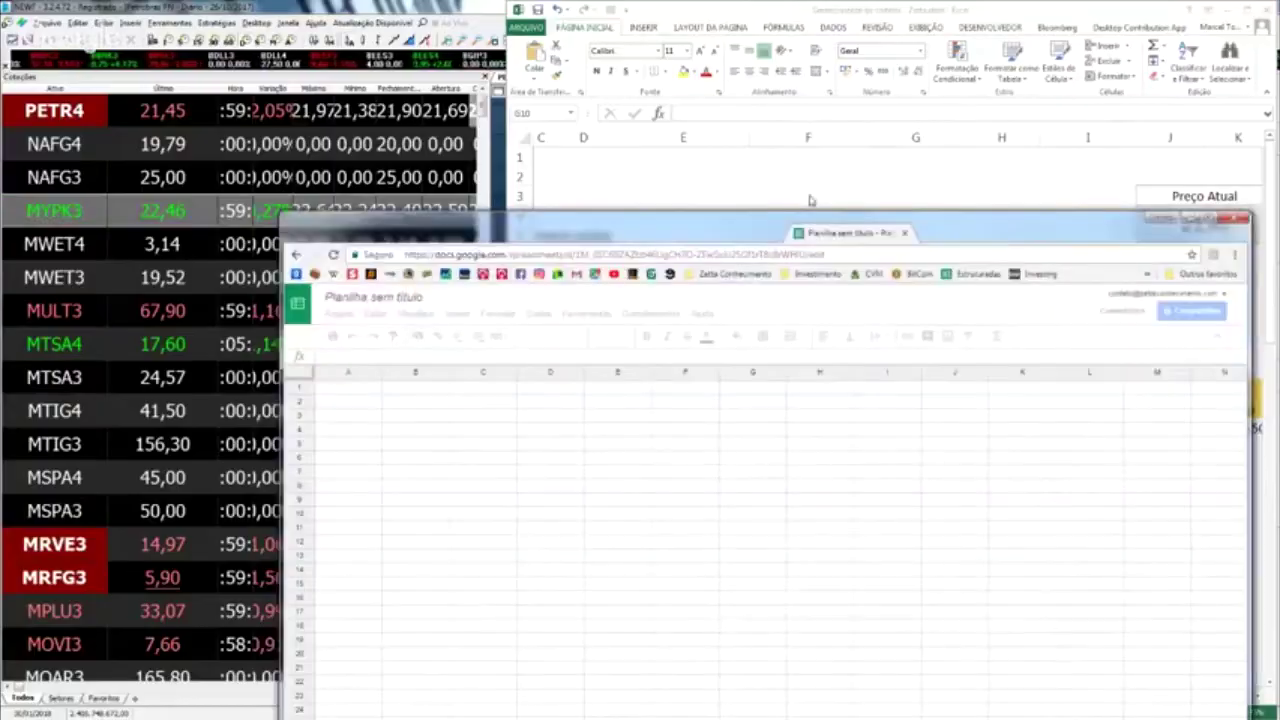
left_click_drag(900, 230, 771, 116)
double_click(771, 116)
left_click(355, 248)
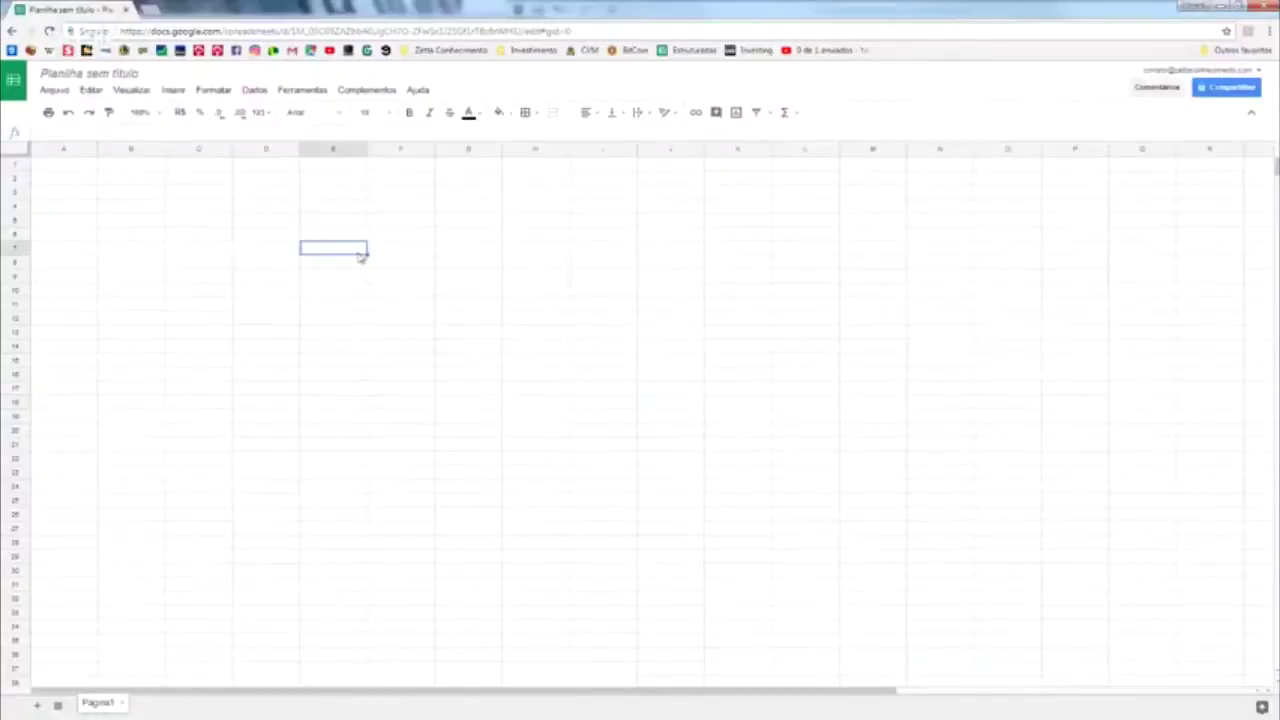
left_click_drag(306, 323, 265, 318)
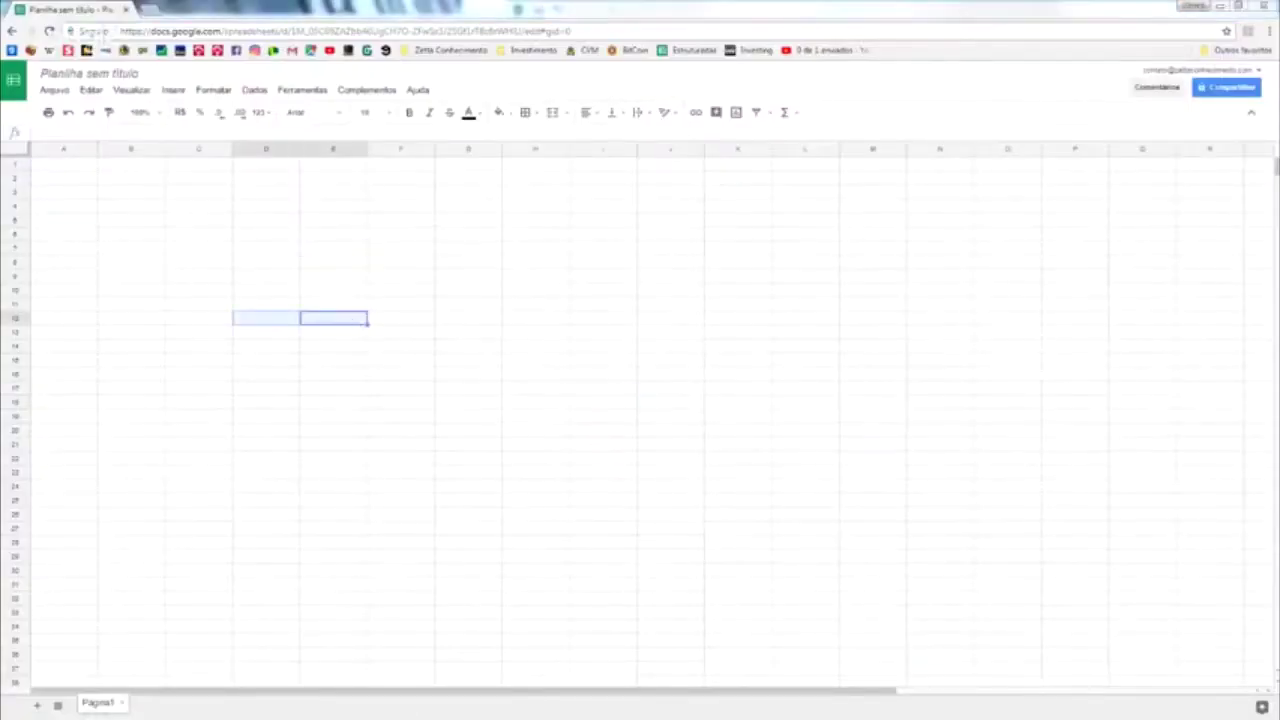
left_click(240, 434)
left_click(451, 345)
left_click(400, 318)
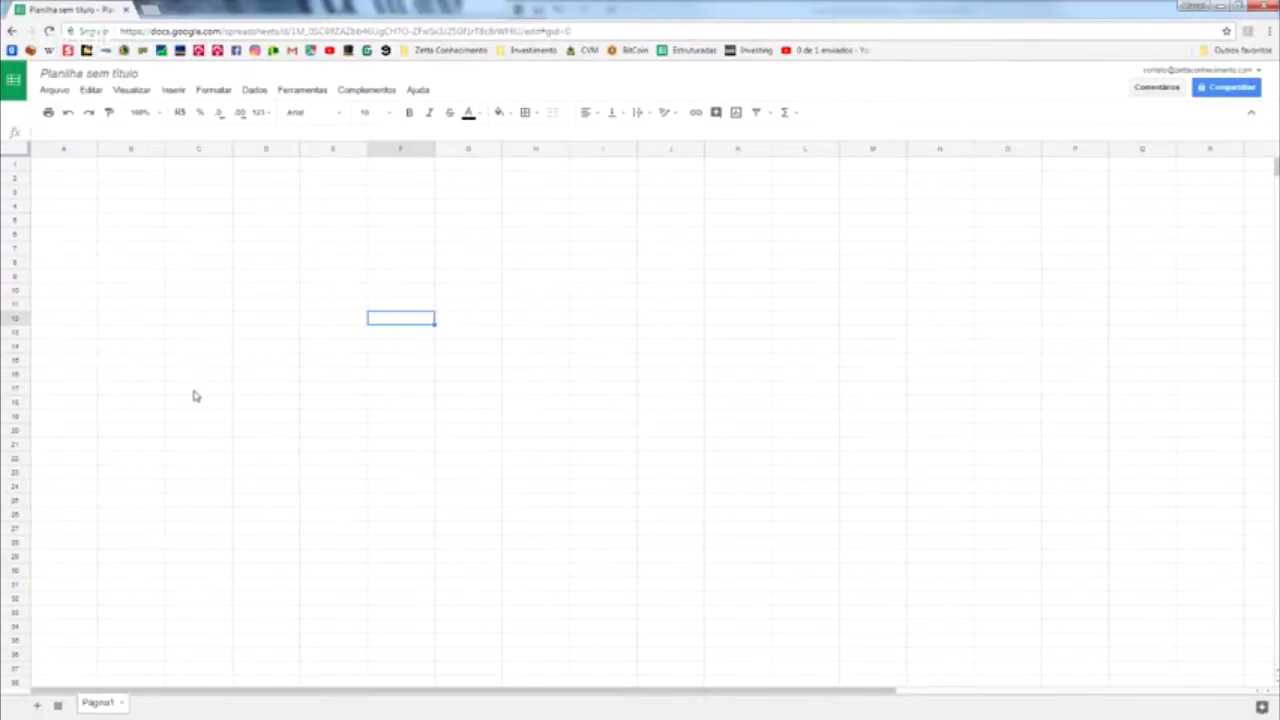
Enter =GOOGLEFINANCE("PETR4") in cell B6.
left_click(131, 238)
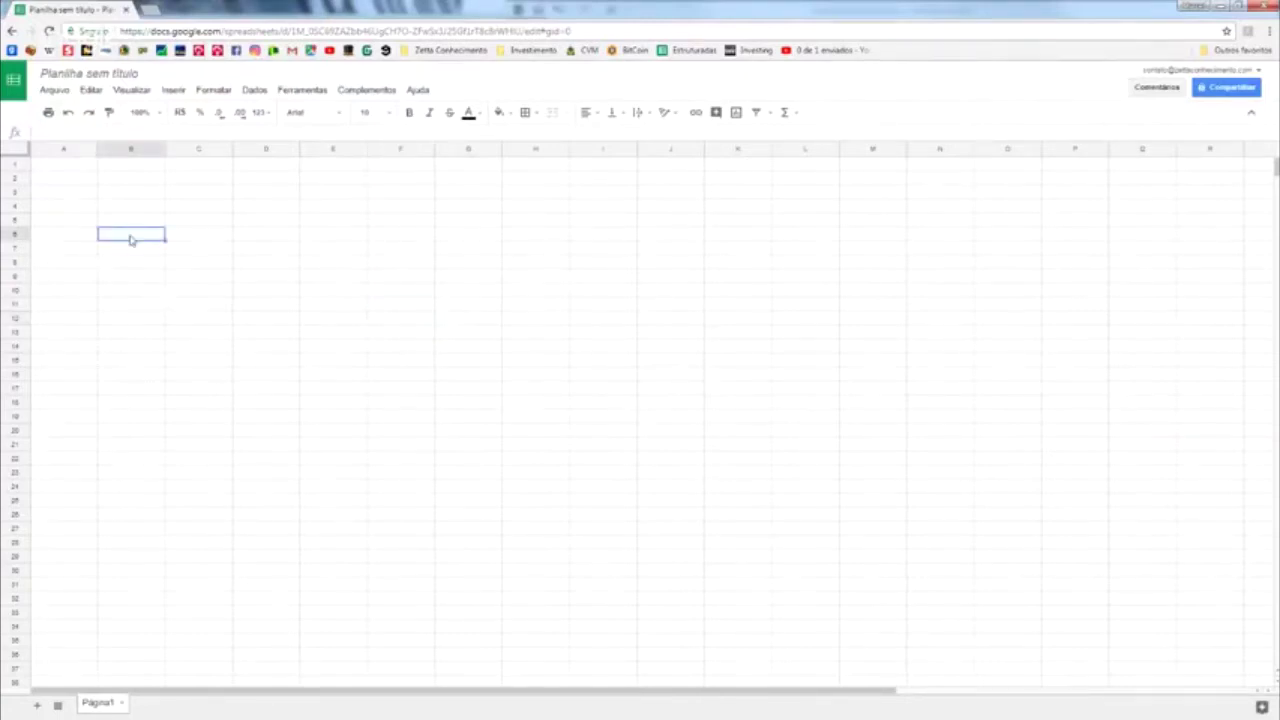
type("=google")
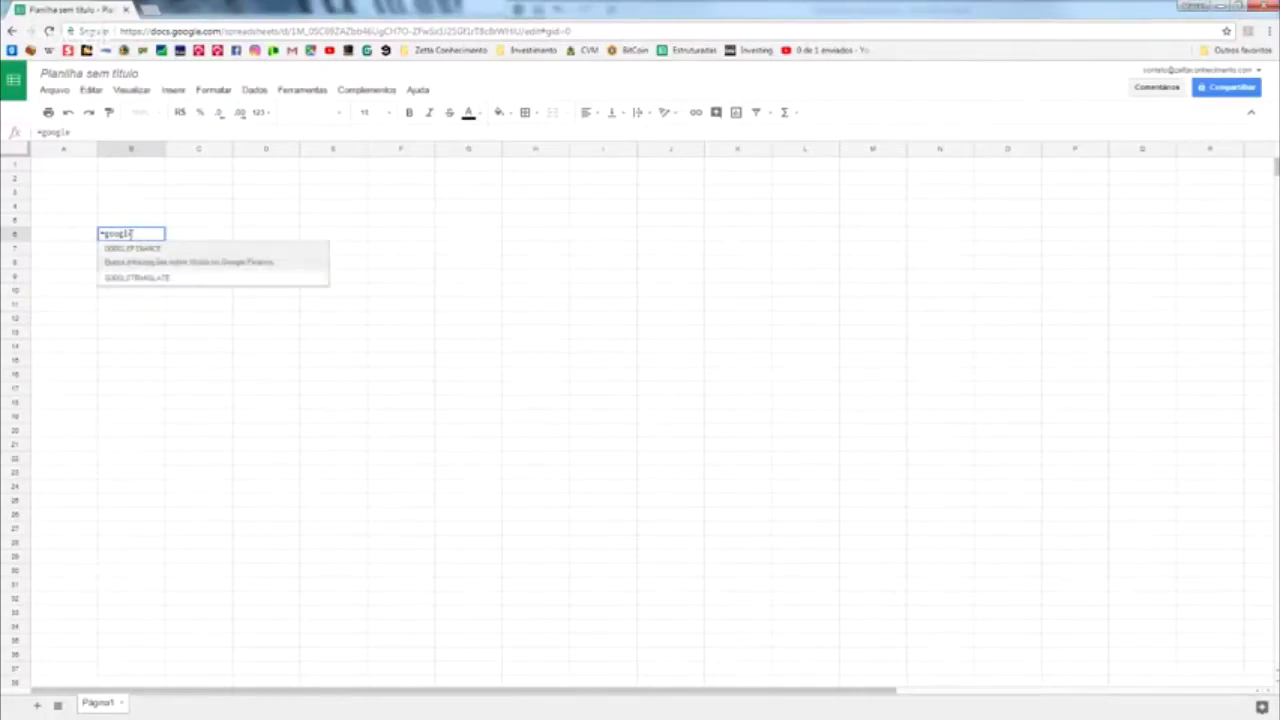
key("Tab")
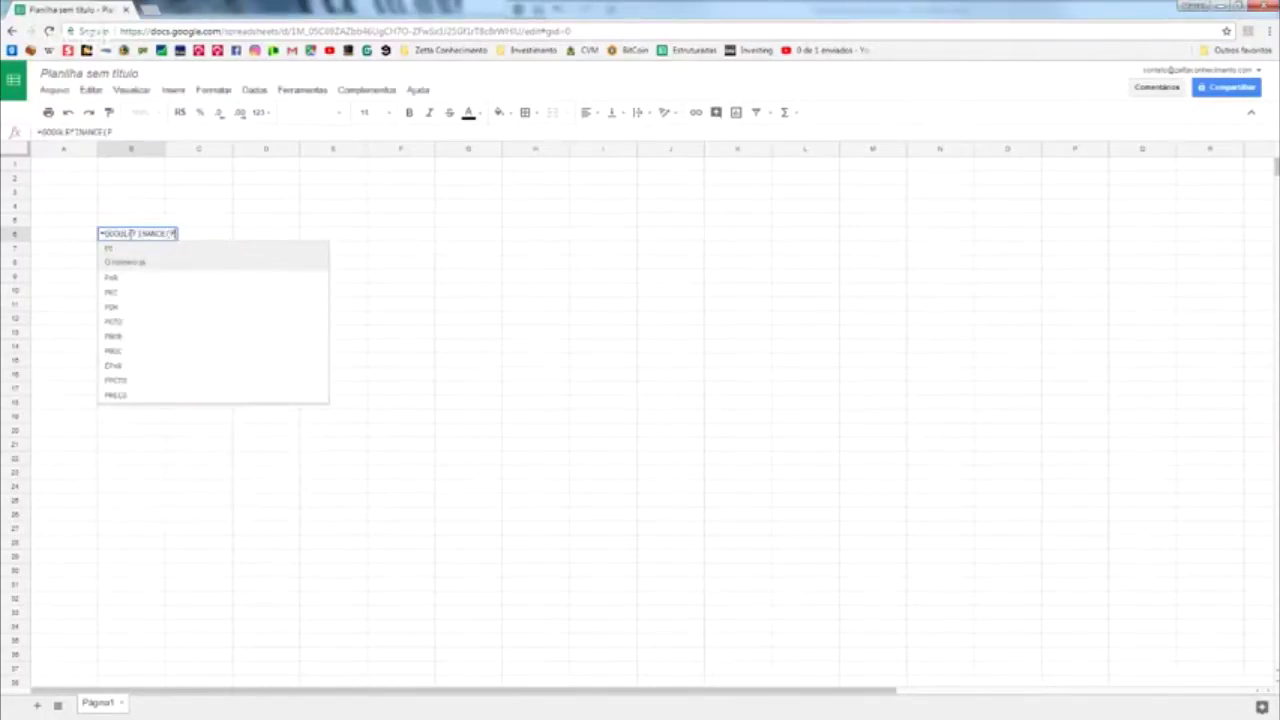
type("\"PETR4\"")
key("Return")
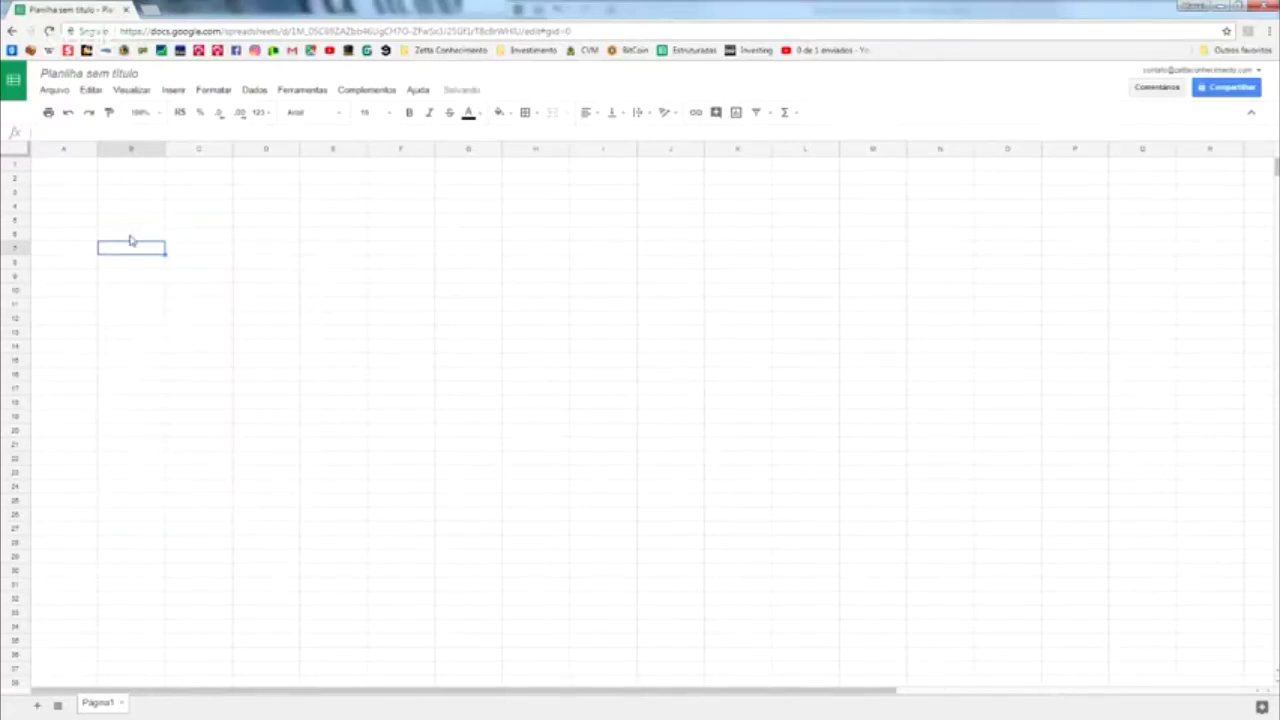
Check the formula behind B6 once the 21,6 quote loads, leaving B5 unchanged.
left_click(131, 236)
left_click(175, 288)
left_click(142, 234)
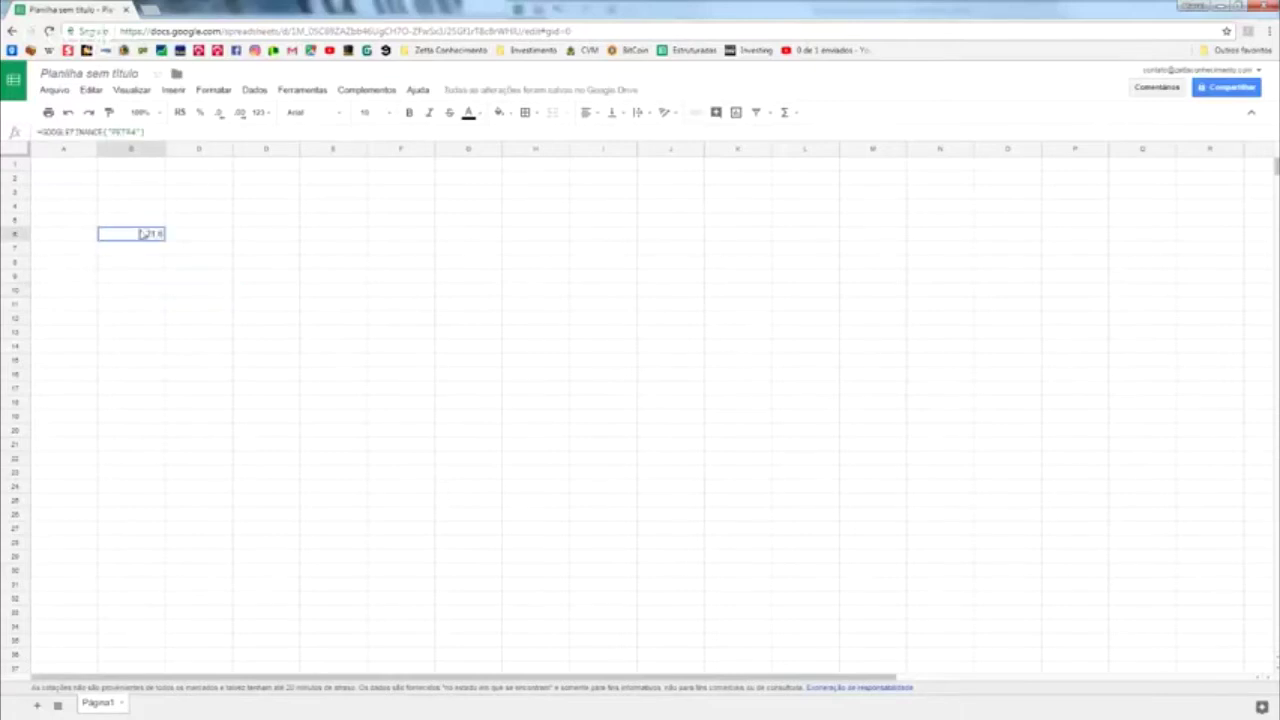
left_click(256, 276)
double_click(146, 221)
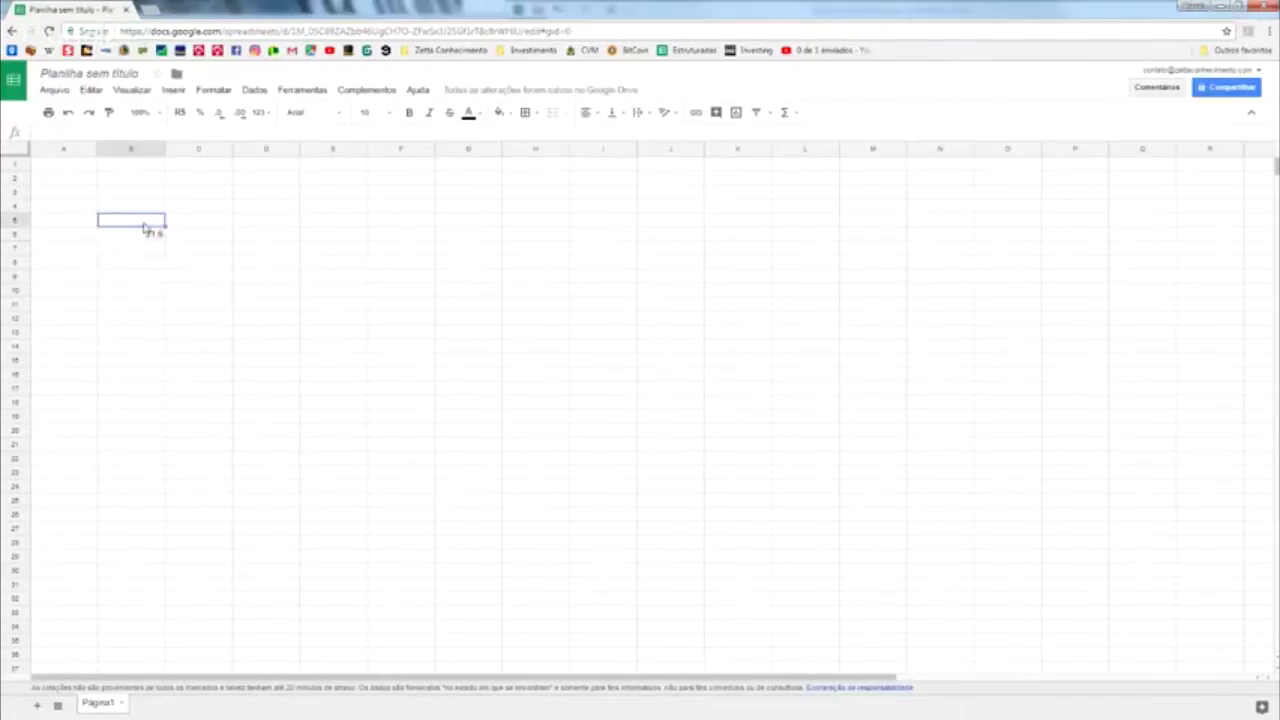
left_click(192, 193)
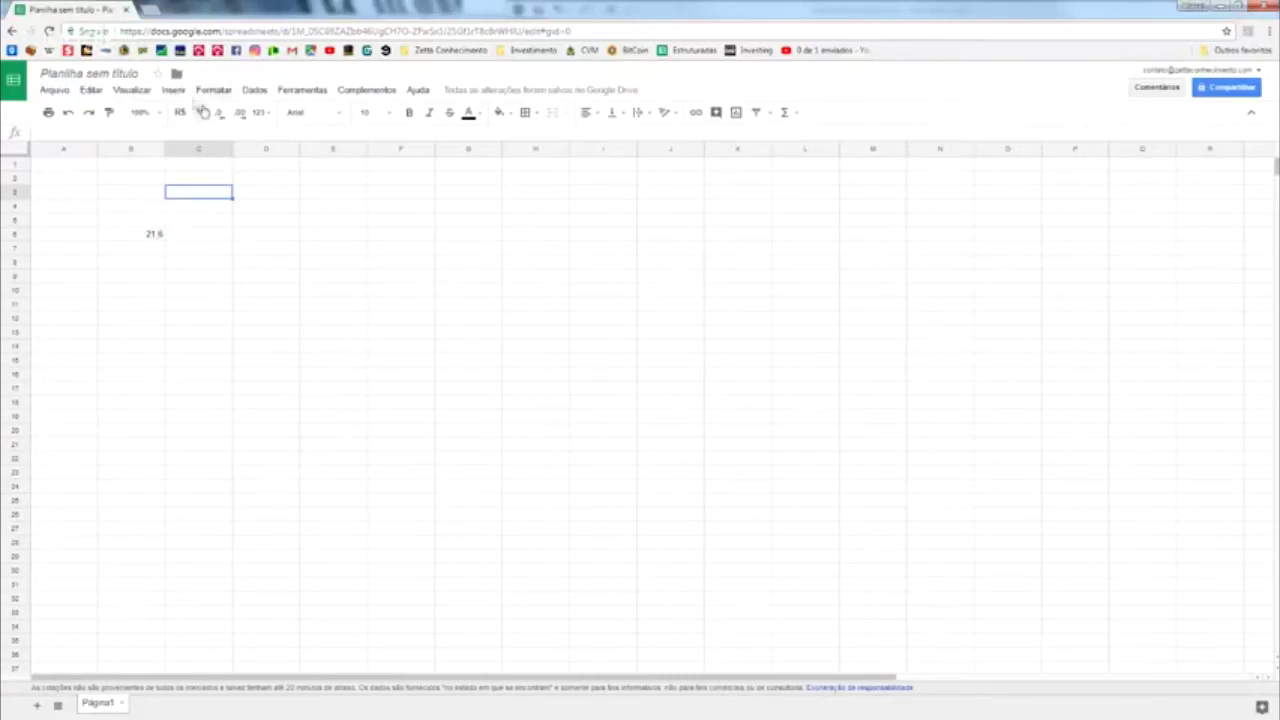
Zoom the sheet to 200%.
left_click(150, 112)
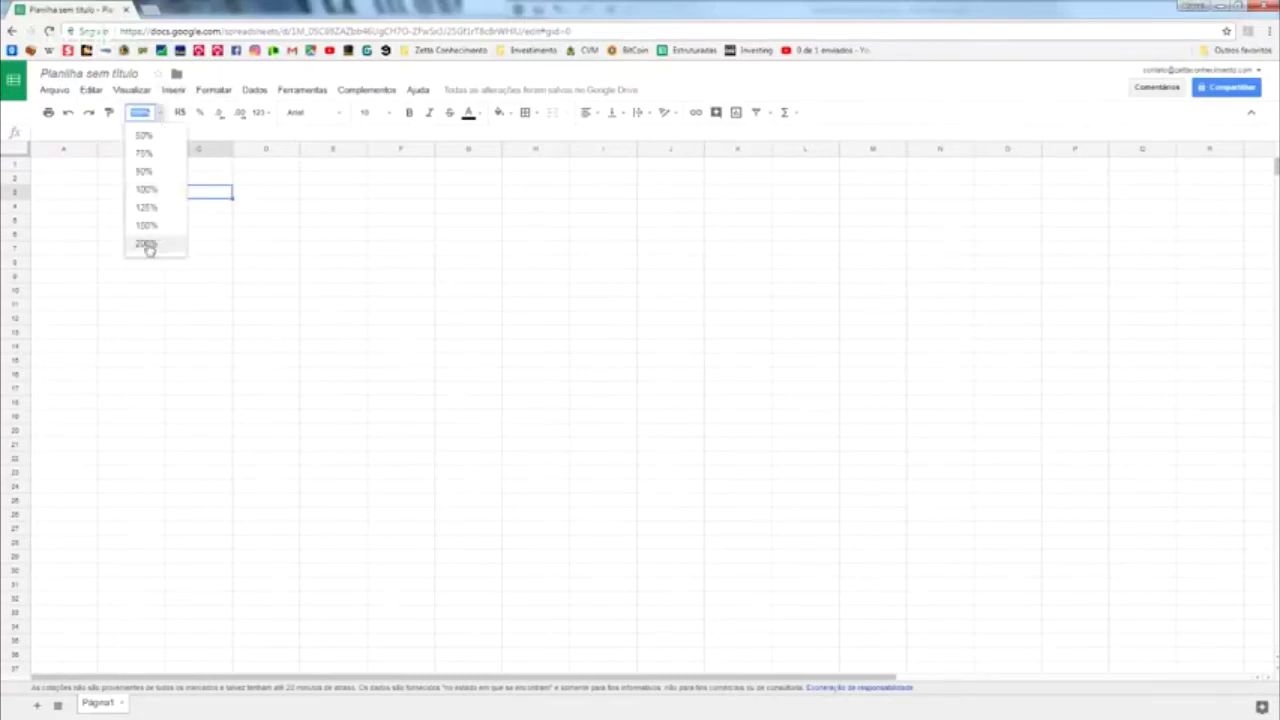
left_click(148, 245)
key("Down")
key("Down")
key("Down")
left_click(297, 331)
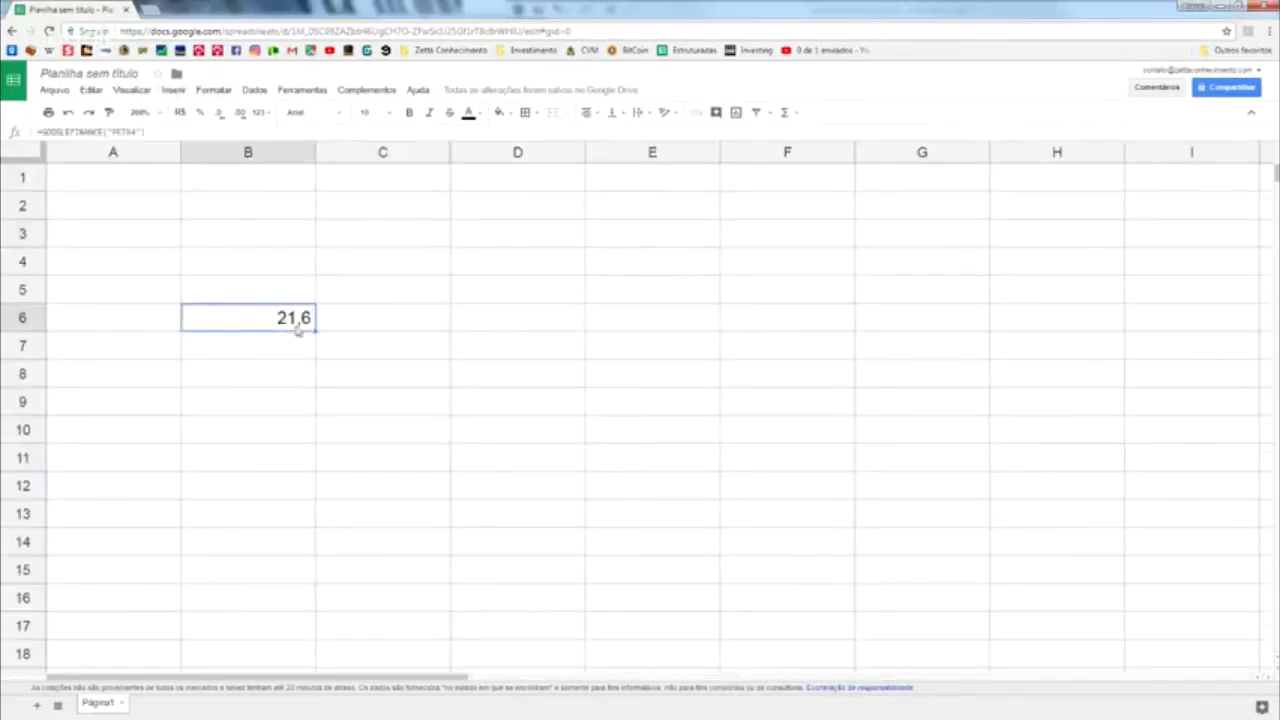
Enter =GOOGLEFINANCE("PETR4") in cell B4.
left_click(210, 265)
type("=GOG")
key("BackSpace")
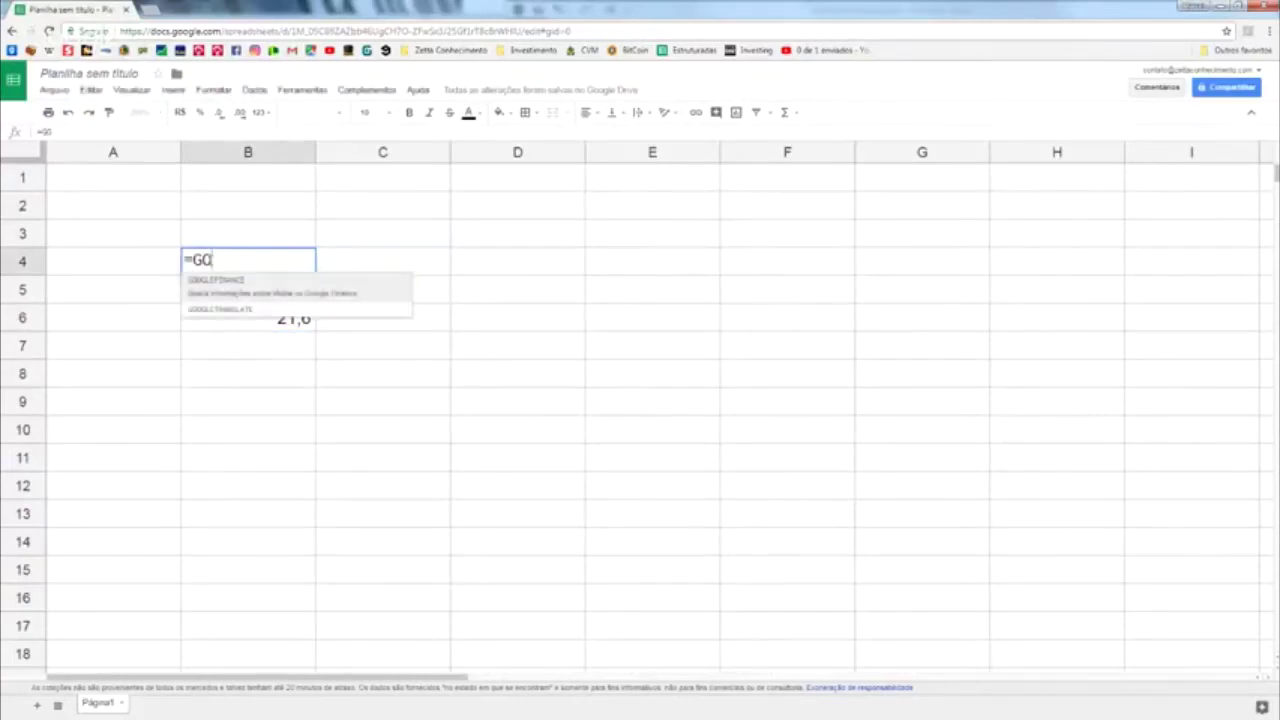
key("Up")
key("Tab")
type("\"PETR4\")")
key("Return")
Type the note 'COM 15 min de delay' into B2.
left_click(210, 265)
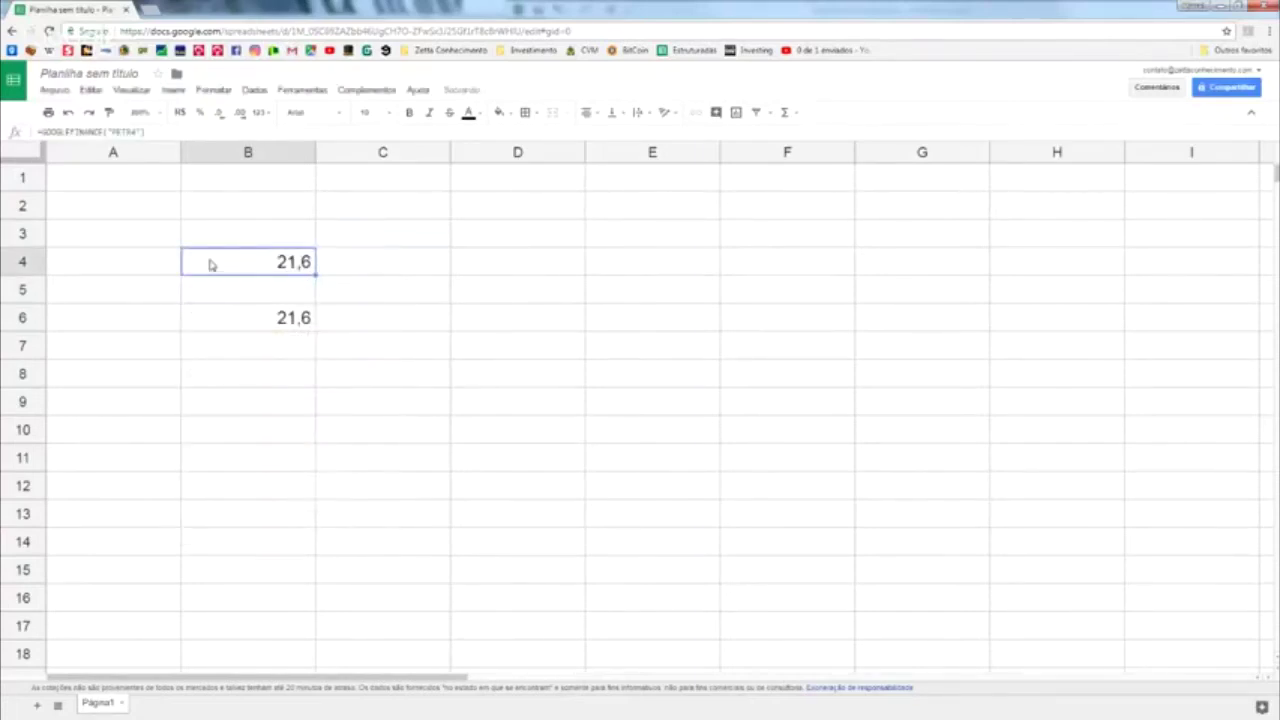
key("Up")
key("Up")
type("COM 15 min de delay")
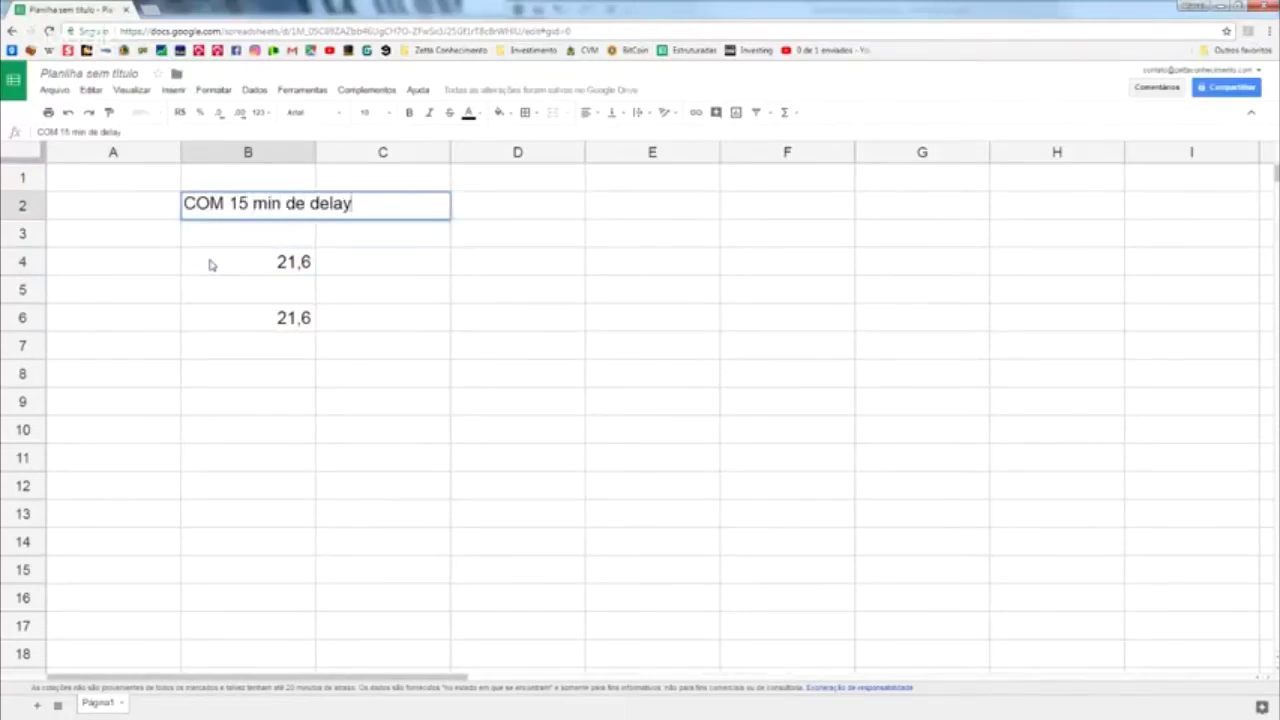
key("Return")
key("Down")
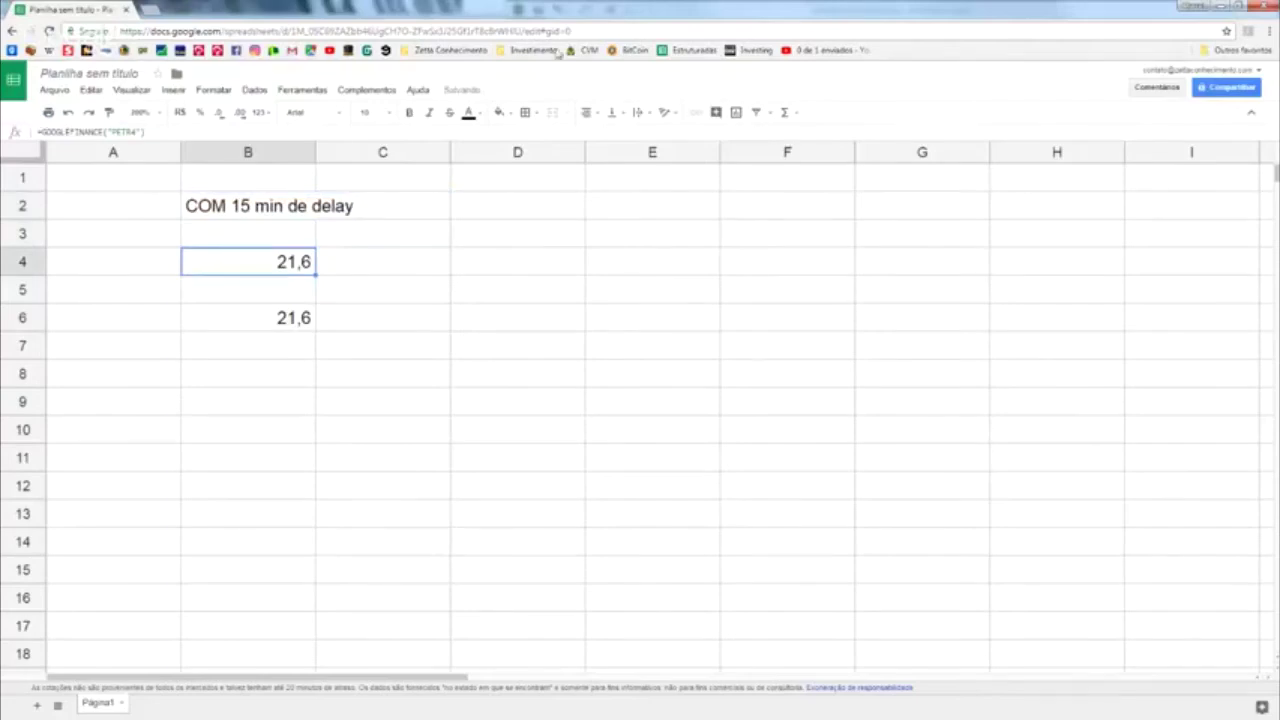
mouse_move(535, 20)
left_mouse_down()
mouse_move(590, 112)
mouse_move(658, 155)
left_mouse_up()
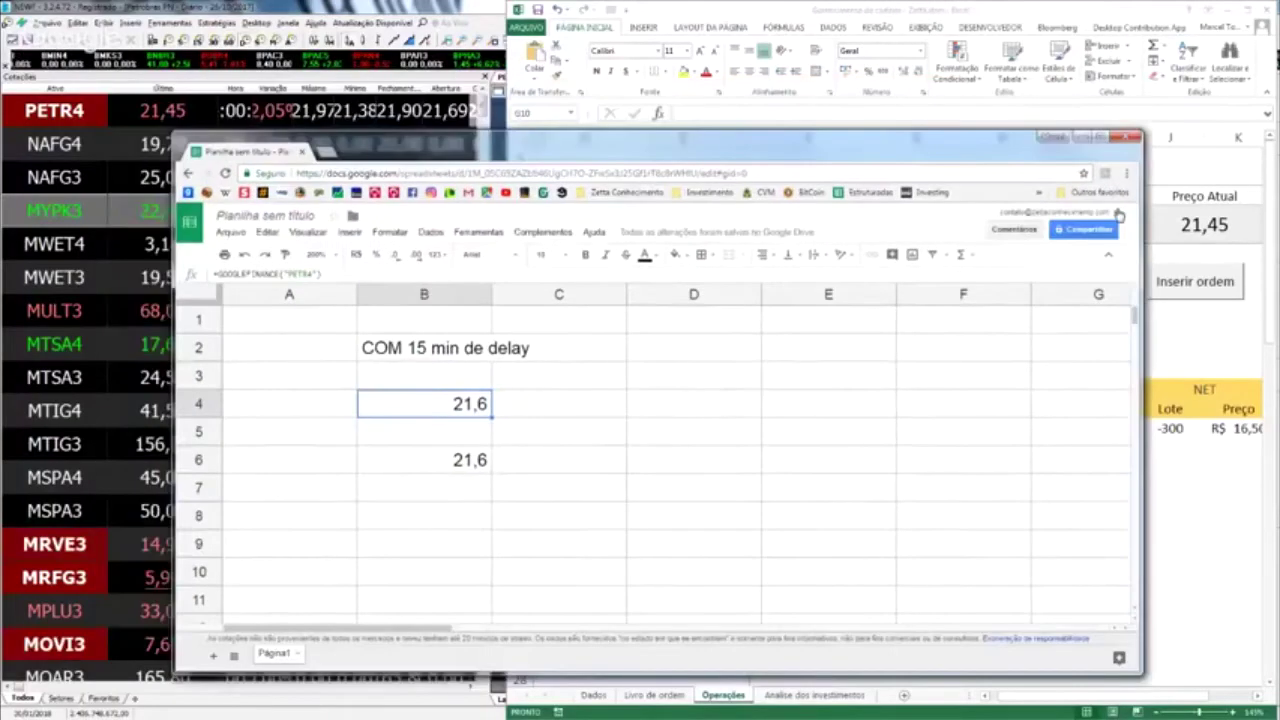
left_click(634, 432)
left_click(603, 430)
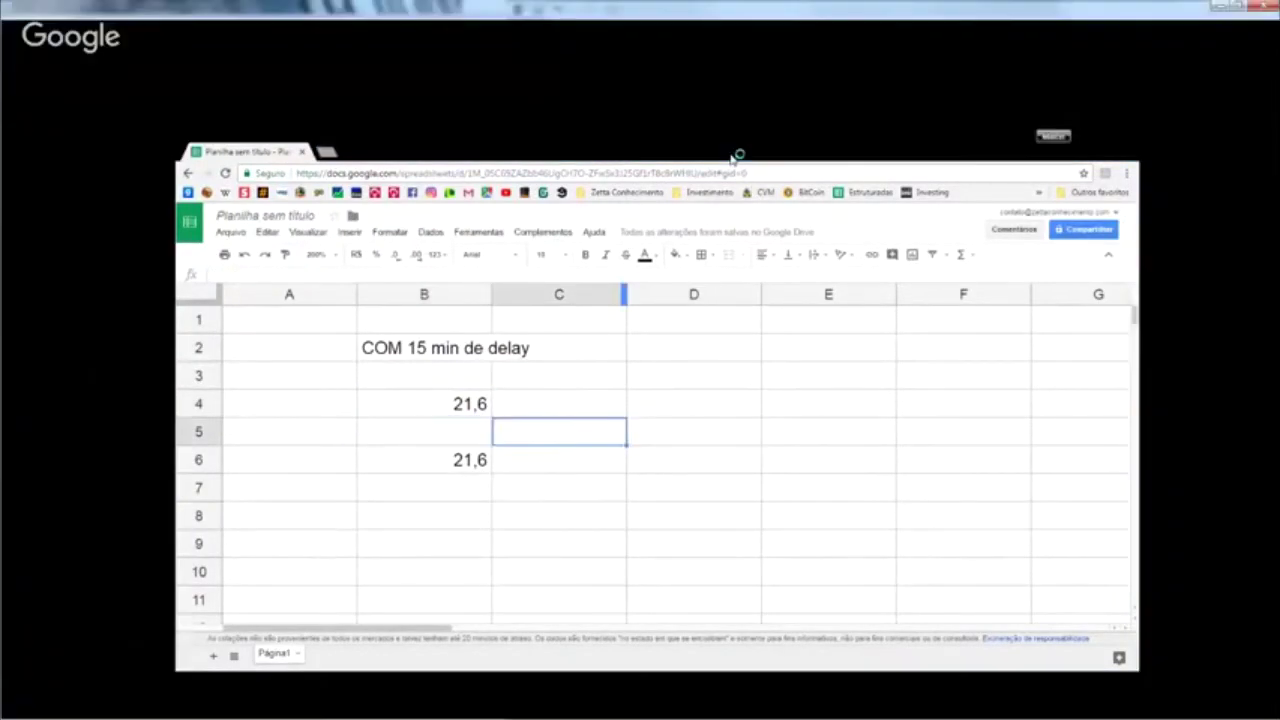
double_click(733, 157)
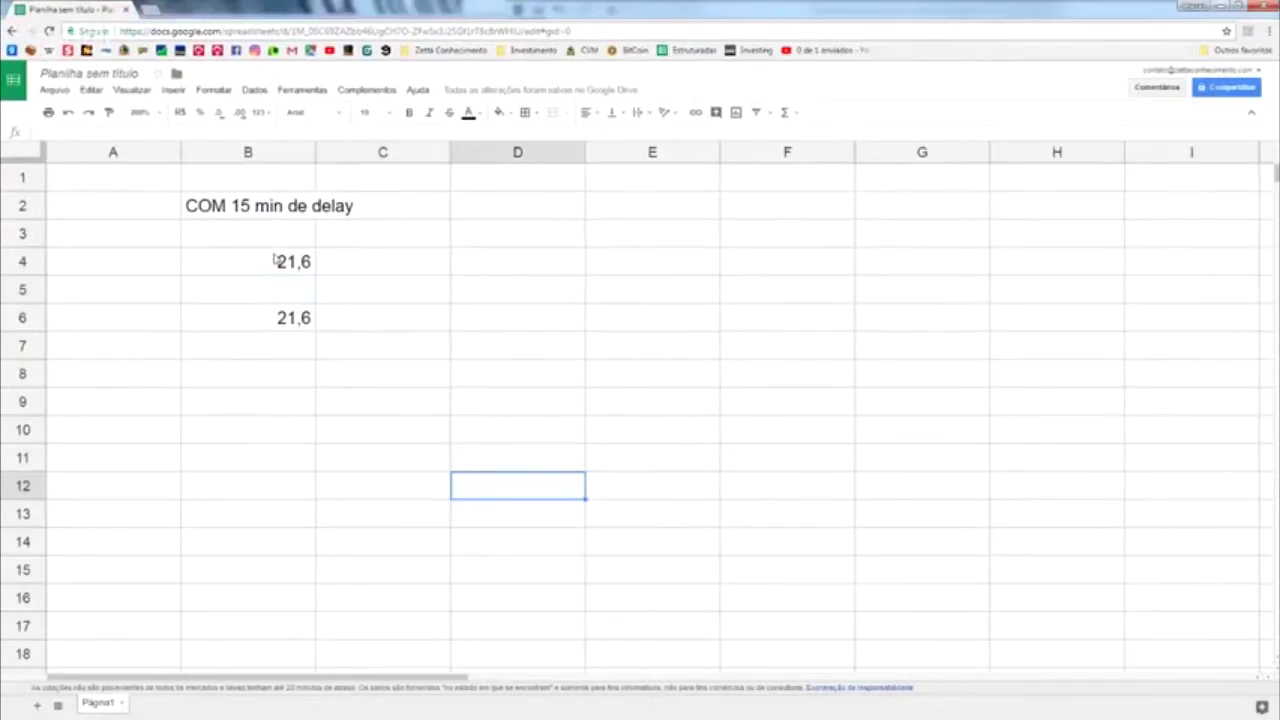
left_click(597, 357)
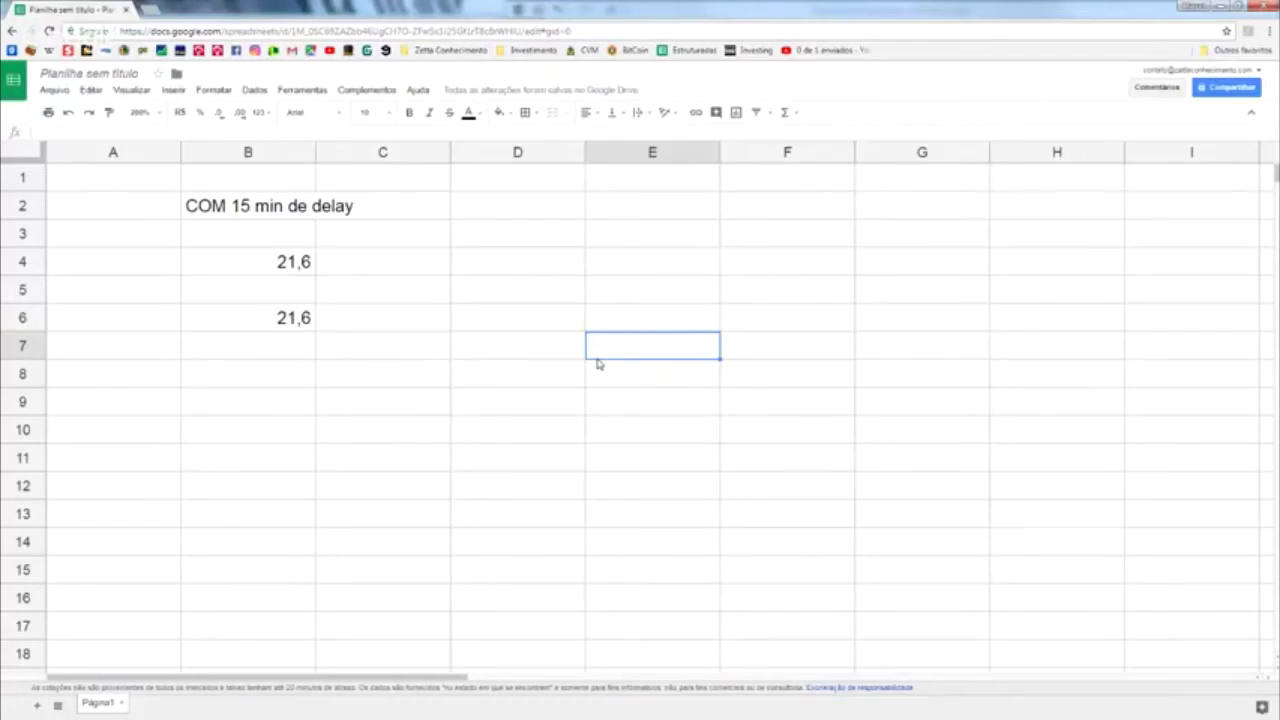
left_click(530, 352)
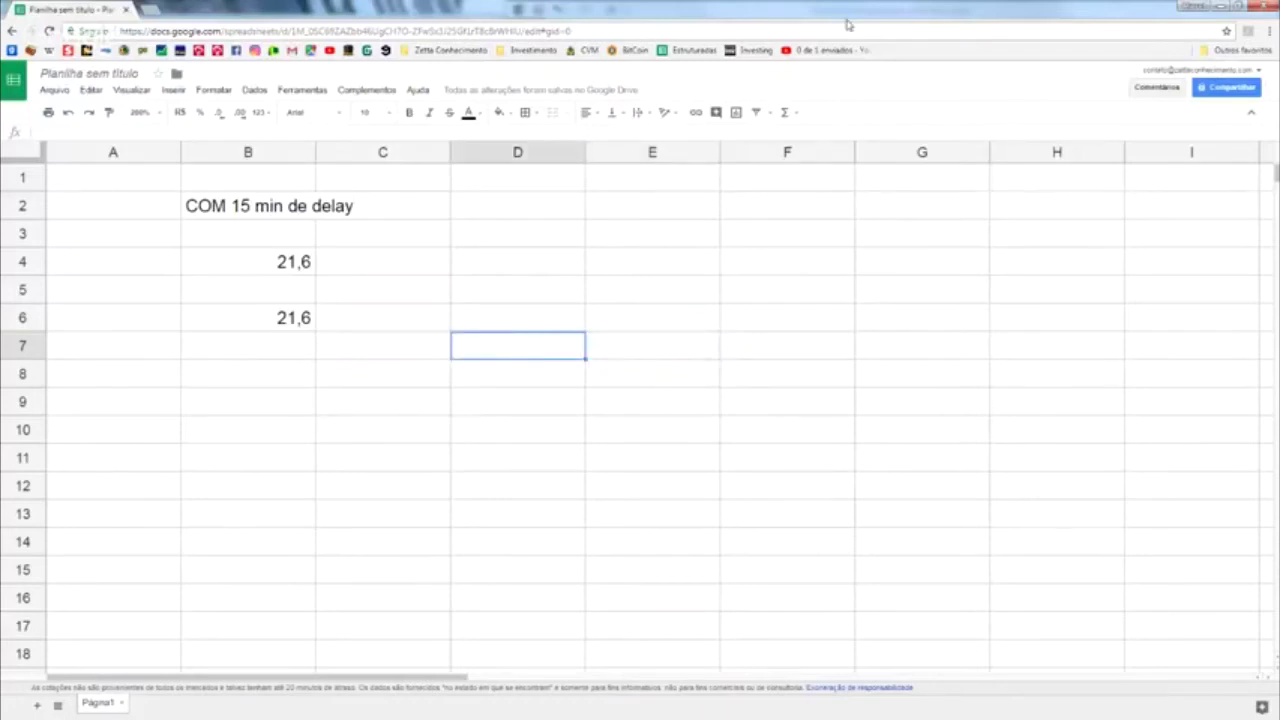
mouse_move(847, 24)
left_mouse_down()
mouse_move(851, 106)
mouse_move(606, 70)
left_mouse_up()
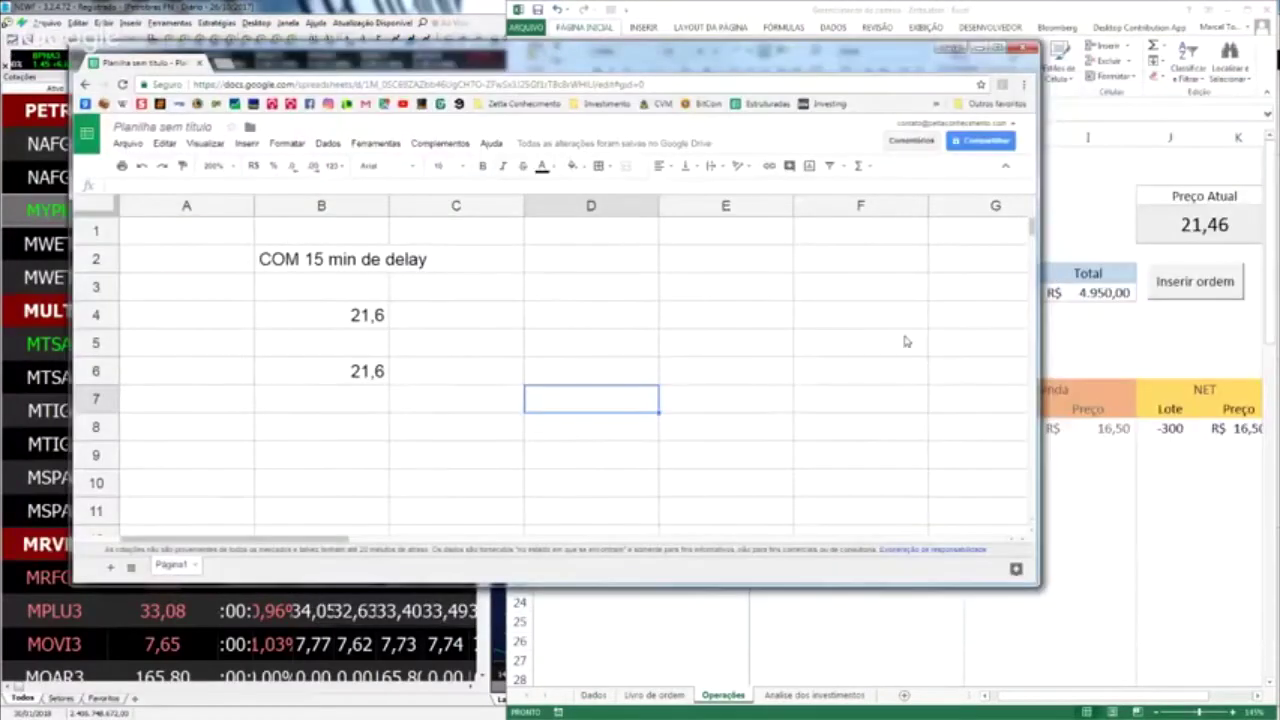
Review Excel's Dados asset list and the MWET4 profitchart quote formula.
left_click(1137, 424)
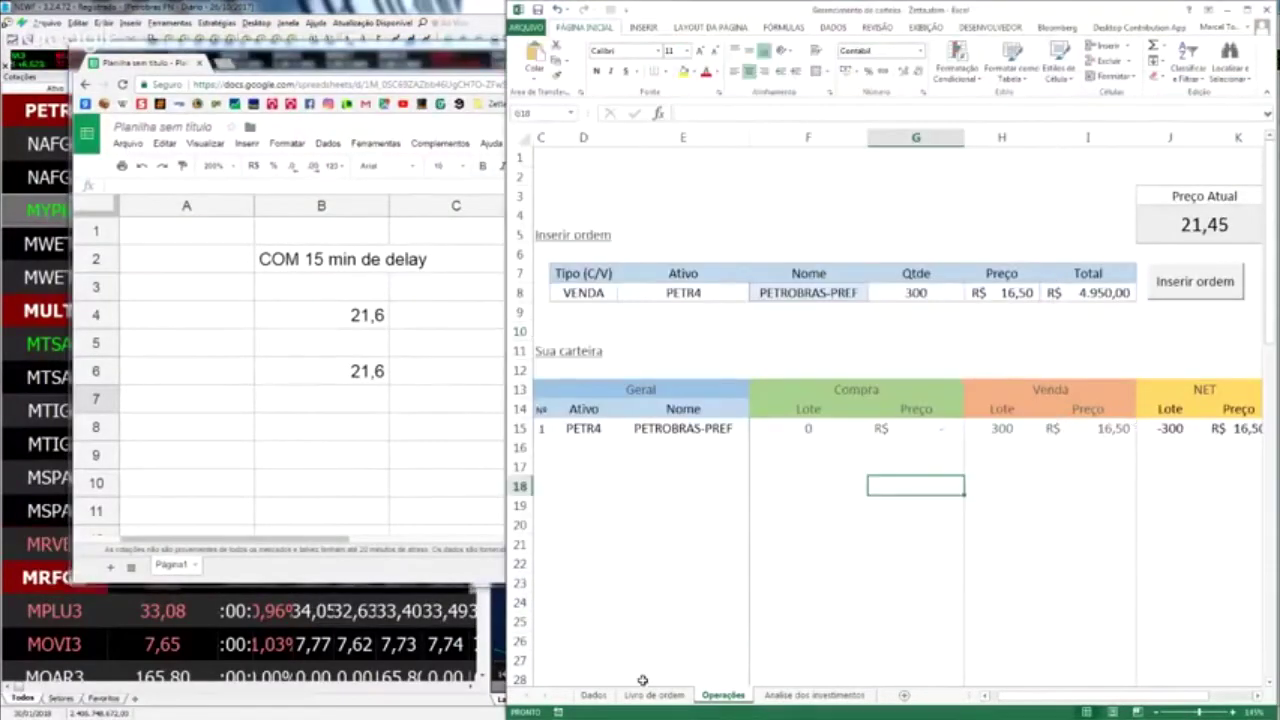
left_click(594, 695)
left_click_drag(775, 163, 857, 560)
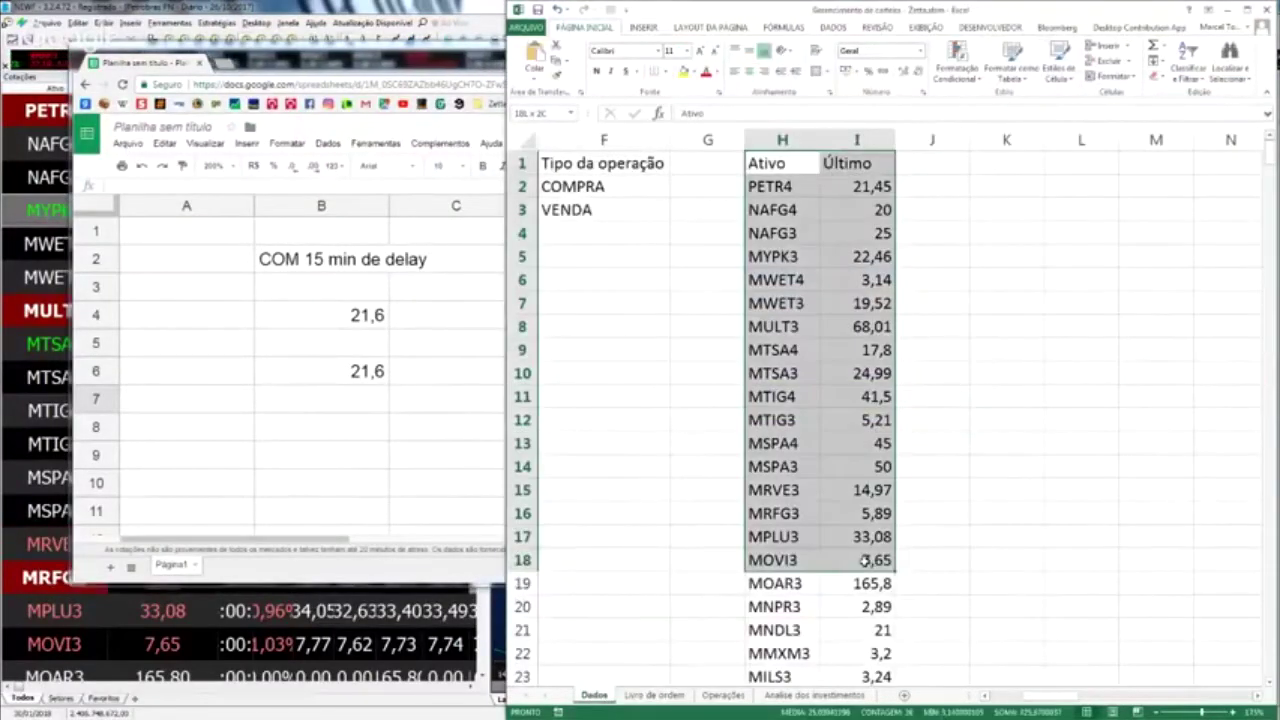
left_click(857, 396)
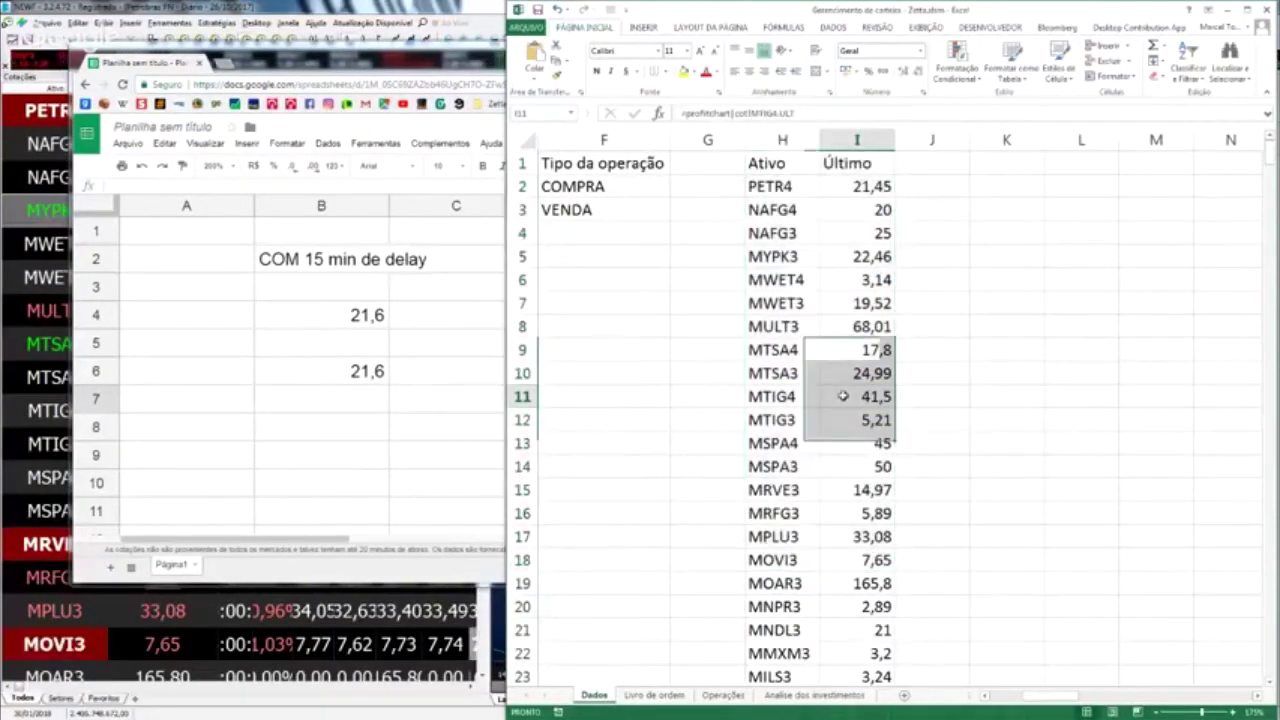
left_click(857, 280)
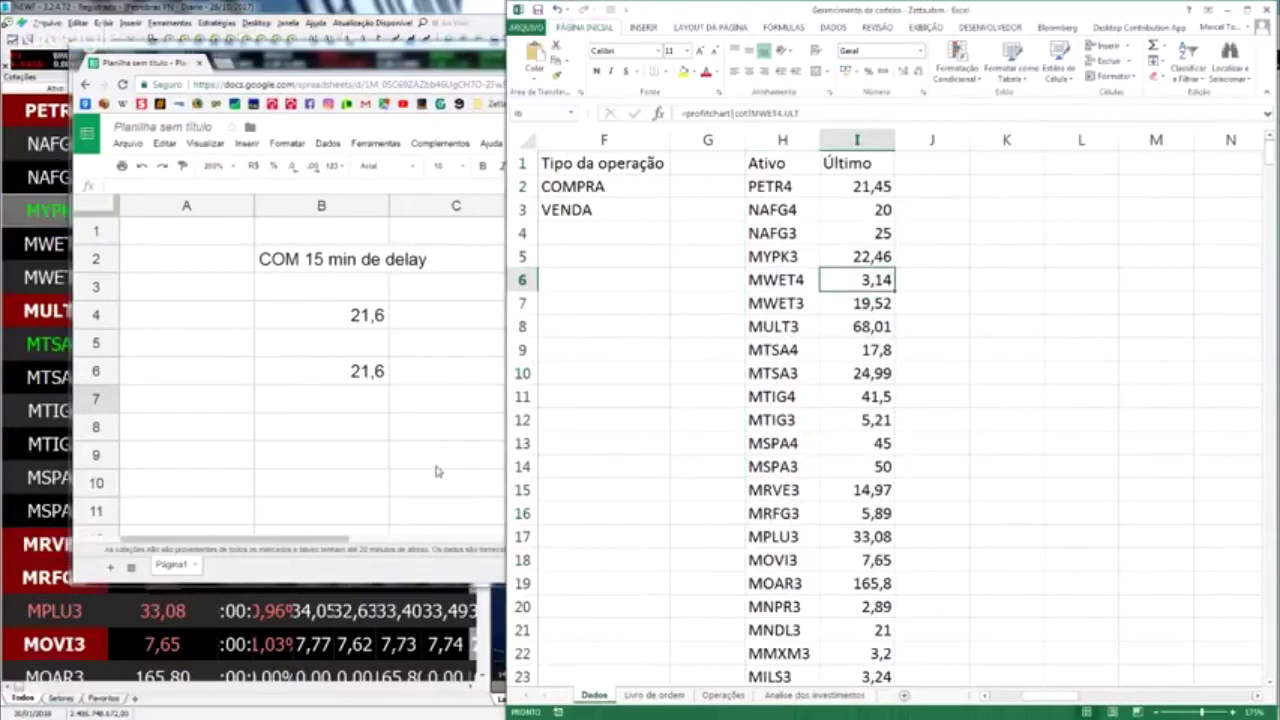
left_click(276, 394)
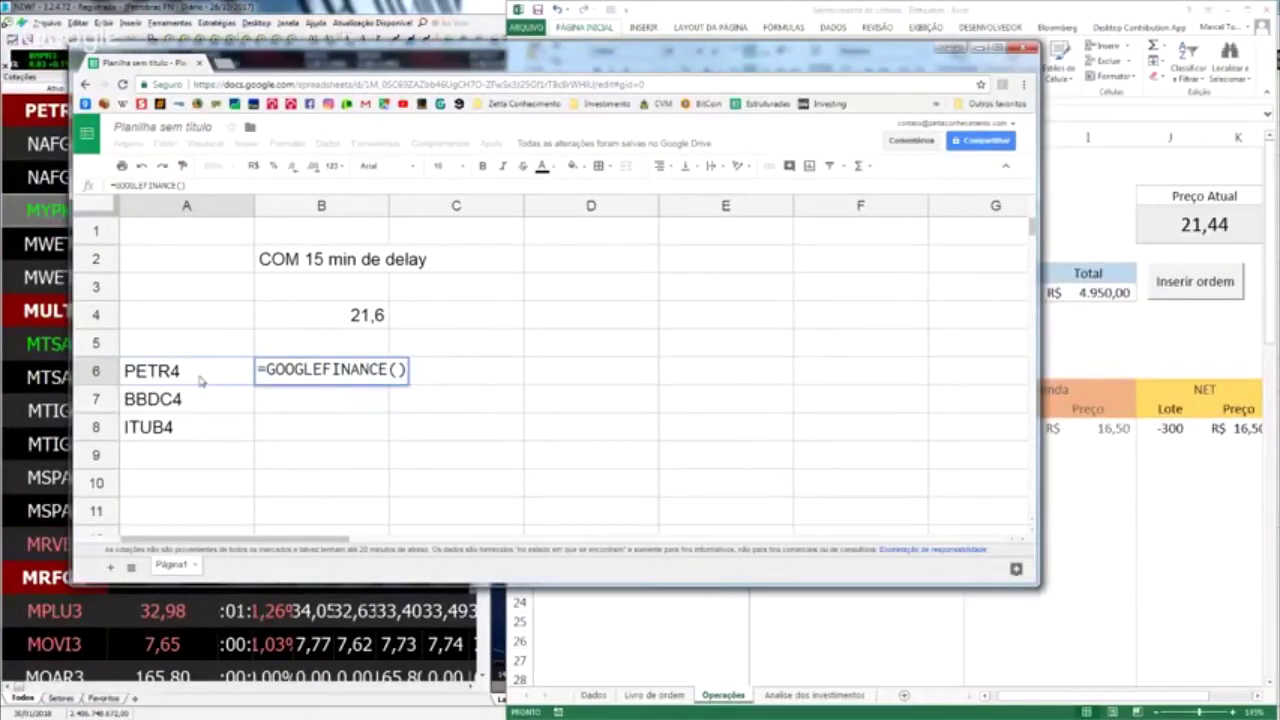
Point the B6 GOOGLEFINANCE formula at ticker A6 and fill it down to B8.
type("A6")
key("Return")
key("Up")
left_click_drag(389, 384, 401, 452)
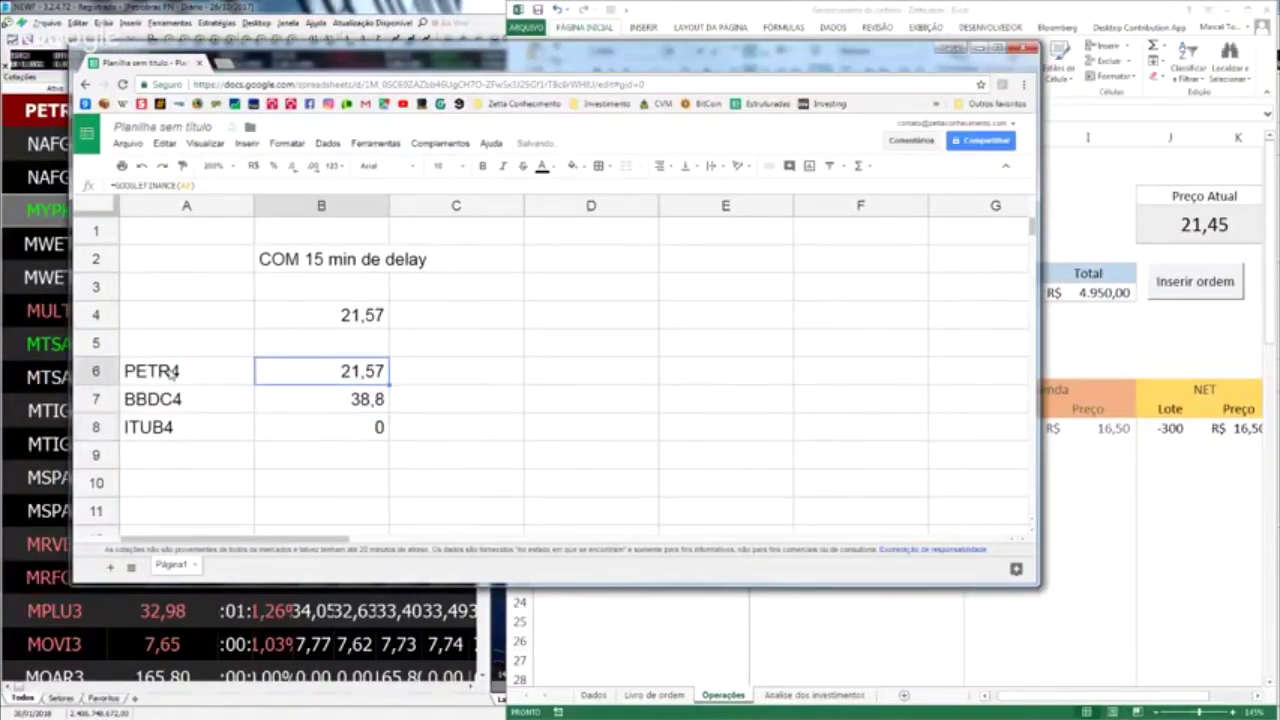
key("Up")
key("Up")
key("Down")
key("Down")
Replace ITUB4 with GOAU4 in A8 and check its B8 quote of 7,59.
key("Left")
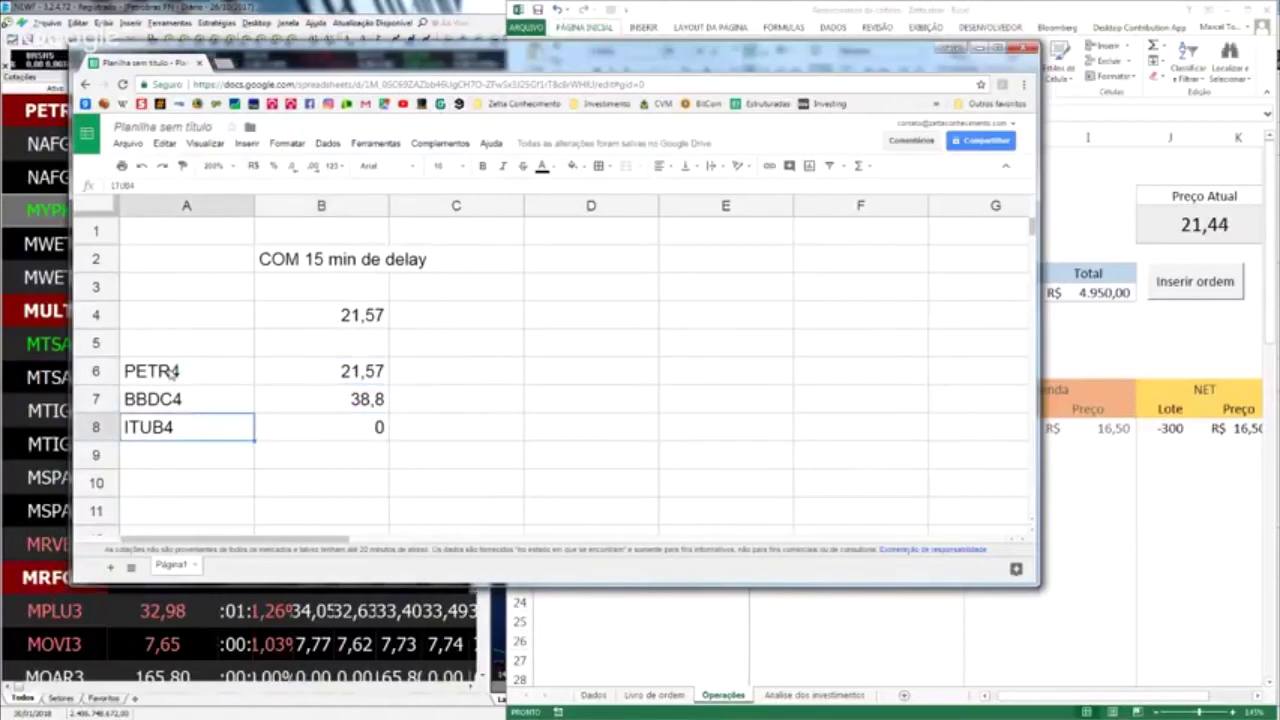
key("Right")
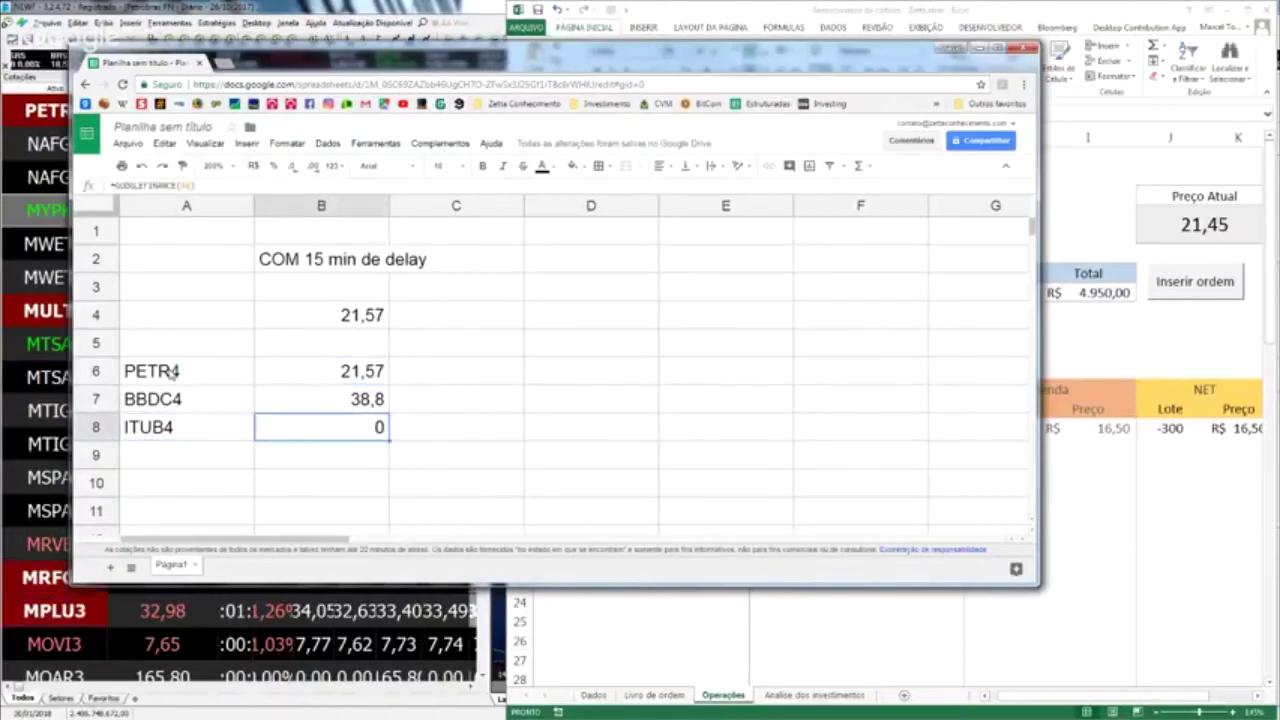
key("Left")
type("GOAU4")
key("Return")
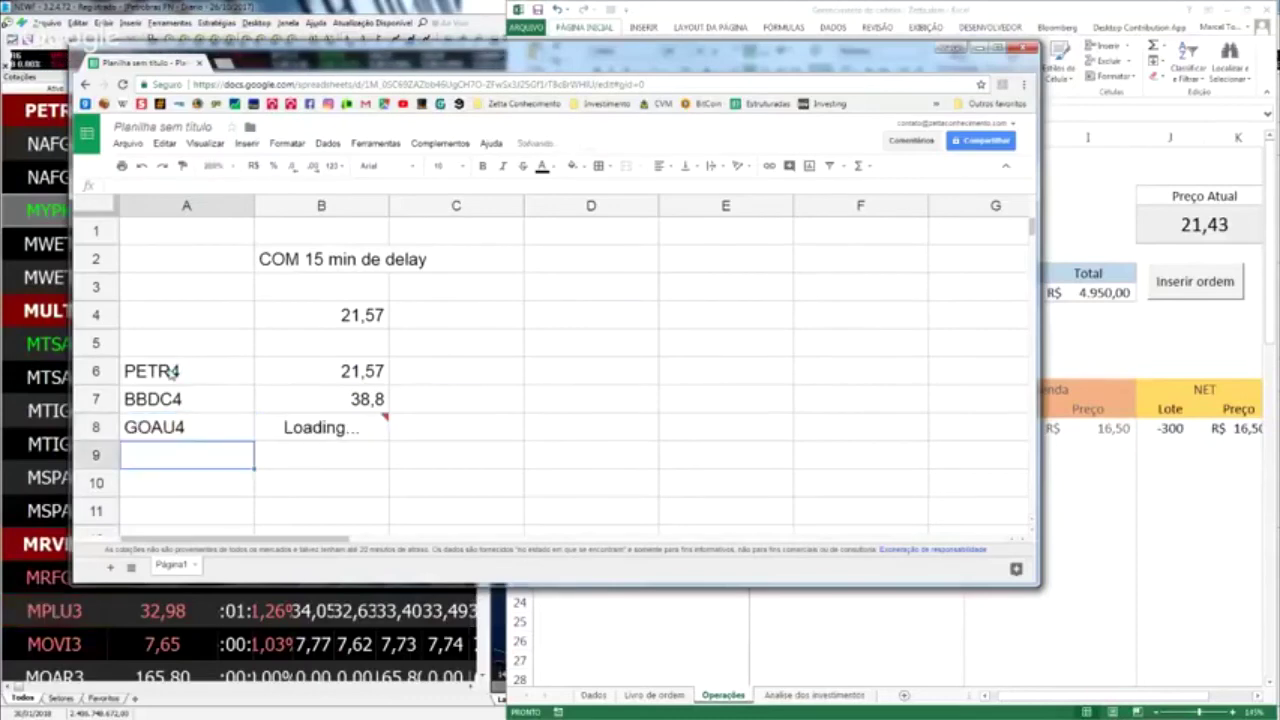
key("Up")
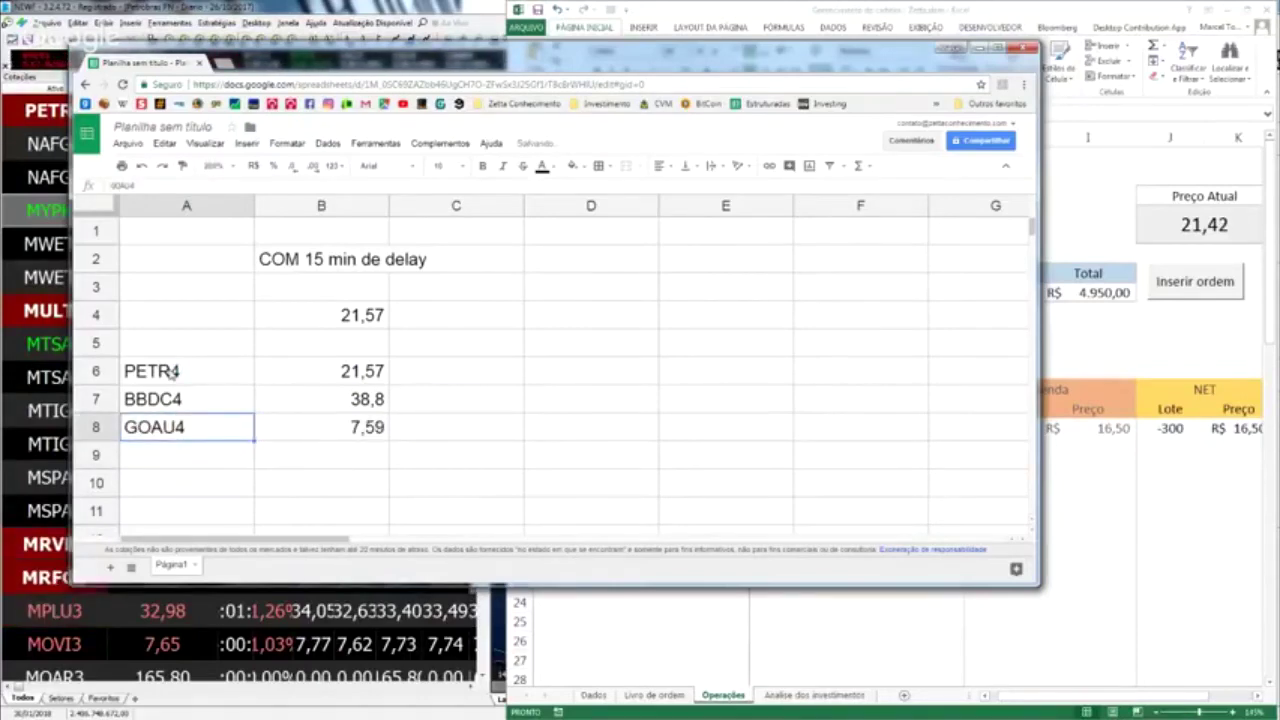
key("Right")
key("shift+Up")
key("shift+Up")
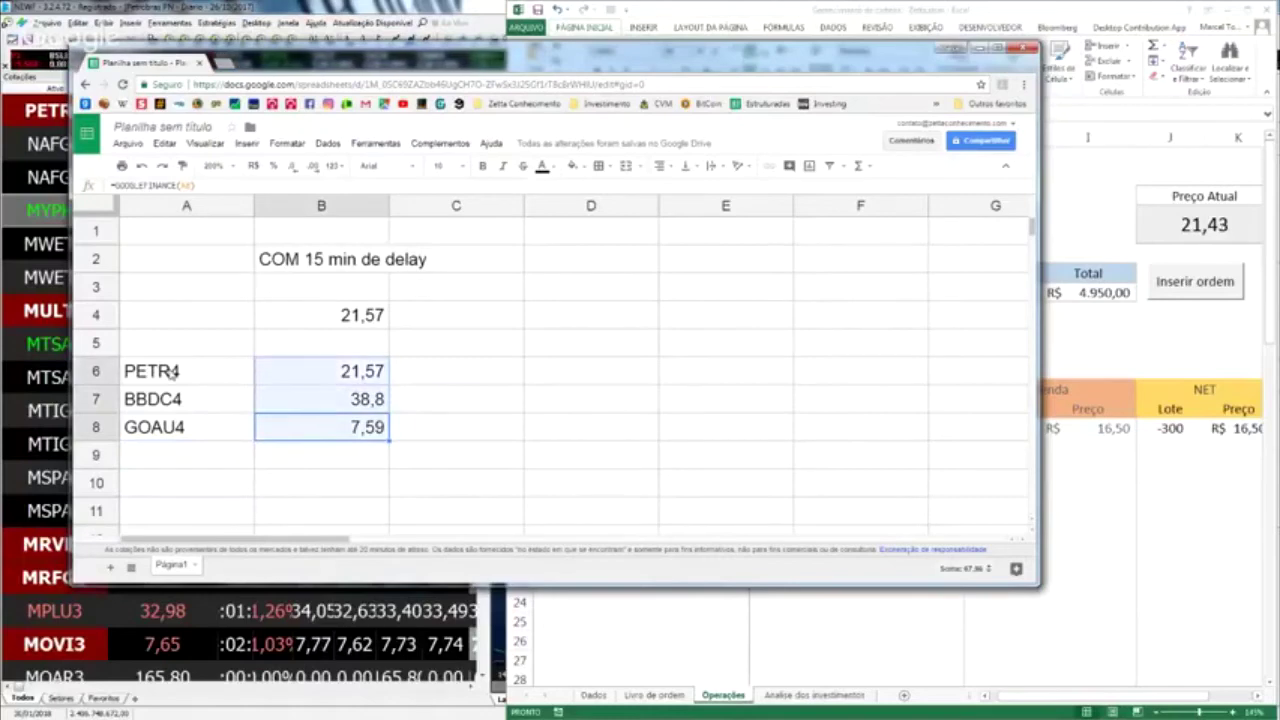
key("shift+Down")
key("shift+Down")
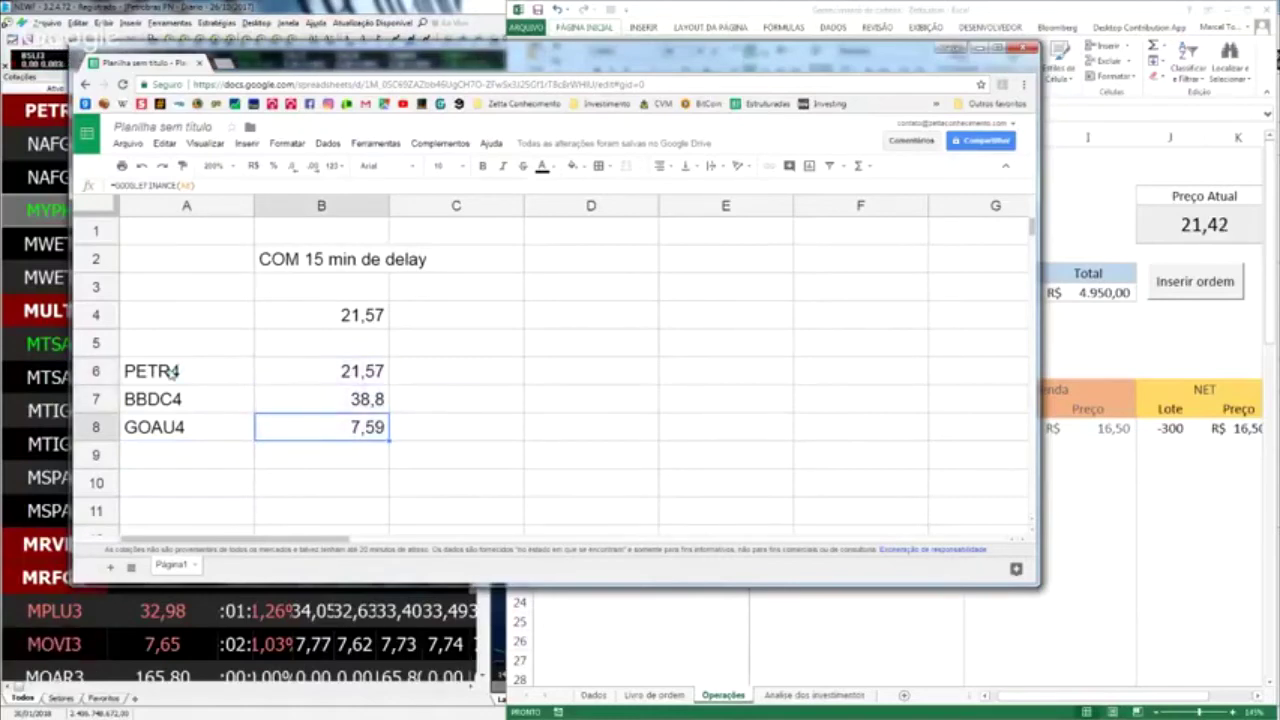
Compare the A6:B8 quotes (PETR4 21,57, BBDC4 38,8, GOAU4 7,59) against the Excel workbook.
left_click(1176, 232)
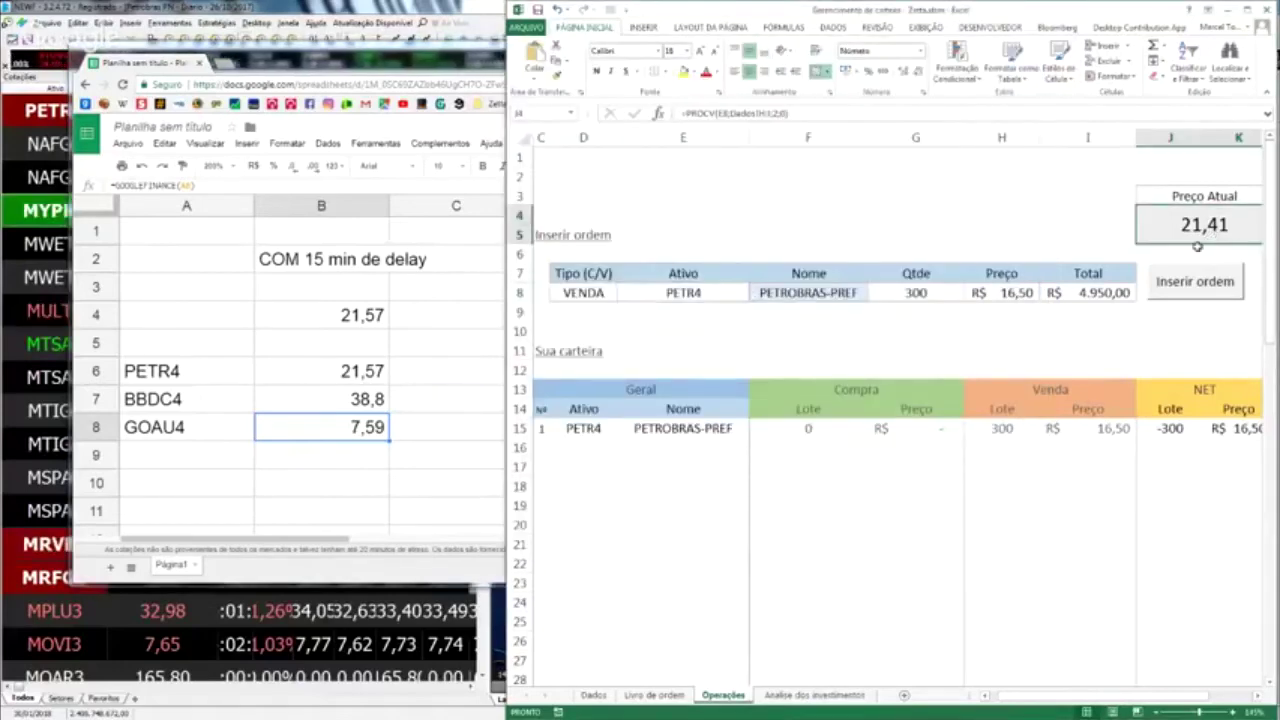
left_click(177, 371)
left_click_drag(177, 371, 340, 426)
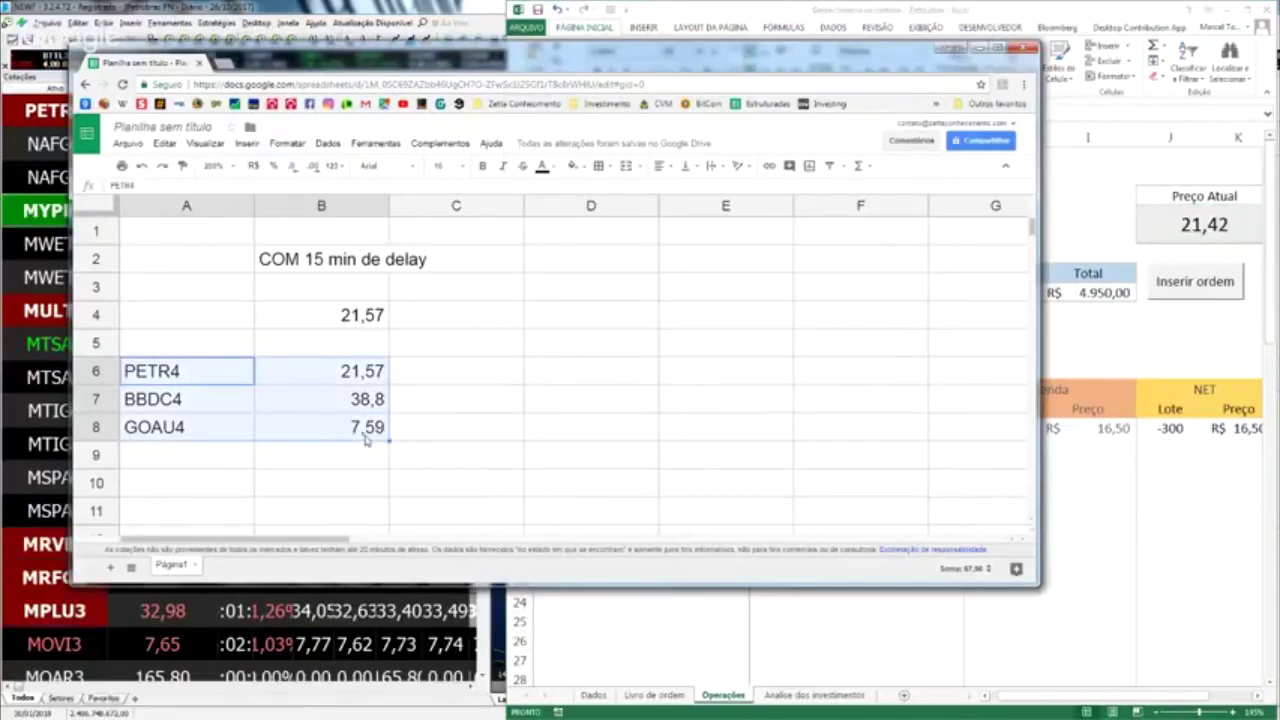
left_click(362, 432)
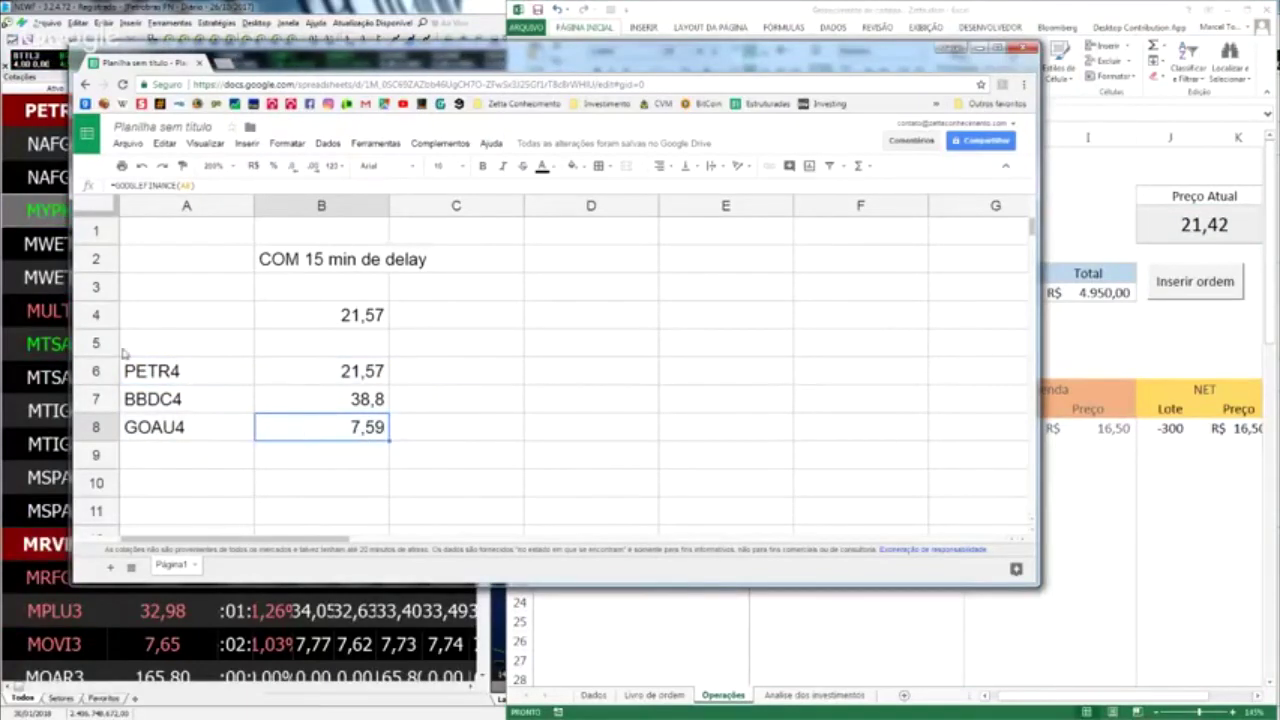
left_click_drag(166, 372, 353, 441)
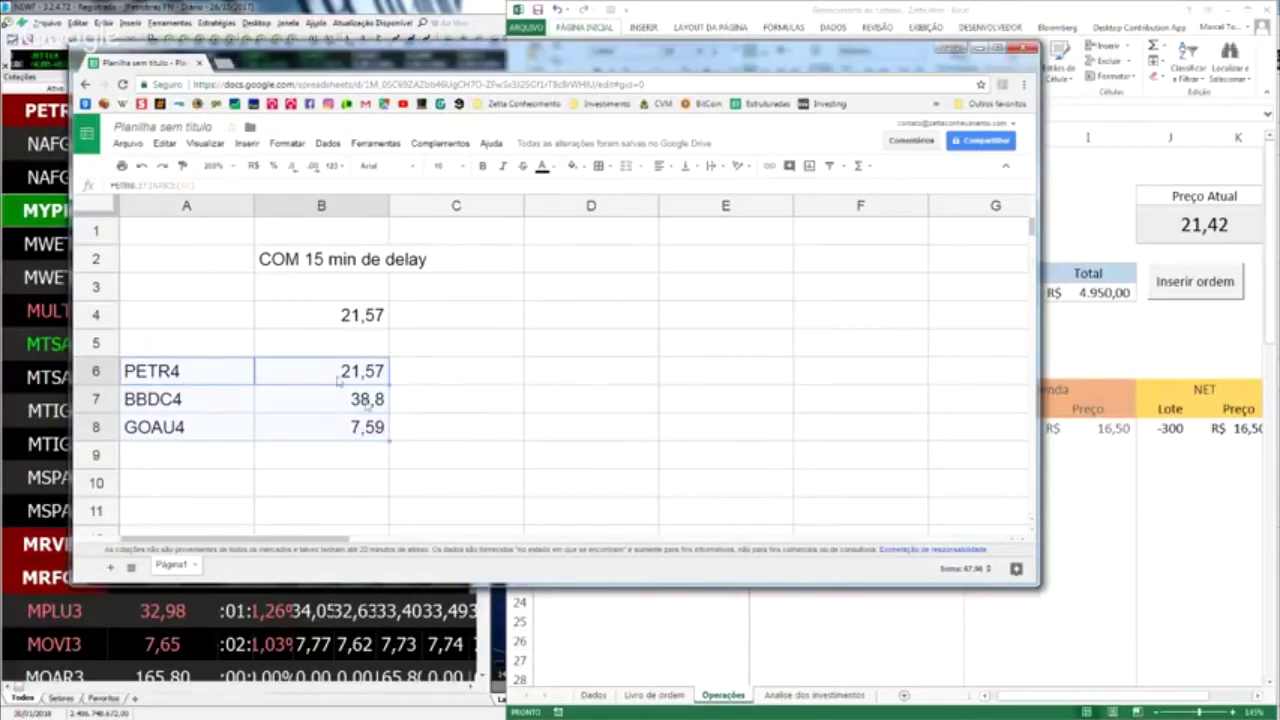
key("Right")
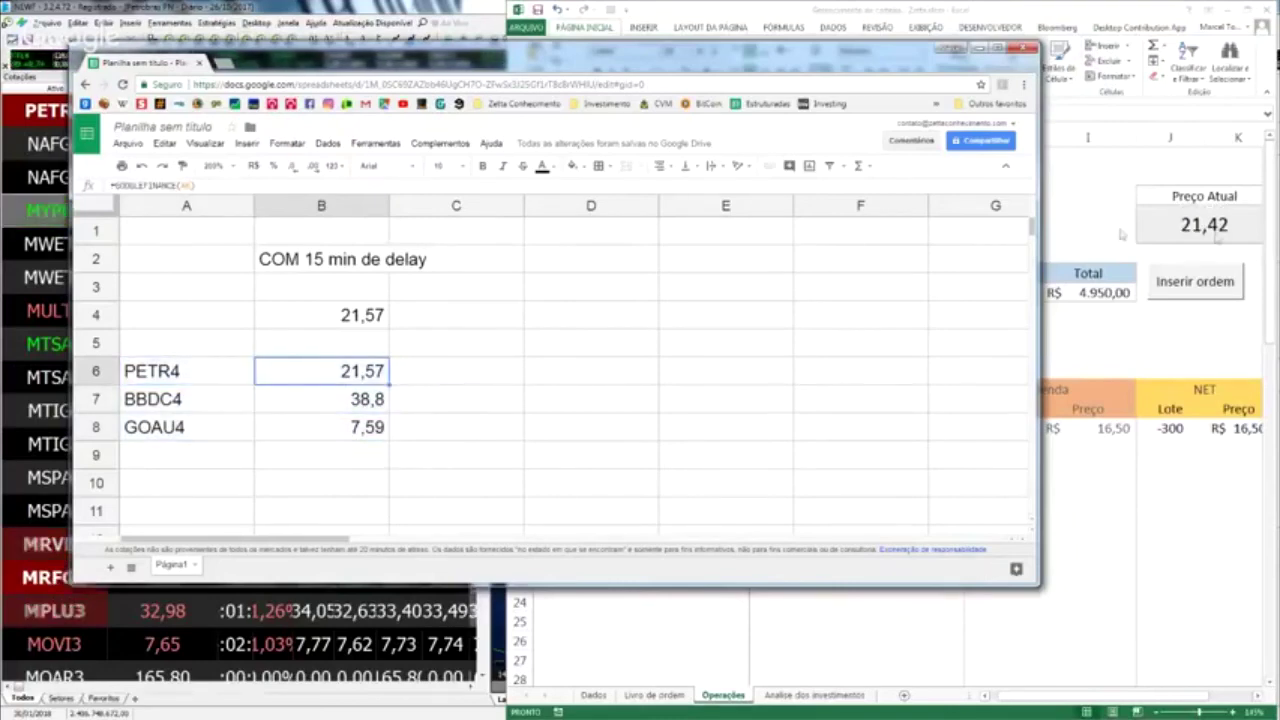
left_click(1210, 226)
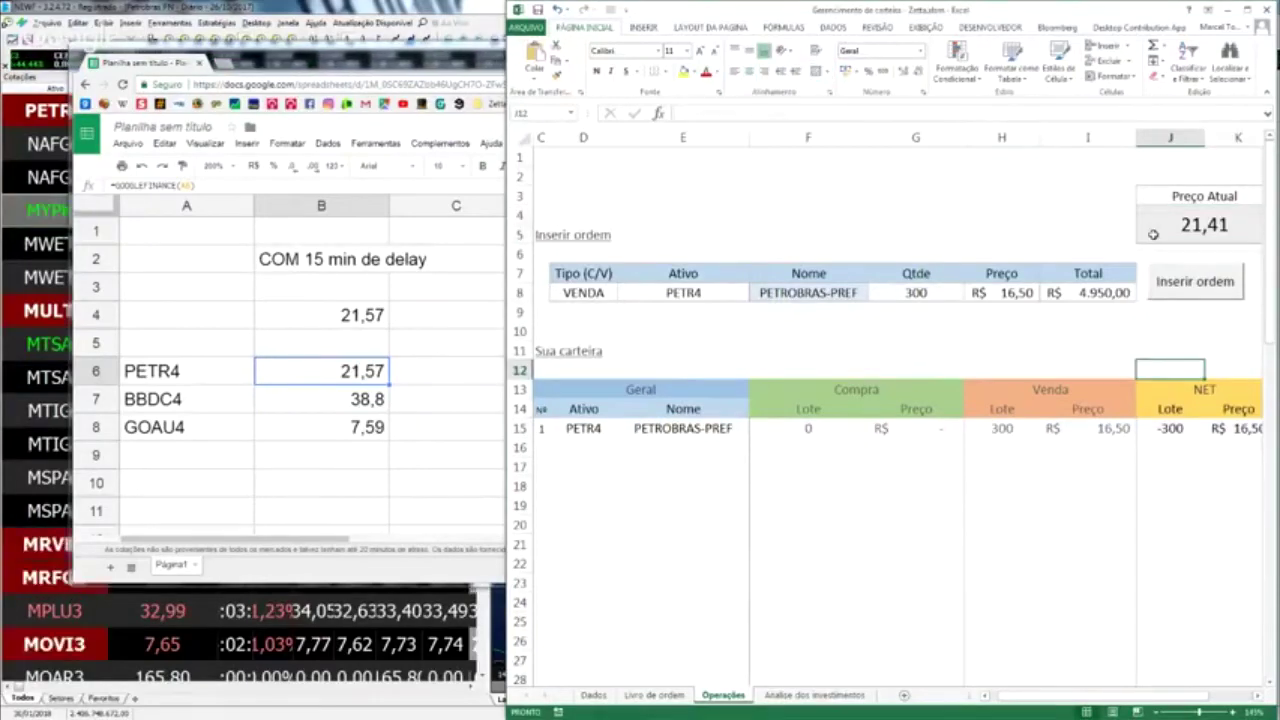
Inspect the J4 Preço Atual and L15 Atual formulas, then open the ARQUIVO backstage.
left_click(1154, 235)
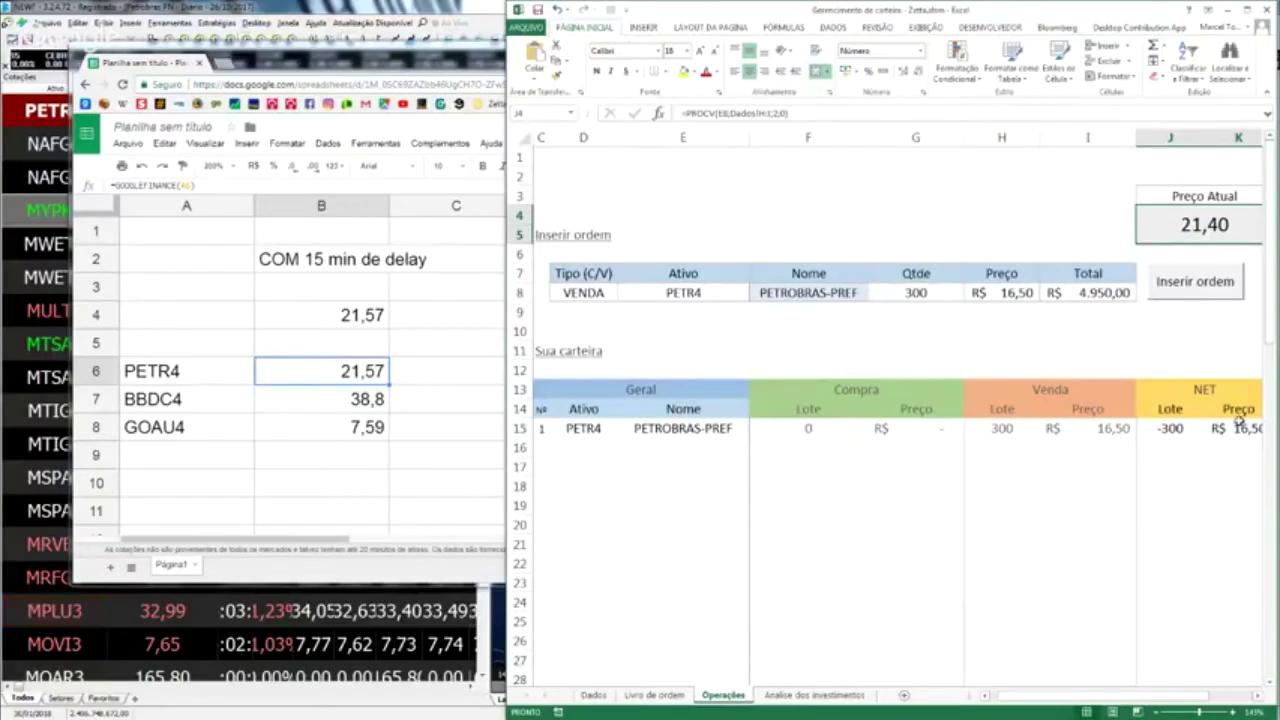
left_click_drag(1168, 464, 1101, 454)
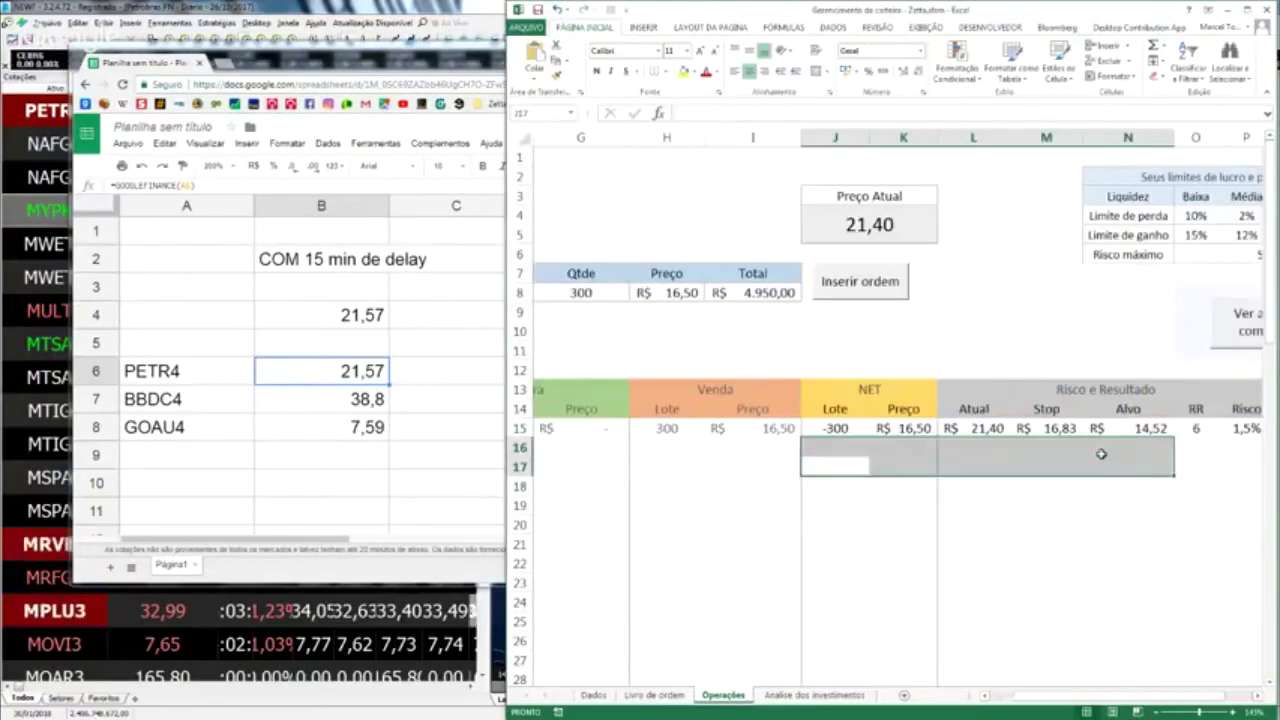
left_click(1064, 465)
left_click(943, 430)
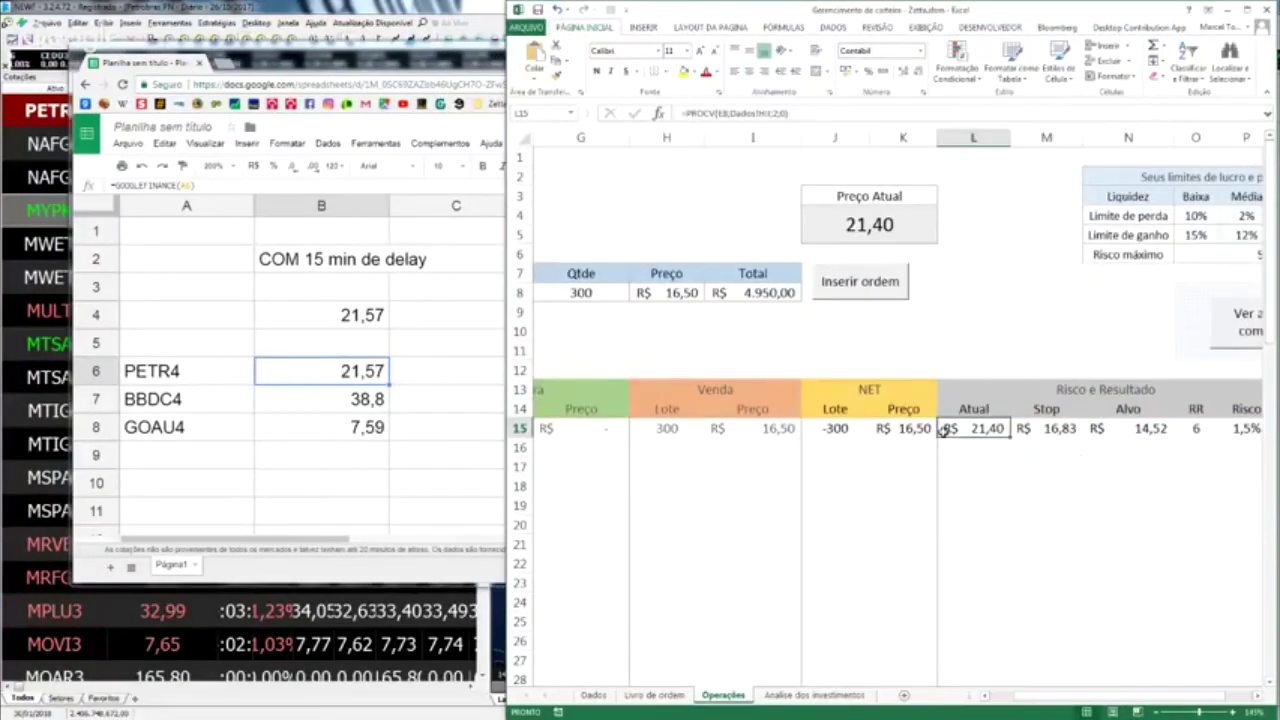
left_click_drag(943, 430, 540, 430)
left_click(700, 389)
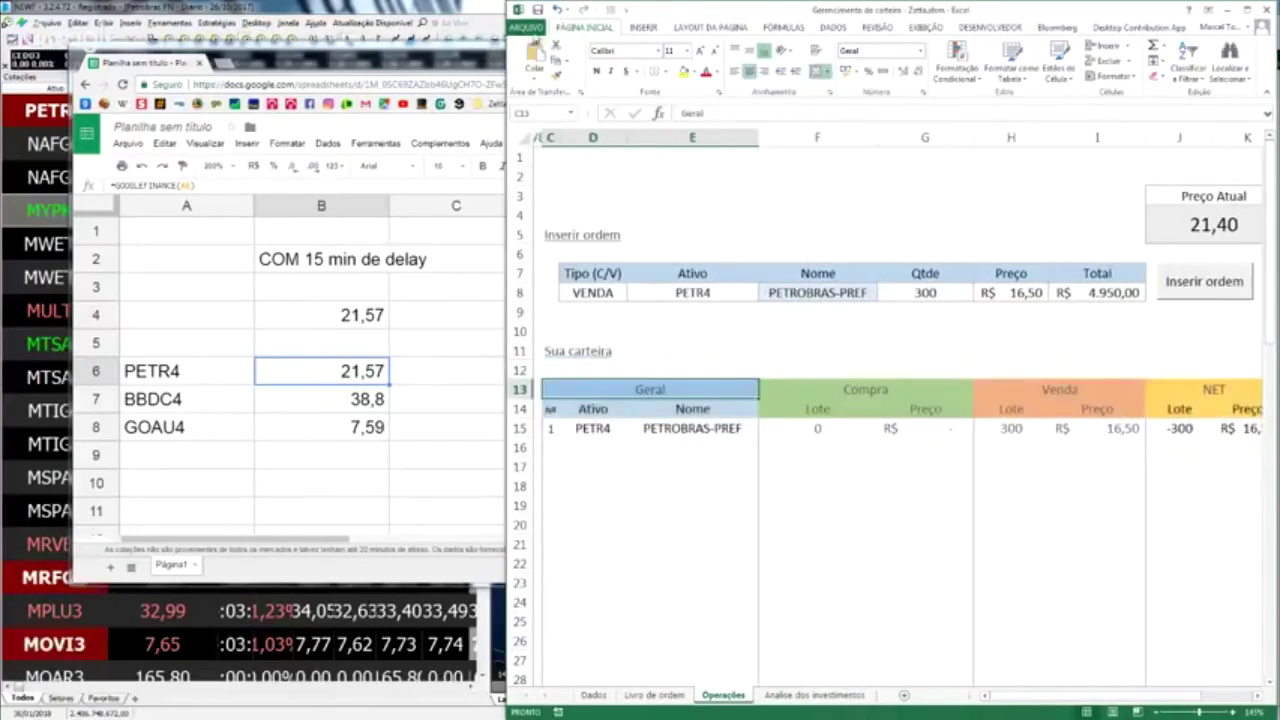
left_click(527, 27)
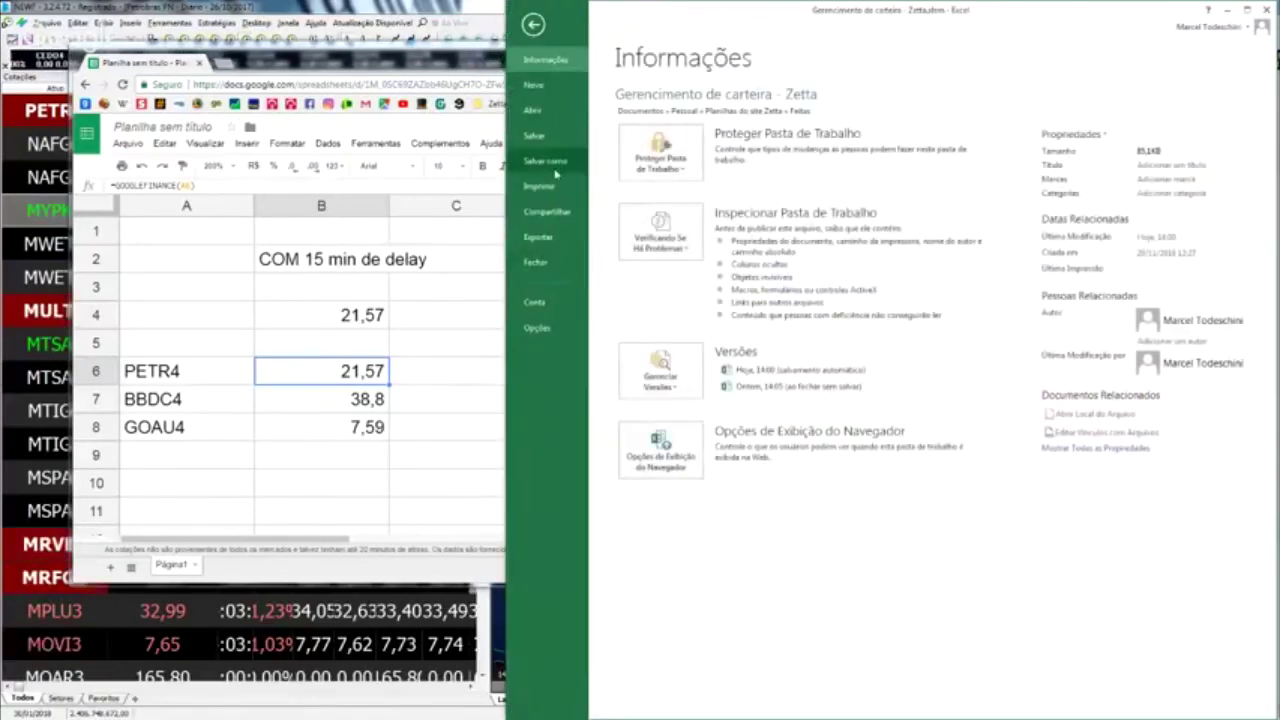
Save the portfolio workbook as a copy via Salvar como and move Excel beside Google Sheets.
left_click(550, 164)
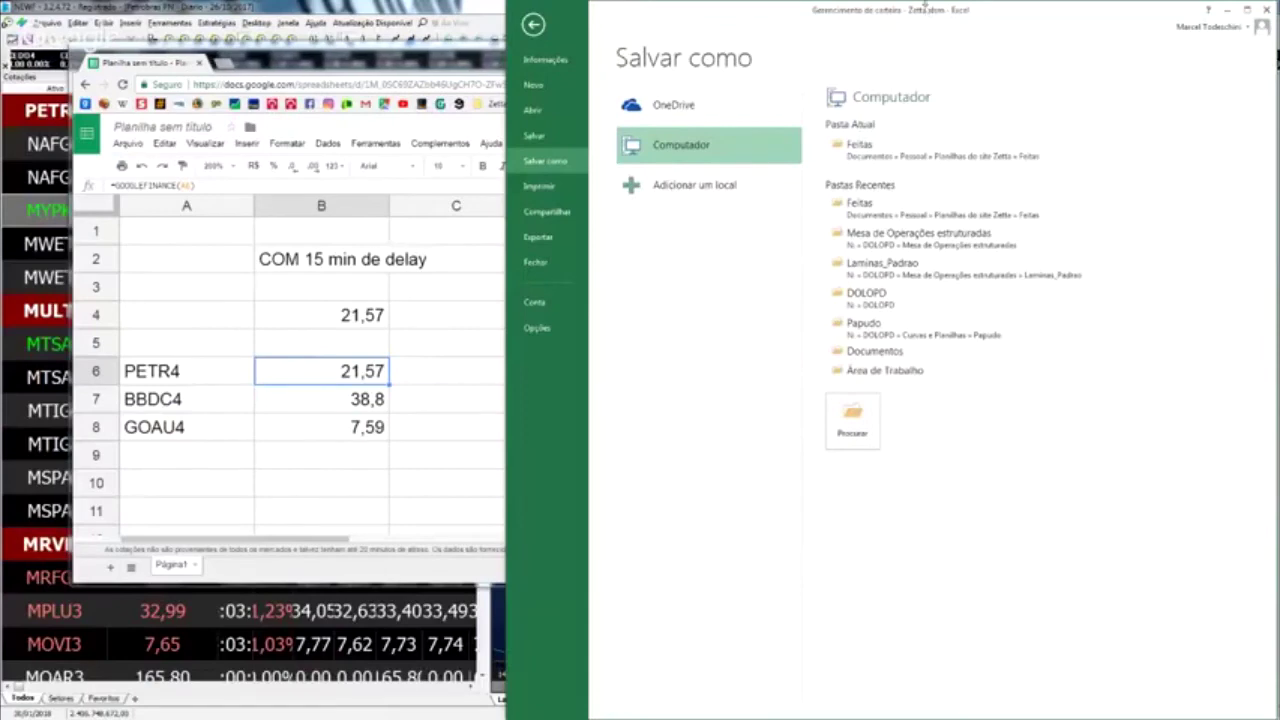
left_click_drag(921, 10, 1279, 10)
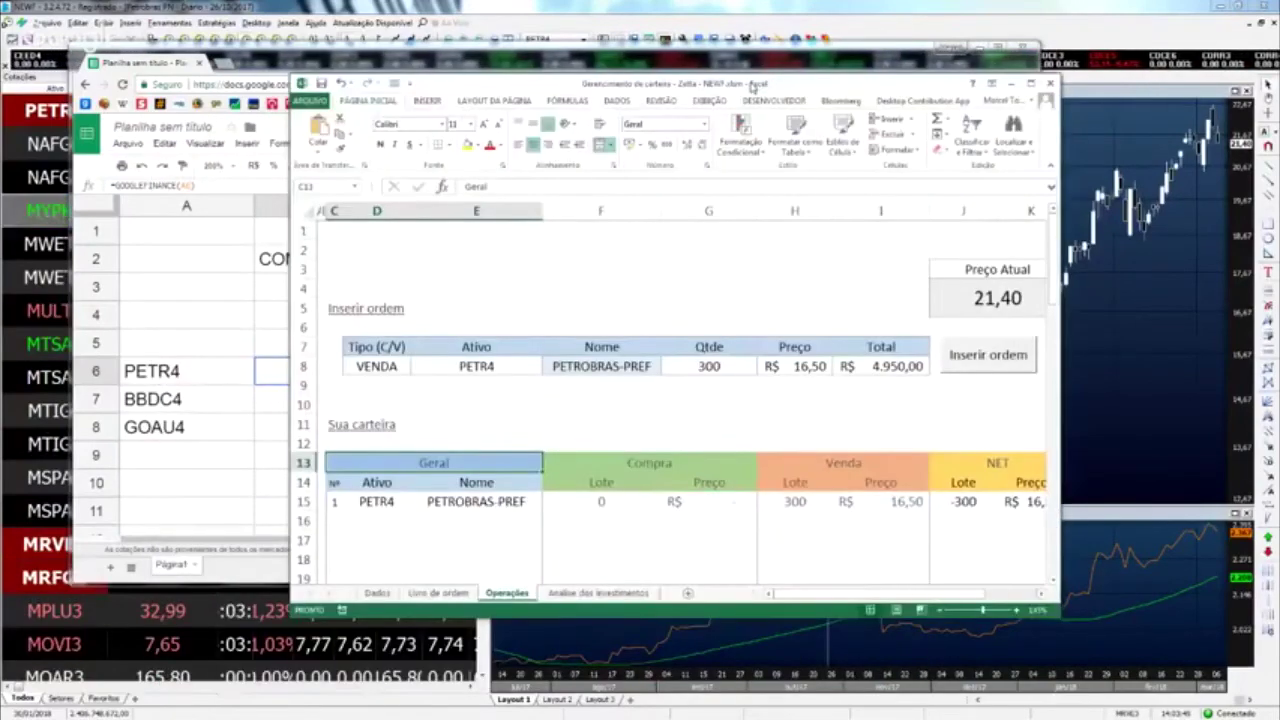
left_click_drag(752, 85, 938, 78)
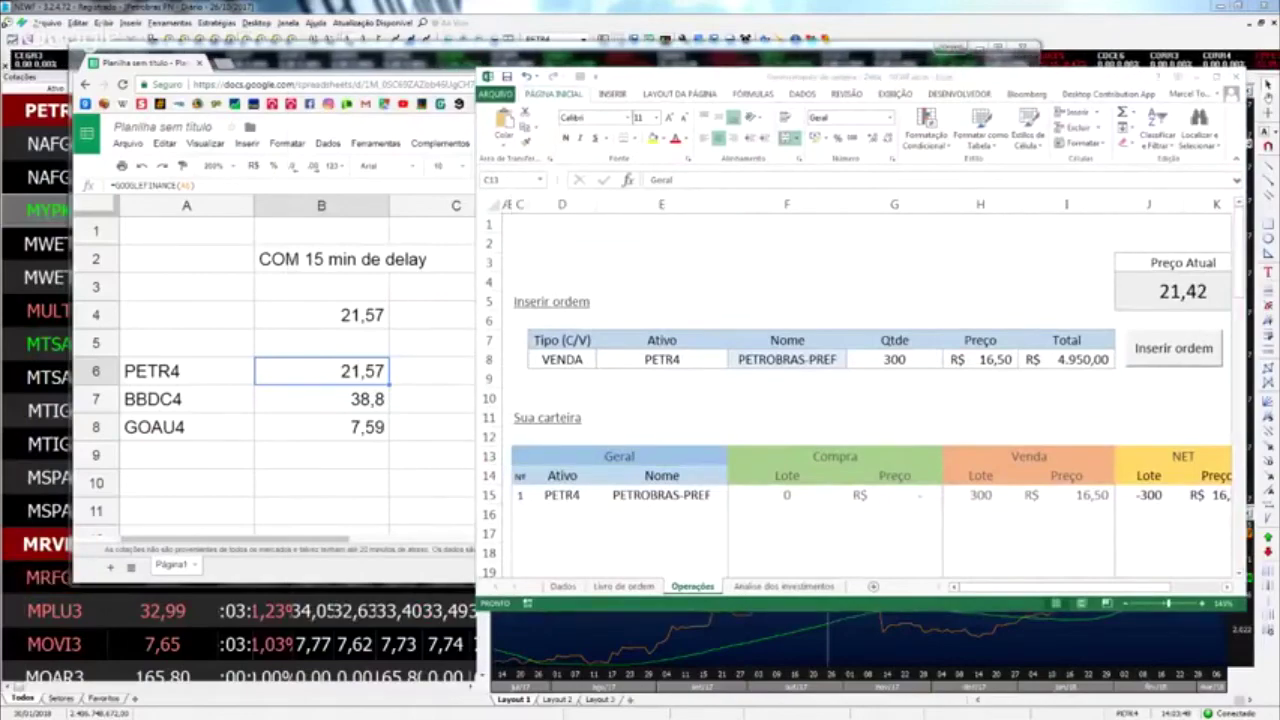
left_click(462, 56)
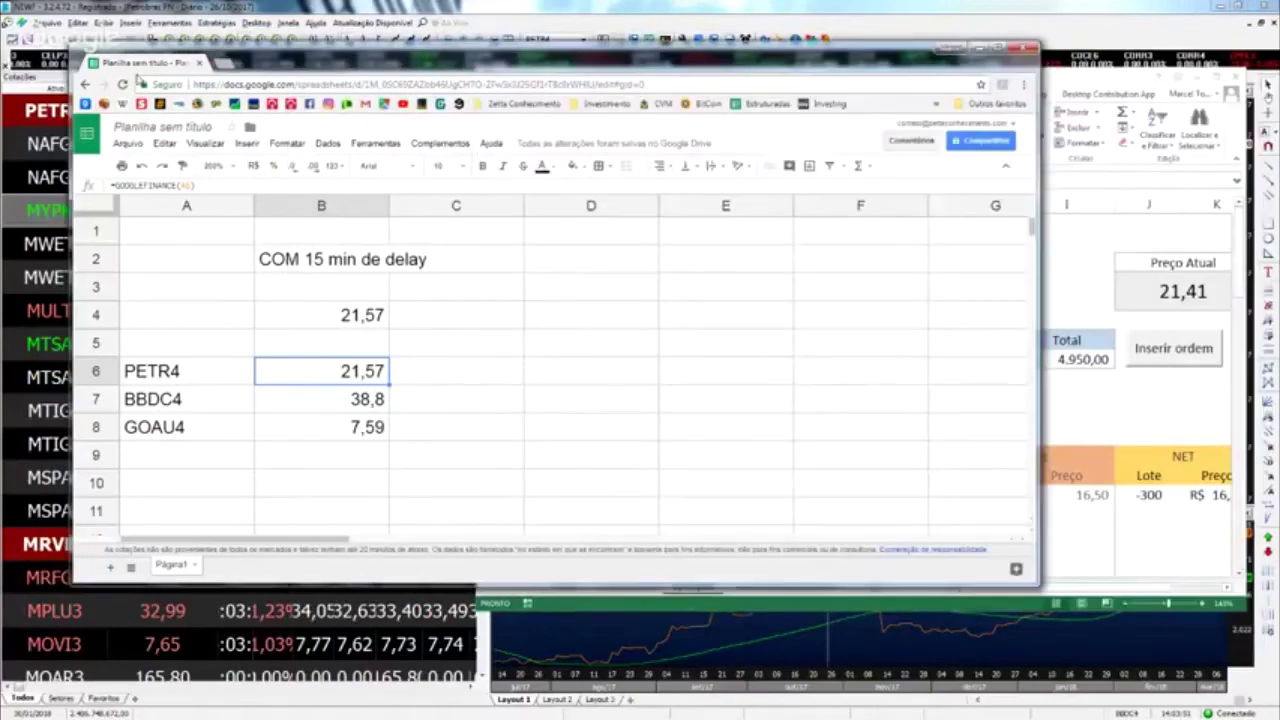
Upload the portfolio .xlsm file into the Derivativos chat, then shrink Telegram's window.
double_click(462, 56)
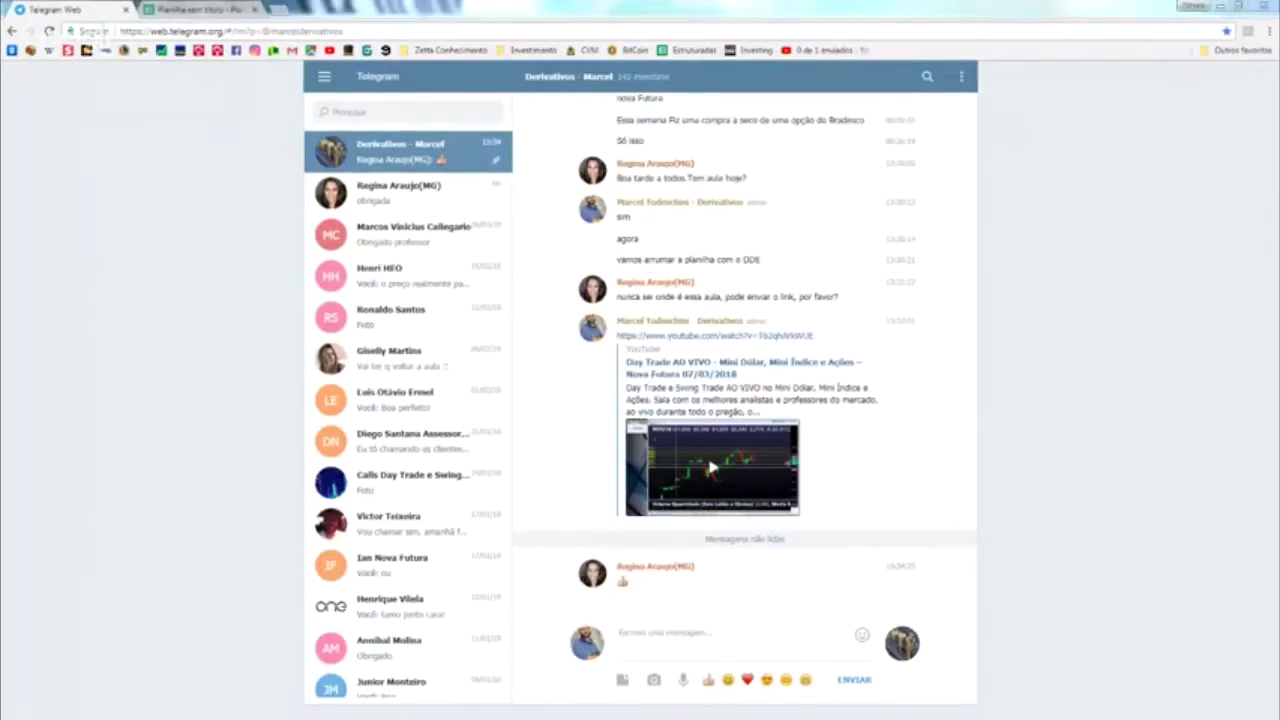
left_click_drag(1157, 532, 745, 640)
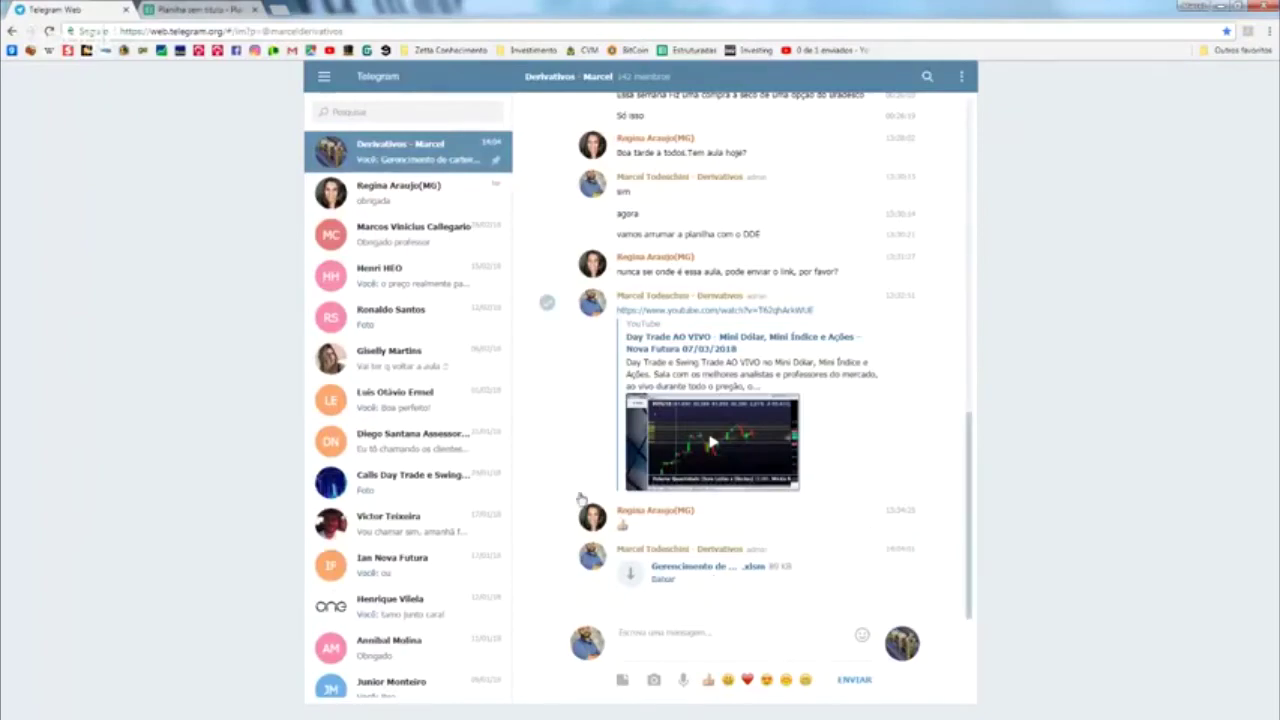
left_click(386, 172)
left_click(1138, 425)
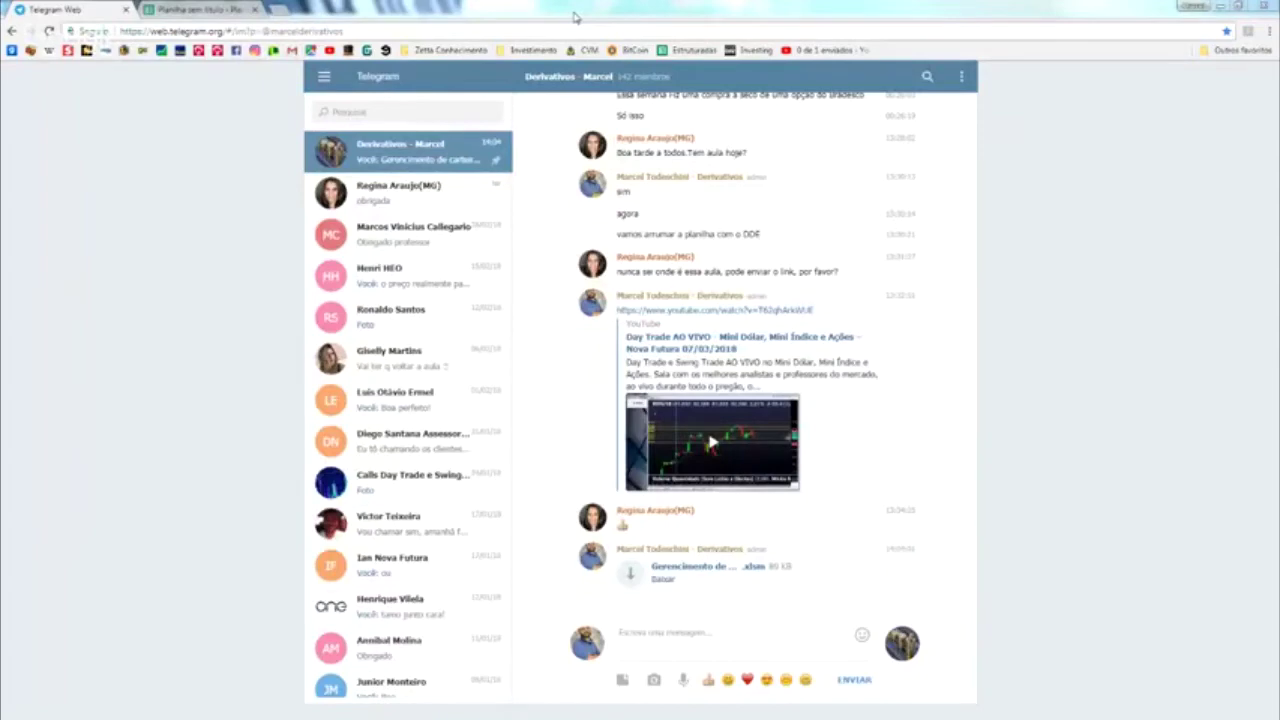
double_click(575, 17)
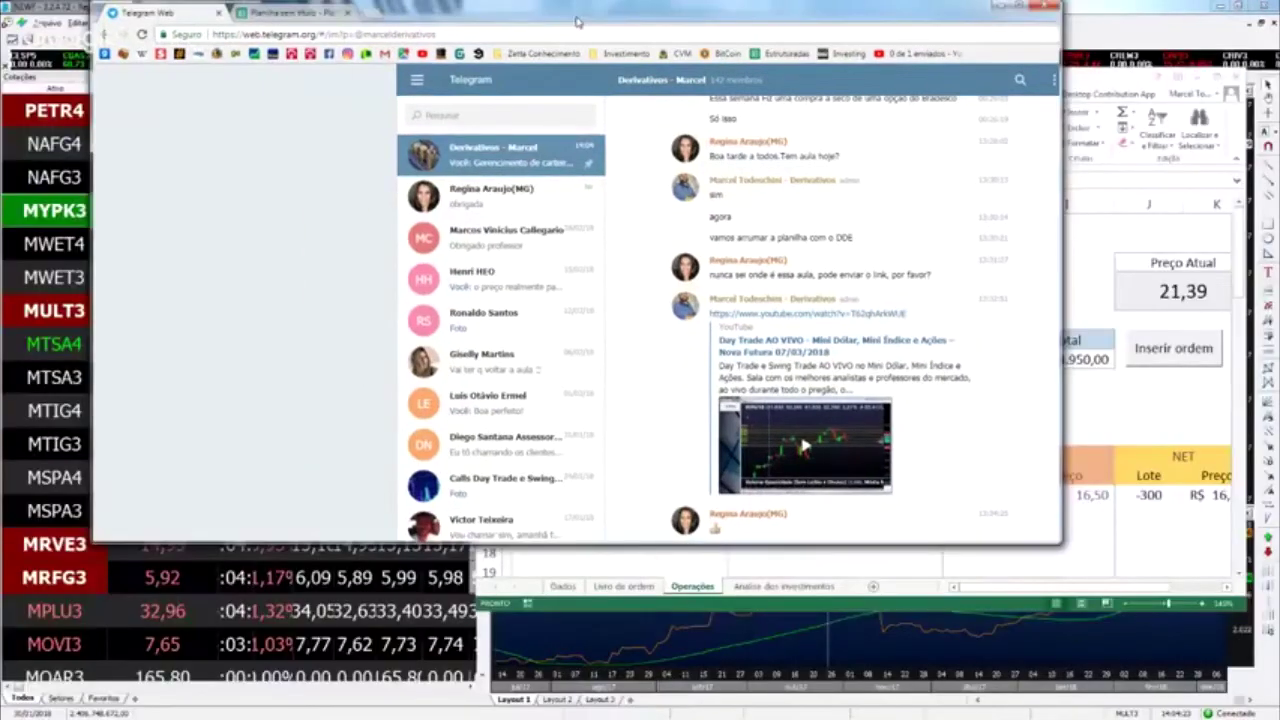
left_click_drag(576, 20, 1093, 318)
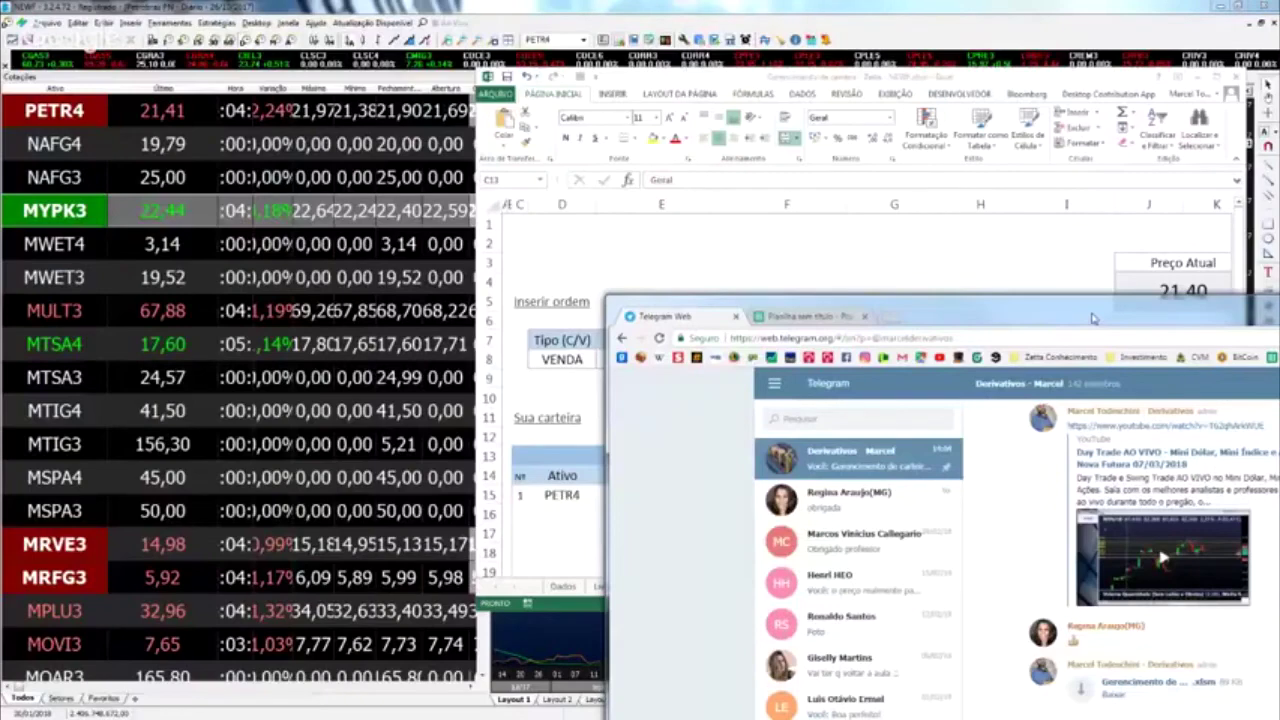
left_click_drag(1093, 318, 1279, 310)
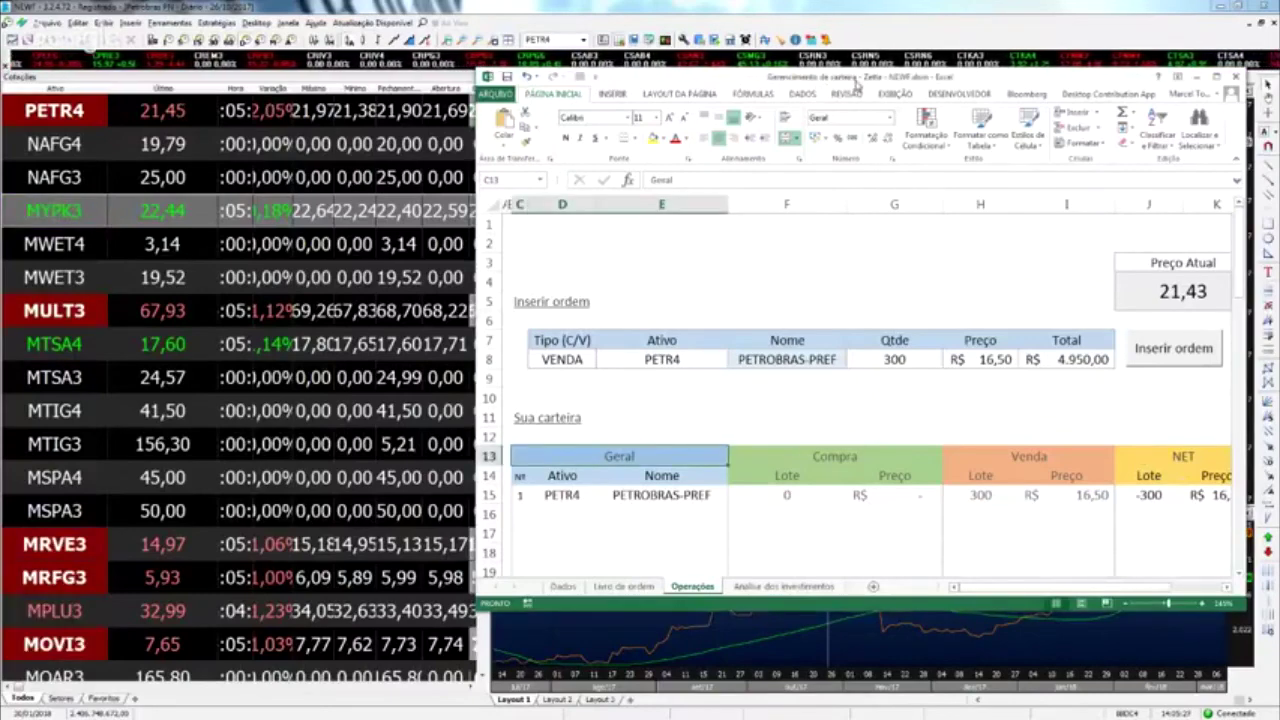
left_click(1215, 76)
Close the copy and strip the SE(E8="";""; wrapper from J4, leaving a bare RTD Bid formula.
left_click(1269, 7)
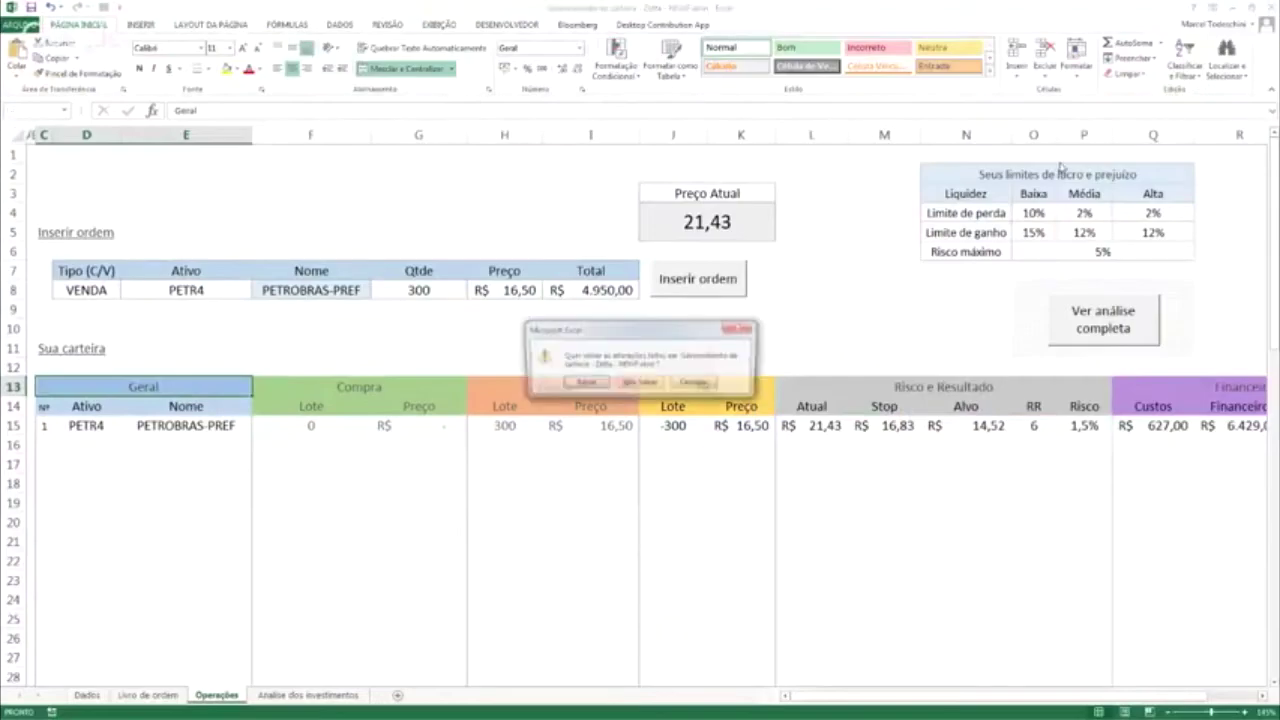
left_click(640, 383)
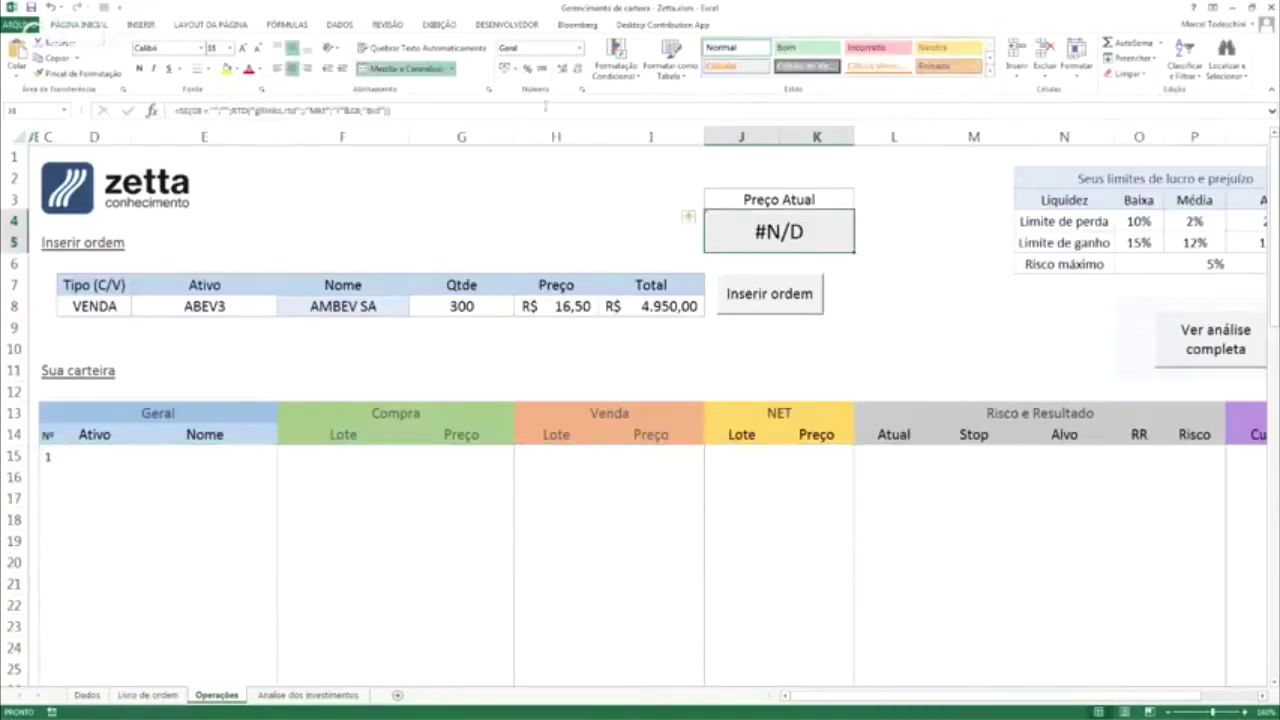
left_click(233, 112)
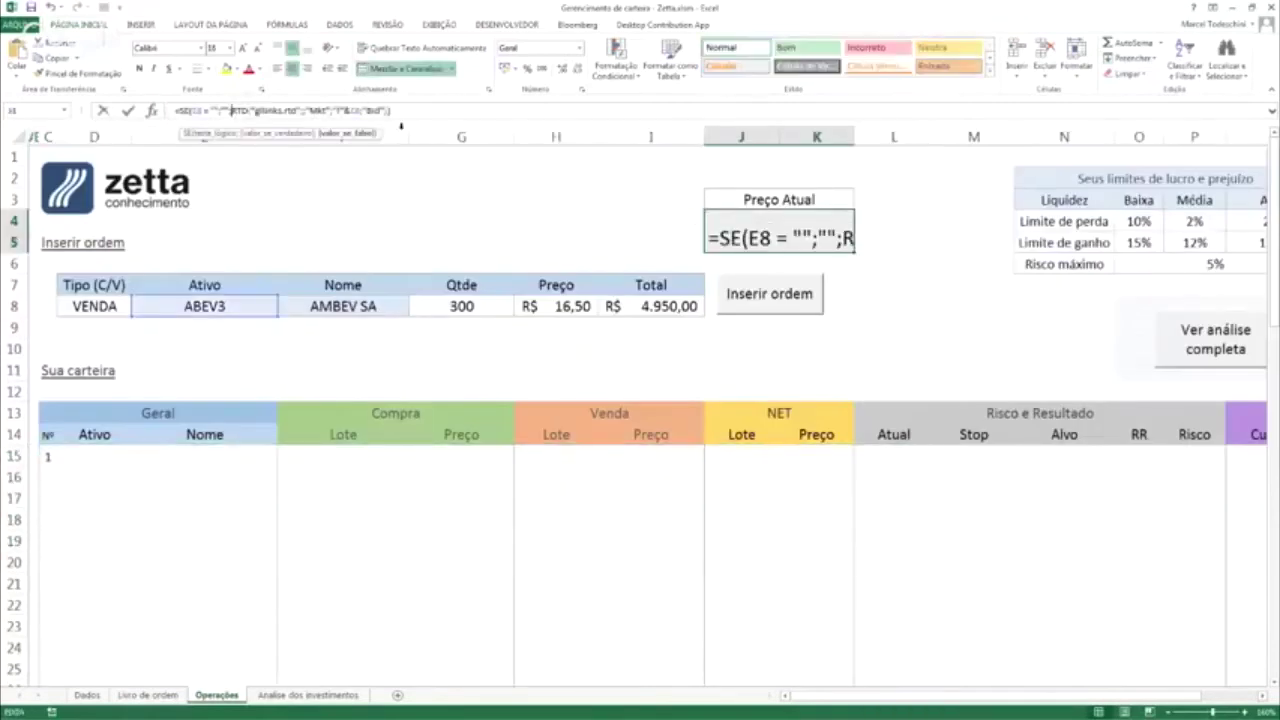
key("BackSpace")
key("BackSpace")
key("BackSpace")
key("BackSpace")
key("BackSpace")
key("BackSpace")
key("BackSpace")
key("BackSpace")
key("BackSpace")
key("Right")
key("Right")
key("Right")
key("Right")
key("Right")
key("Right")
key("Right")
key("Right")
key("Right")
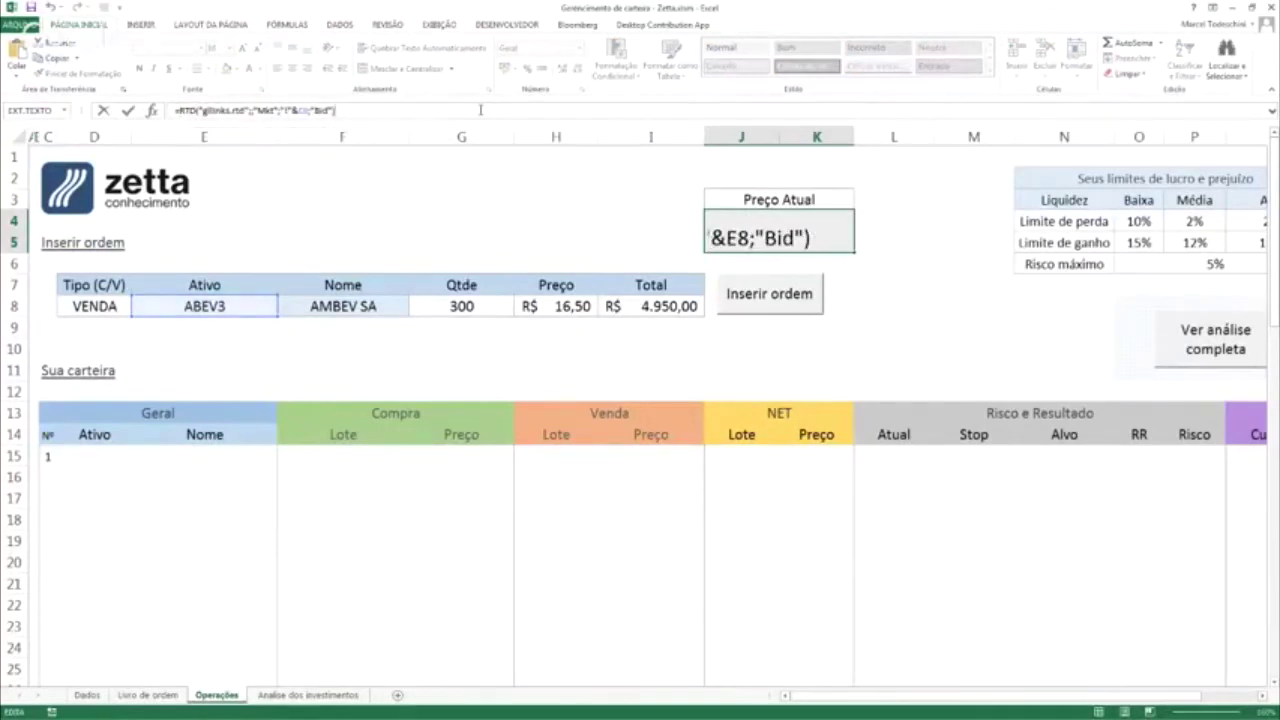
key("Return")
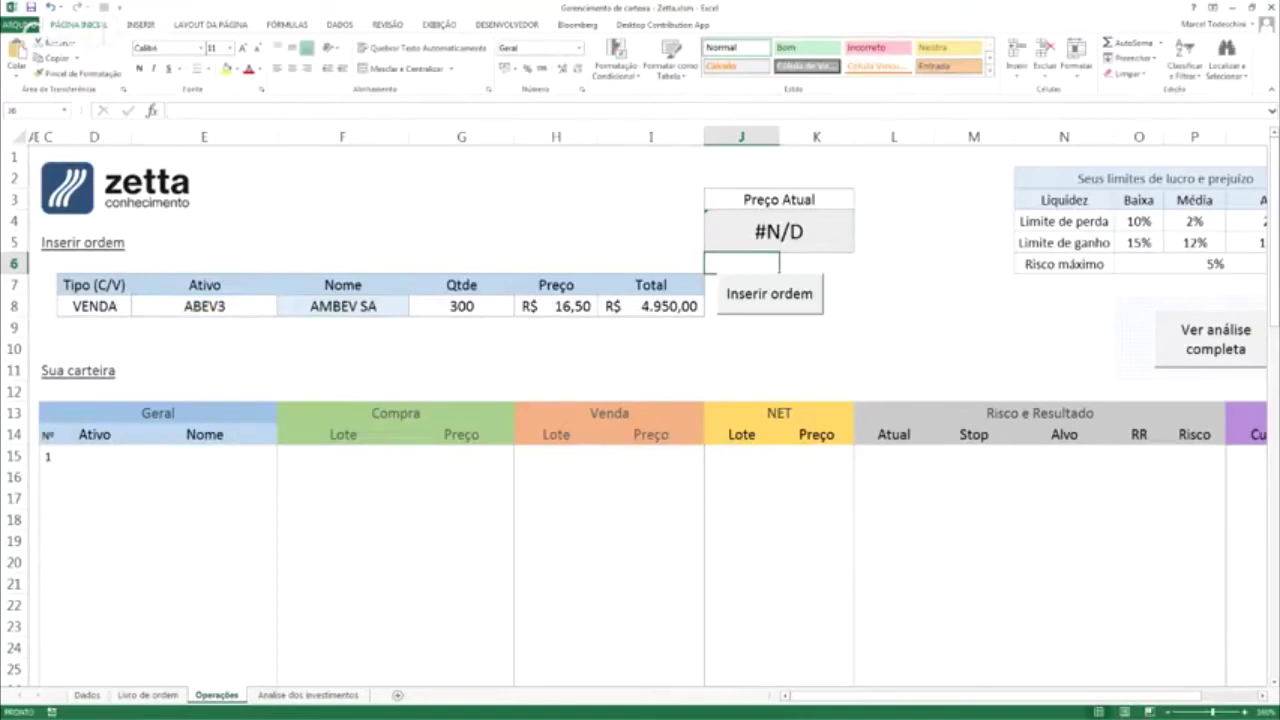
double_click(762, 222)
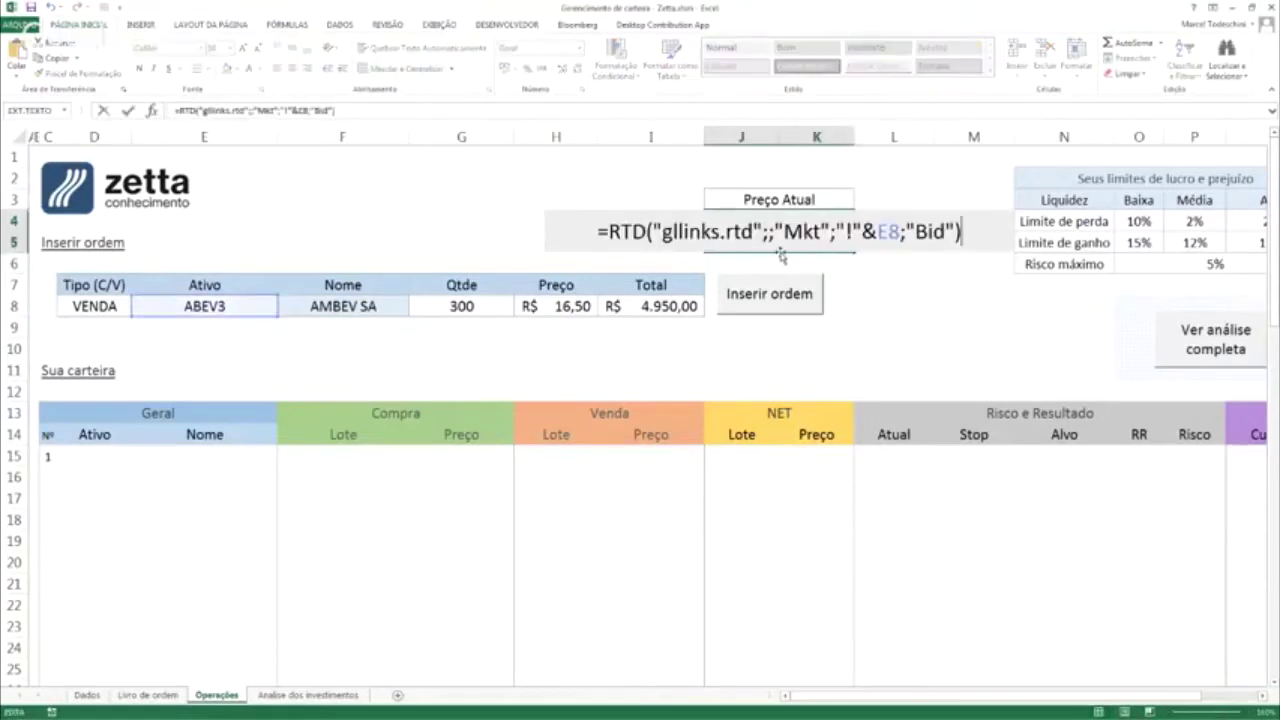
Recheck J4's RTD Bid formula and paste the copied quote table near U10.
key("Escape")
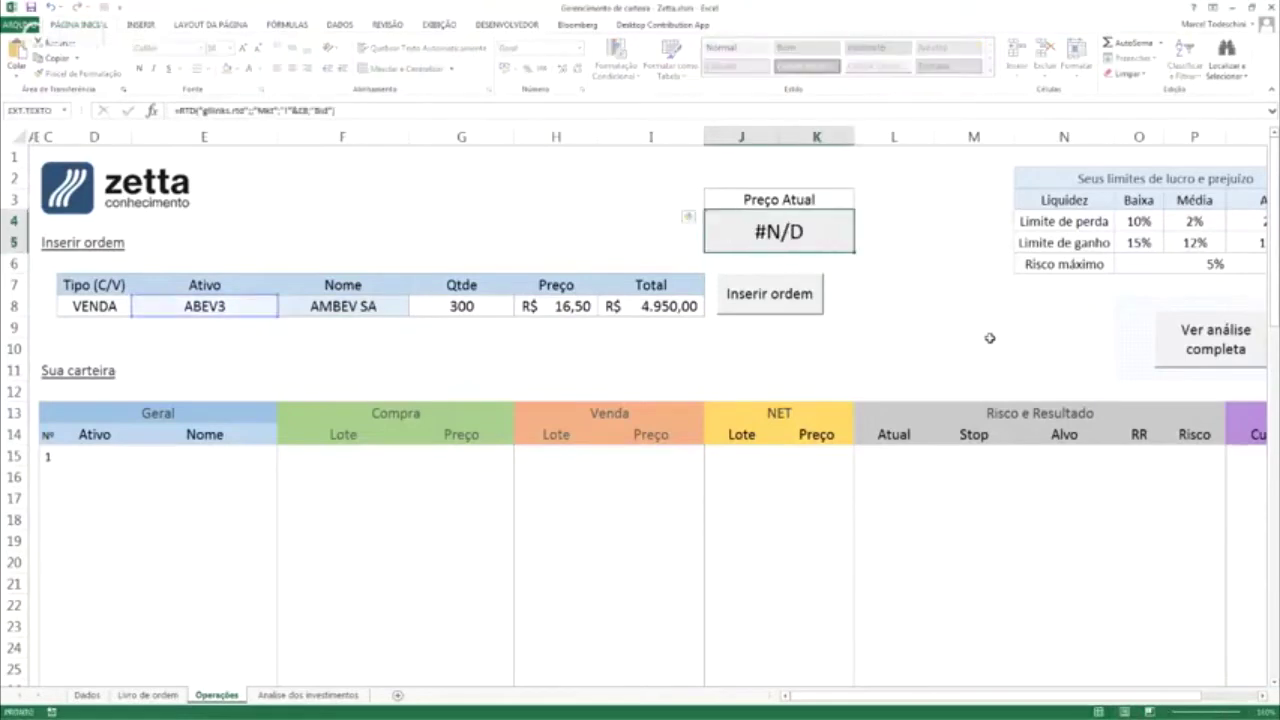
left_click(985, 355)
scroll(975, 322, "up", 3)
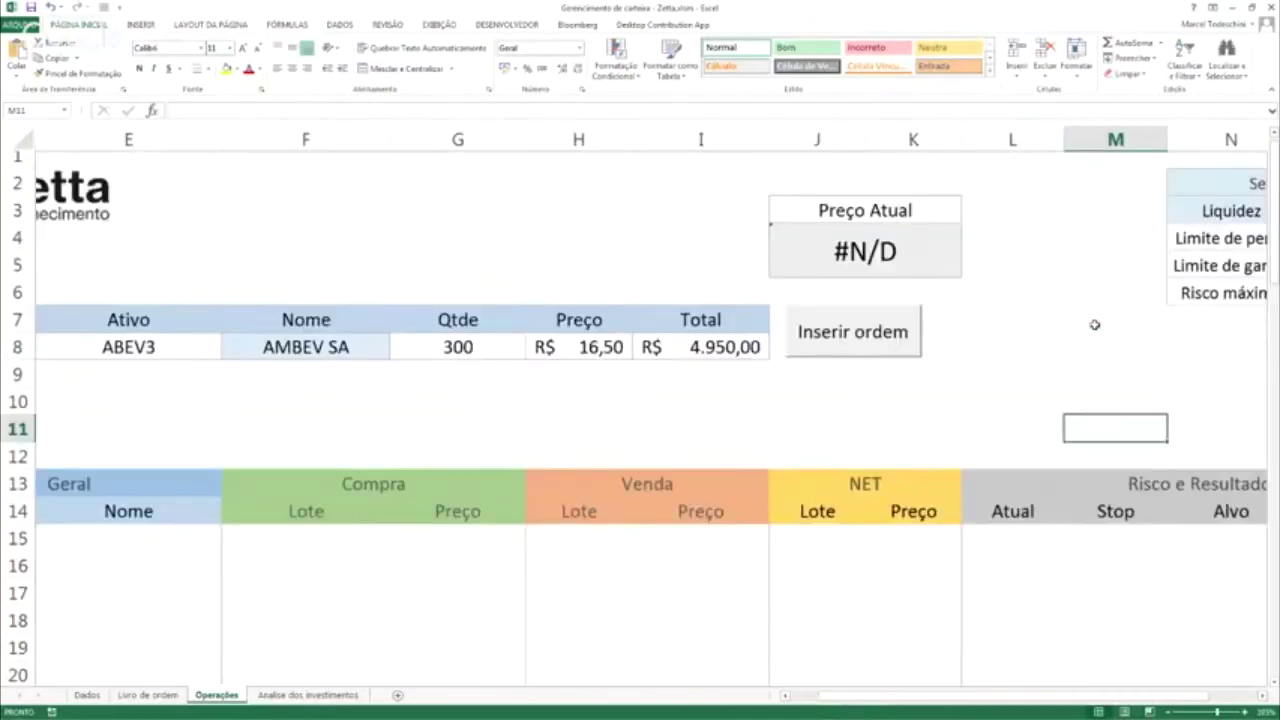
double_click(917, 277)
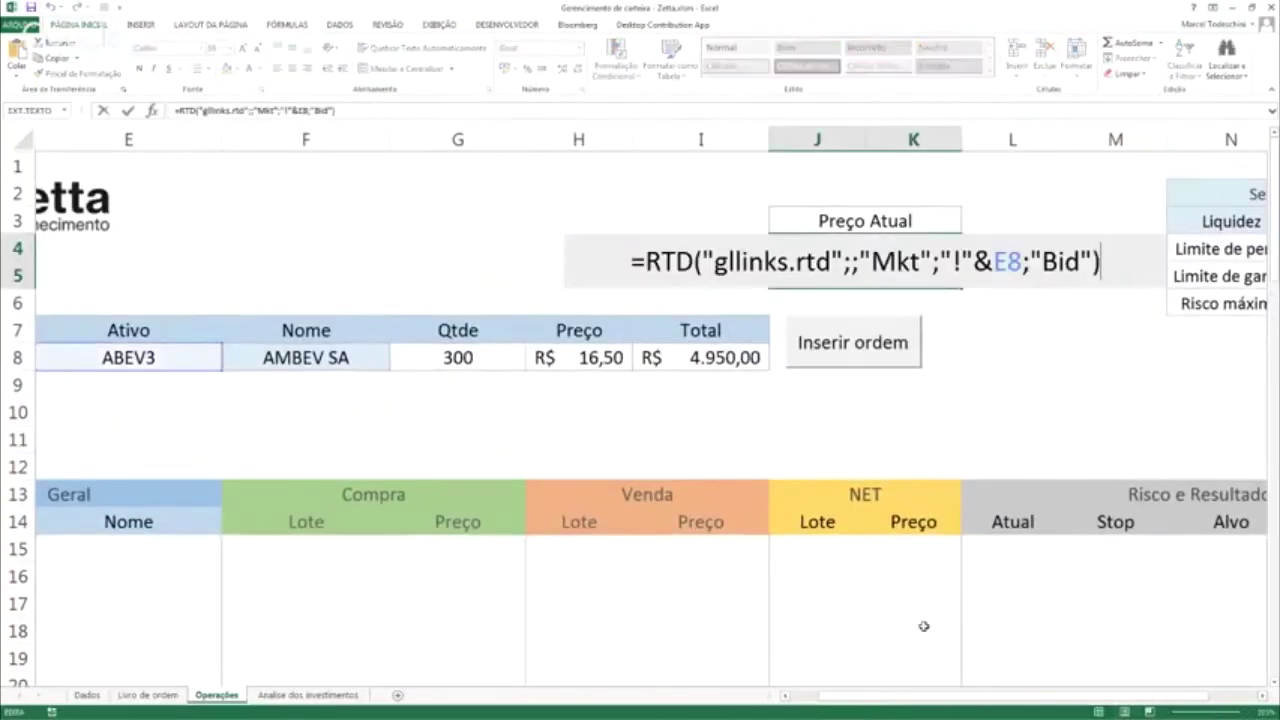
left_click_drag(985, 699, 972, 699)
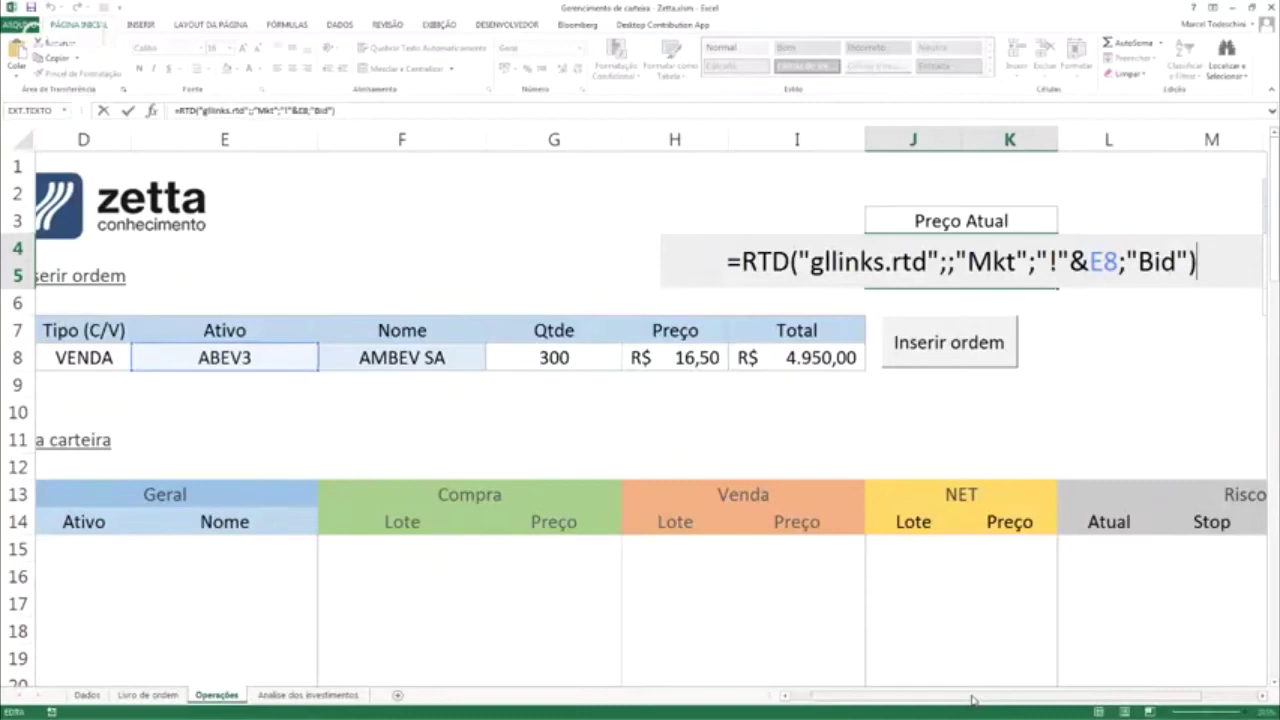
left_click(913, 439)
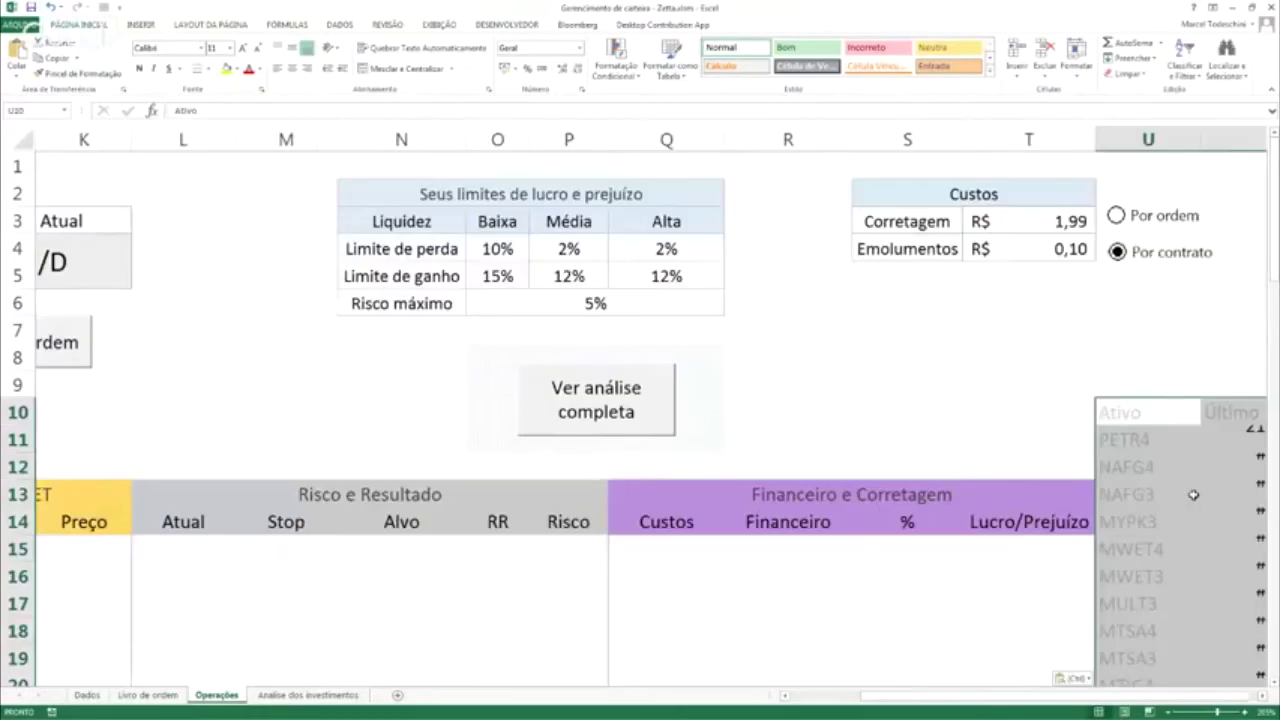
Browse the pasted MYPK3, NAFG3 and PETR4 tickers and their Último quotes.
left_click(1193, 494)
left_click(1127, 519)
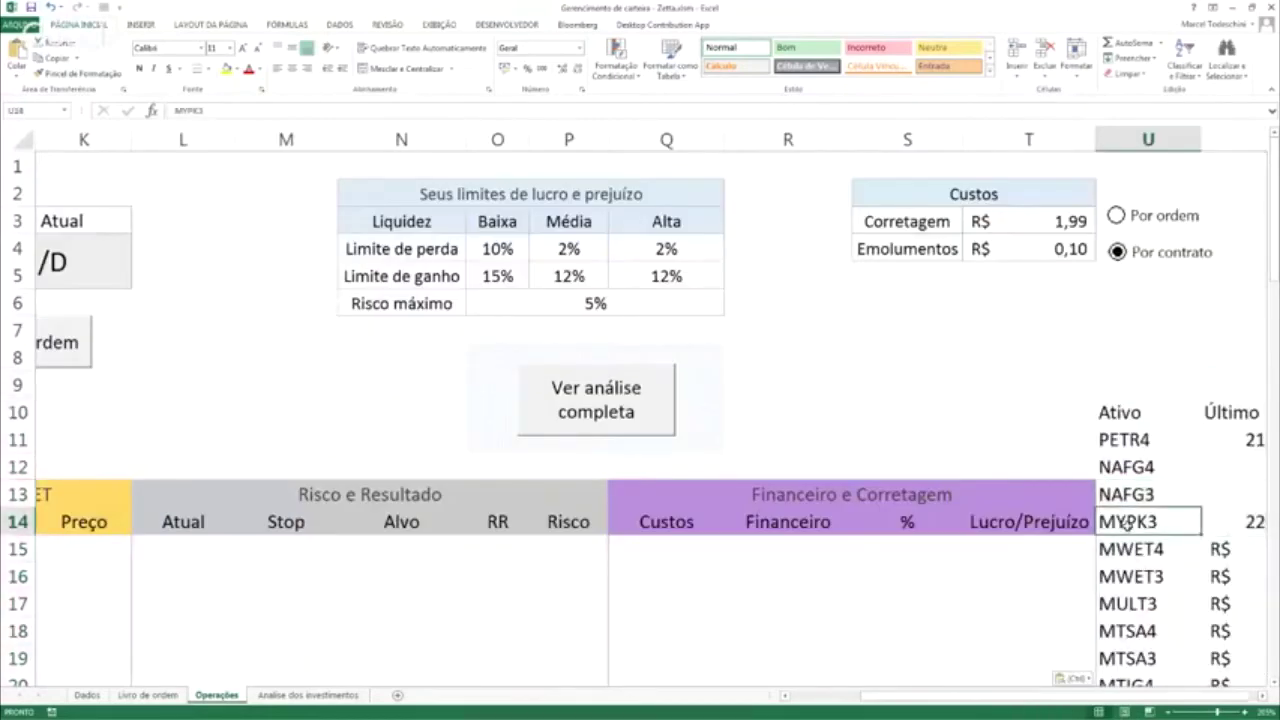
key("Right")
key("Up")
key("Up")
key("Up")
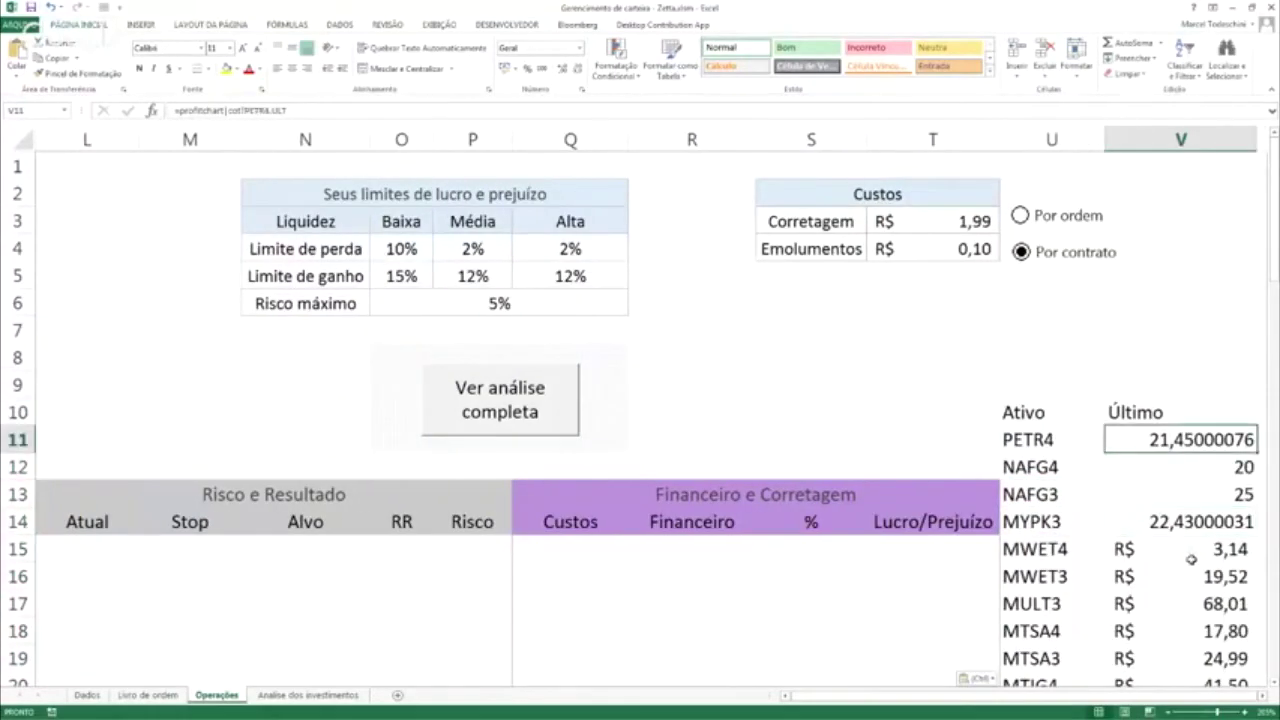
left_click_drag(1191, 559, 1191, 580)
left_click(1217, 485)
key("Left")
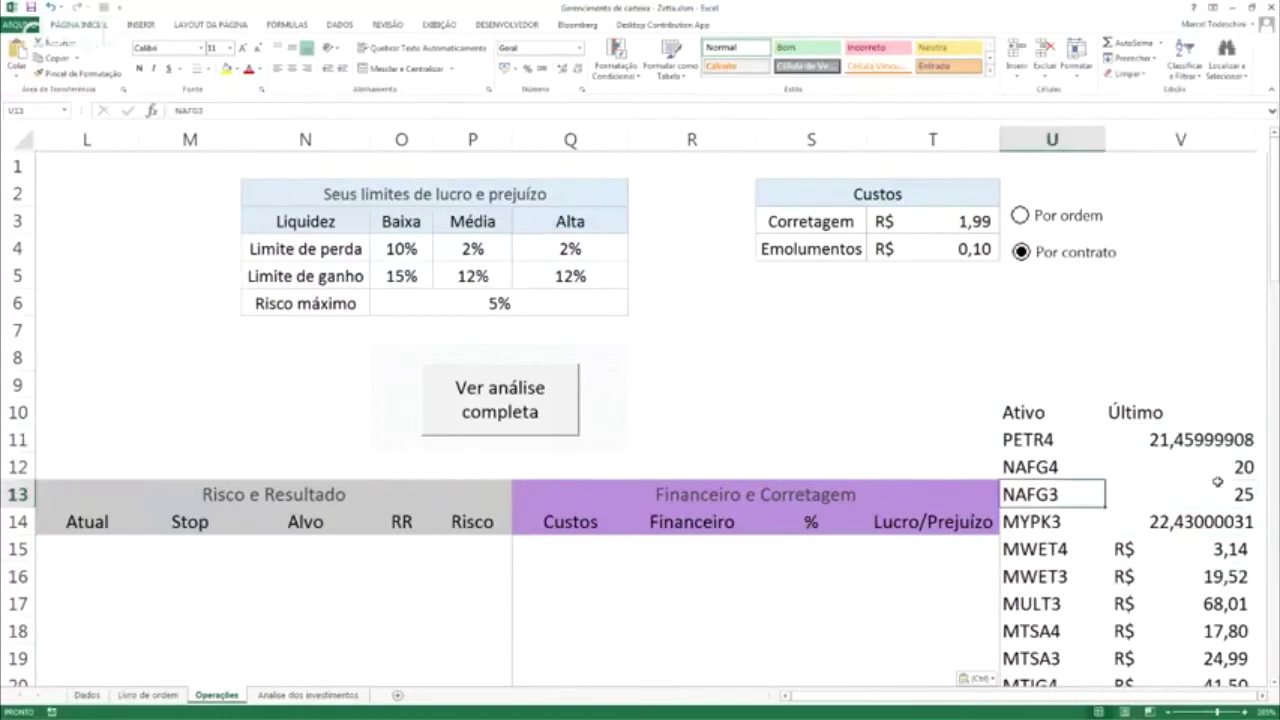
key("Down")
key("Down")
left_click(1212, 441)
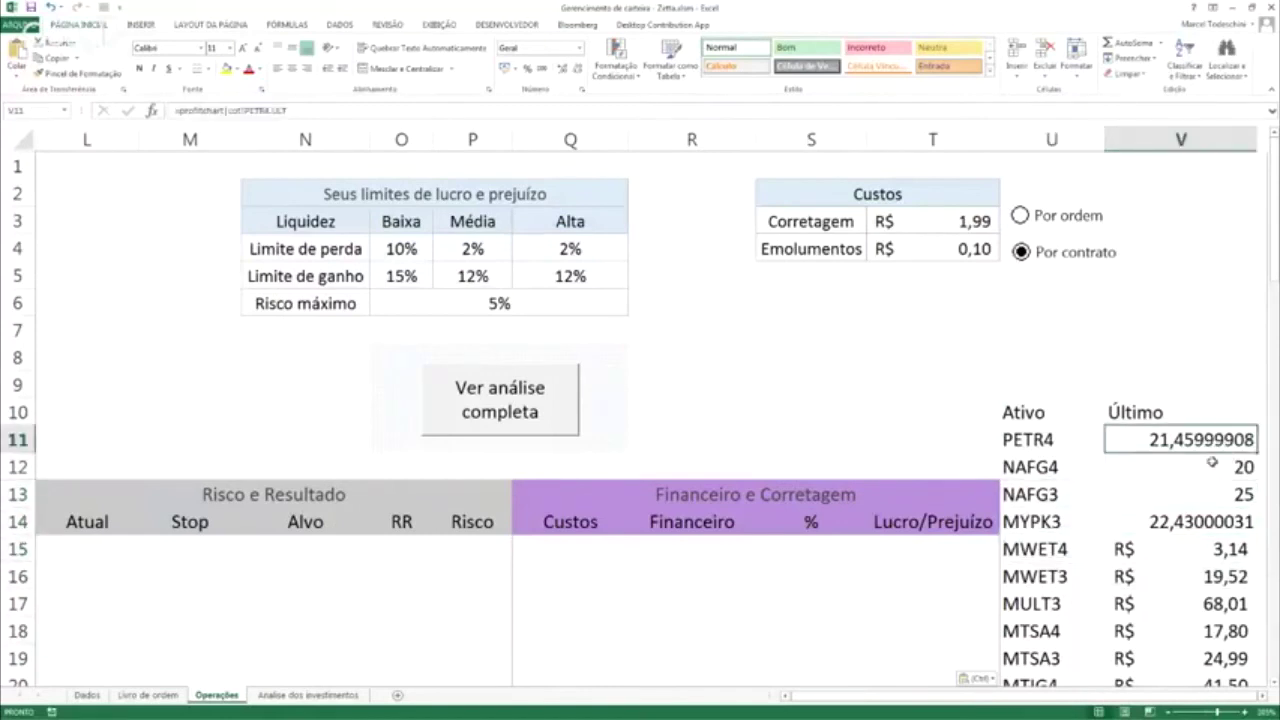
Widen the Último column V through Column Width so prices display fully.
left_click(1209, 136)
right_click(1209, 136)
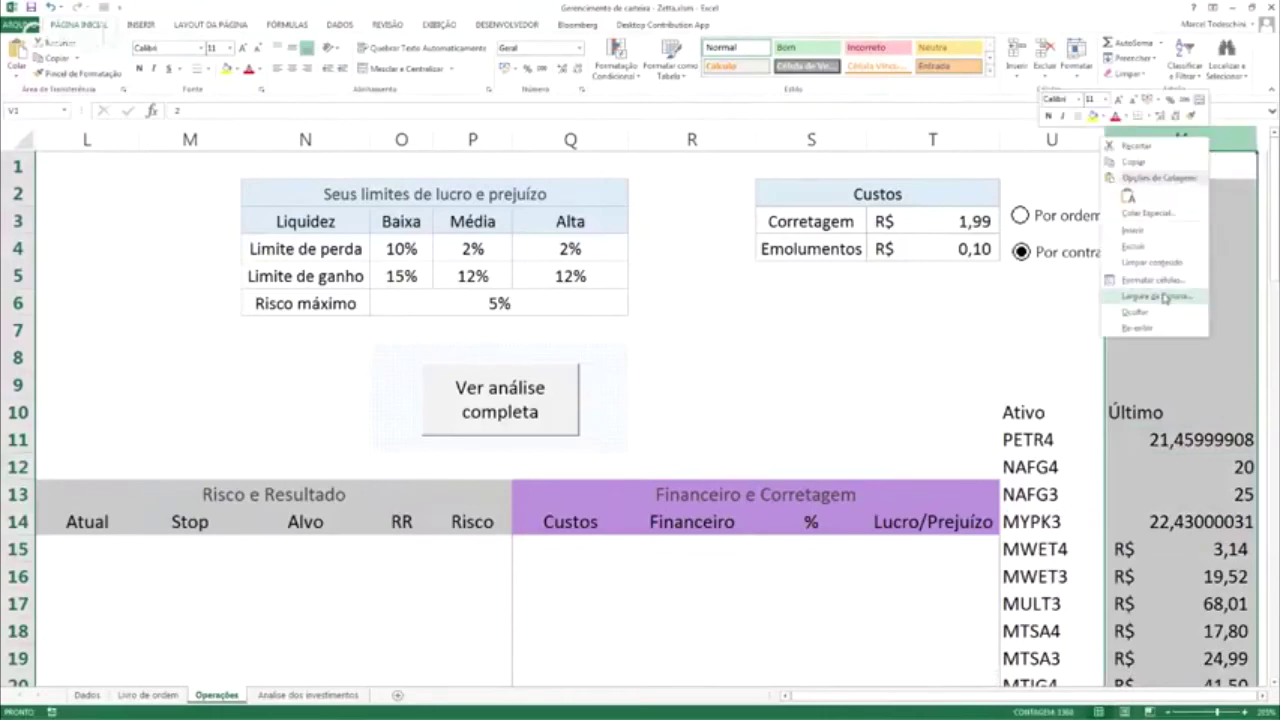
left_click(1150, 330)
left_click(1177, 573)
left_click_drag(1177, 573, 1265, 576)
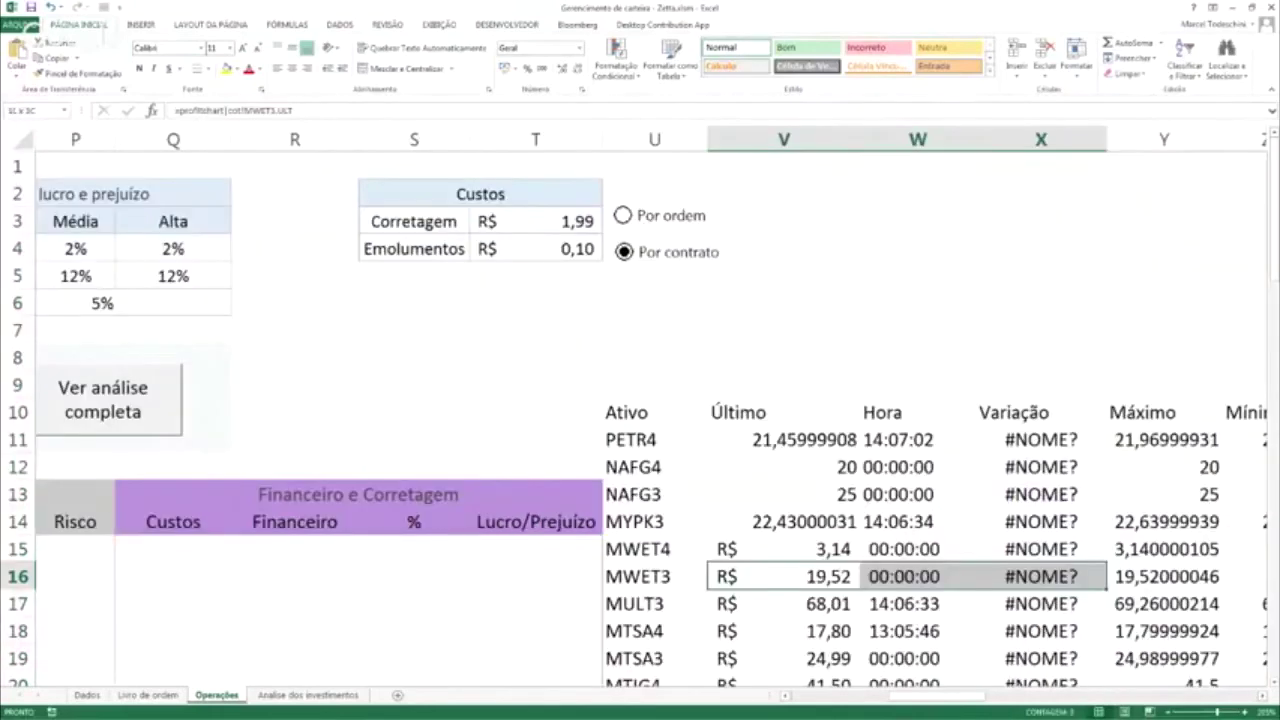
Reveal PETR4's price formula =profitchart|cot!PETR4.ULT in V11.
left_click(567, 493)
key("ctrl+Left")
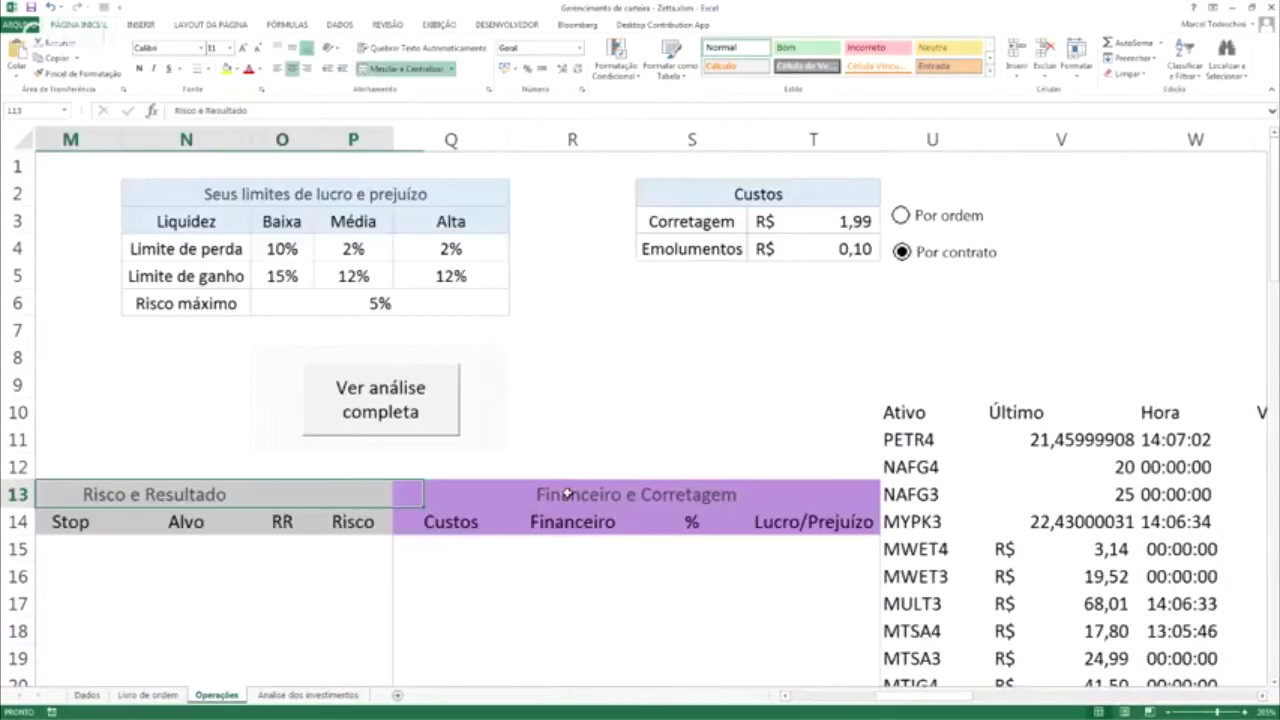
key("Right")
key("Right")
key("Right")
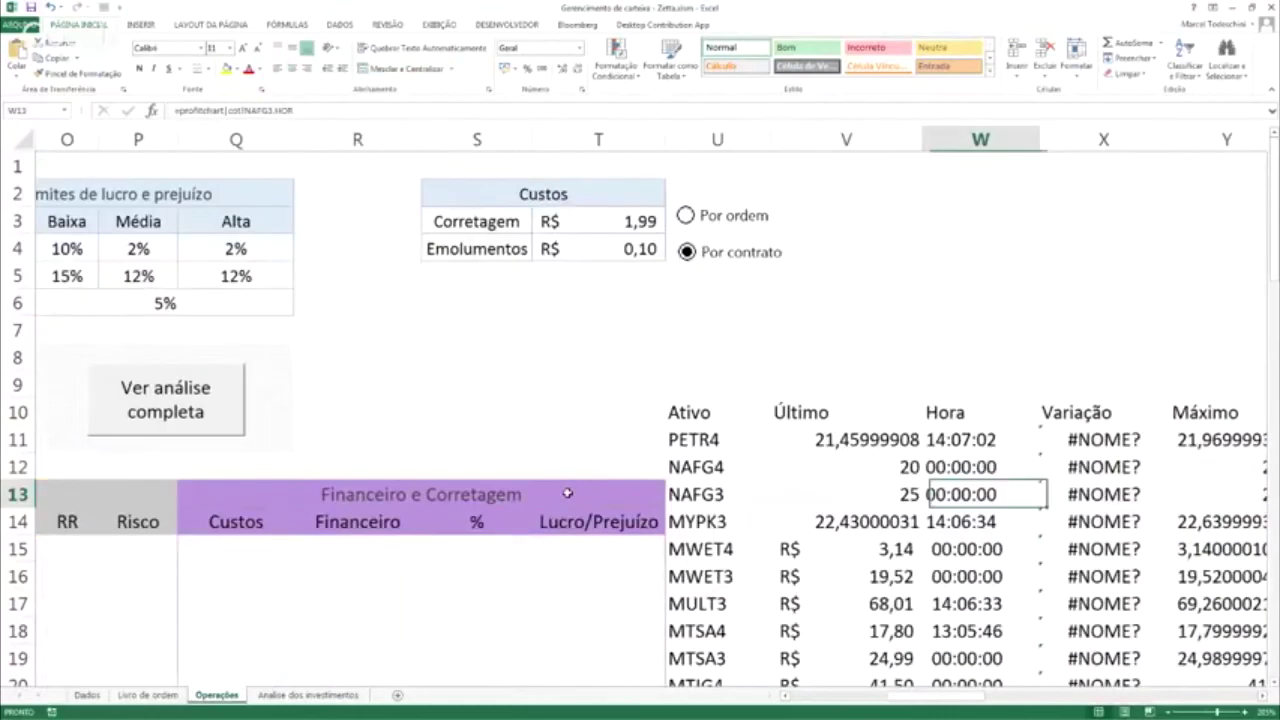
key("Left")
key("Up")
key("Up")
key("F2")
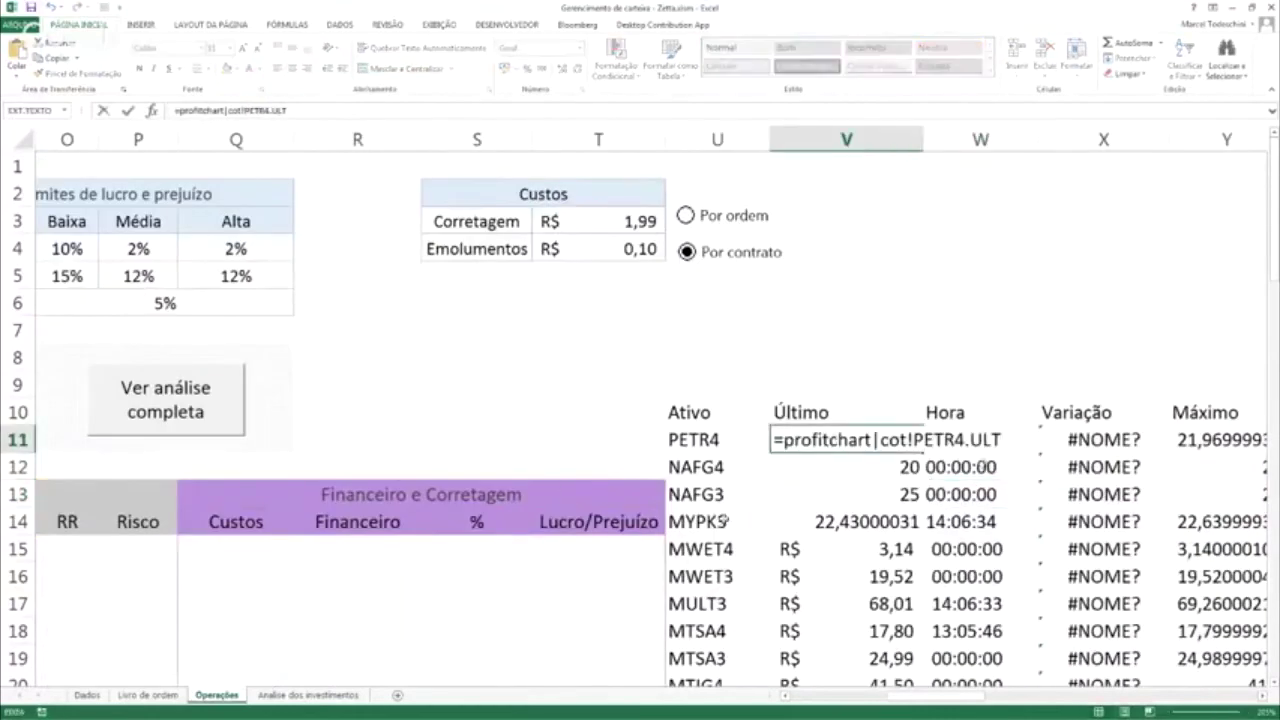
left_click(968, 493)
scroll(968, 493, "up", 2, "ctrl")
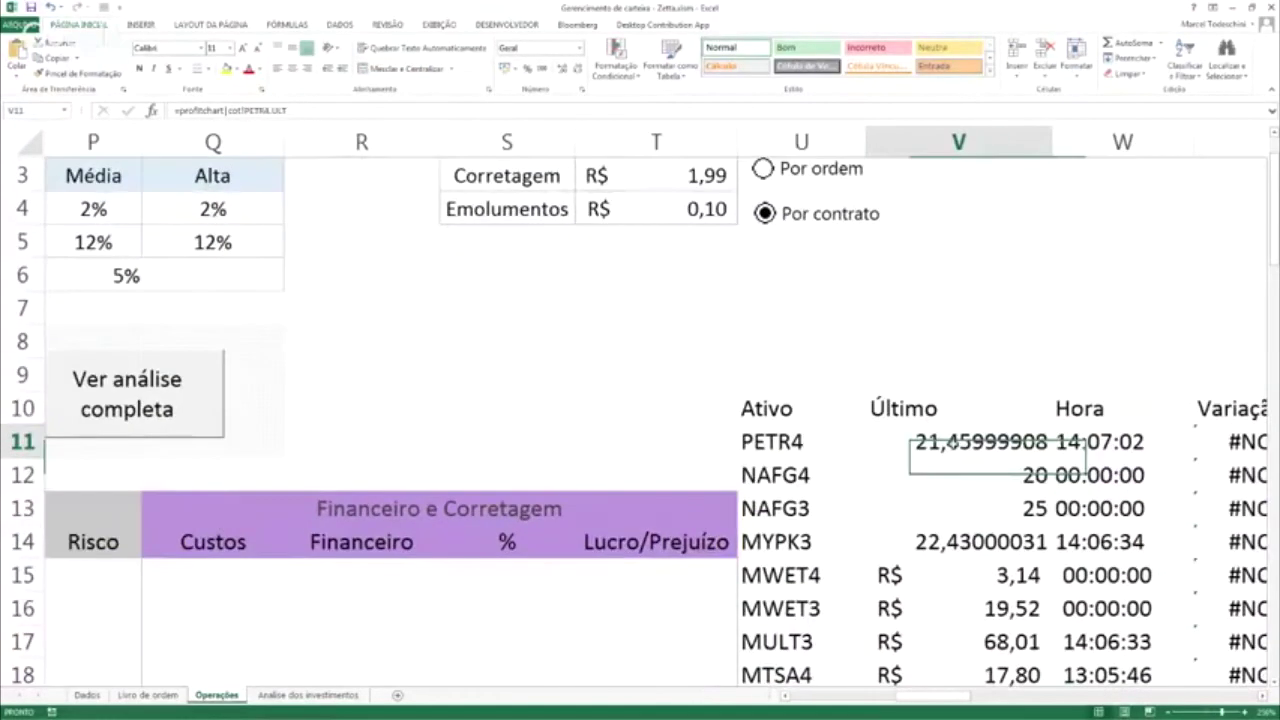
left_click(955, 441)
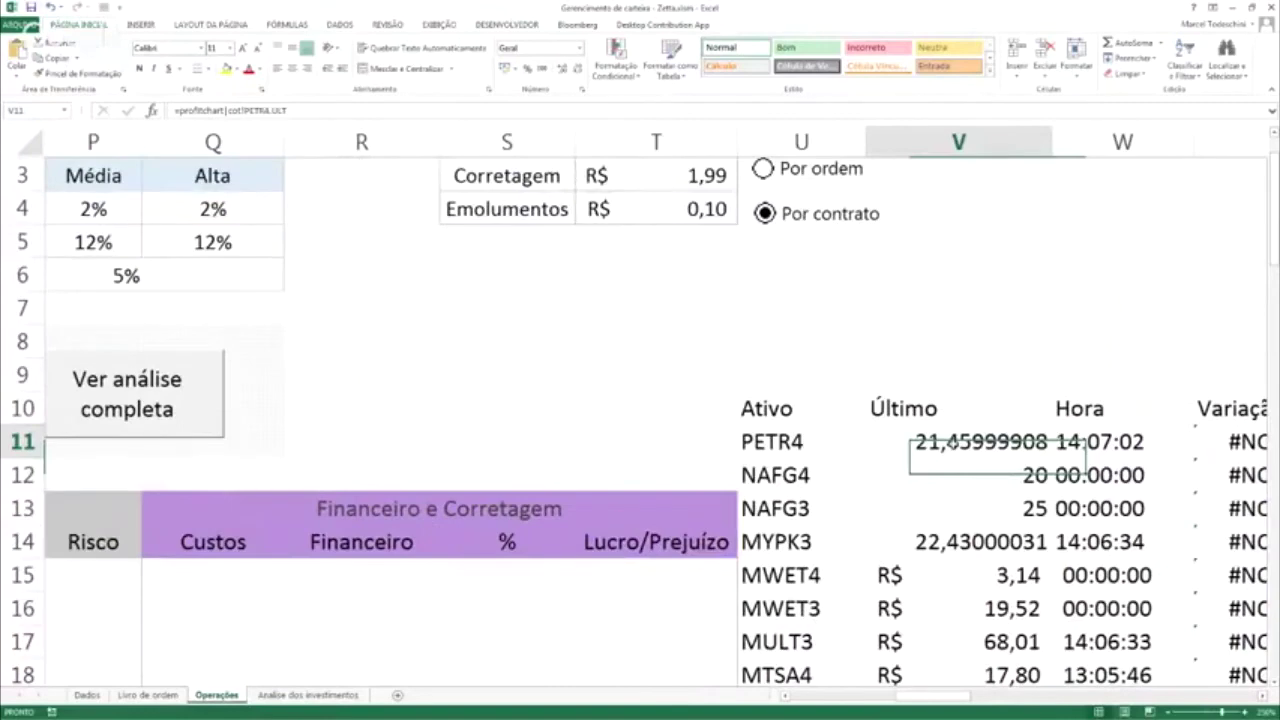
double_click(955, 441)
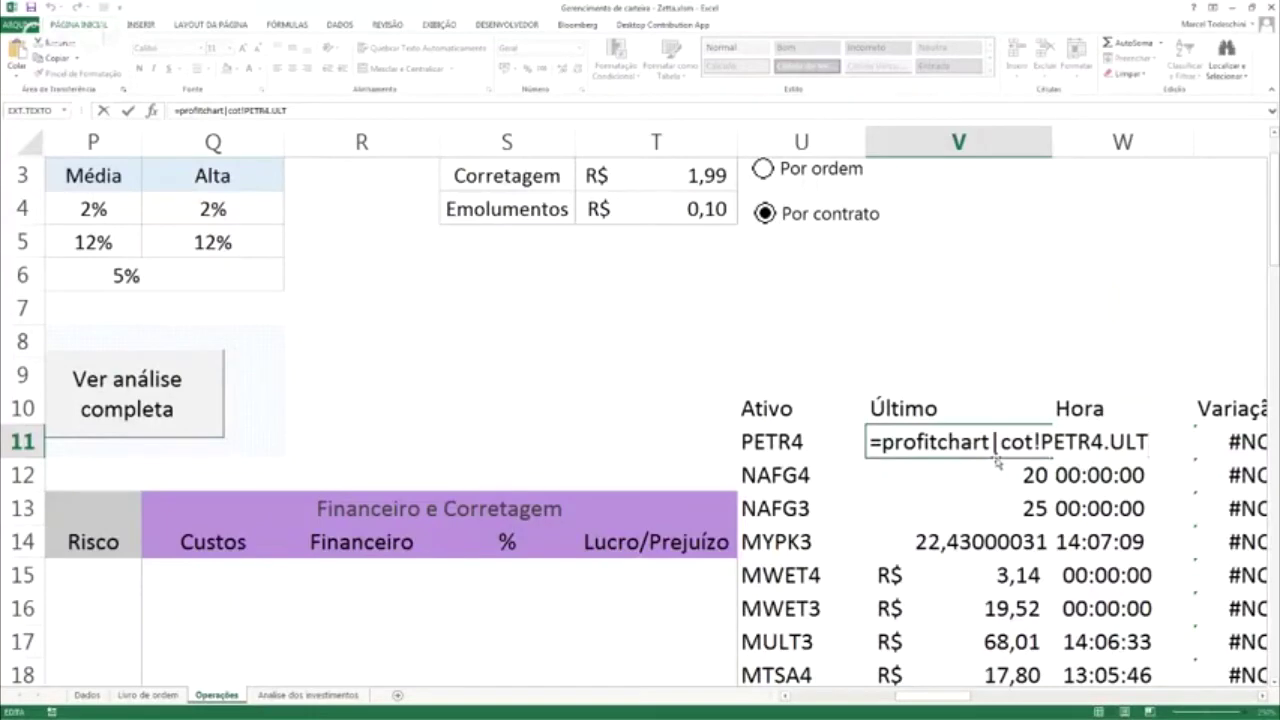
Commit the PETR4 formula and enter PROGRAMADDE!PETR4.ULT in cell V7.
key("ctrl+Return")
key("Up")
key("Up")
key("Up")
key("Up")
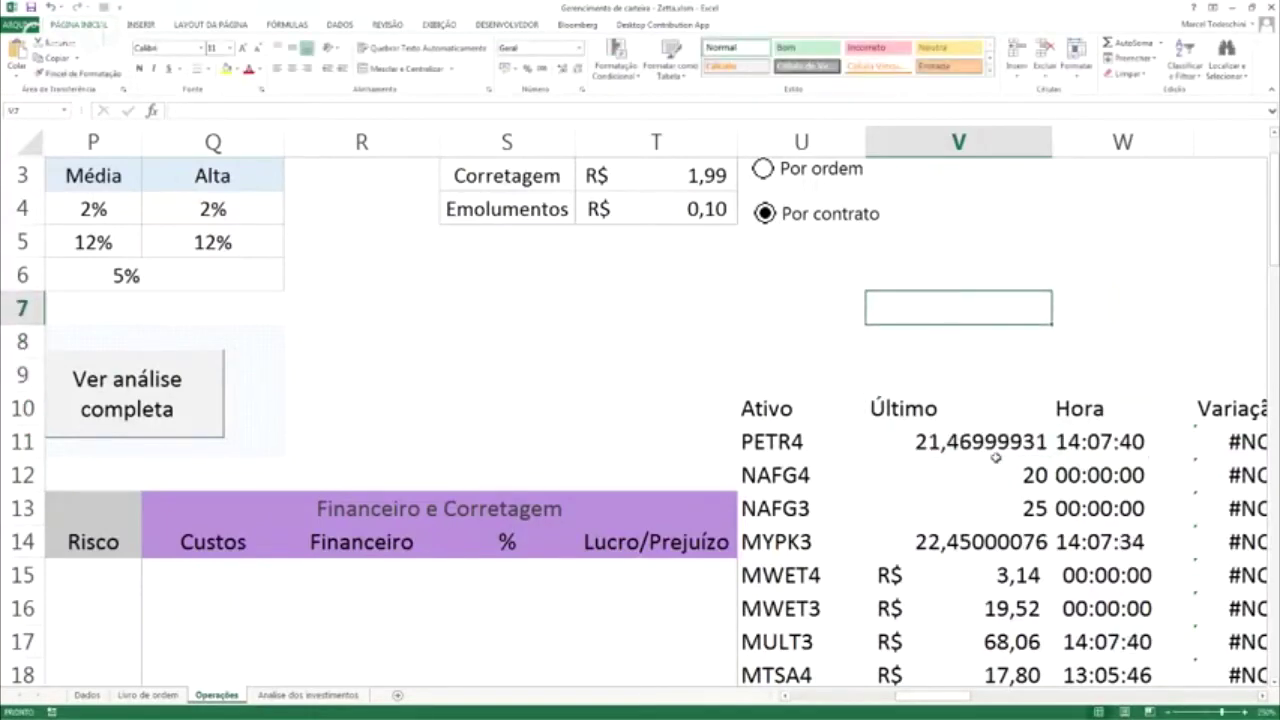
type("PROGRAMADDE!")
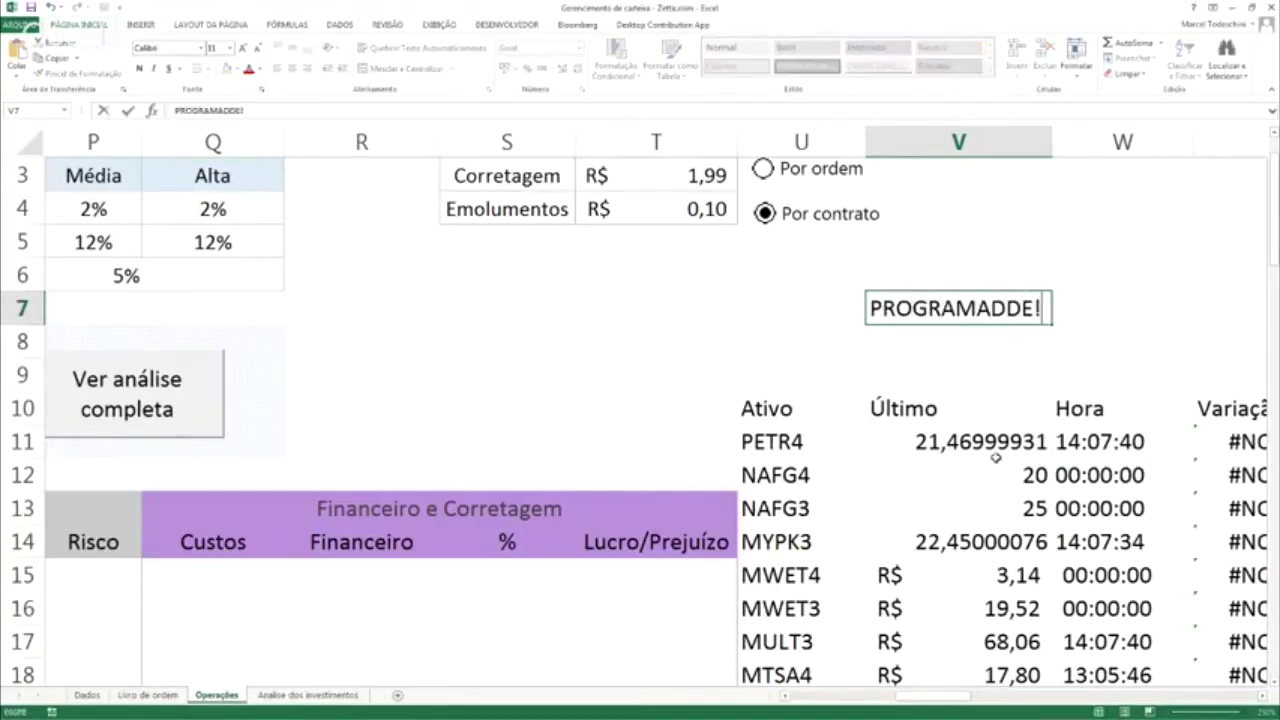
type("PETR4.ULT")
key("Return")
Select across row 7 from V7, then open the Preço Atual RTD formula for editing.
key("Up")
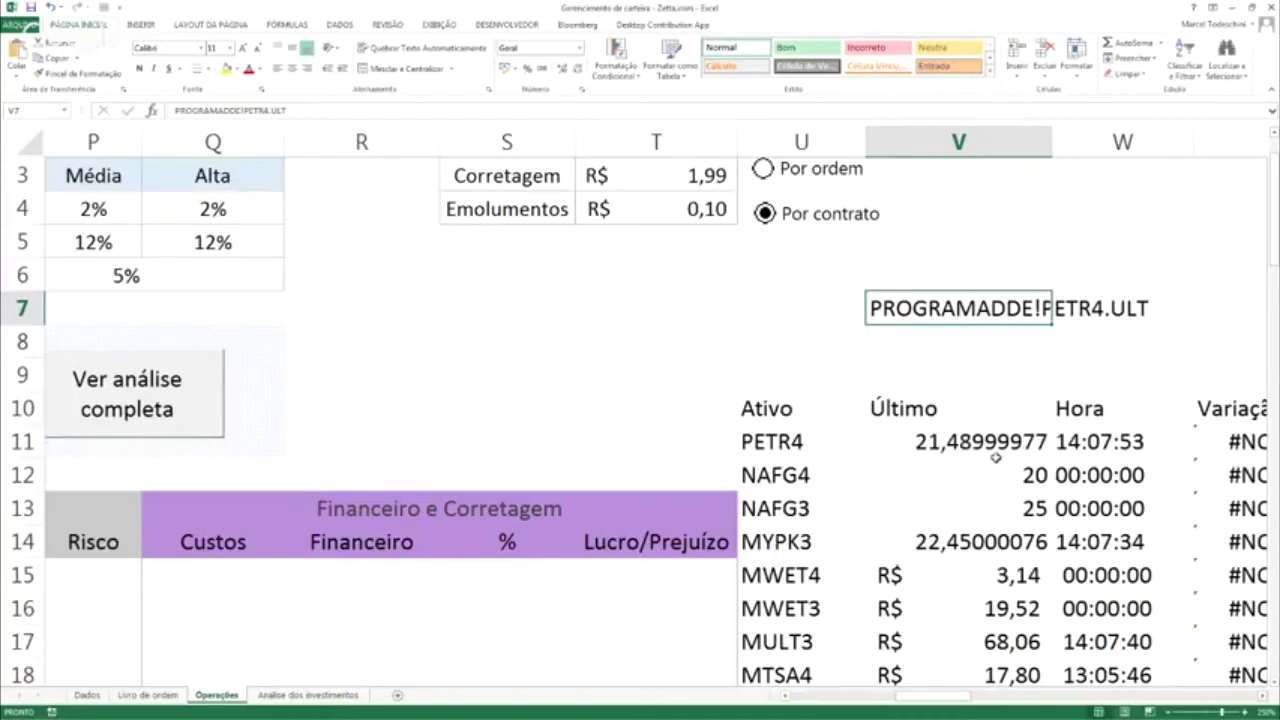
key("shift+Right")
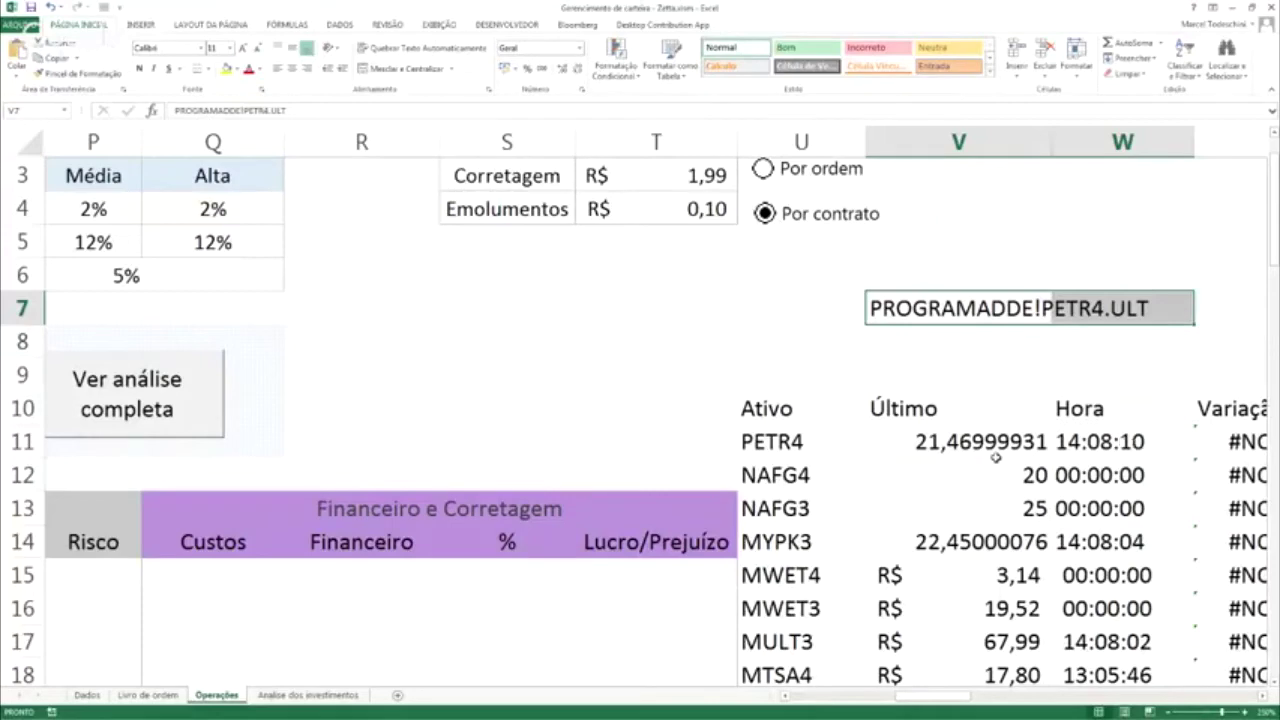
key("shift+Left")
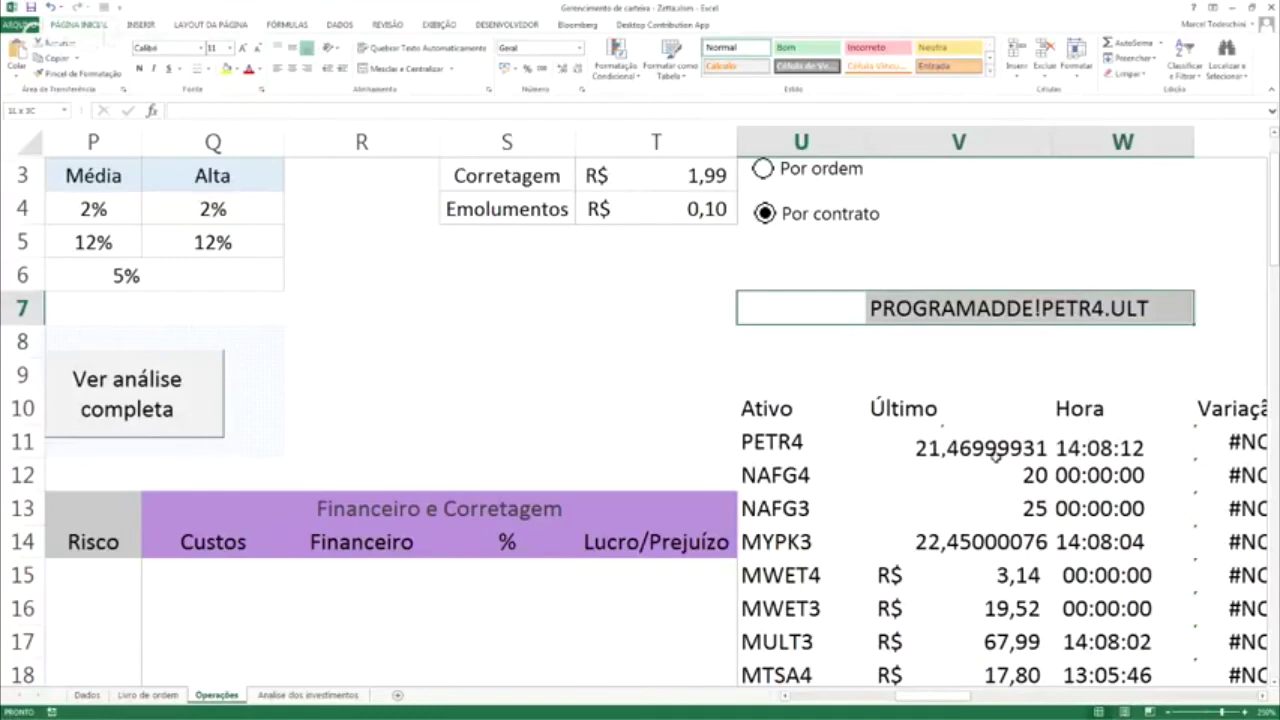
key("shift+Right")
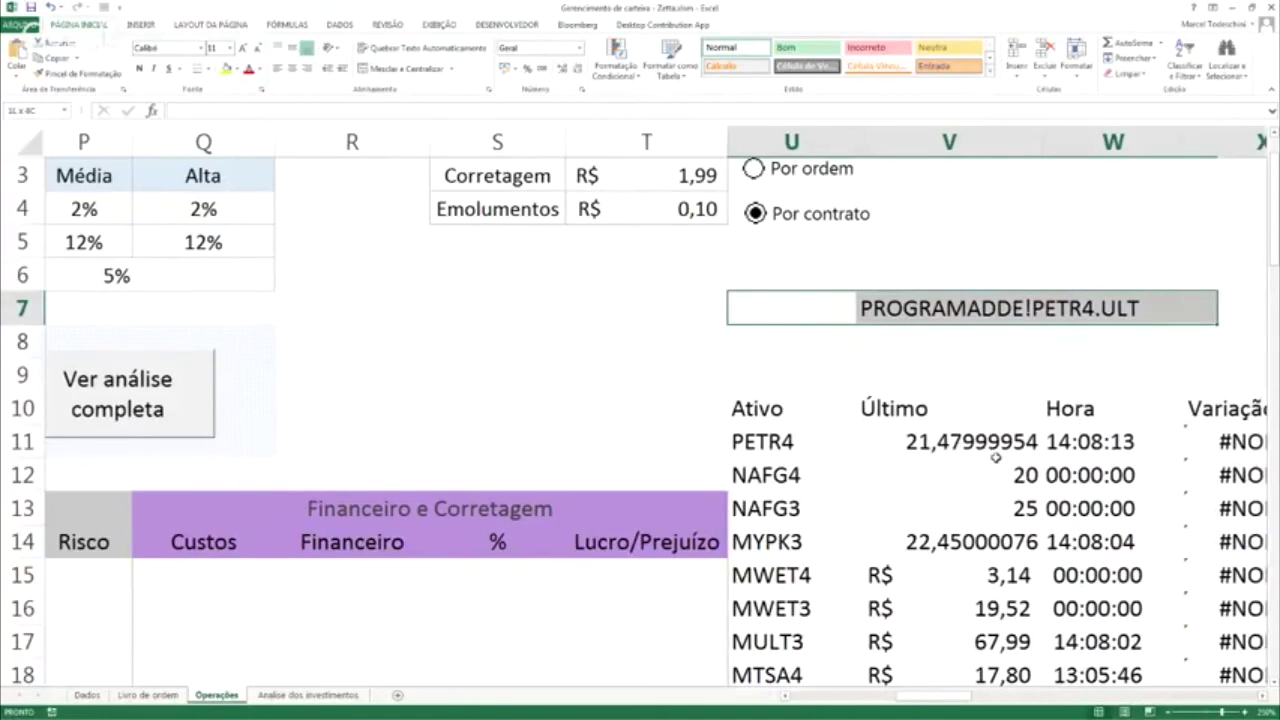
key("shift+Right")
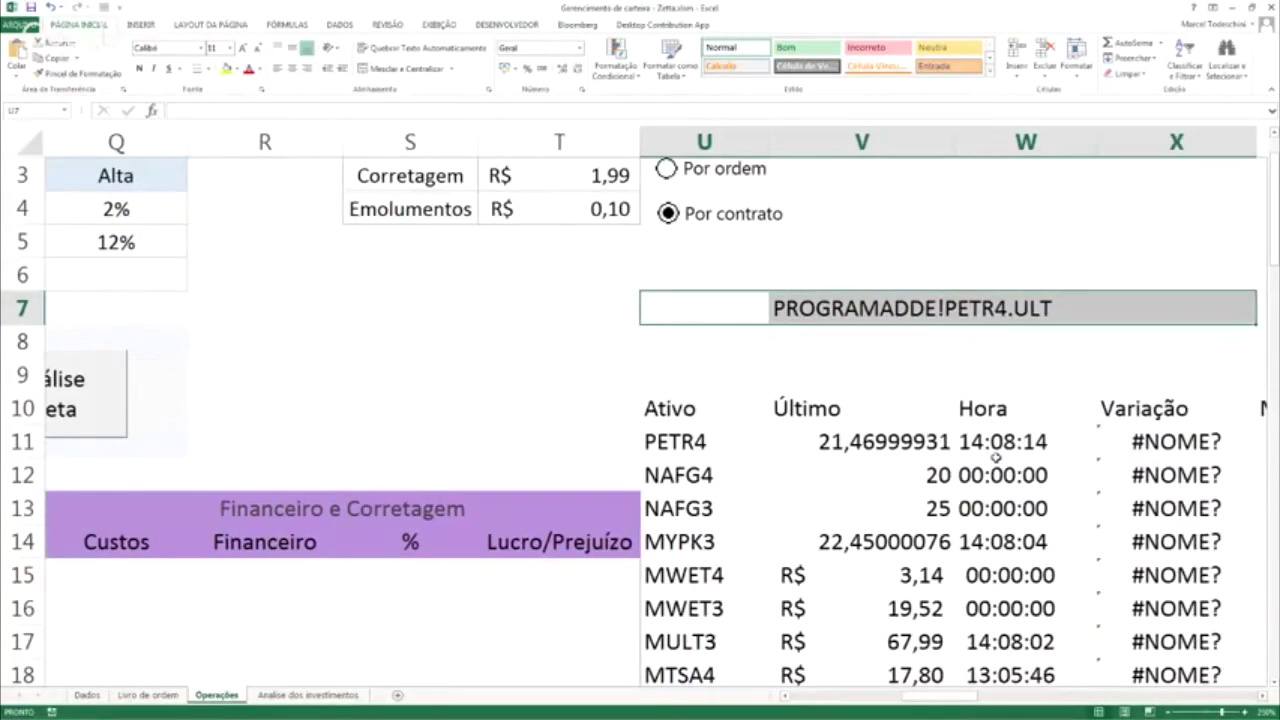
left_click(951, 310)
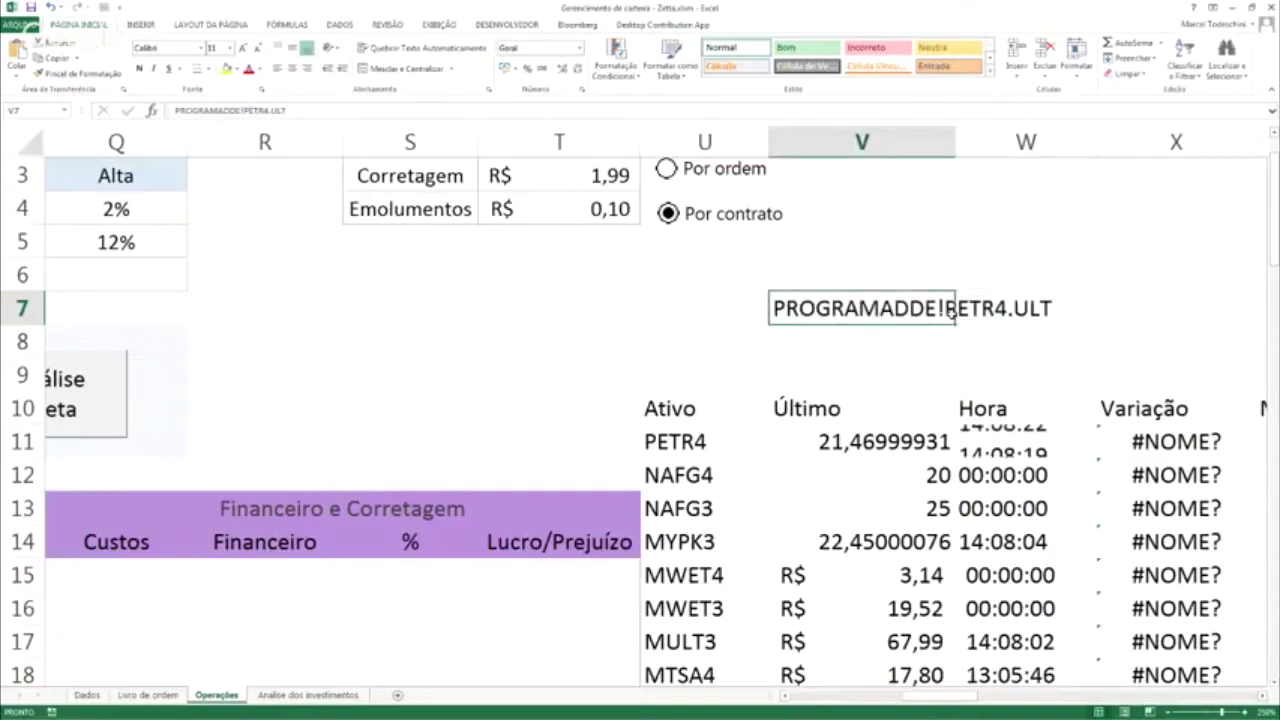
key("shift+Right")
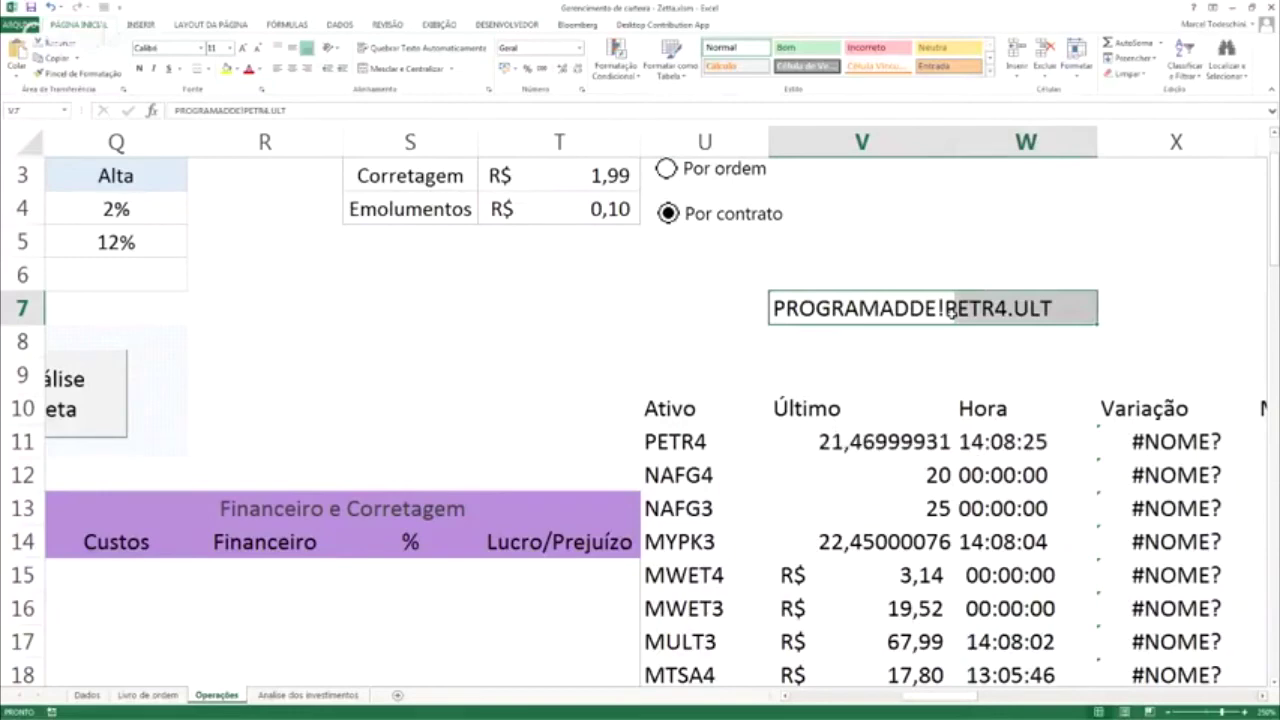
key("ctrl+Left")
double_click(418, 250)
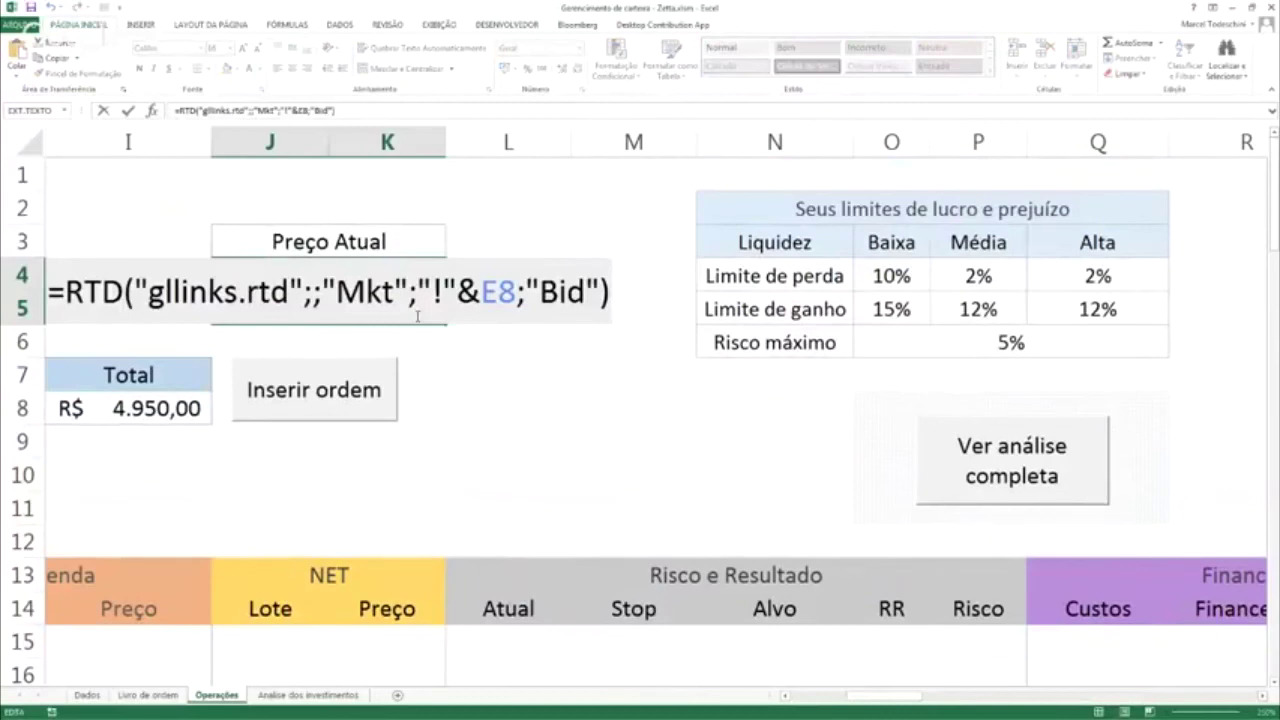
Commit the Preço Atual RTD formula and scroll back to the Sua carteira area.
key("ctrl+Return")
scroll(416, 316, "left", 5)
left_click(555, 511)
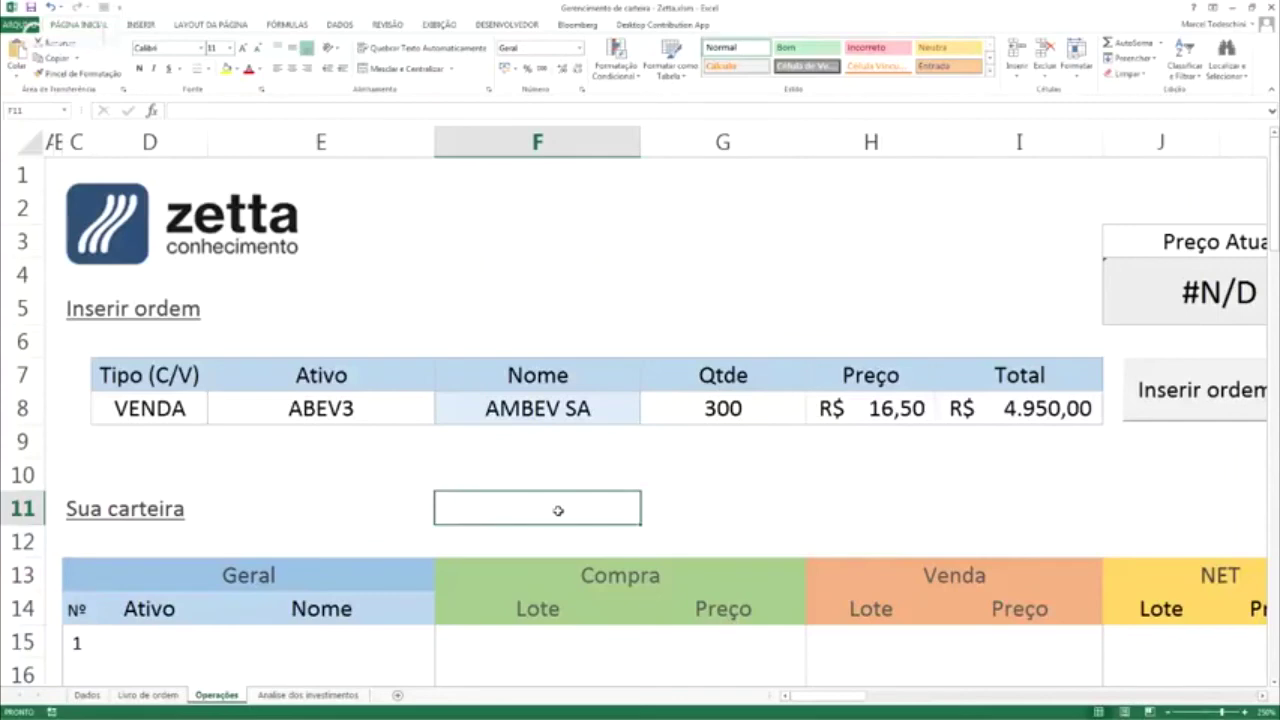
Select the Venda header and mark the zero MWET4/MWET3 times in W15:W16.
left_click(937, 564)
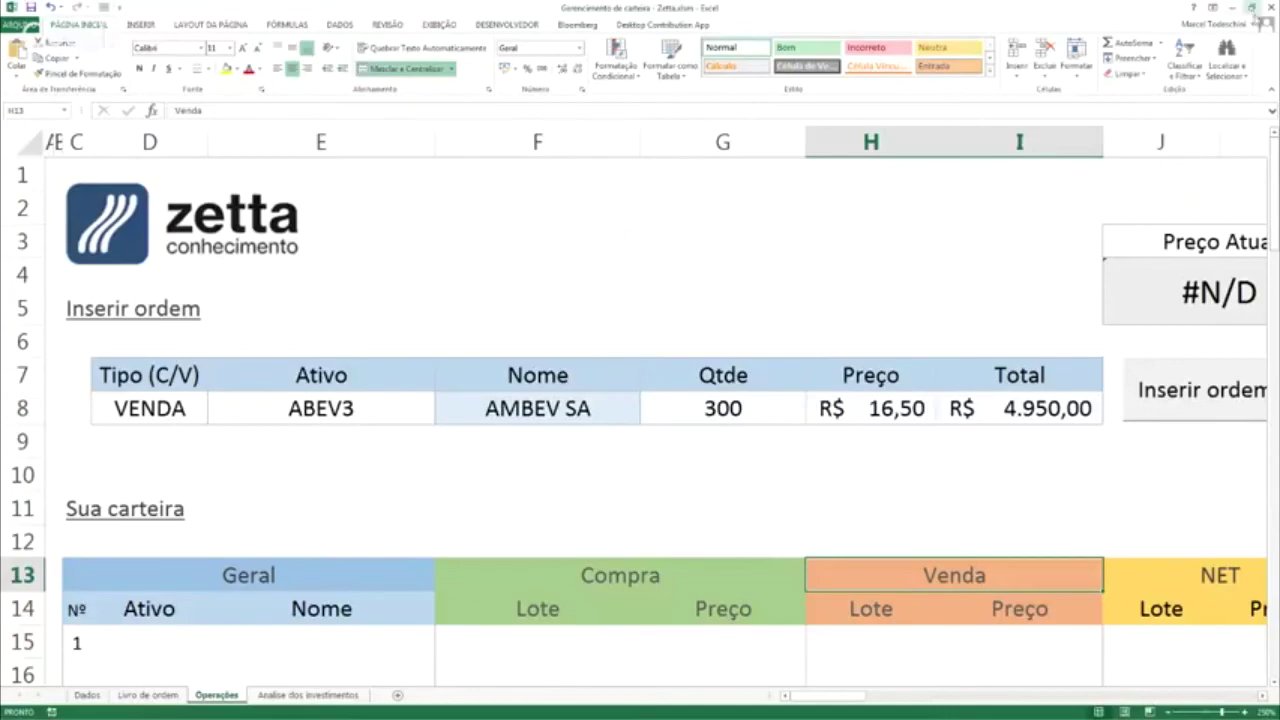
left_click_drag(850, 695, 1017, 693)
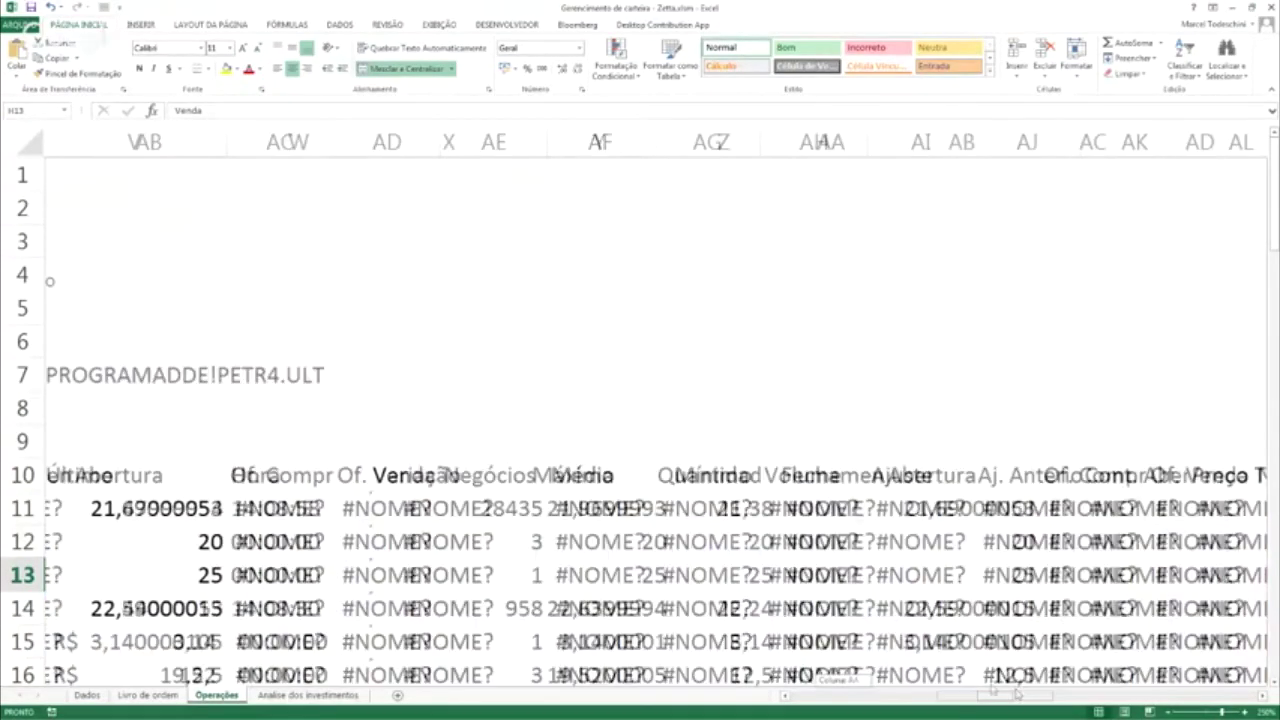
left_click_drag(1017, 693, 960, 686)
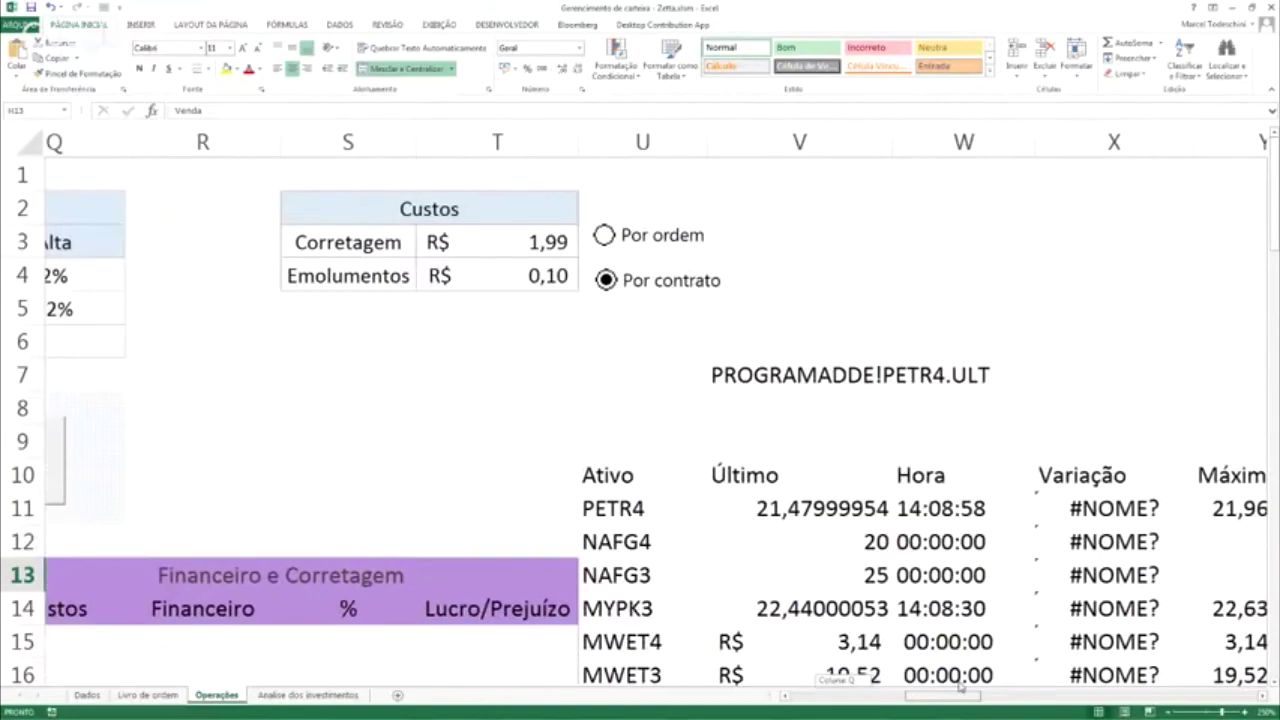
scroll(968, 513, "down", 3)
left_click_drag(1005, 341, 1005, 375)
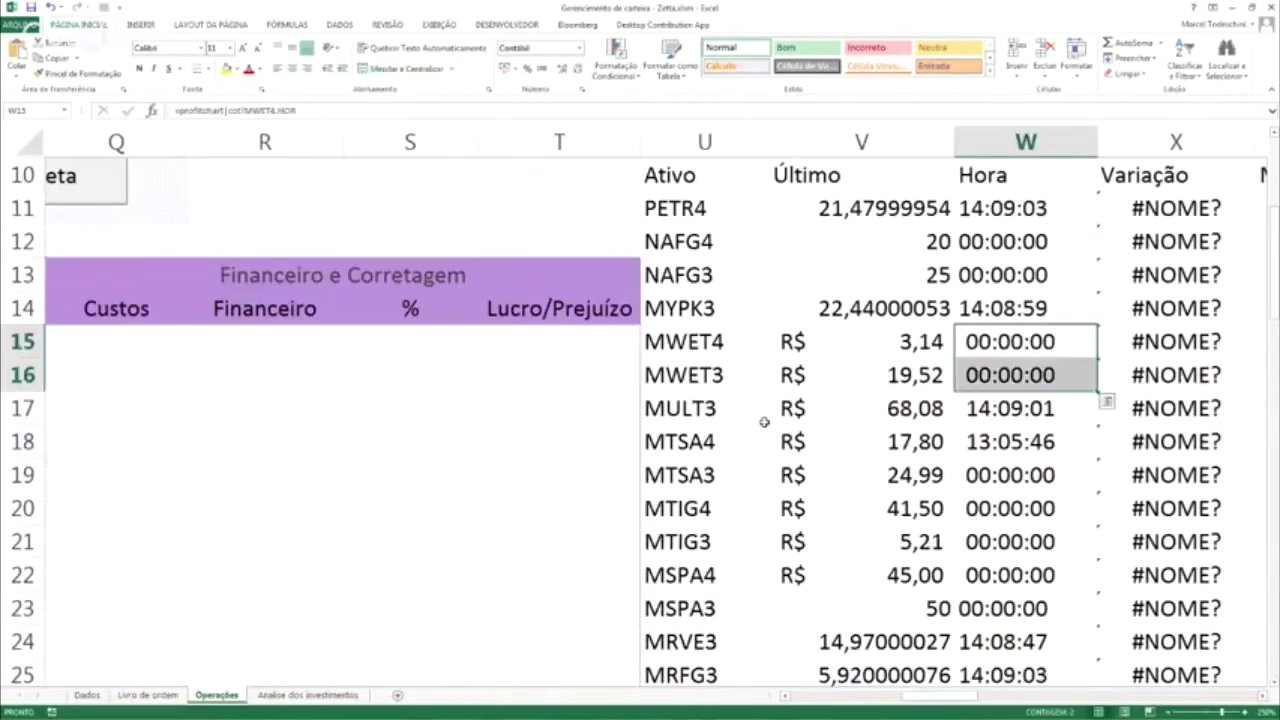
key("alt+Tab")
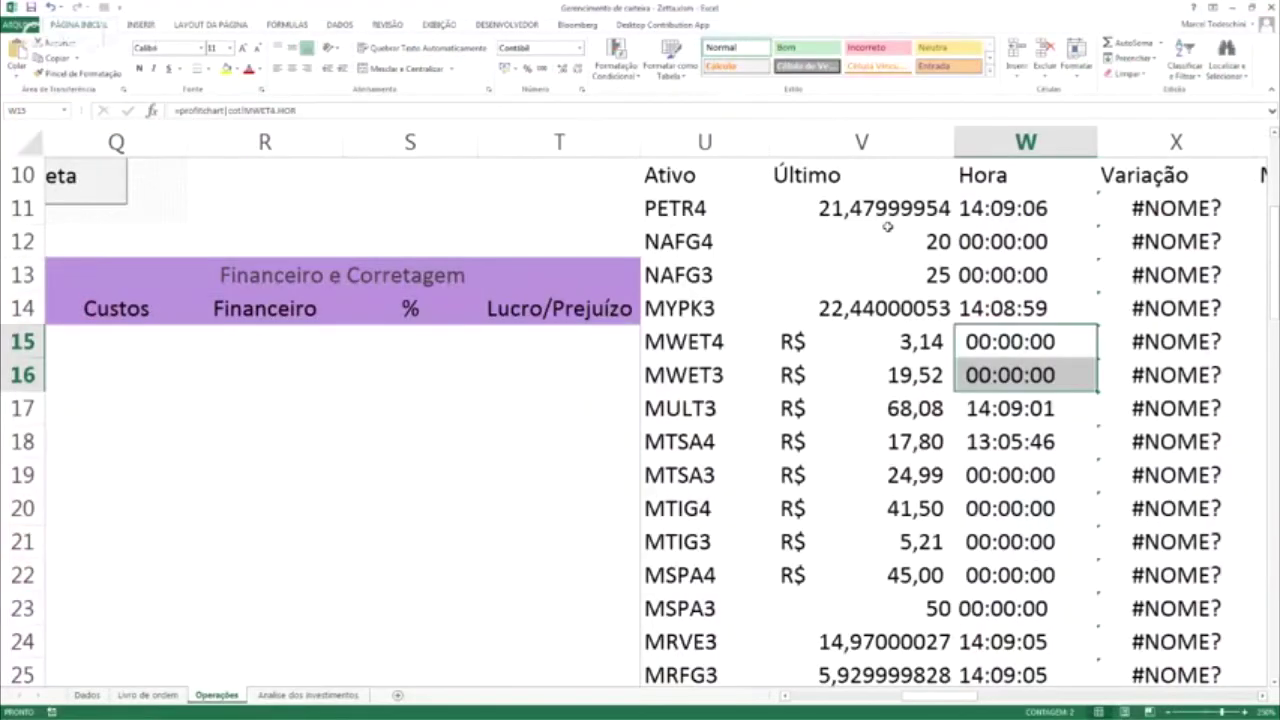
left_click(888, 224)
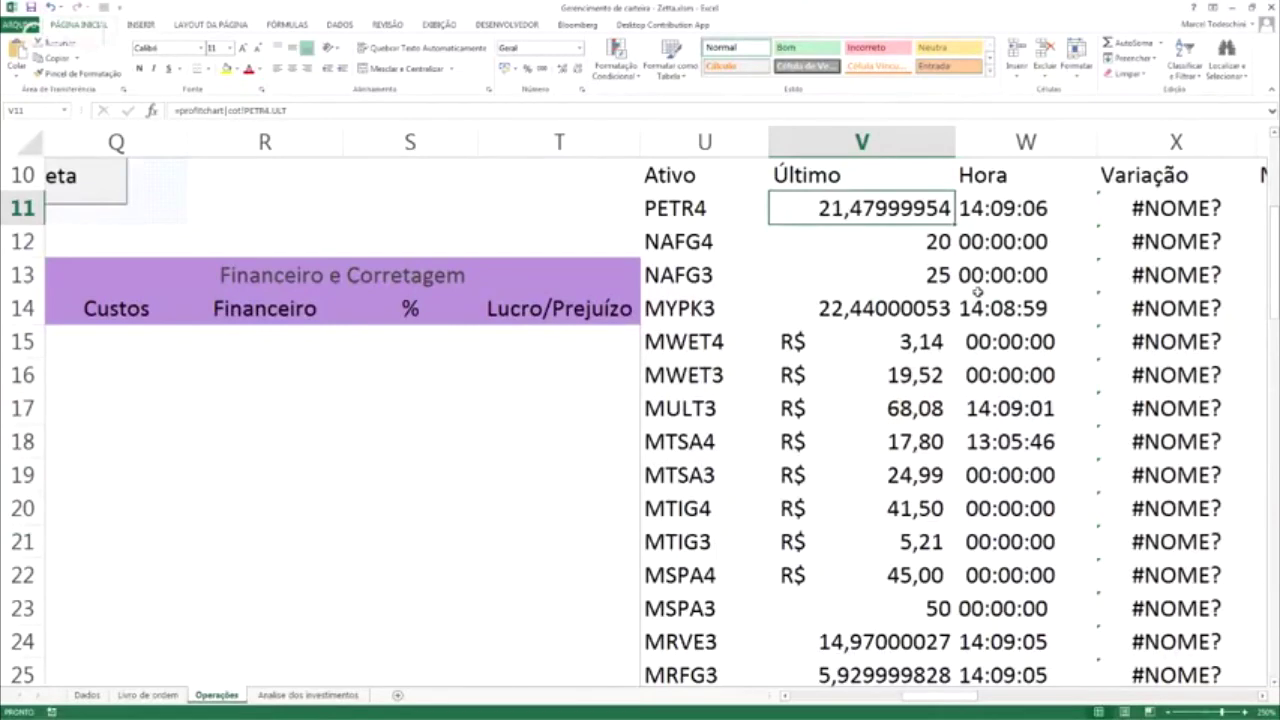
Select V11:W20 and inspect the MTSA3 and MWET3 time formulas.
left_click_drag(843, 206, 1022, 508)
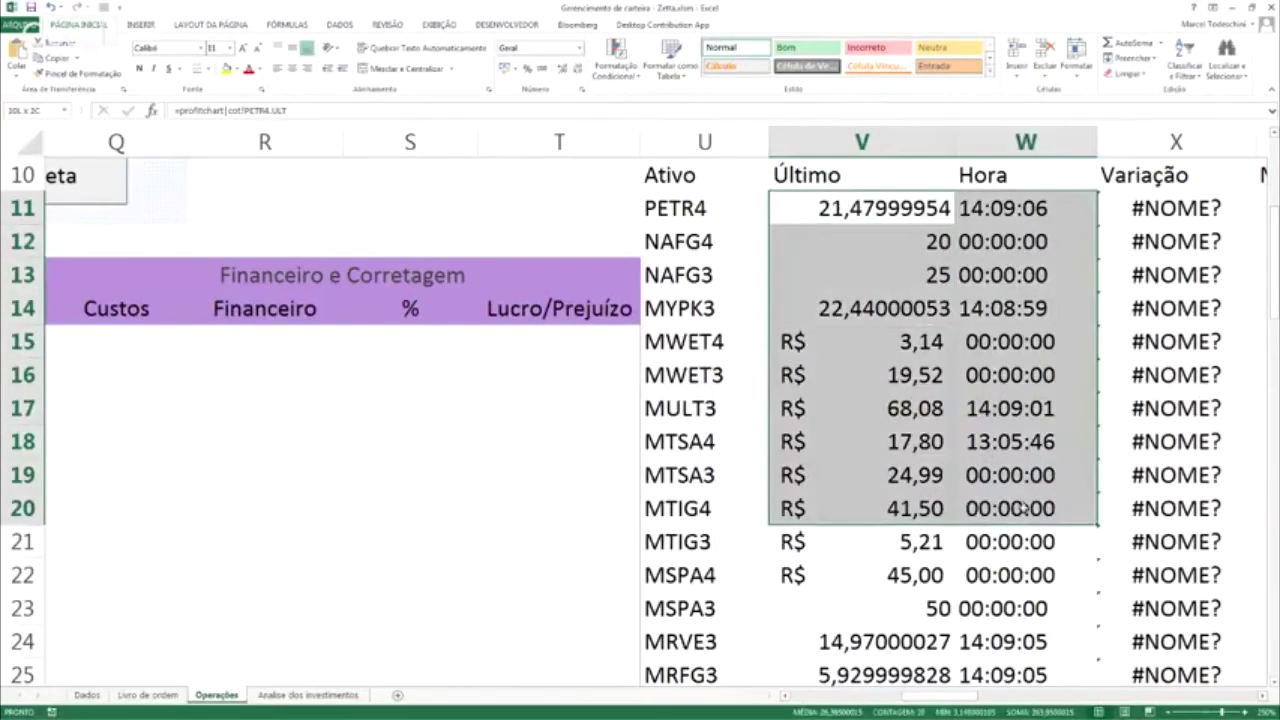
left_click(1014, 466)
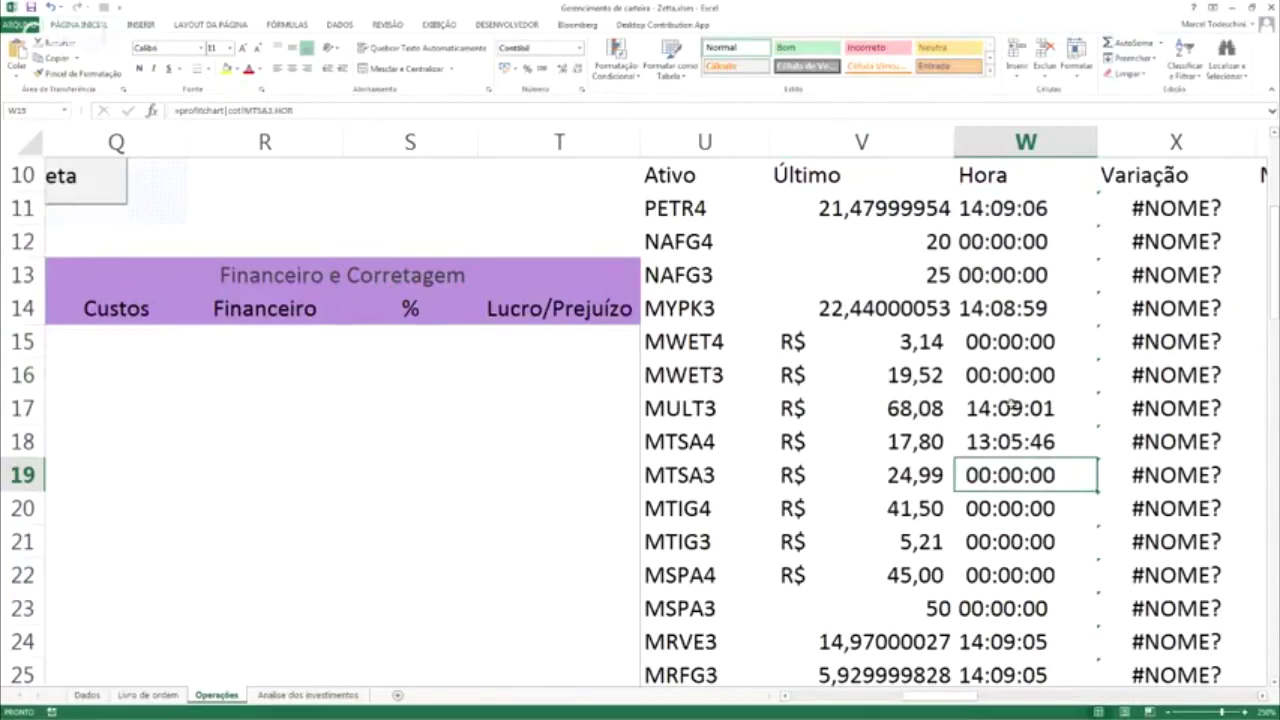
left_click(1077, 374)
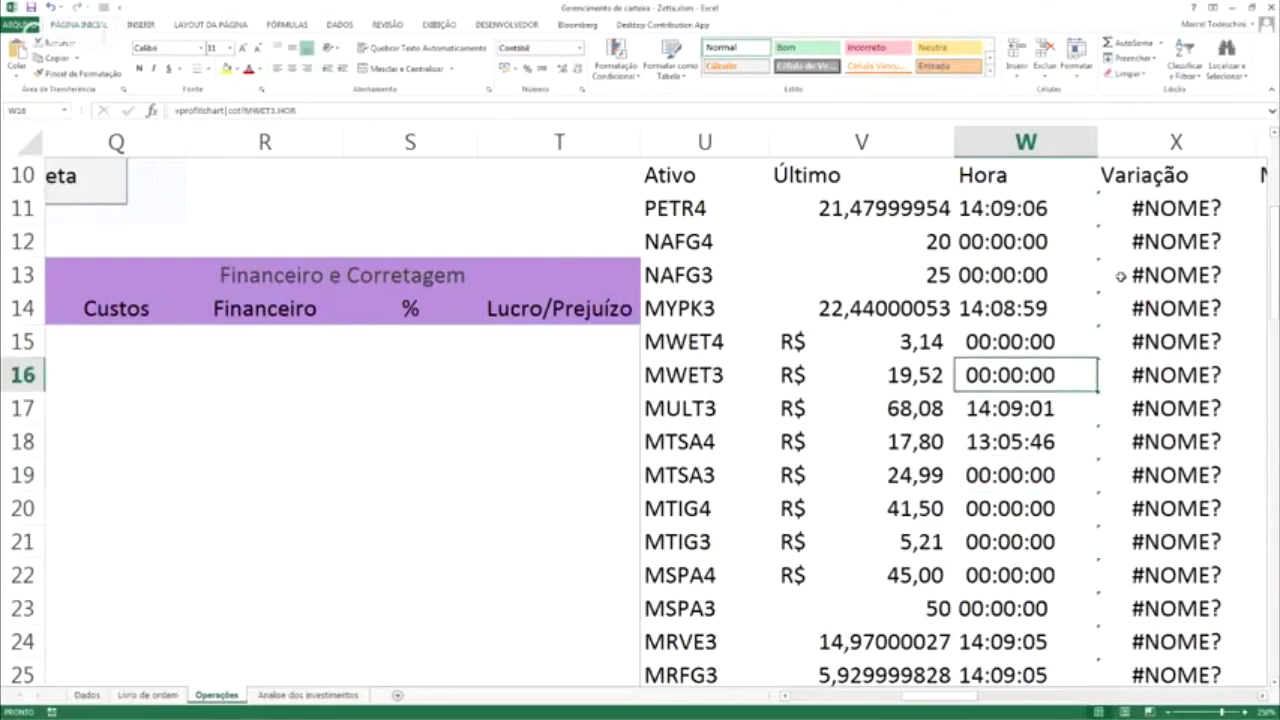
Close the portfolio workbook without saving and focus the remaining blank workbook.
left_click(1270, 7)
left_click(640, 383)
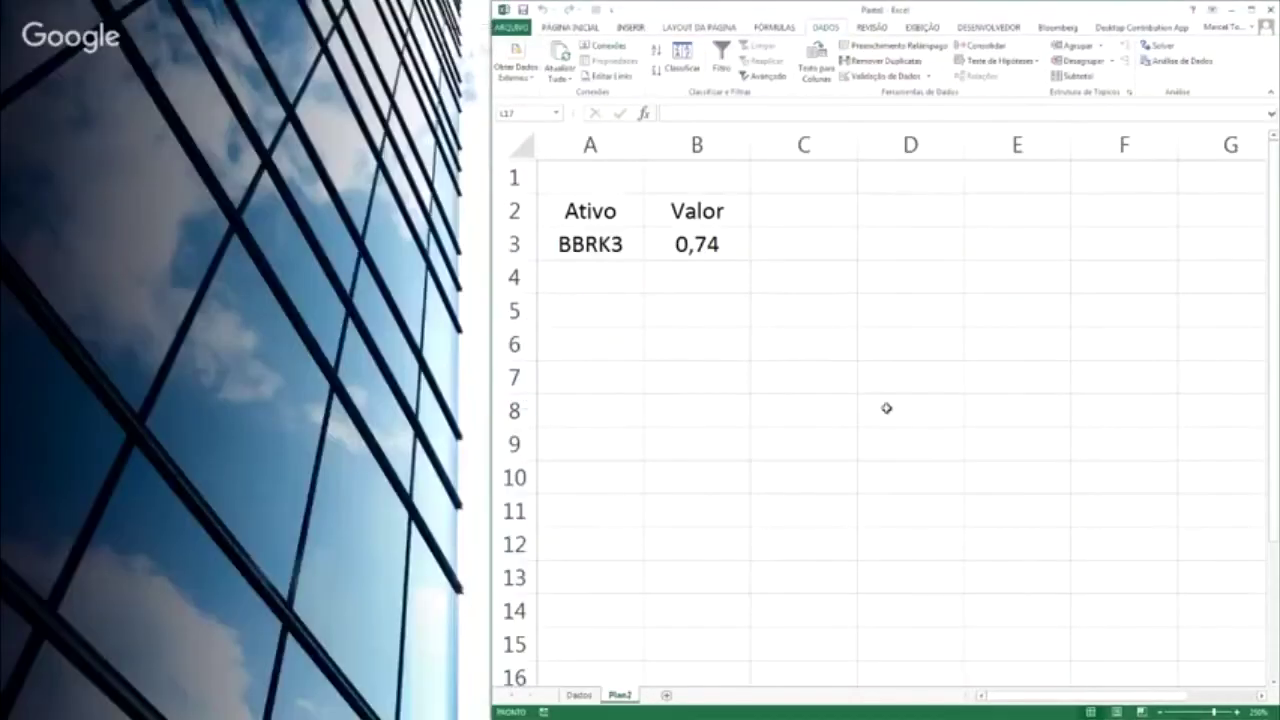
left_click(1017, 377)
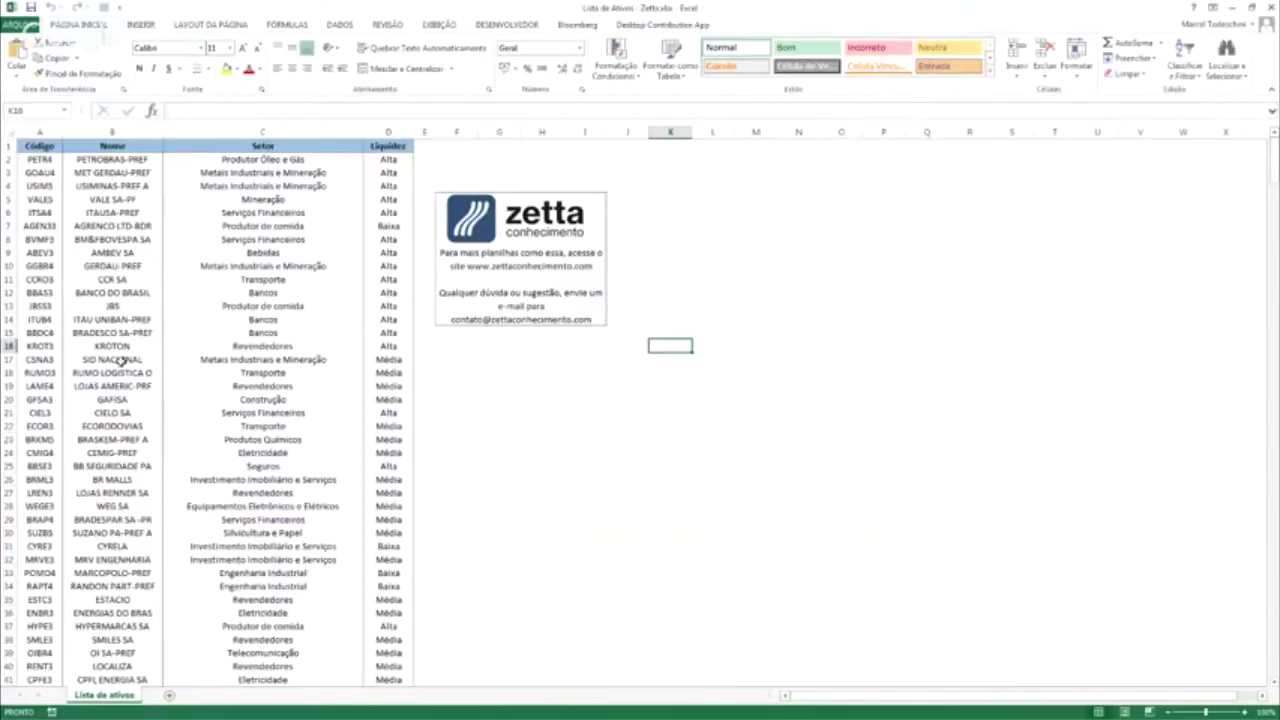
Bring Lista de Ativos forward and scroll through its Código, Nome, Setor and Liquidez list.
left_click(145, 359)
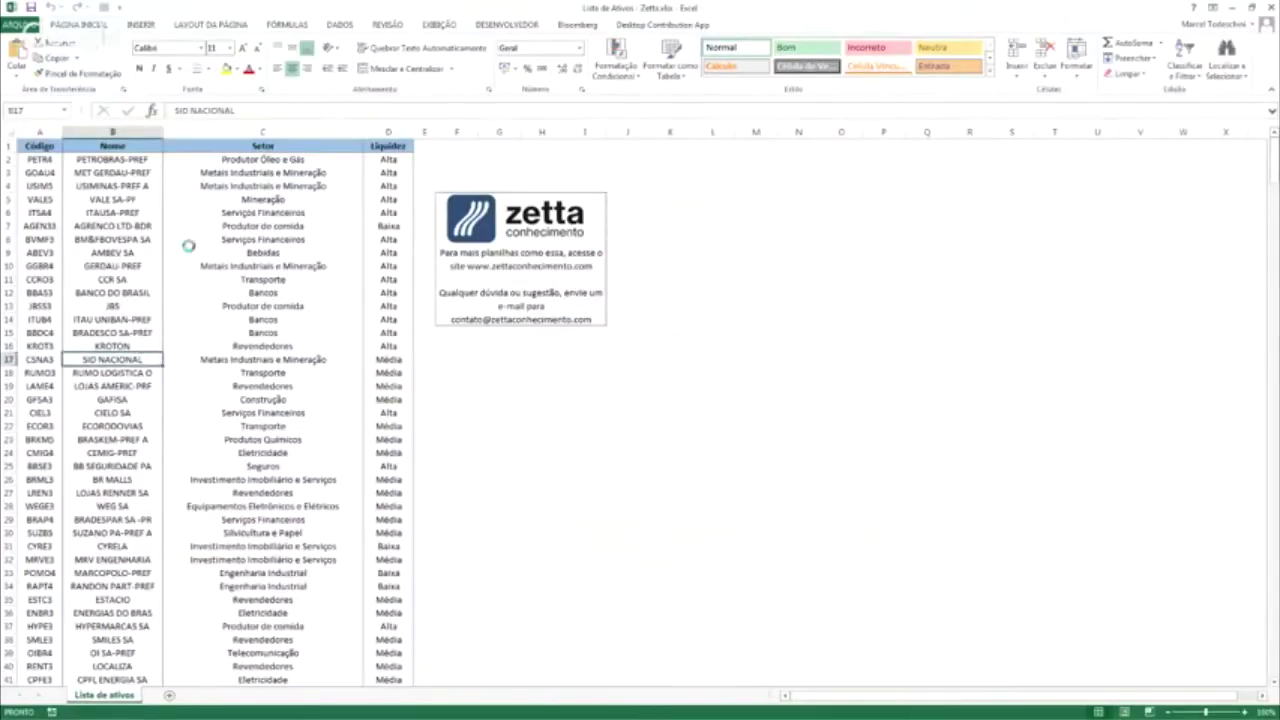
scroll(188, 246, "up", 5)
scroll(188, 246, "up", 3)
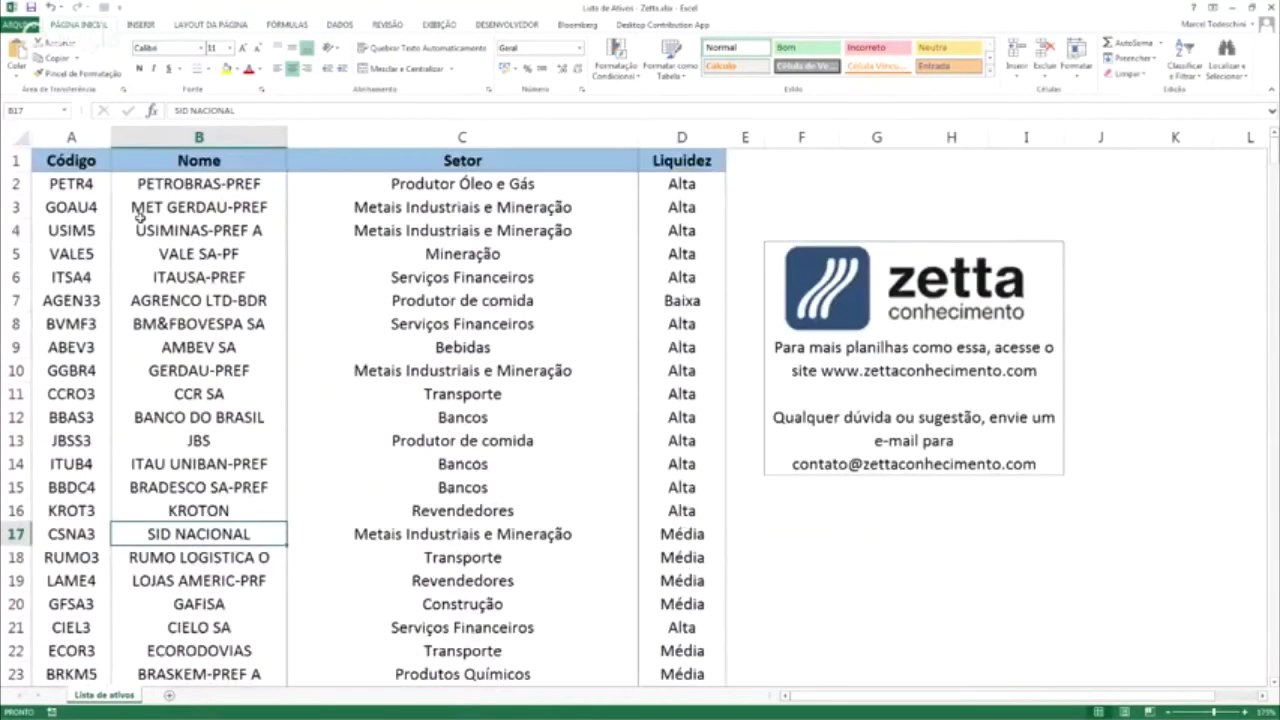
scroll(139, 216, "down", 6)
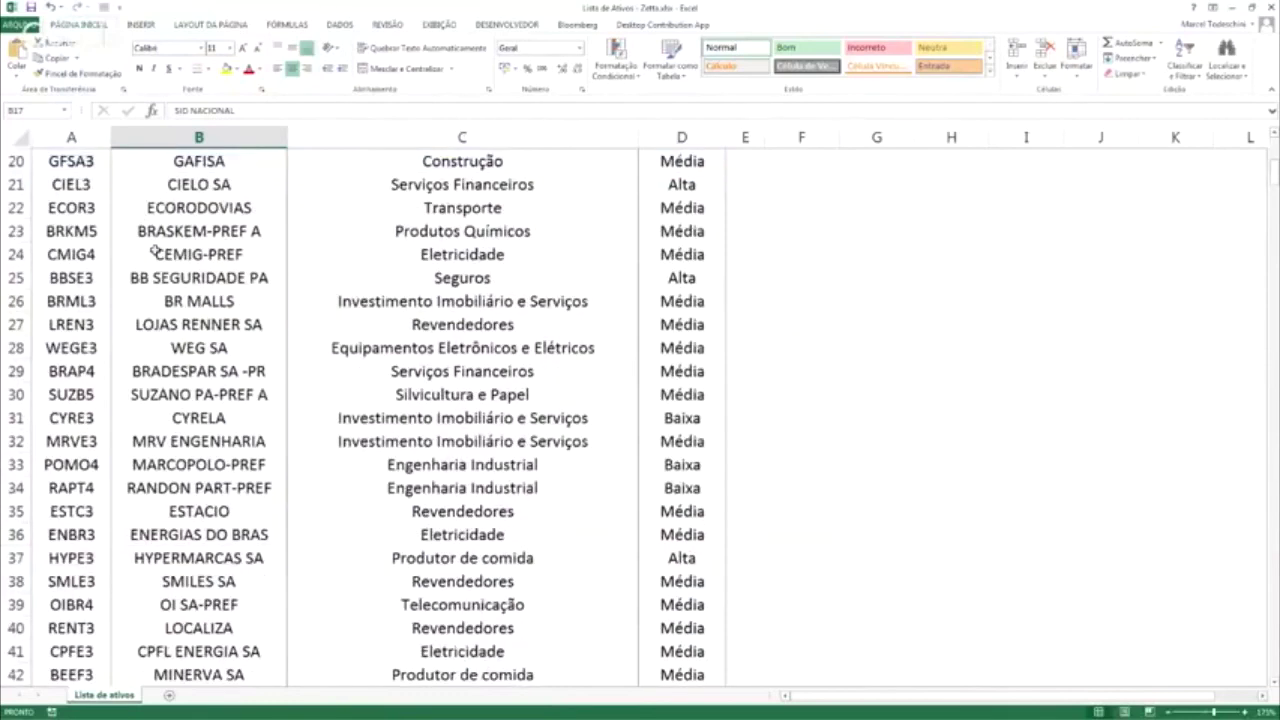
scroll(190, 300, "down", 20)
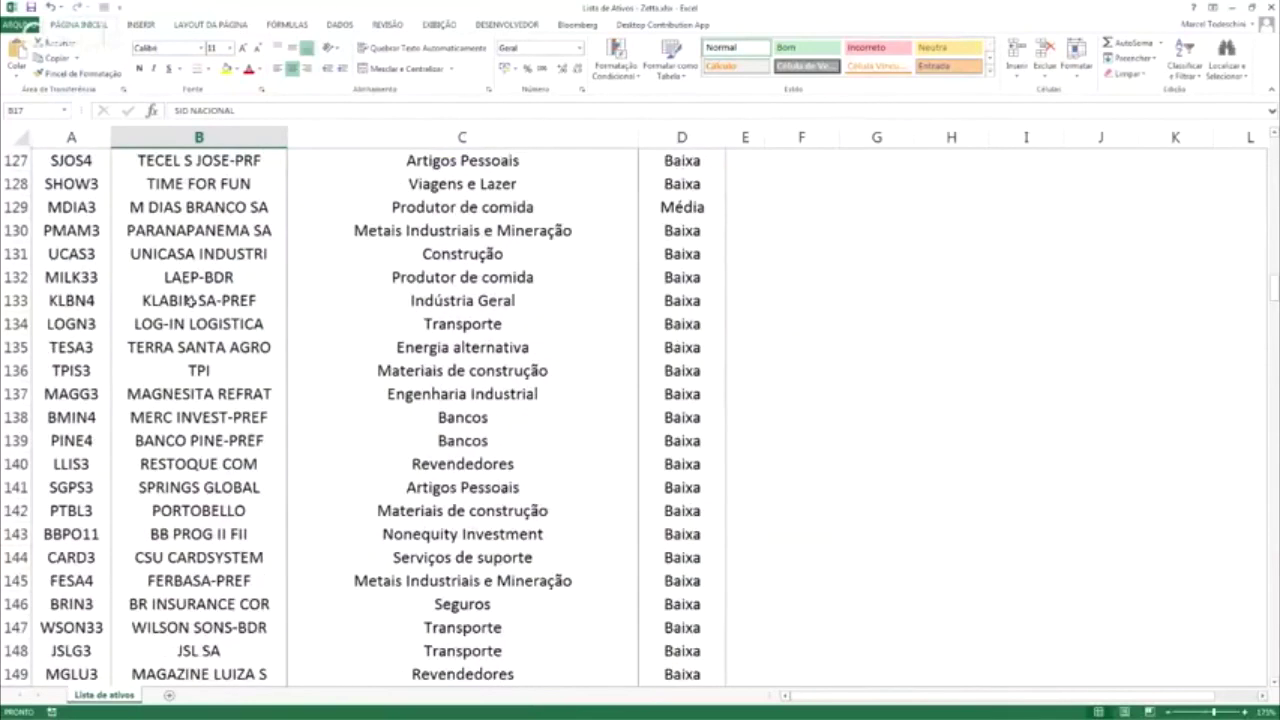
scroll(190, 300, "up", 18)
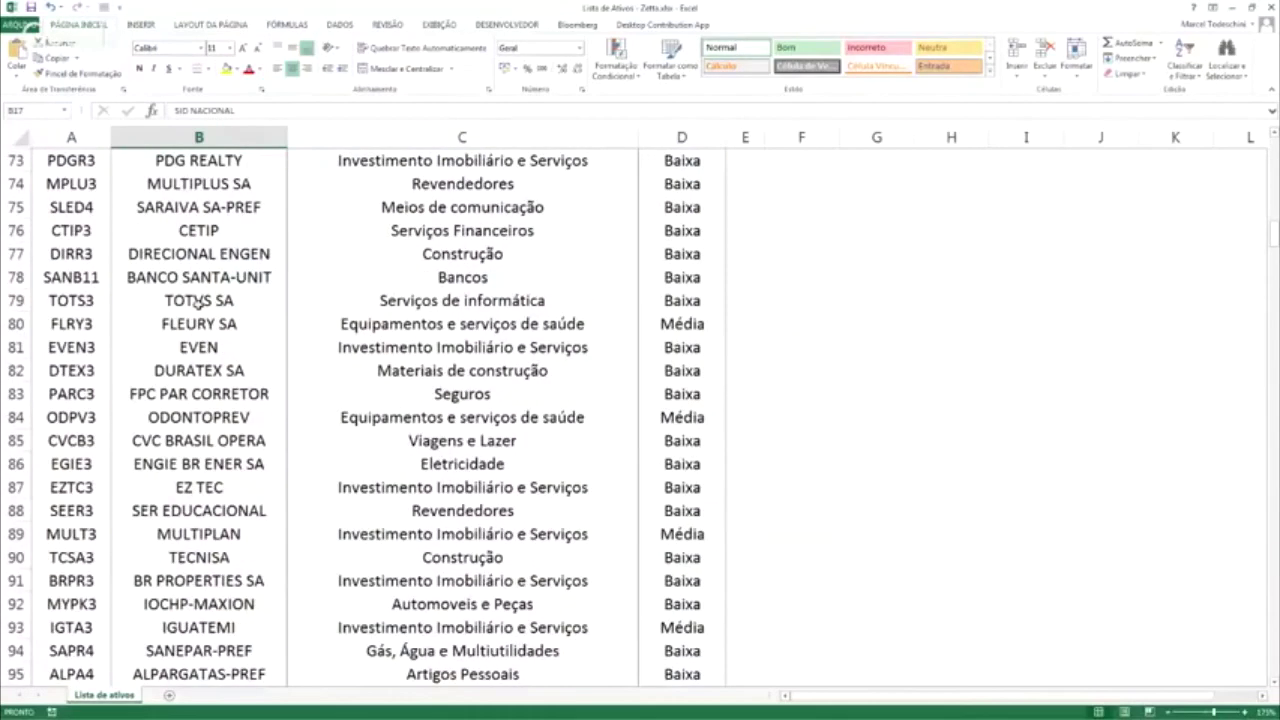
scroll(197, 302, "up", 9)
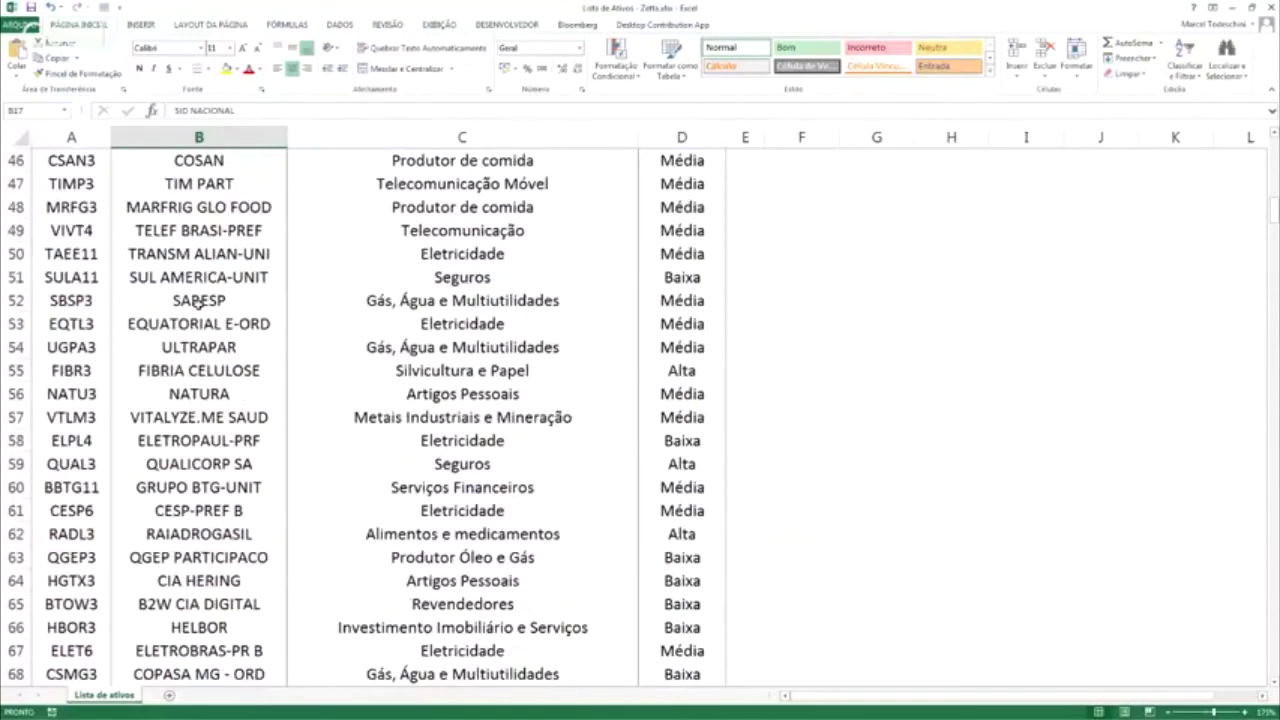
scroll(197, 302, "up", 15)
Highlight a column range and CCRO3's Transporte sector, then close the asset list workbook.
left_click_drag(682, 230, 682, 510)
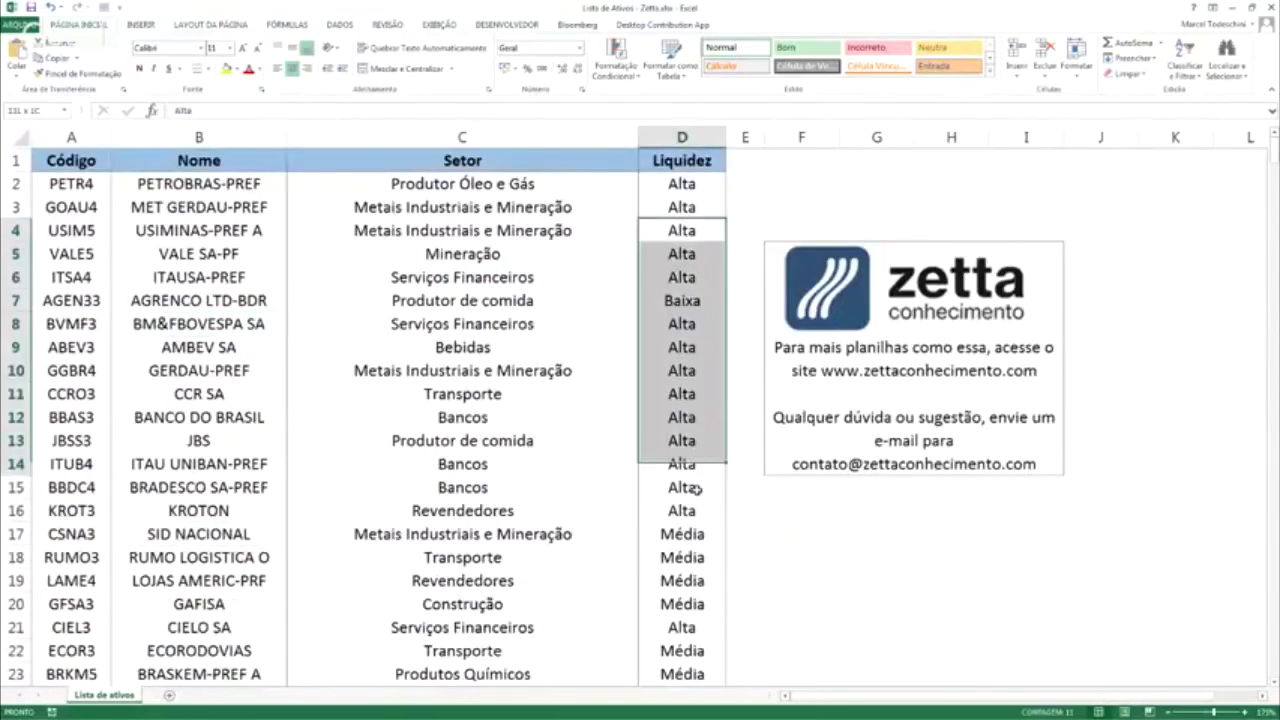
left_click(477, 396)
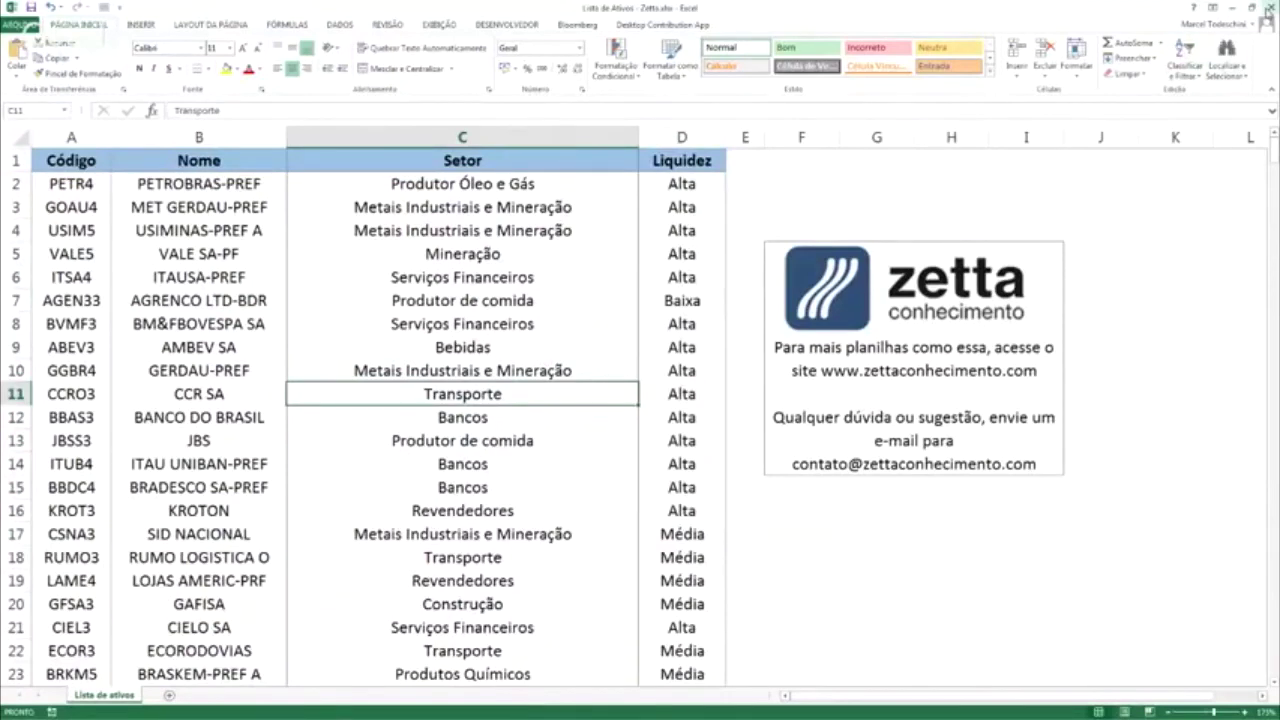
left_click(1270, 6)
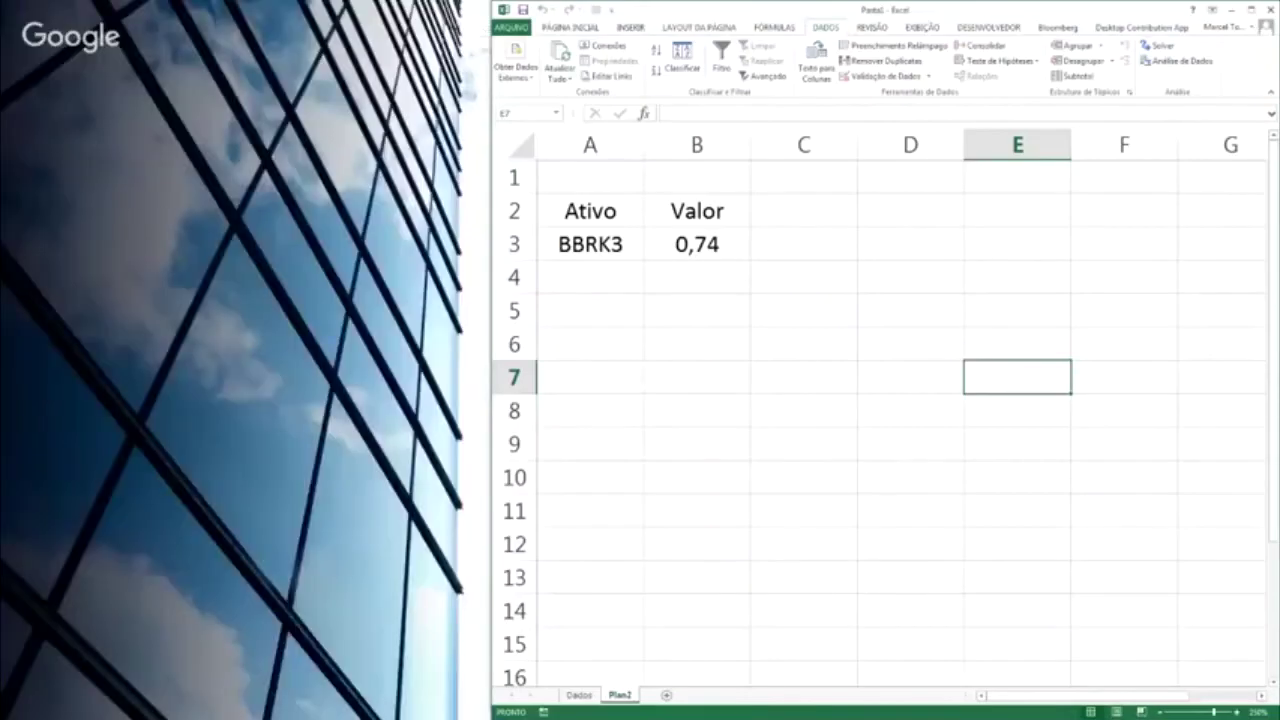
Bring up and reposition the Telegram Web window, then open the Derivativos group's info panel.
mouse_move(1279, 187)
left_mouse_down()
mouse_move(983, 187)
mouse_move(86, 42)
left_mouse_up()
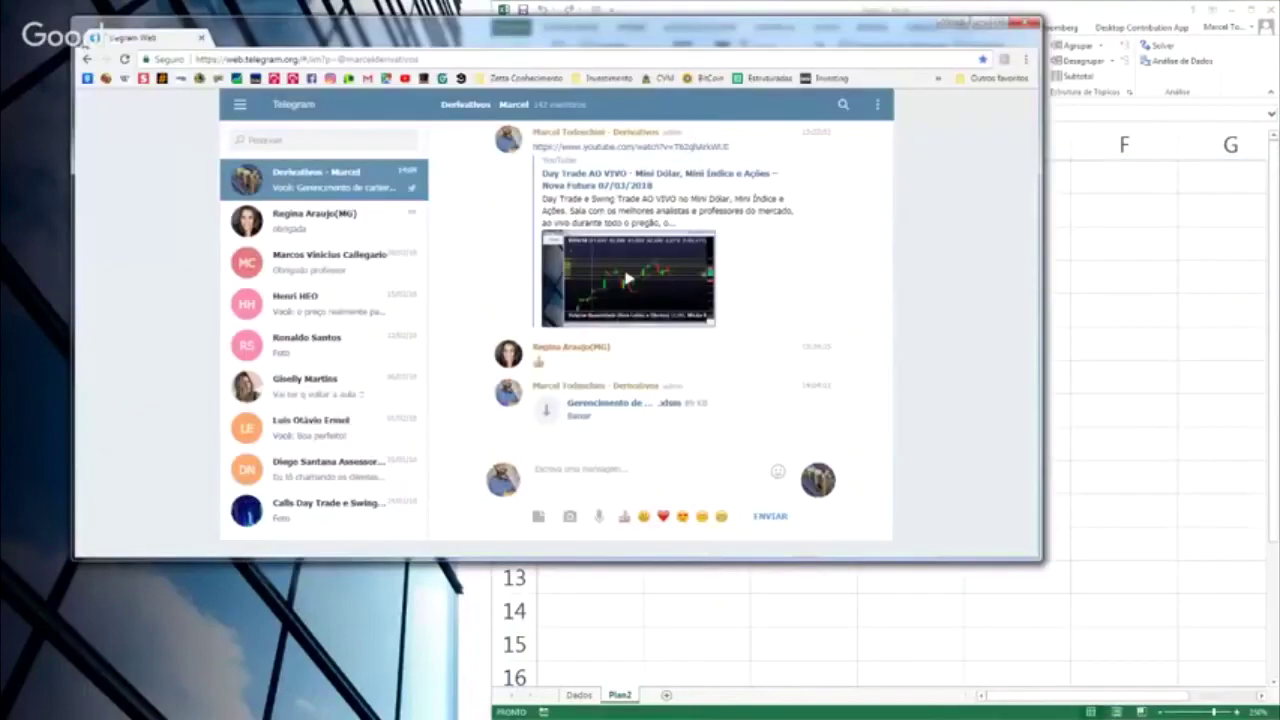
left_click_drag(468, 37, 100, 2)
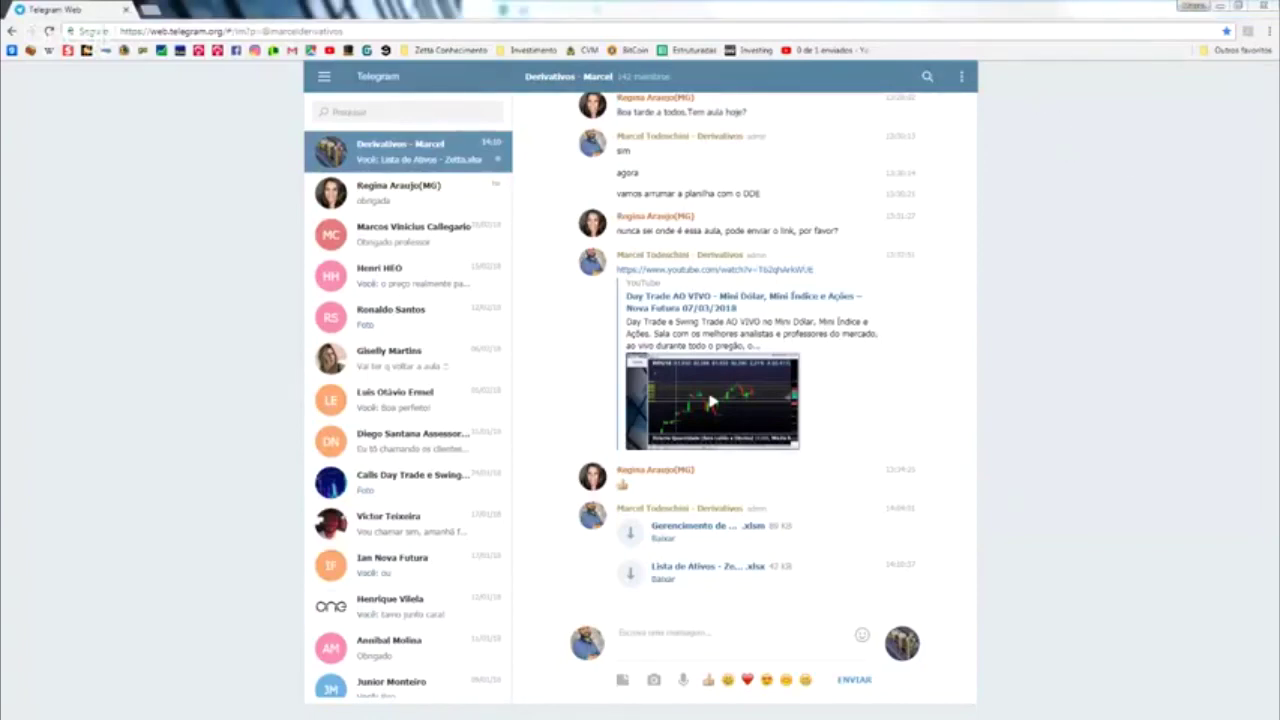
left_click(604, 73)
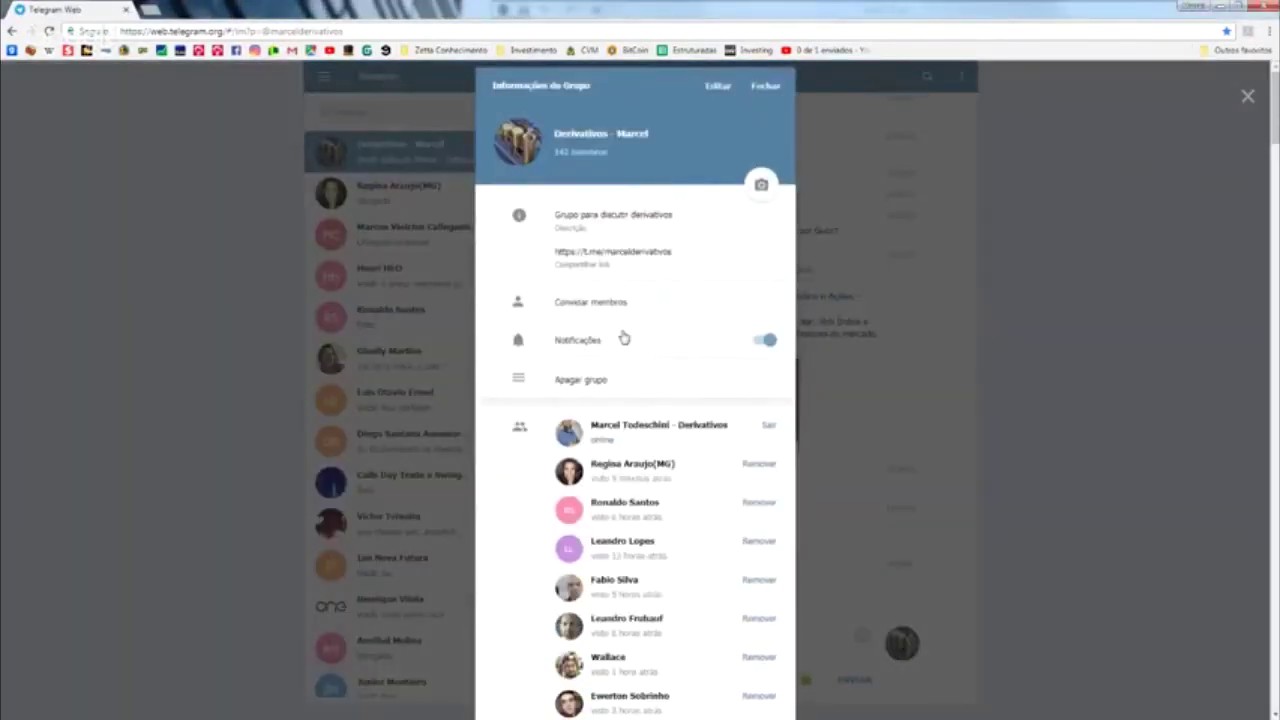
Open the Derivativos group's t.me invite link and dismiss the link box.
left_click(640, 256)
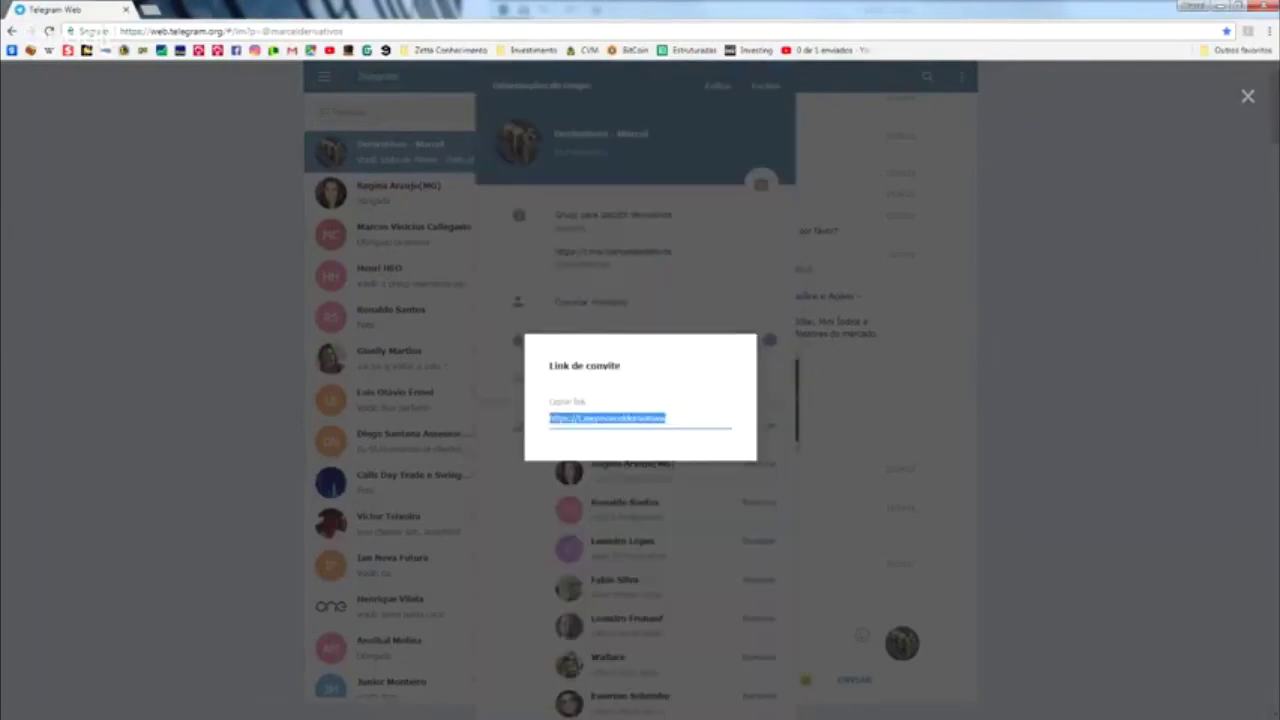
key("Escape")
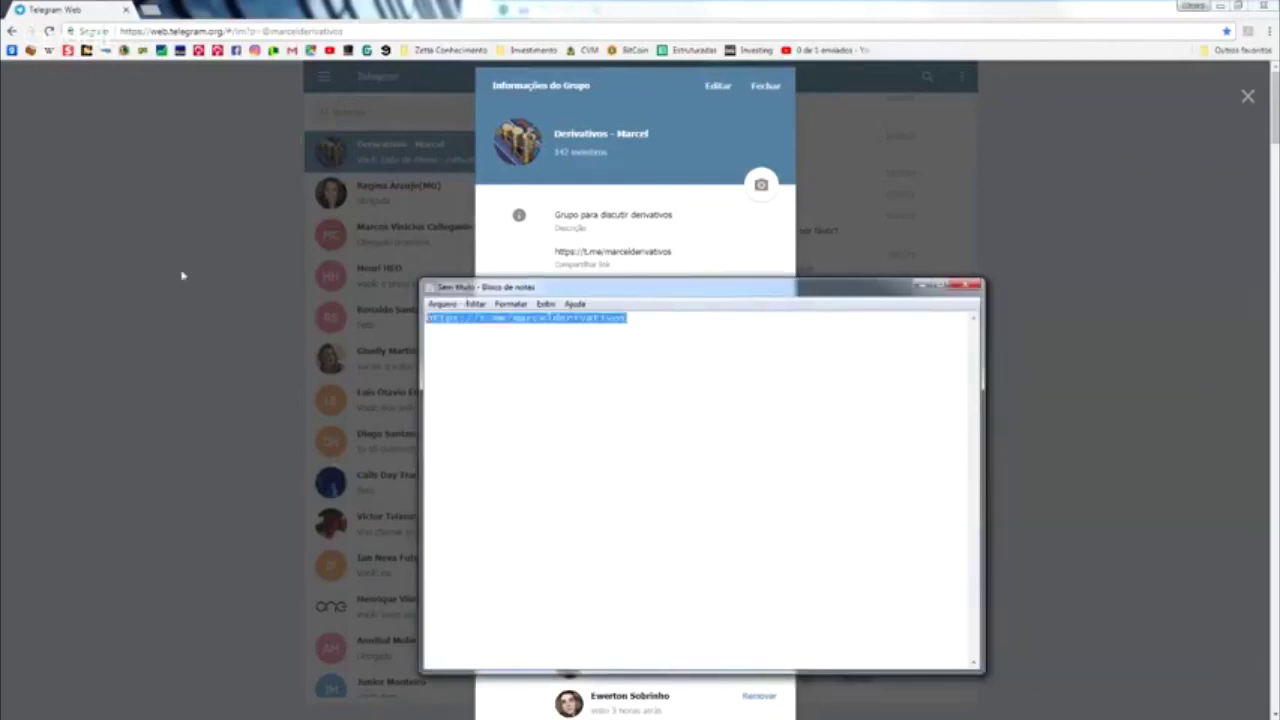
Set the Notepad font to the largest size and widen the window so the link fits one line.
left_click(551, 317)
left_click(510, 303)
left_click(540, 333)
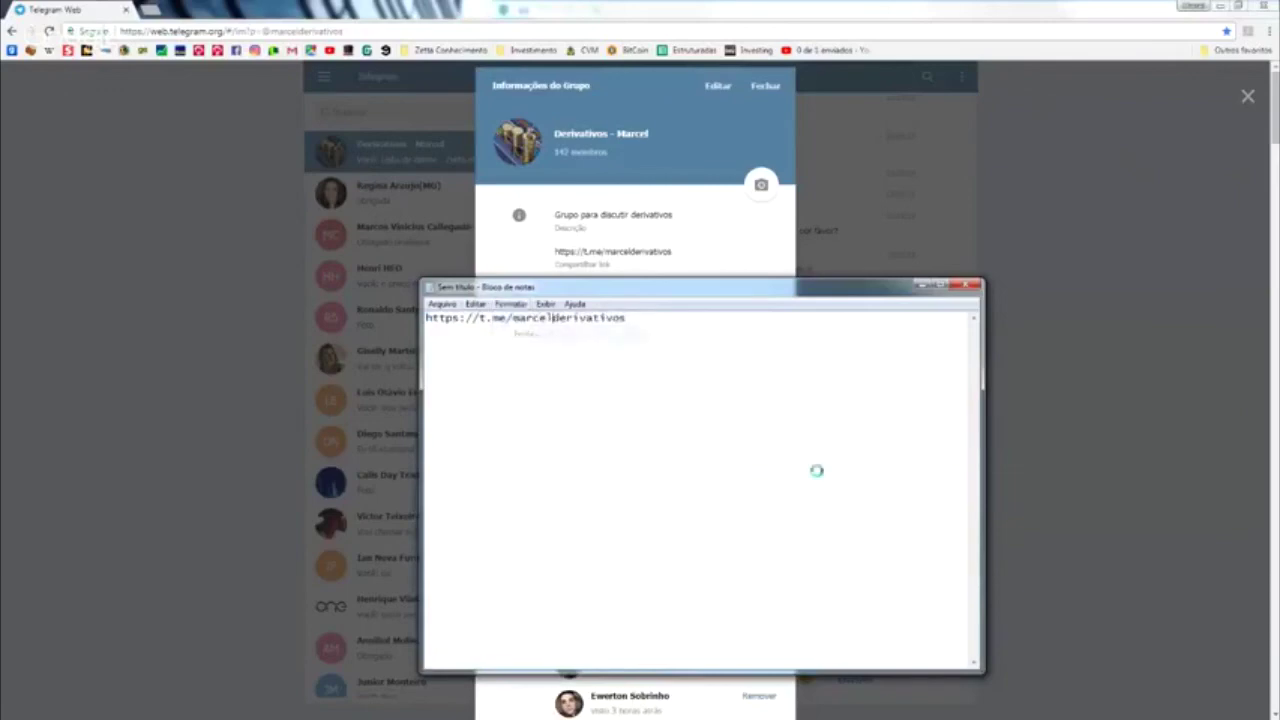
scroll(745, 480, "down", 2)
left_click(740, 499)
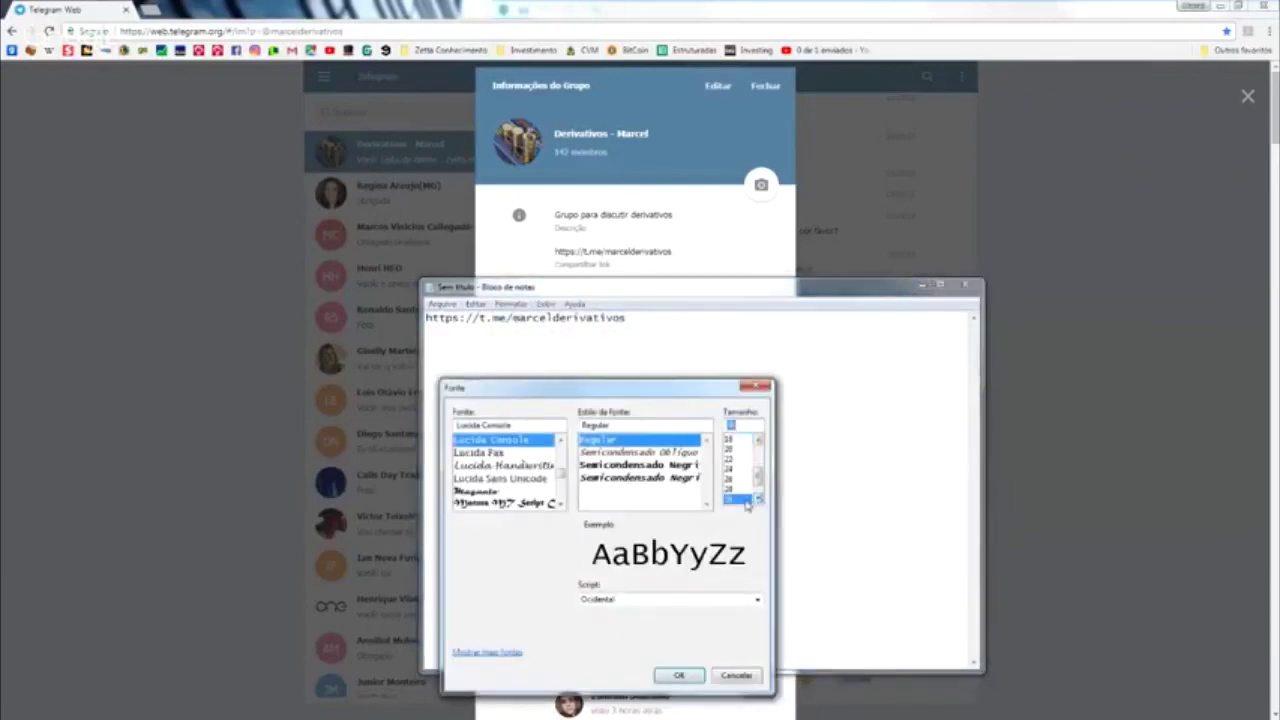
left_click(680, 675)
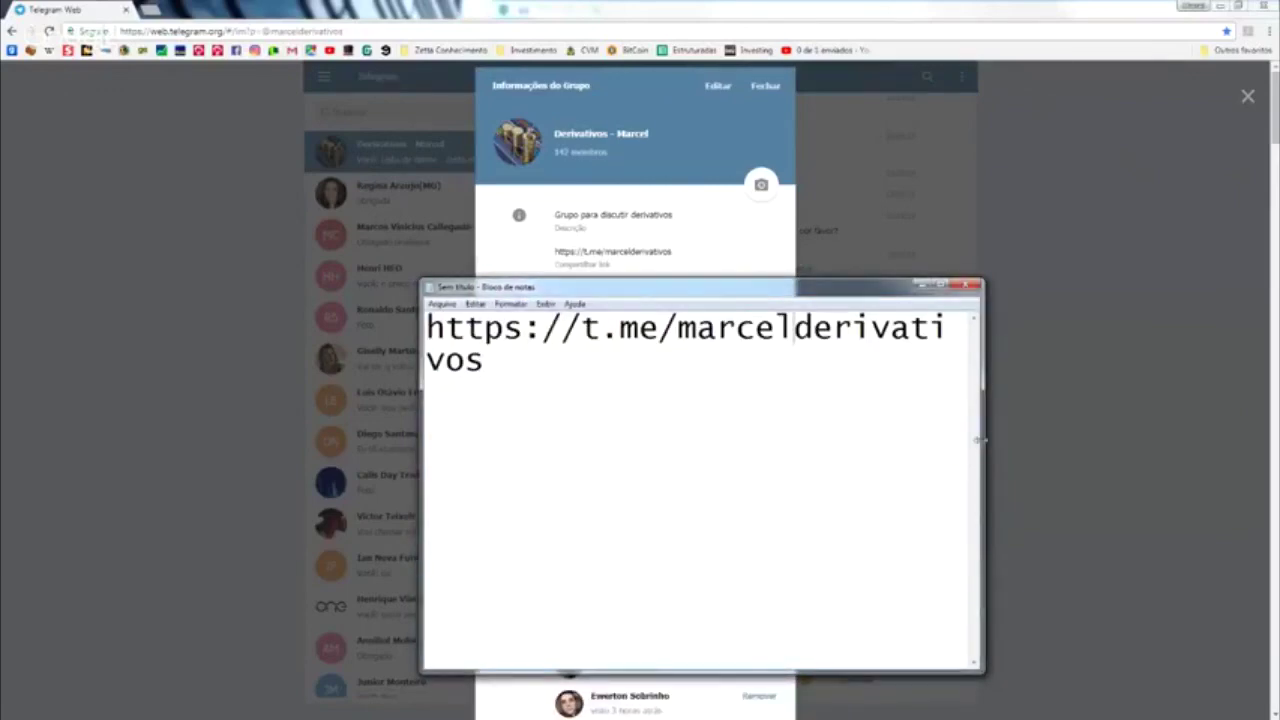
left_click_drag(981, 440, 1098, 440)
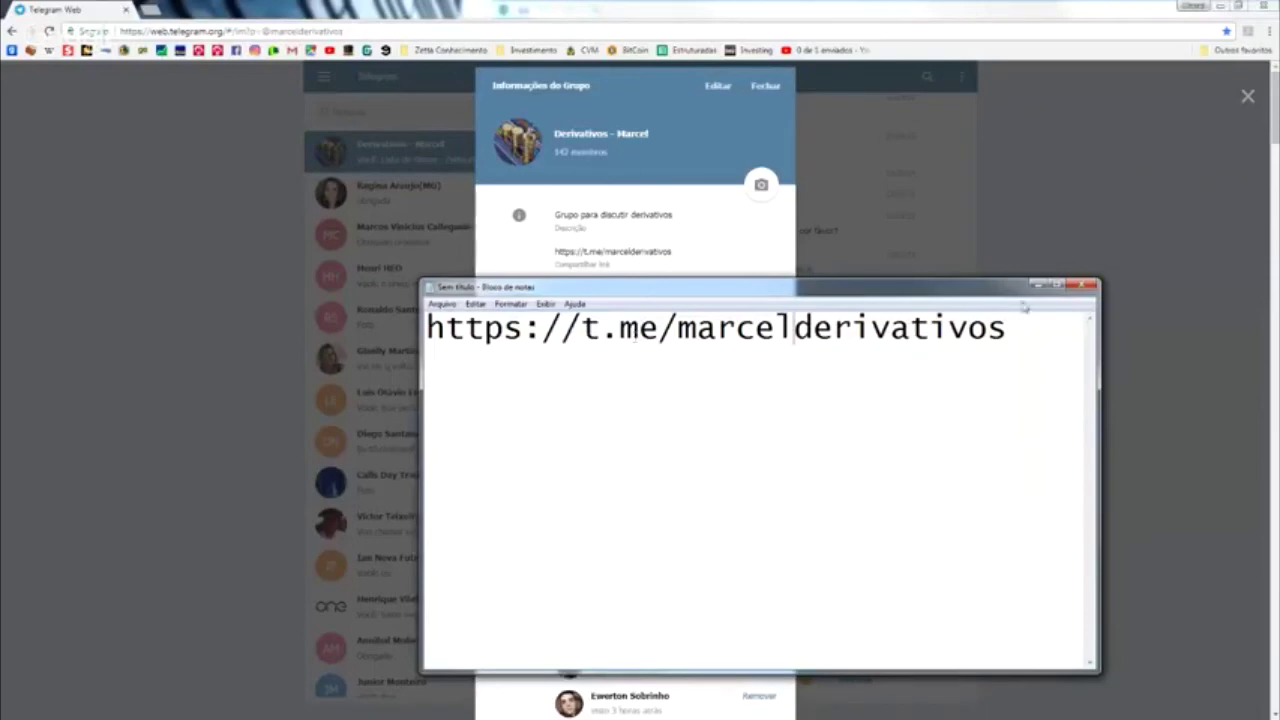
Close the note without saving and close the group info panel.
left_click(1081, 285)
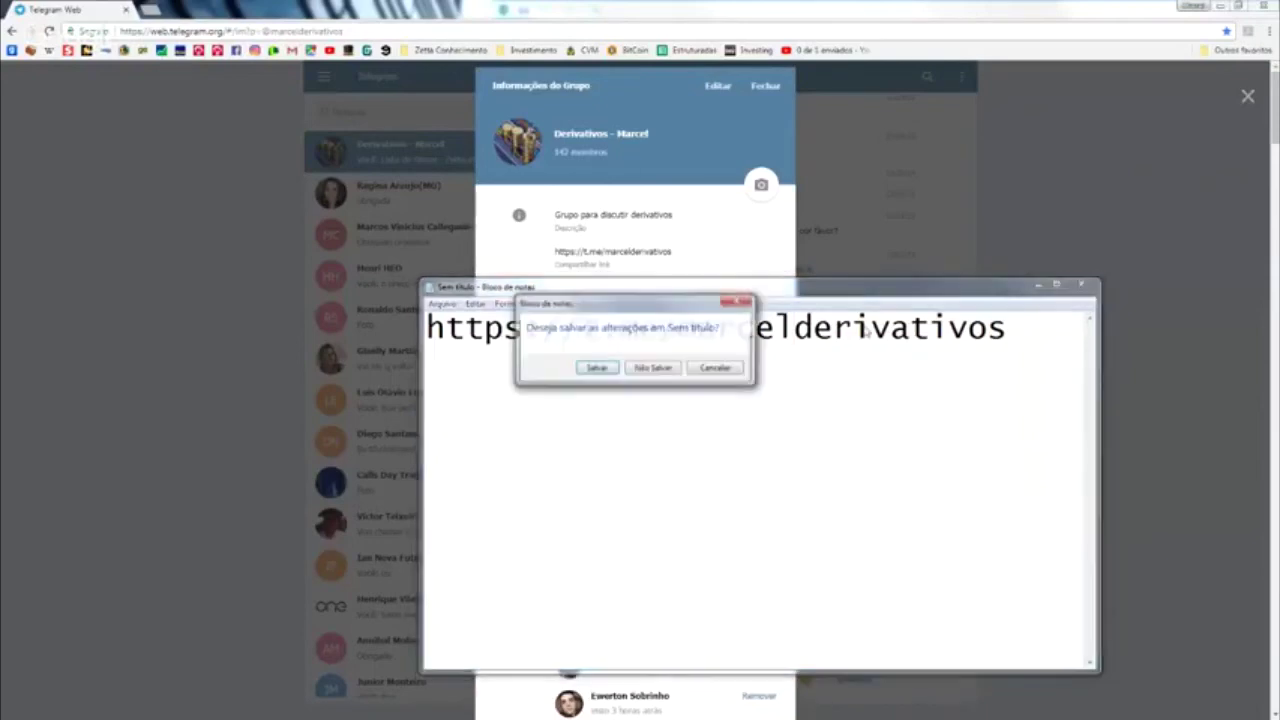
left_click(654, 370)
left_click(765, 86)
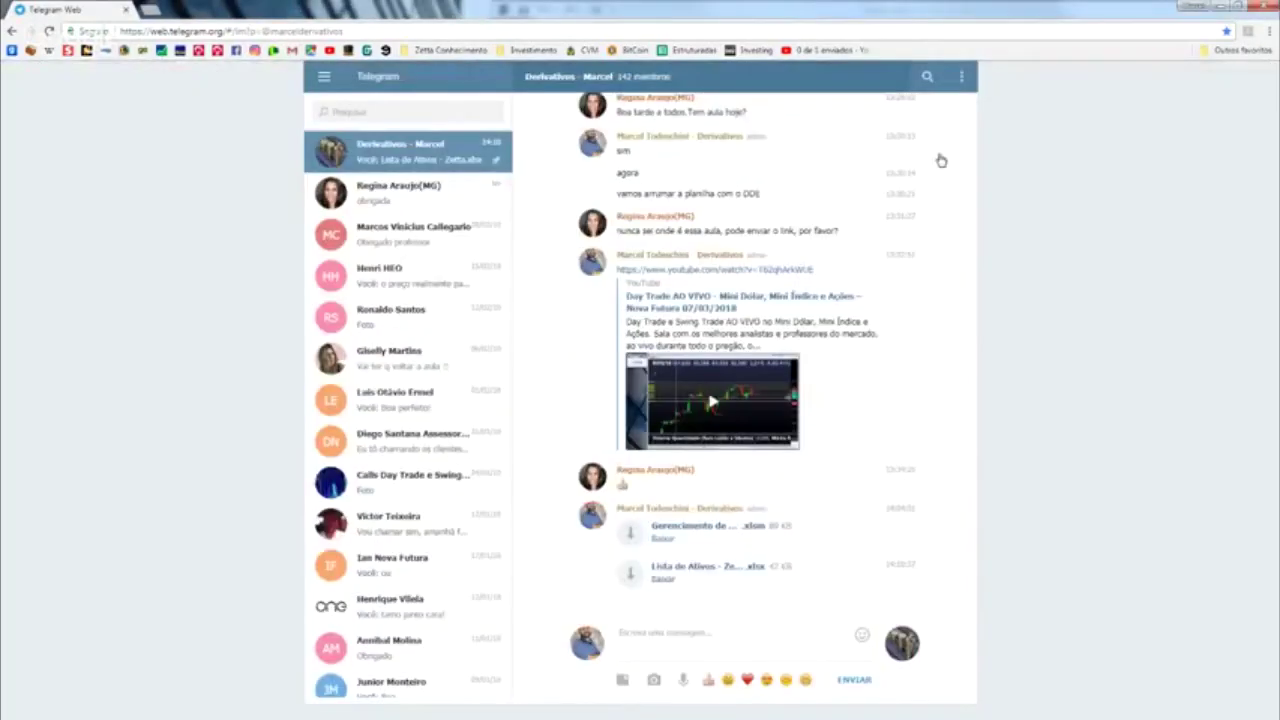